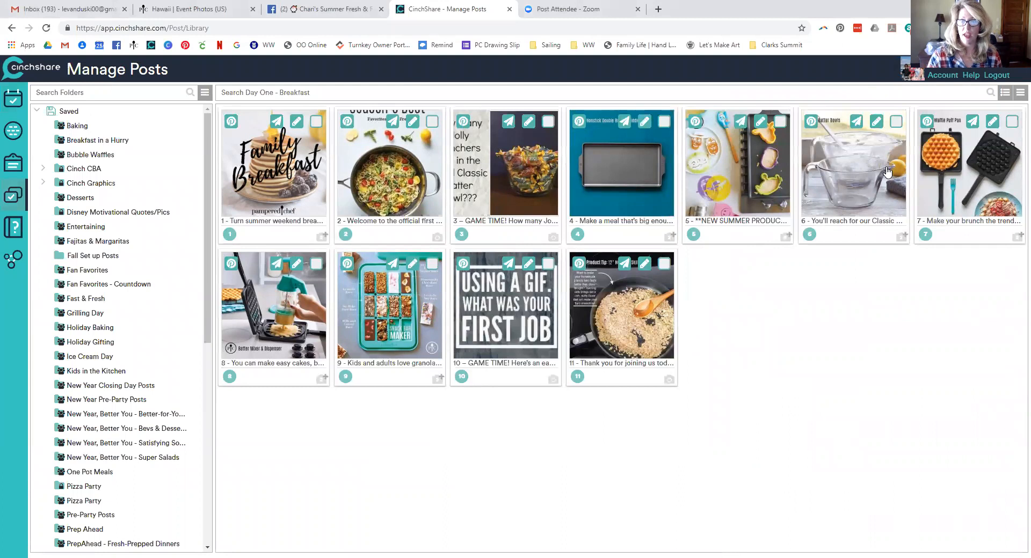
Select all 11 Day One - Breakfast posts and send them to Batch Post
{"action": "left_click", "coordinate": [1019, 92]}
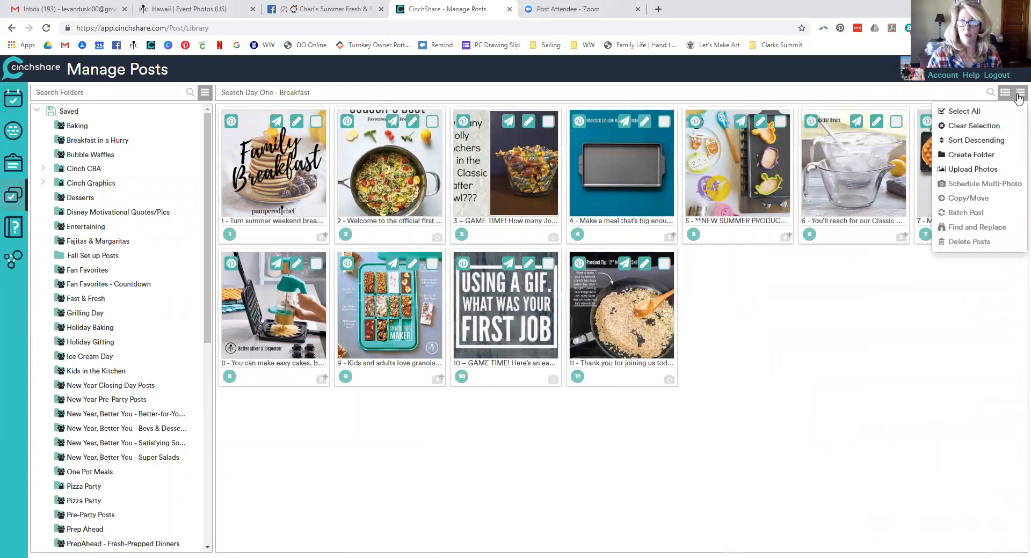
{"action": "left_click", "coordinate": [997, 112]}
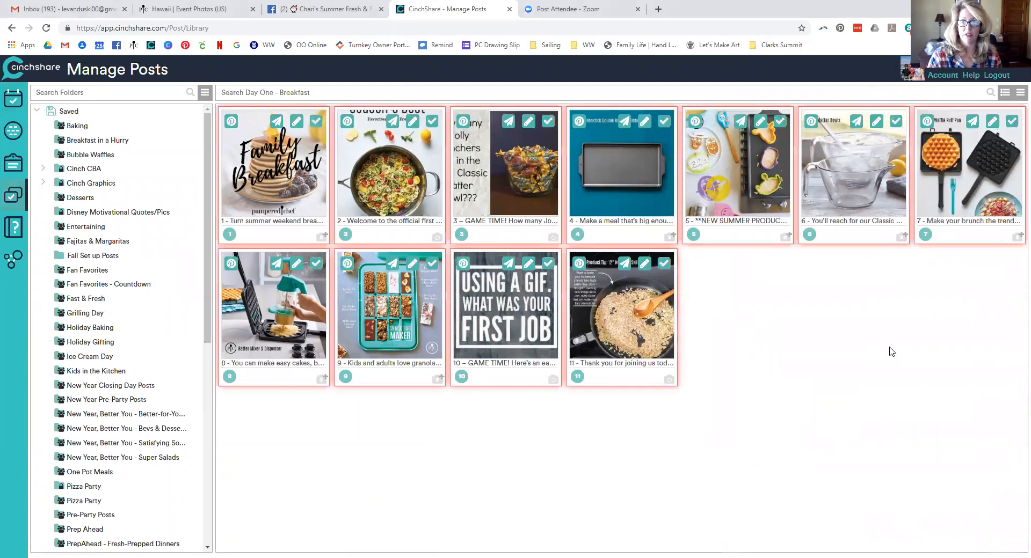
{"action": "left_click", "coordinate": [1019, 92]}
{"action": "left_click", "coordinate": [951, 213]}
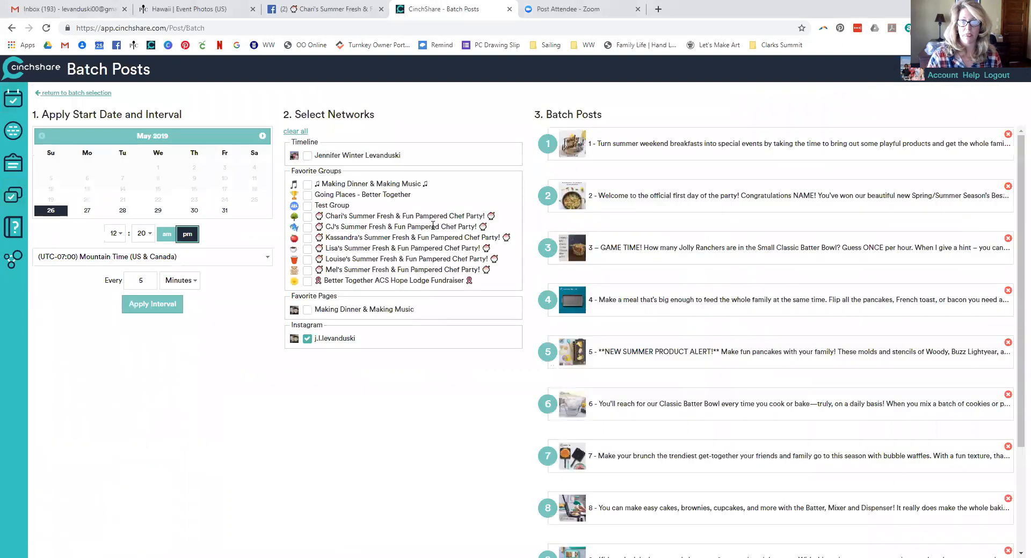
Set the batch start to June 8, 2019 at 8:00 am
{"action": "left_click", "coordinate": [262, 136]}
{"action": "left_click", "coordinate": [255, 179]}
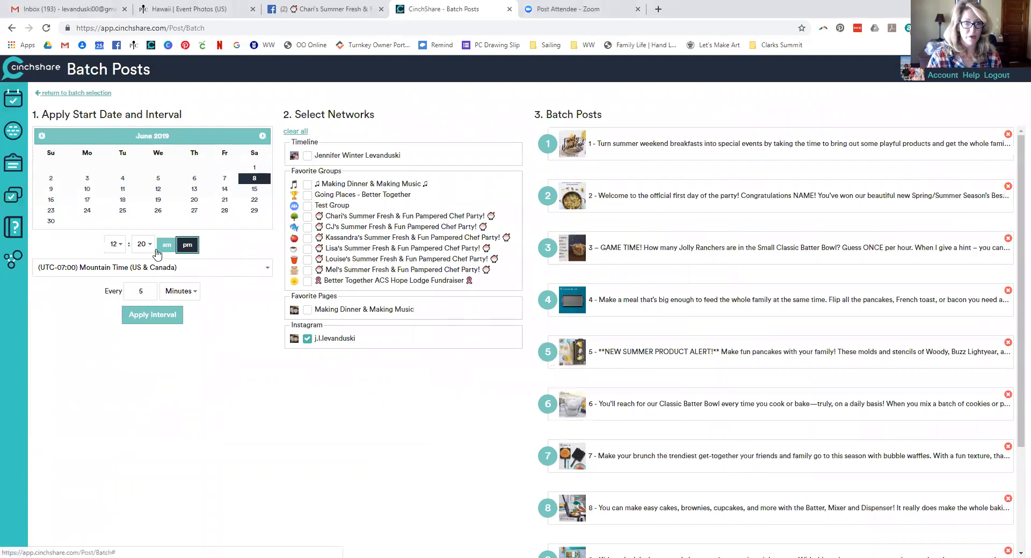
{"action": "left_click", "coordinate": [114, 244]}
{"action": "left_click", "coordinate": [112, 400]}
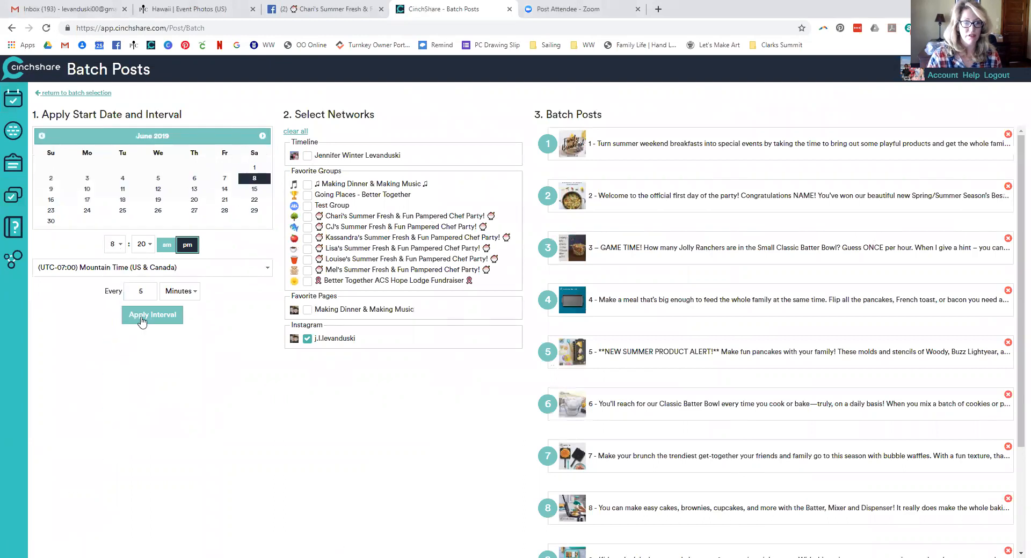
{"action": "left_click", "coordinate": [142, 245]}
{"action": "scroll", "coordinate": [144, 265], "scroll_direction": "up", "scroll_amount": 1}
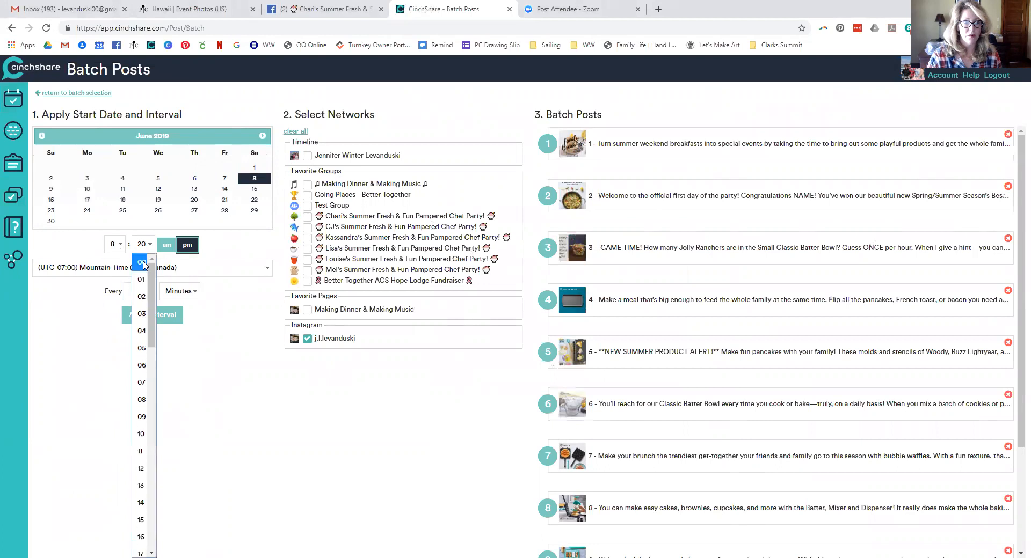
{"action": "left_click", "coordinate": [142, 262]}
{"action": "left_click", "coordinate": [165, 246]}
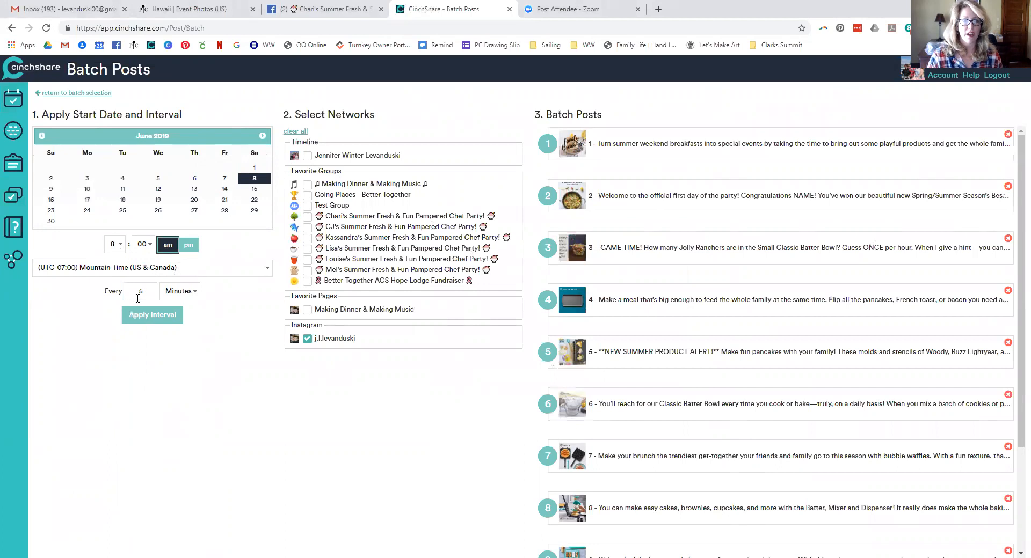
Set the interval to every 1.5 hours and apply it to all posts
{"action": "left_click_drag", "start_coordinate": [136, 292], "coordinate": [169, 292]}
{"action": "type", "text": "1.5"}
{"action": "left_click", "coordinate": [171, 291]}
{"action": "left_click", "coordinate": [172, 327]}
{"action": "left_click", "coordinate": [161, 318]}
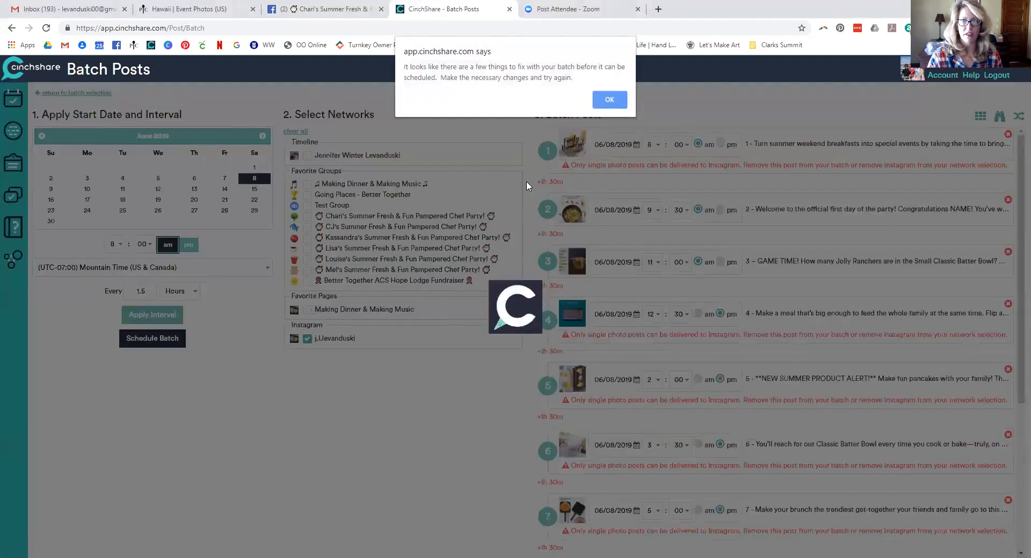
Dismiss the alert, swap Instagram for the Summer Fresh & Fun party group, and reapply the interval
{"action": "left_click", "coordinate": [612, 101]}
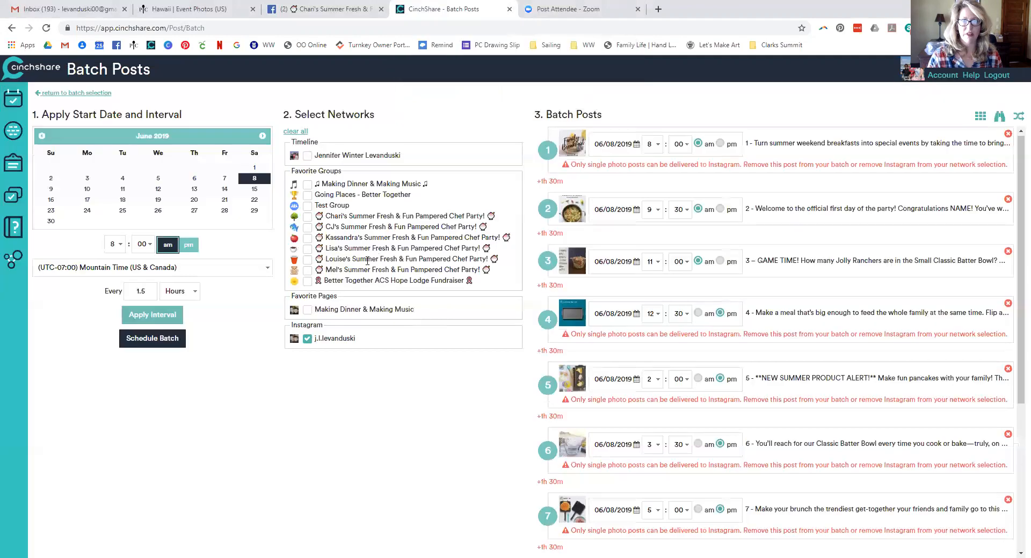
{"action": "left_click", "coordinate": [308, 338]}
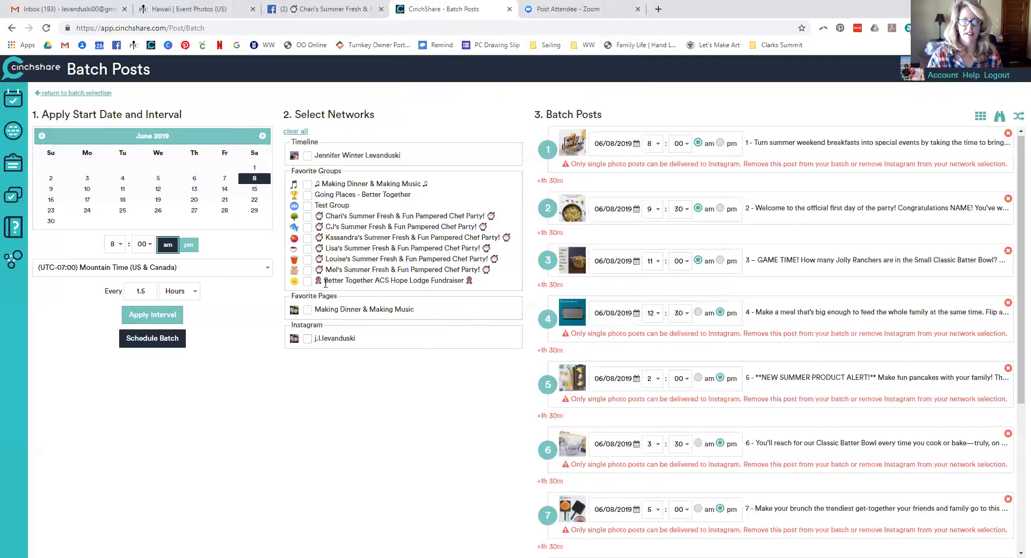
{"action": "left_click", "coordinate": [307, 238]}
{"action": "left_click", "coordinate": [157, 317]}
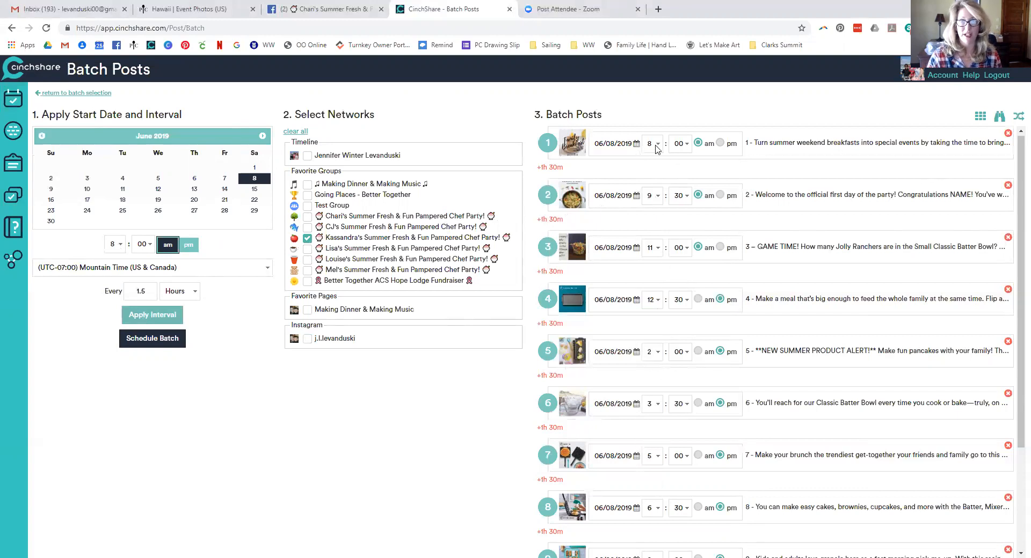
Change the start time to 6:30 am and reapply the 1.5-hour interval
{"action": "scroll", "coordinate": [703, 517], "scroll_direction": "down", "scroll_amount": 3}
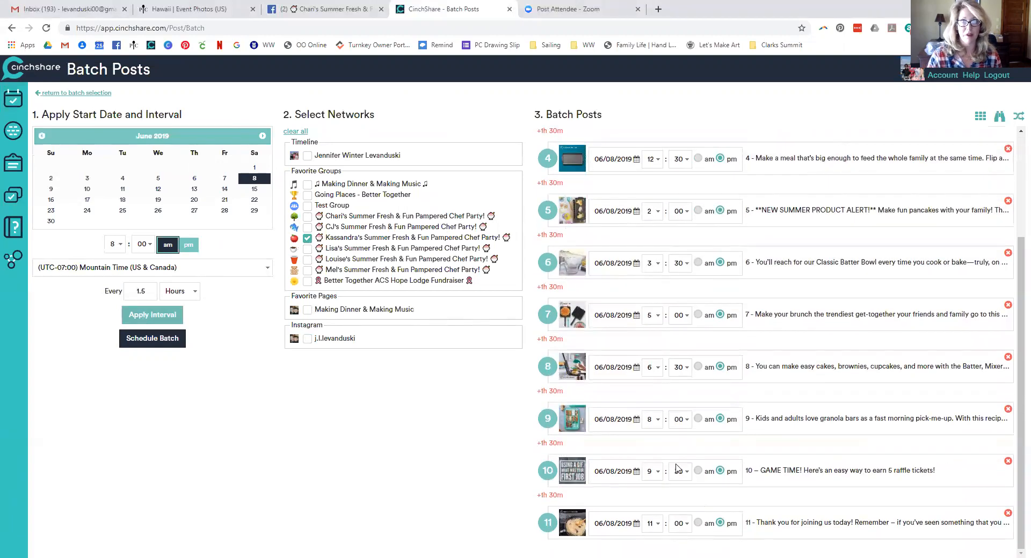
{"action": "scroll", "coordinate": [678, 468], "scroll_direction": "up", "scroll_amount": 3}
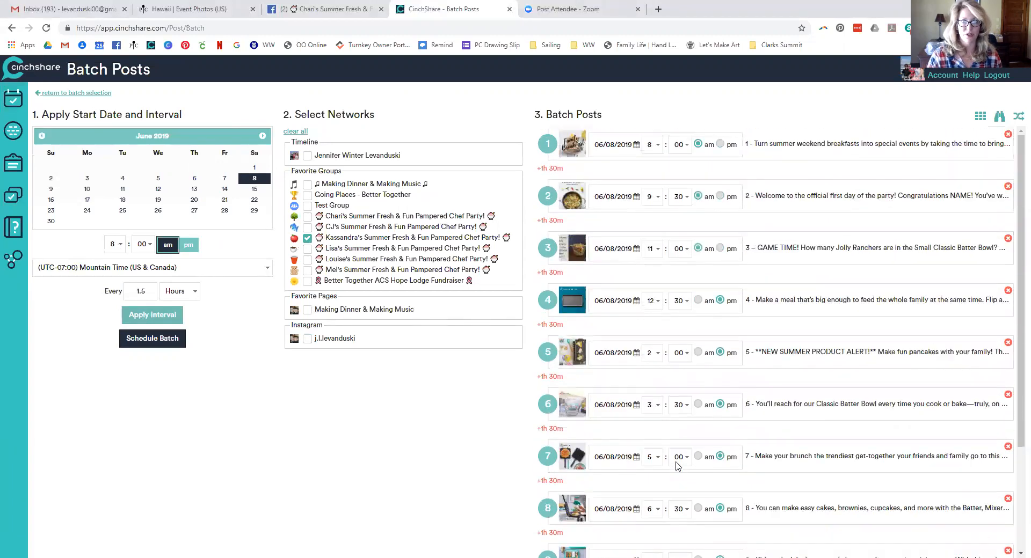
{"action": "left_click", "coordinate": [123, 243]}
{"action": "left_click", "coordinate": [115, 349]}
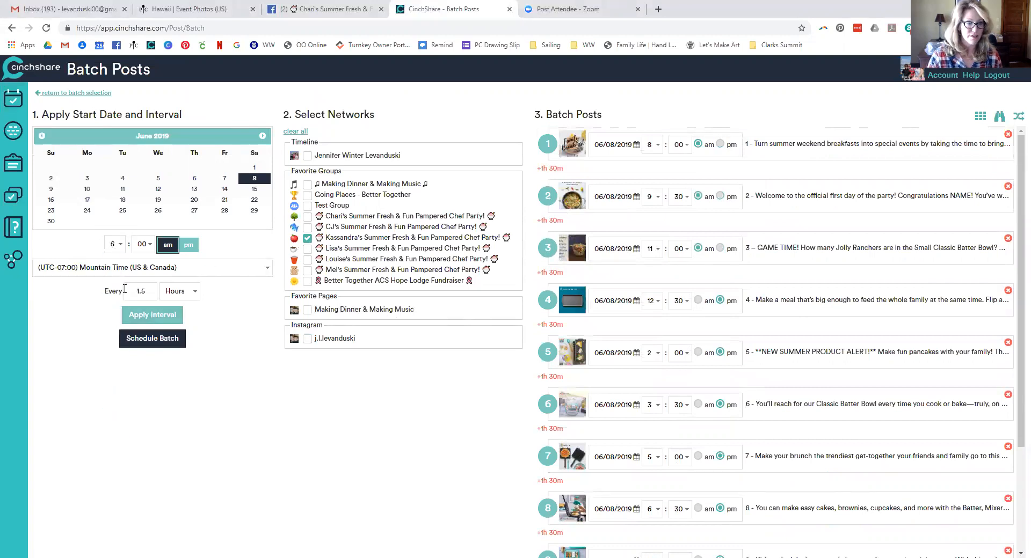
{"action": "left_click", "coordinate": [143, 244]}
{"action": "scroll", "coordinate": [142, 331], "scroll_direction": "down", "scroll_amount": 5}
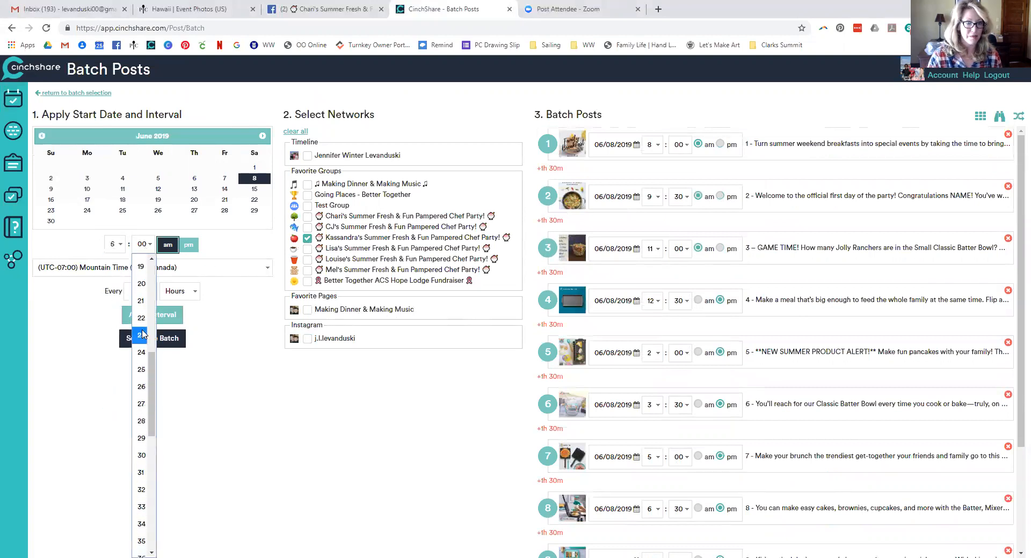
{"action": "left_click", "coordinate": [141, 456]}
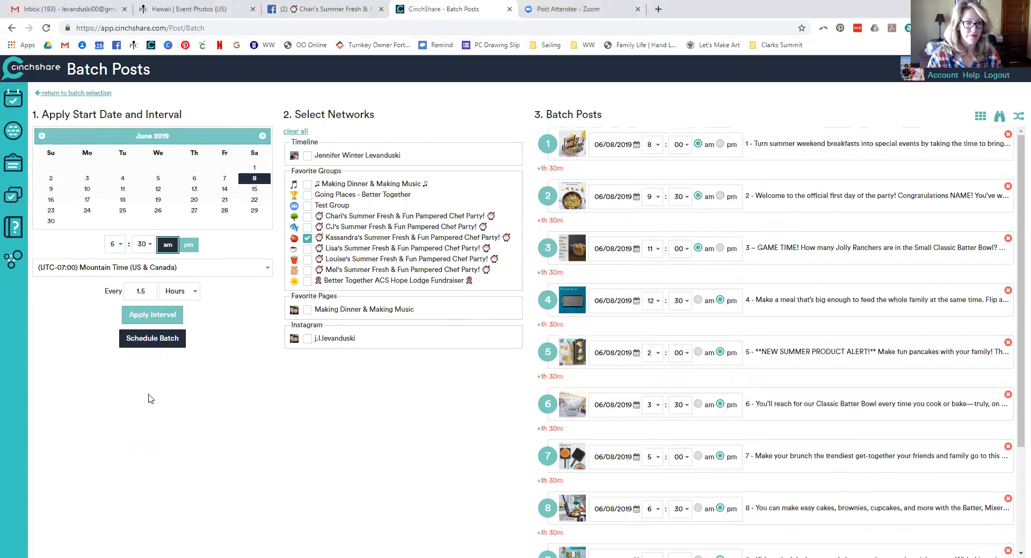
{"action": "left_click", "coordinate": [149, 320]}
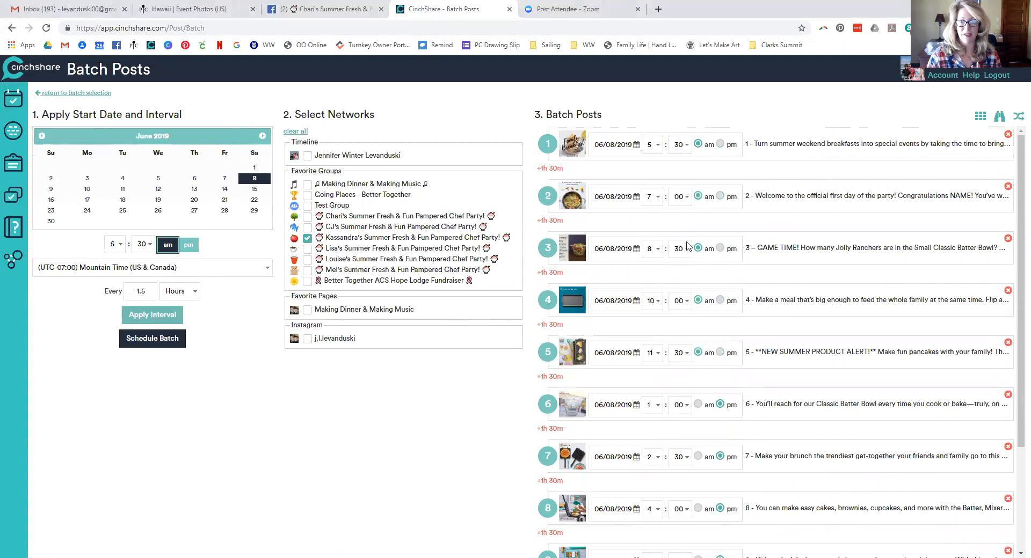
Set post 2 to 8:01 am and post 1 to 8:00 am
{"action": "left_click", "coordinate": [654, 200]}
{"action": "left_click", "coordinate": [653, 333]}
{"action": "left_click", "coordinate": [673, 201]}
{"action": "left_click", "coordinate": [679, 221]}
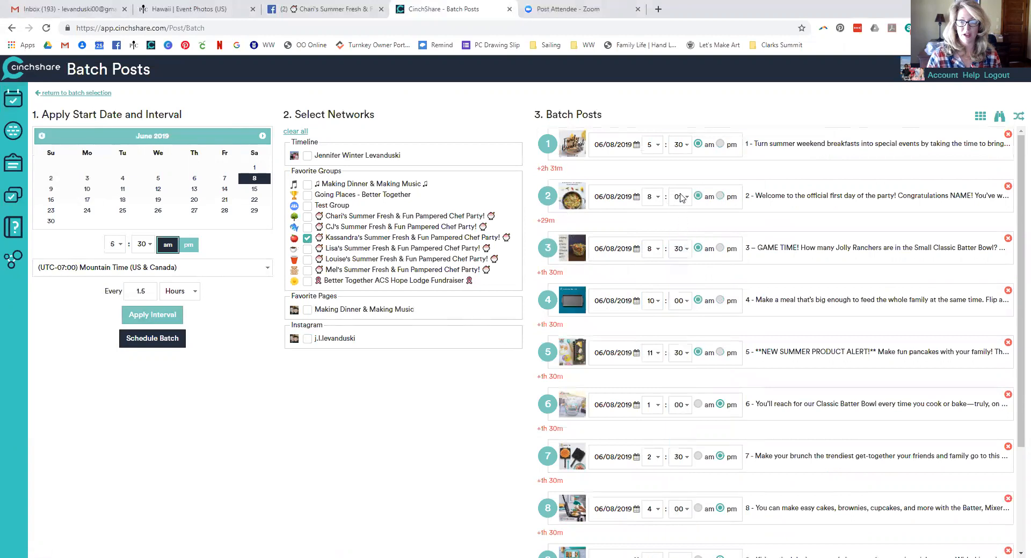
{"action": "left_click", "coordinate": [675, 151]}
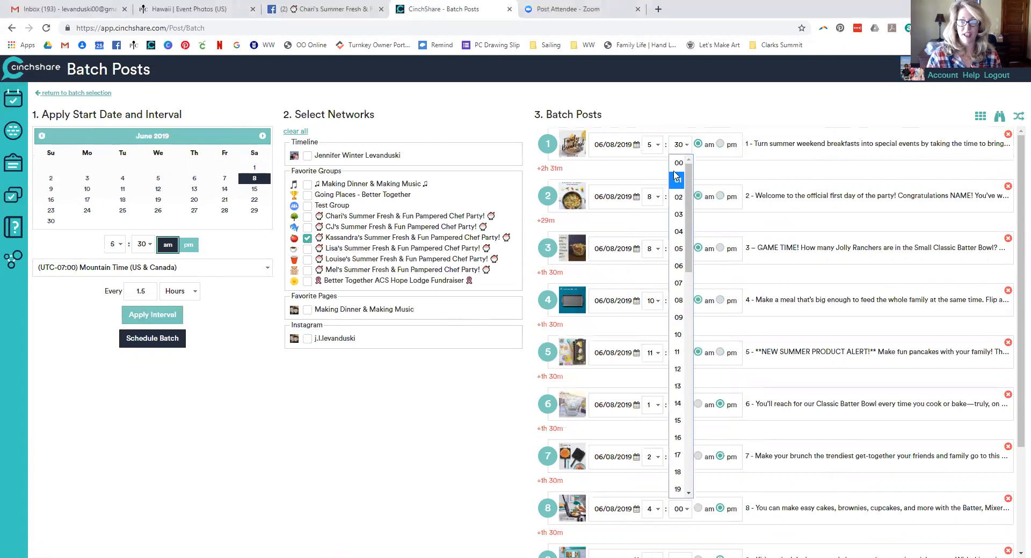
{"action": "left_click", "coordinate": [676, 171]}
{"action": "left_click", "coordinate": [655, 147]}
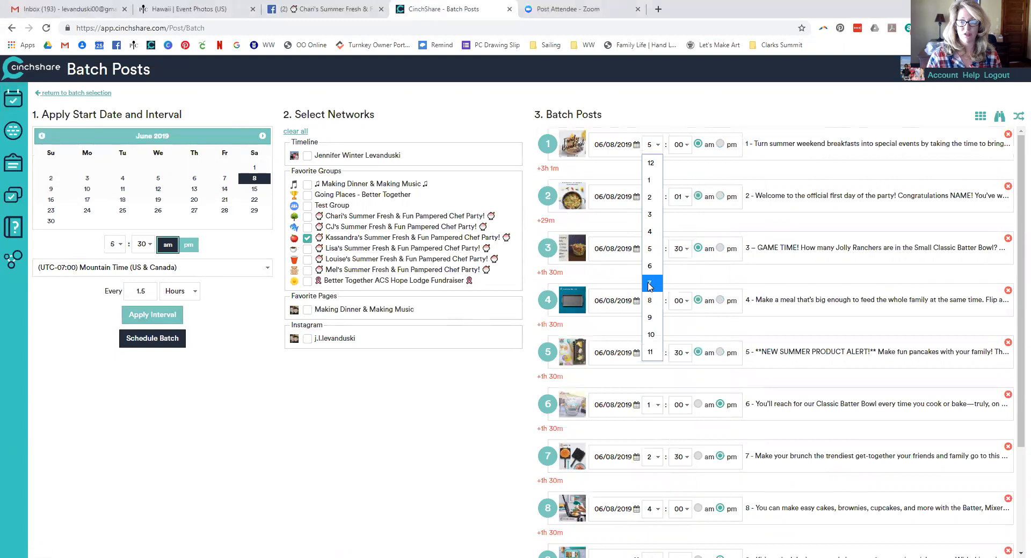
{"action": "left_click", "coordinate": [649, 304]}
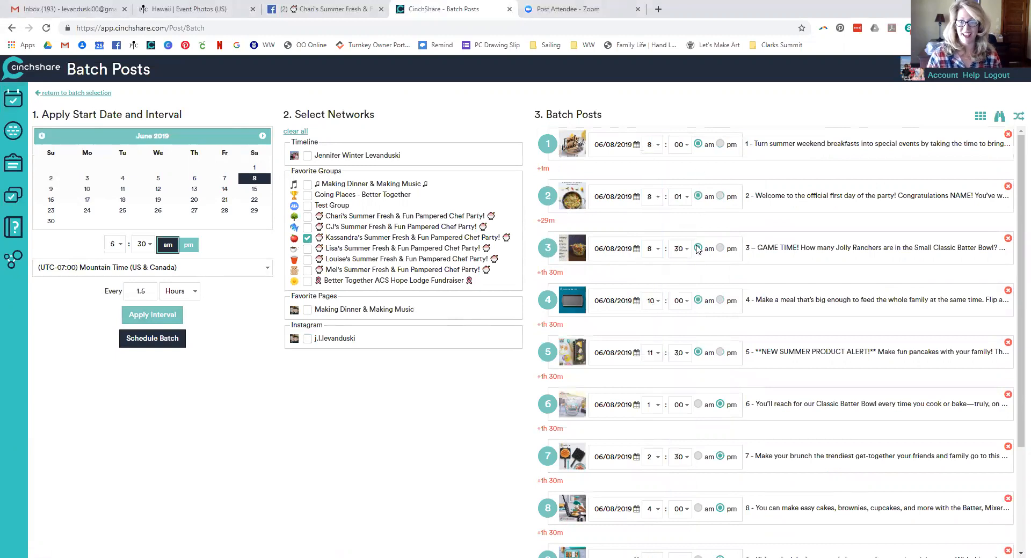
Set post 11's minutes to 00 for 8:00 pm, and open Find / Replace
{"action": "scroll", "coordinate": [692, 327], "scroll_direction": "down", "scroll_amount": 3}
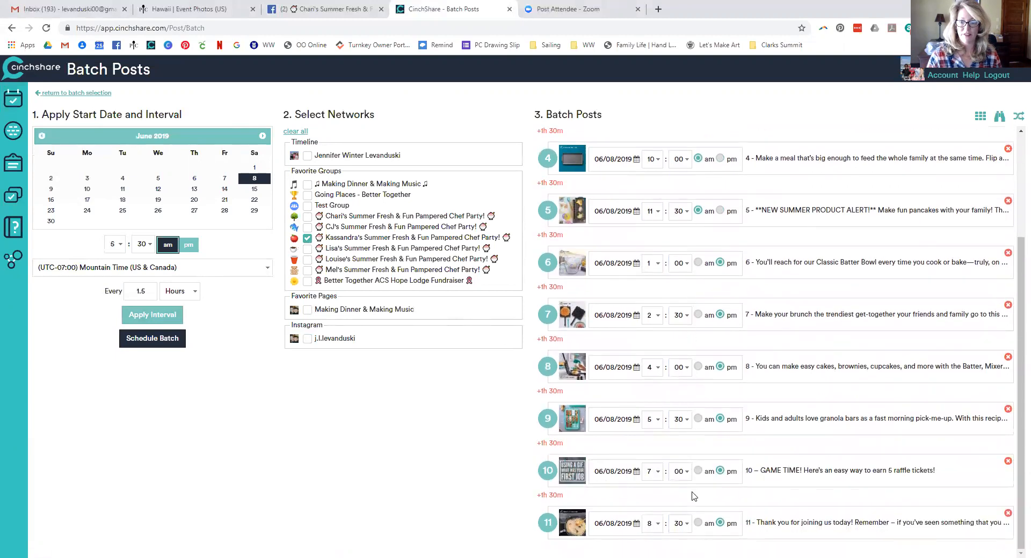
{"action": "left_click", "coordinate": [679, 524]}
{"action": "scroll", "coordinate": [677, 429], "scroll_direction": "up", "scroll_amount": 5}
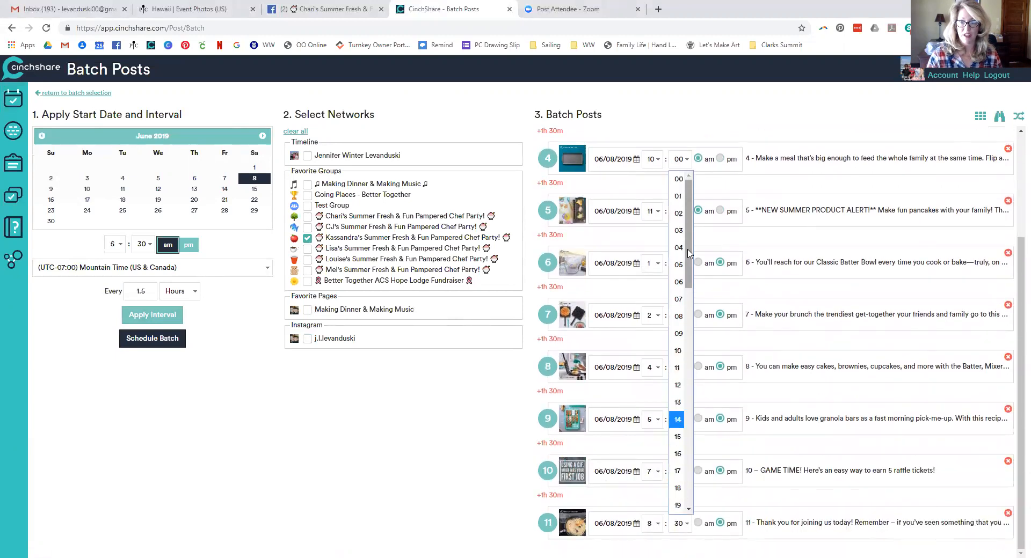
{"action": "left_click", "coordinate": [680, 180]}
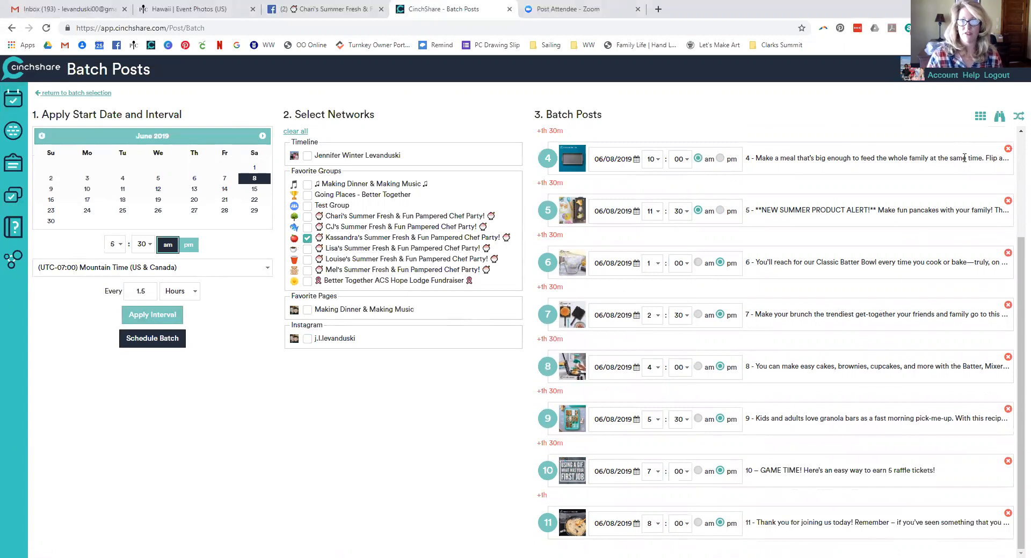
{"action": "left_click", "coordinate": [999, 118]}
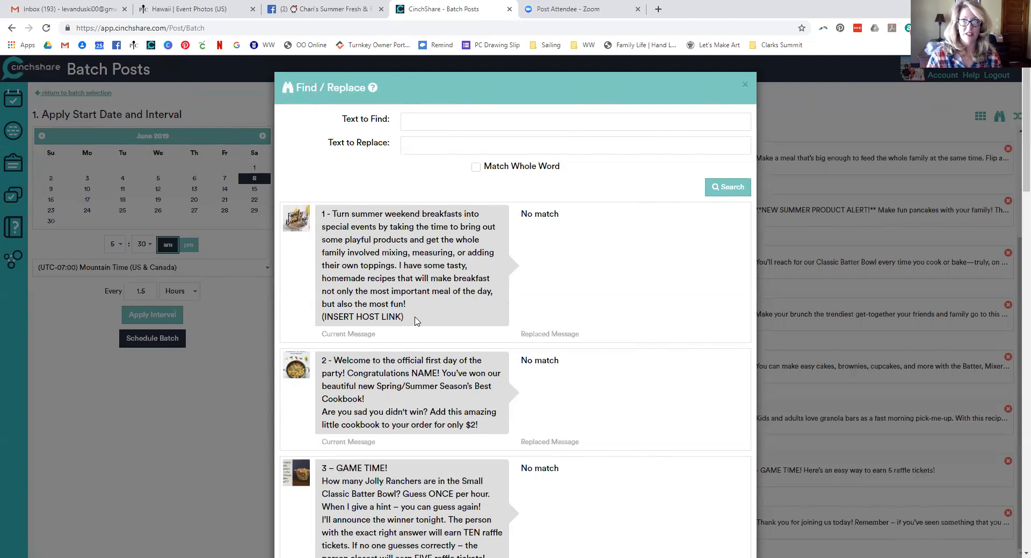
Find (INSERT HOST LINK), replace it with the host's party link, and update the breakfast posts
{"action": "left_click_drag", "start_coordinate": [415, 321], "coordinate": [316, 322]}
{"action": "key", "text": "ctrl+c"}
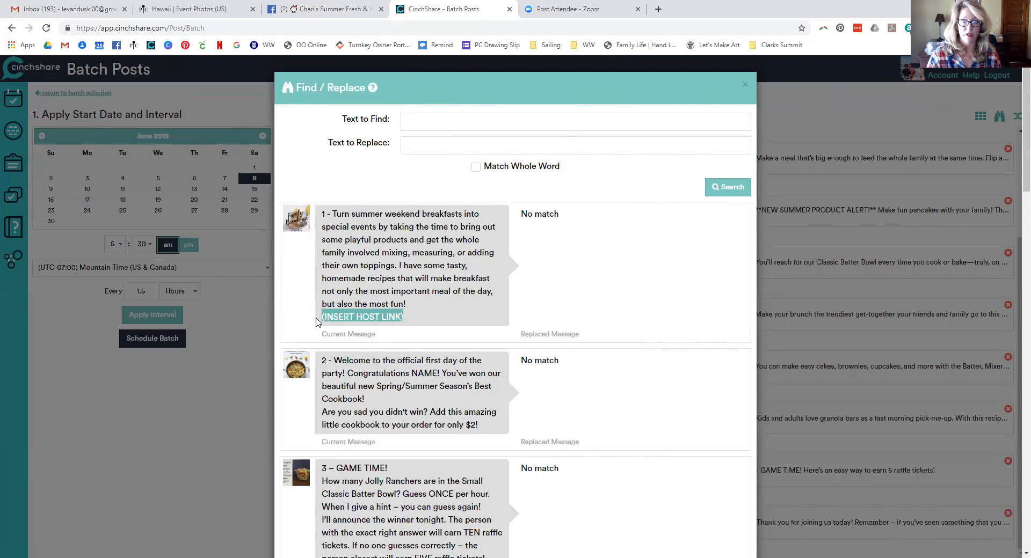
{"action": "left_click", "coordinate": [418, 124]}
{"action": "key", "text": "ctrl+v"}
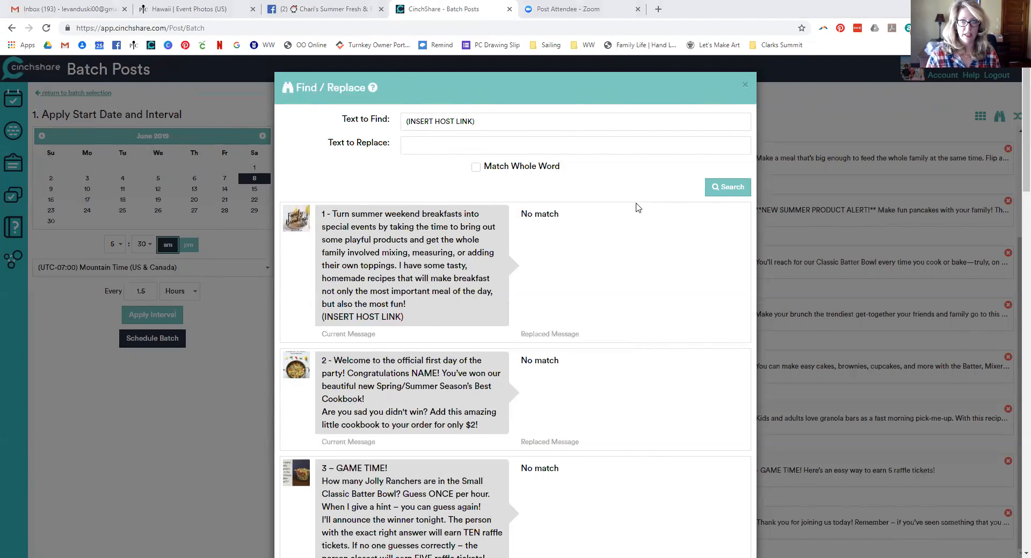
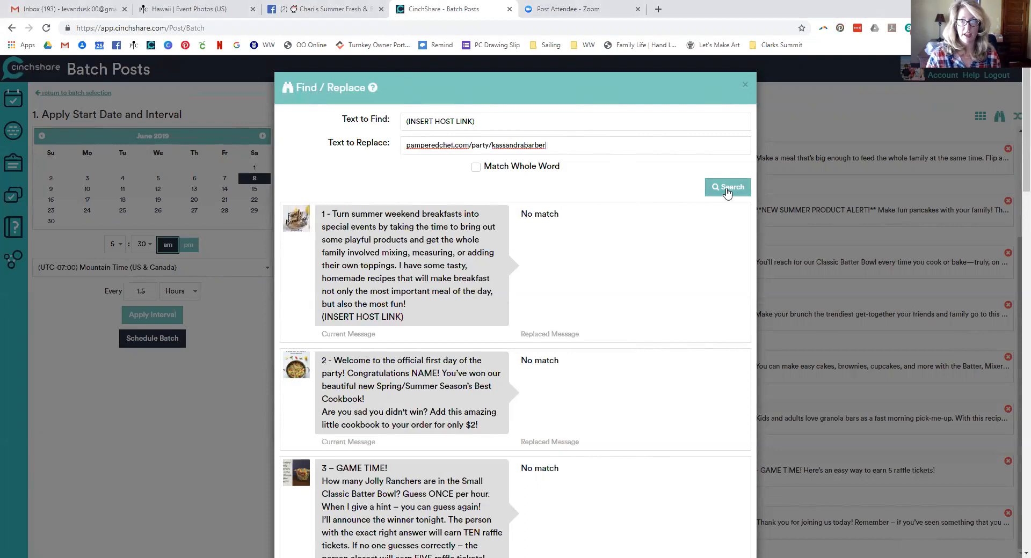
{"action": "left_click", "coordinate": [707, 193]}
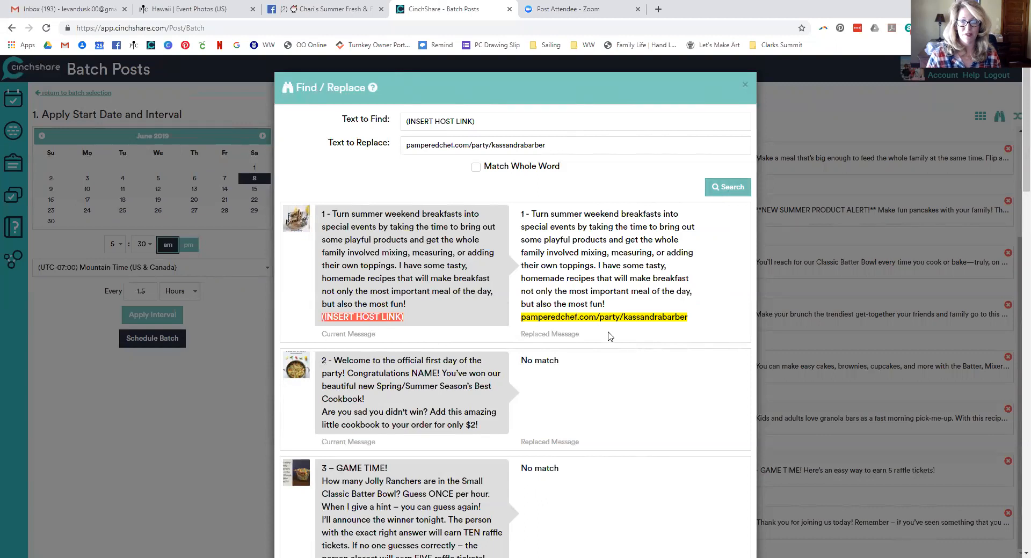
{"action": "scroll", "coordinate": [610, 337], "scroll_direction": "down", "scroll_amount": 4}
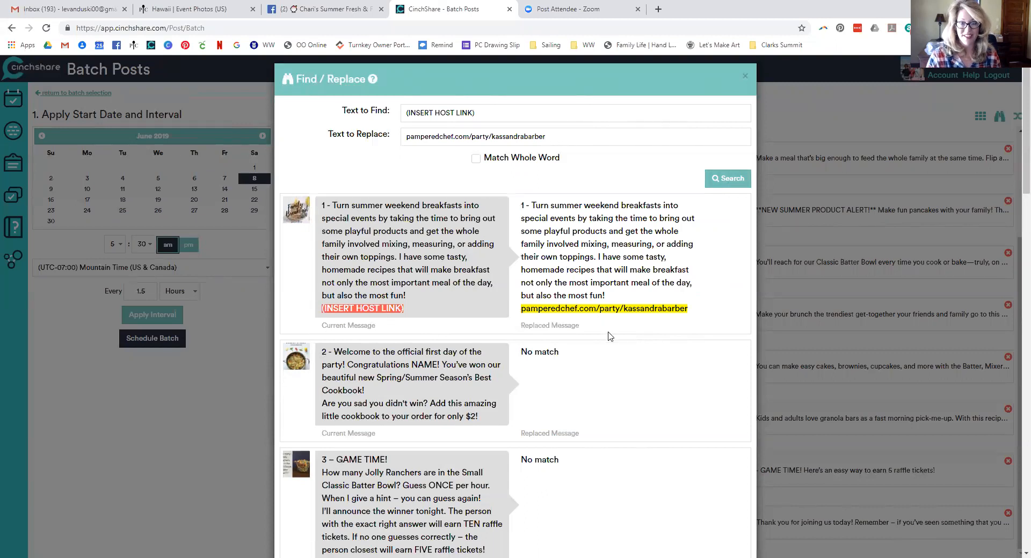
{"action": "scroll", "coordinate": [610, 337], "scroll_direction": "down", "scroll_amount": 20}
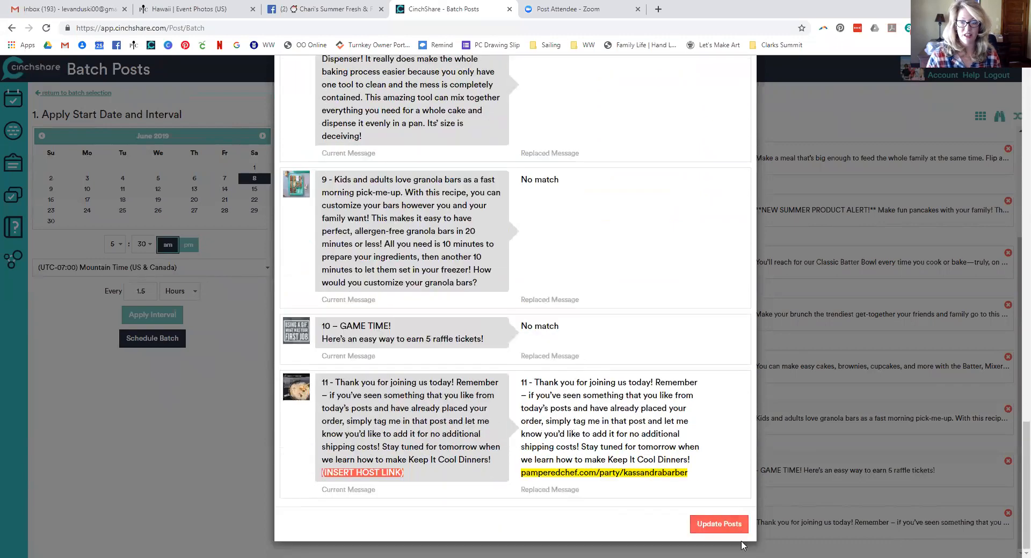
{"action": "left_click", "coordinate": [720, 526]}
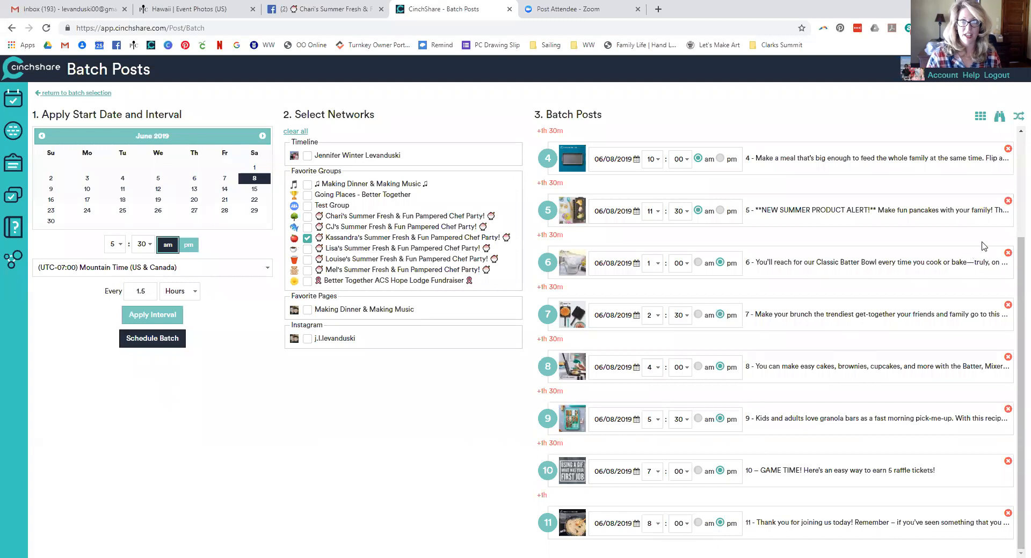
Review all post texts for leftover placeholders, then schedule the breakfast batch
{"action": "left_click", "coordinate": [1000, 116]}
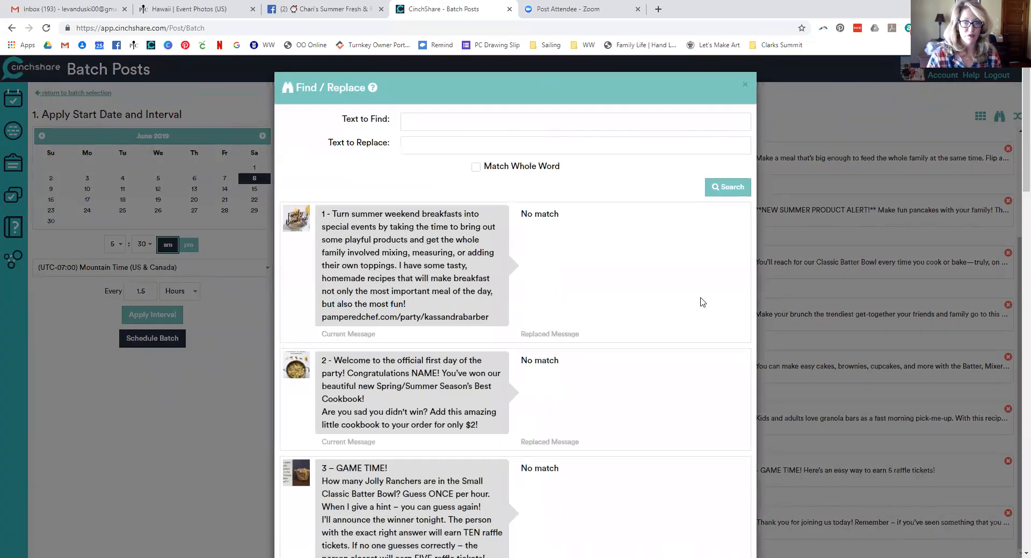
{"action": "scroll", "coordinate": [571, 299], "scroll_direction": "down", "scroll_amount": 2}
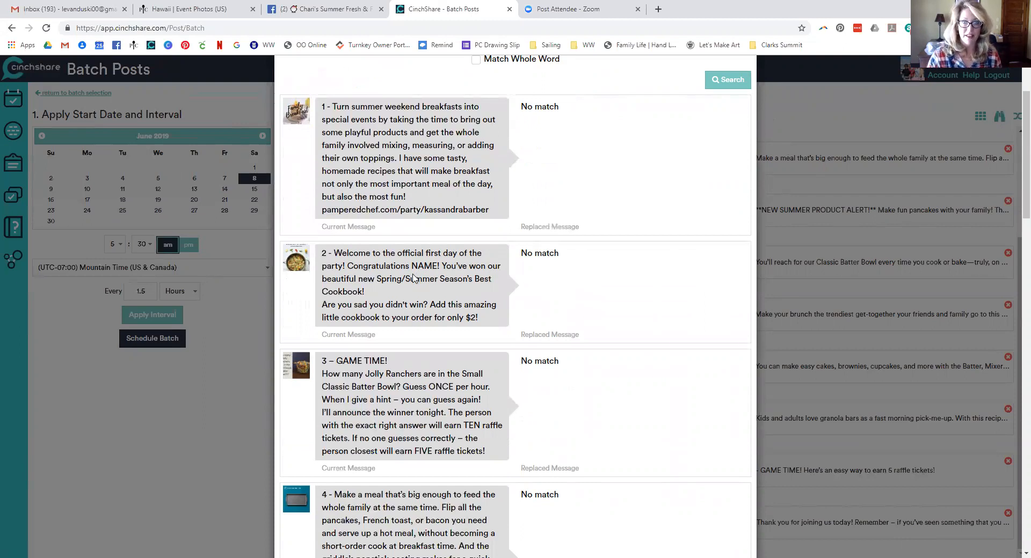
{"action": "scroll", "coordinate": [413, 277], "scroll_direction": "down", "scroll_amount": 4}
{"action": "scroll", "coordinate": [413, 274], "scroll_direction": "down", "scroll_amount": 4}
{"action": "scroll", "coordinate": [414, 274], "scroll_direction": "down", "scroll_amount": 5}
{"action": "scroll", "coordinate": [414, 274], "scroll_direction": "down", "scroll_amount": 6}
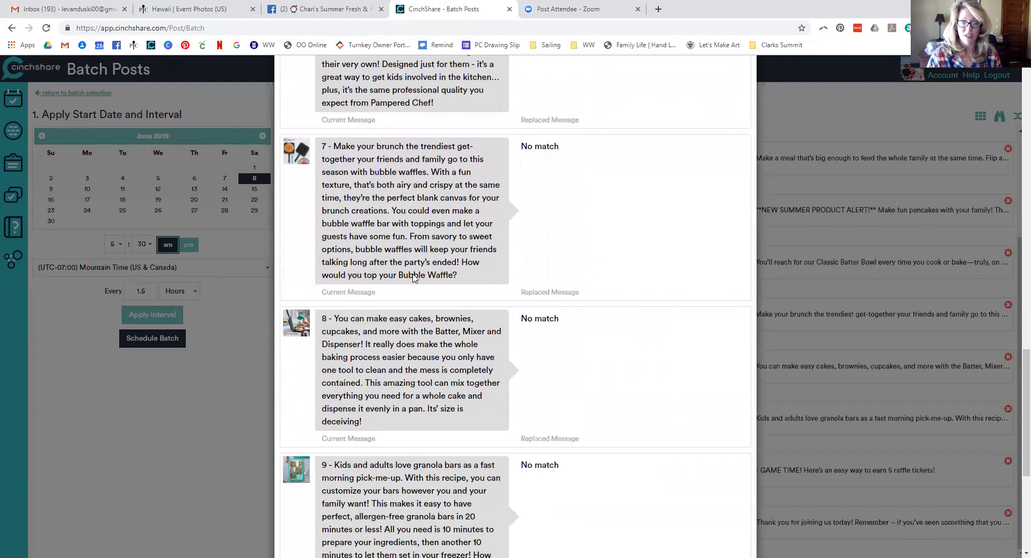
{"action": "scroll", "coordinate": [413, 277], "scroll_direction": "down", "scroll_amount": 5}
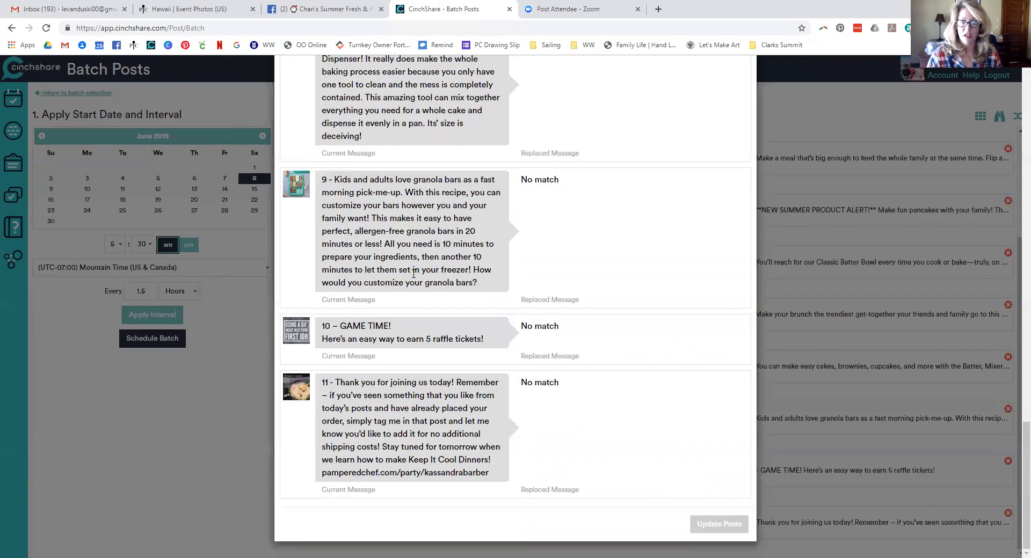
{"action": "scroll", "coordinate": [543, 230], "scroll_direction": "up", "scroll_amount": 20}
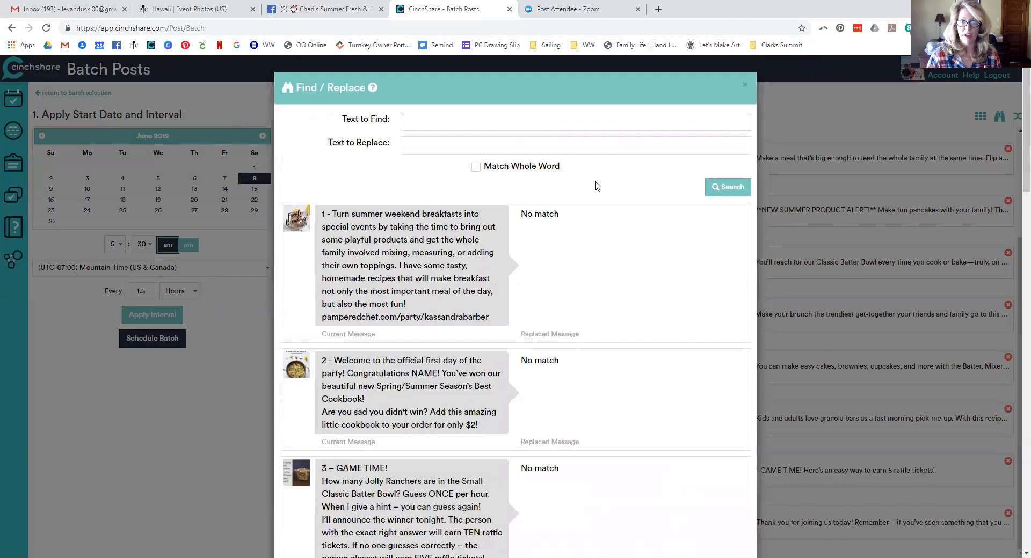
{"action": "left_click", "coordinate": [745, 85]}
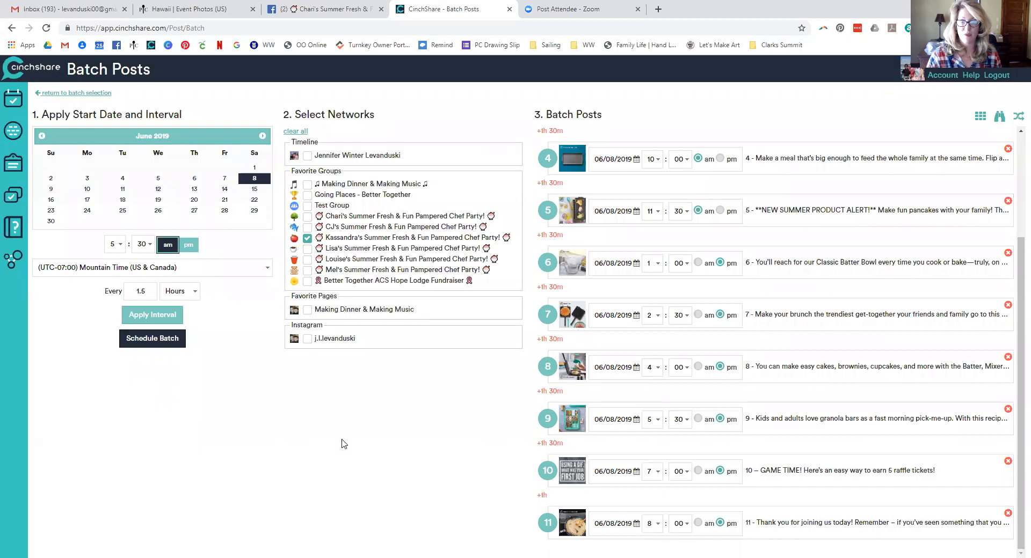
{"action": "left_click", "coordinate": [158, 341]}
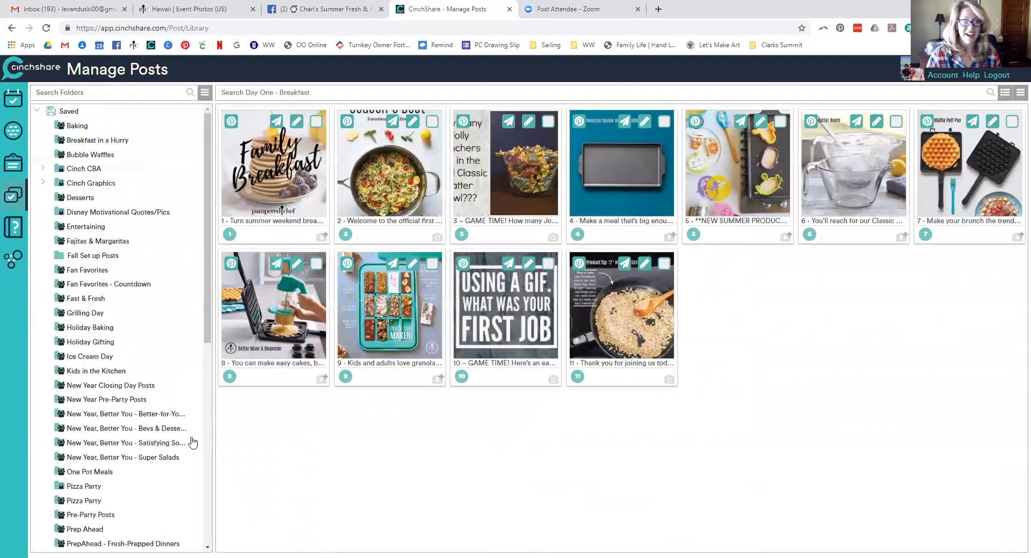
Select all ten Day Two - Dinners posts and send them to Batch Post
{"action": "scroll", "coordinate": [161, 439], "scroll_direction": "down", "scroll_amount": 3}
{"action": "scroll", "coordinate": [154, 442], "scroll_direction": "down", "scroll_amount": 2}
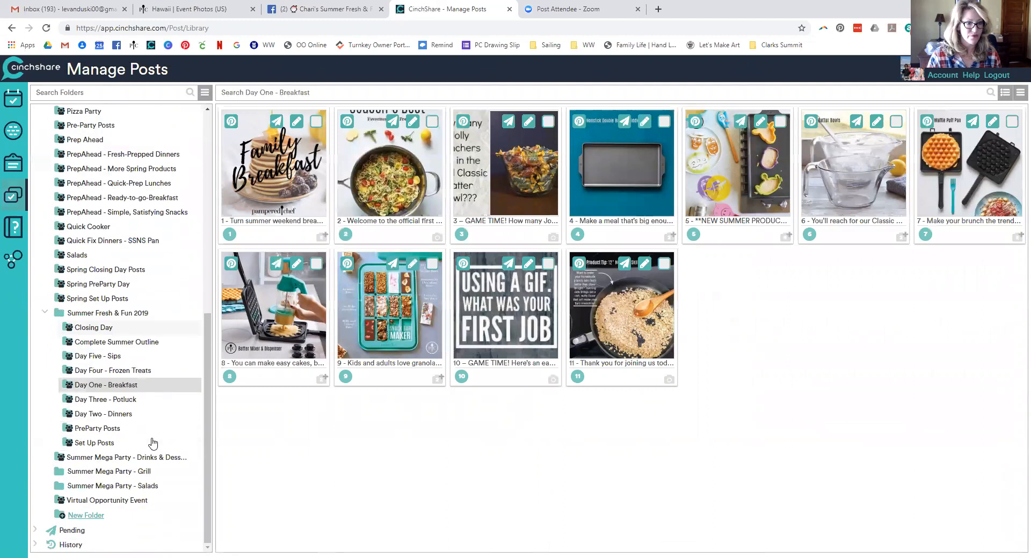
{"action": "left_click", "coordinate": [110, 417]}
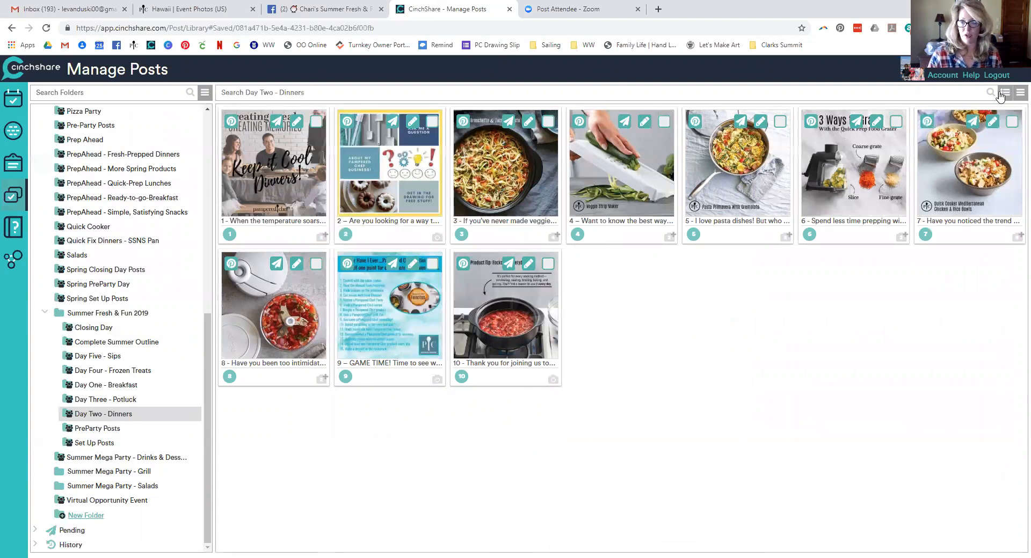
{"action": "left_click", "coordinate": [1019, 96]}
{"action": "left_click", "coordinate": [965, 111]}
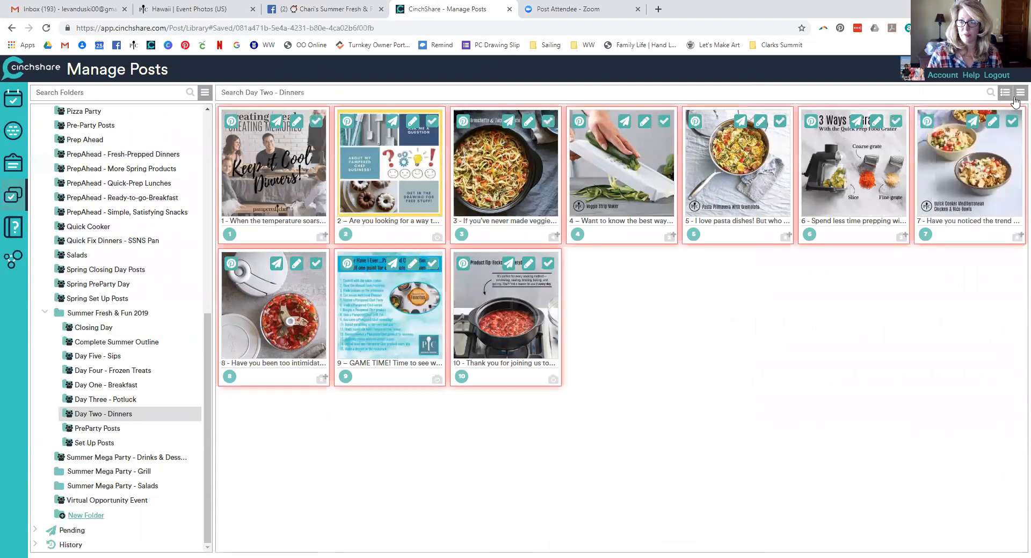
{"action": "left_click", "coordinate": [1020, 92]}
{"action": "left_click", "coordinate": [967, 214]}
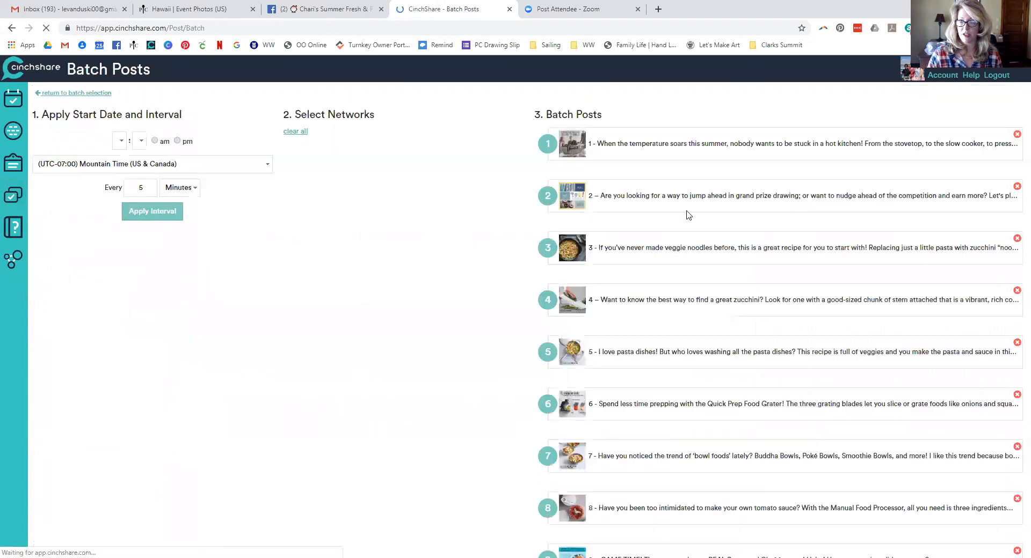
Set the batch start to June 9, 2019 at 8:00 am
{"action": "left_click", "coordinate": [262, 136]}
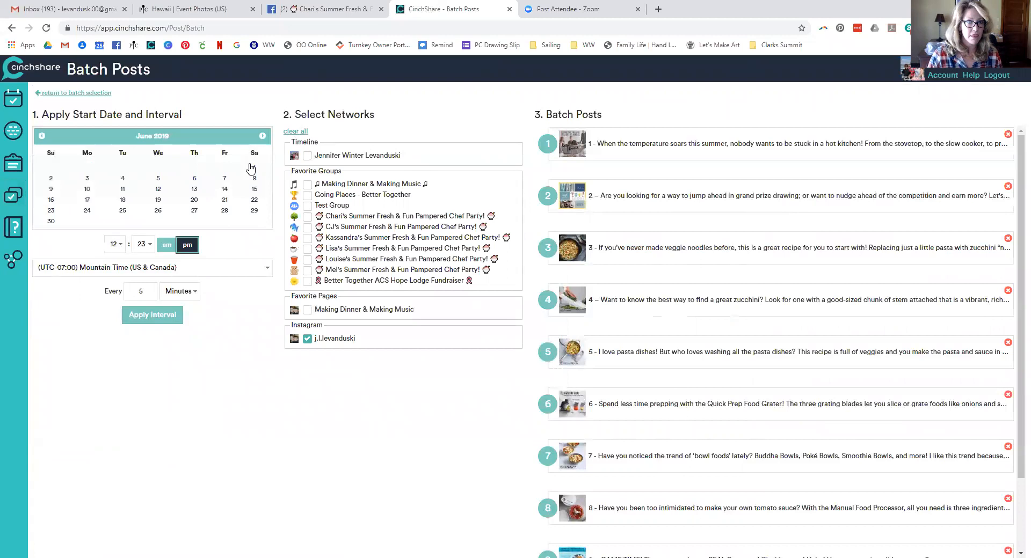
{"action": "left_click", "coordinate": [49, 191]}
{"action": "left_click", "coordinate": [113, 245]}
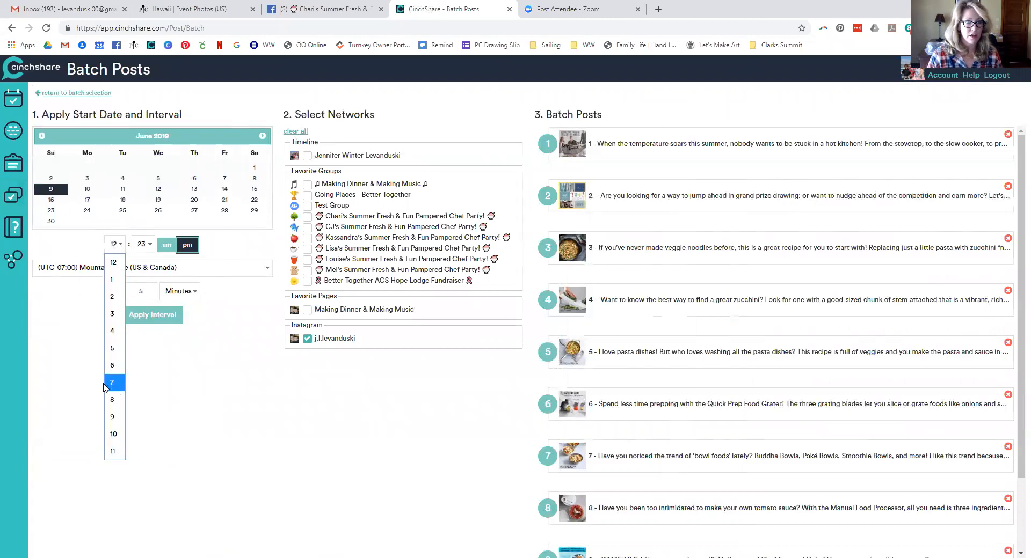
{"action": "left_click", "coordinate": [110, 402]}
{"action": "left_click", "coordinate": [138, 245]}
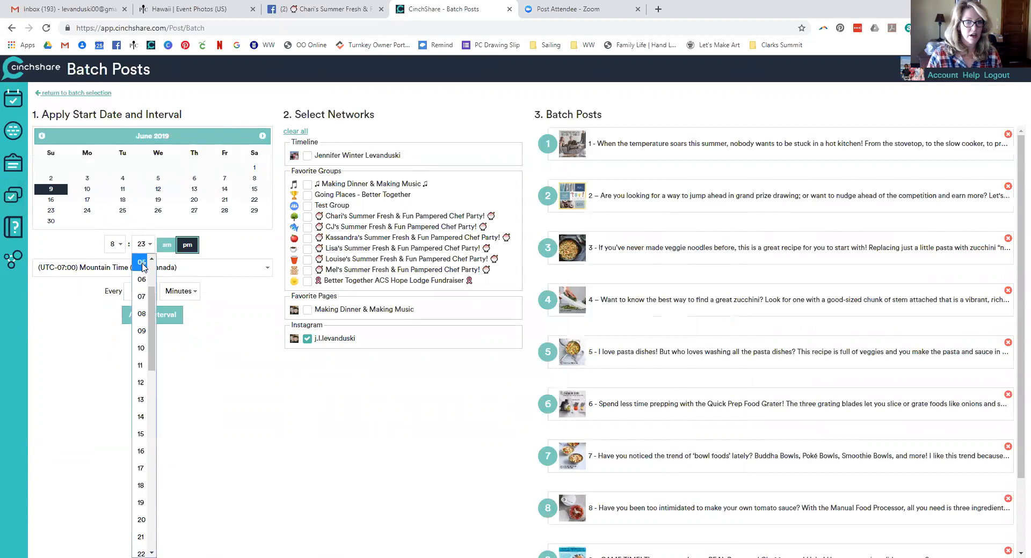
{"action": "left_click", "coordinate": [138, 259]}
{"action": "left_click", "coordinate": [165, 245]}
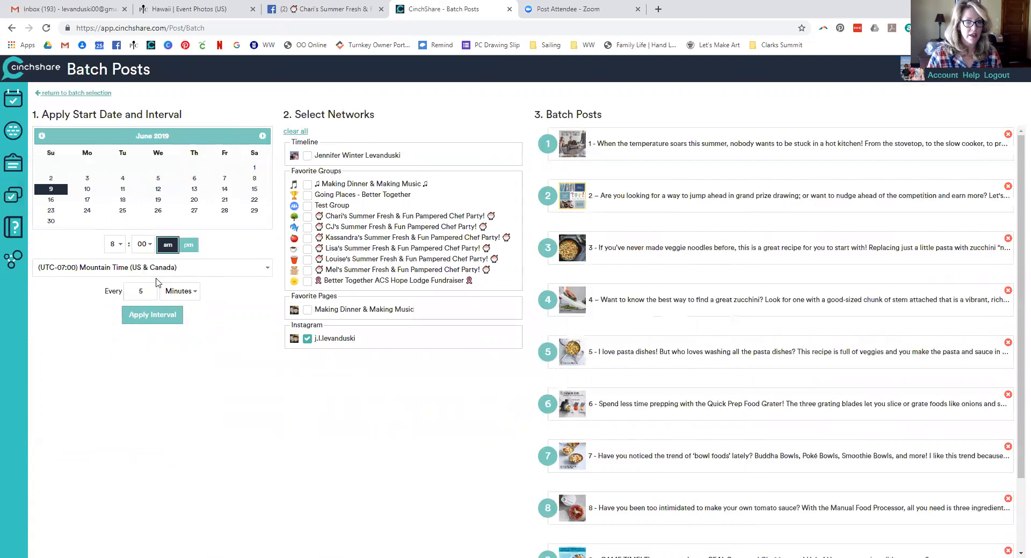
Space posts every 1.5 hours to the Summer Fresh & Fun party group and apply
{"action": "type", "text": "1.5"}
{"action": "left_click", "coordinate": [180, 290]}
{"action": "left_click", "coordinate": [175, 327]}
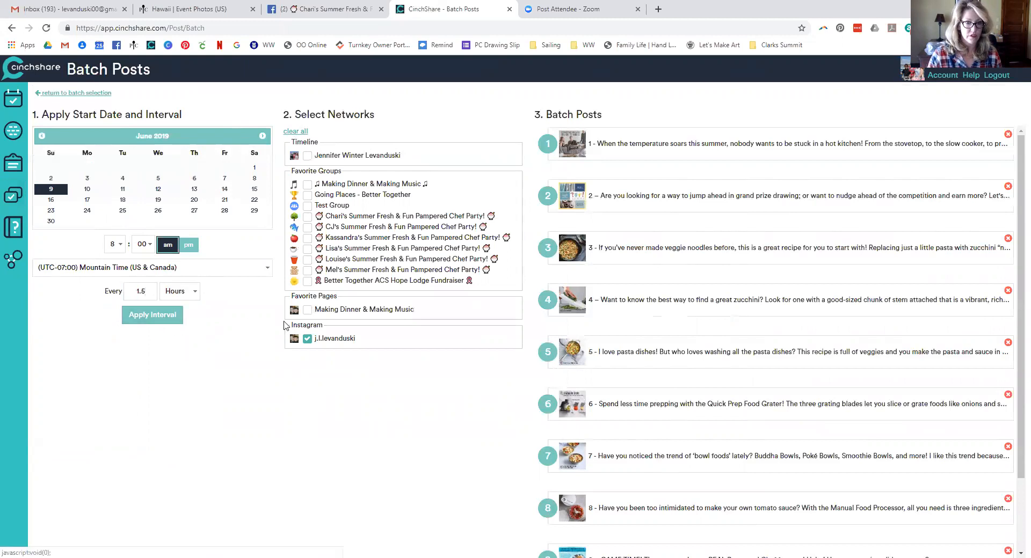
{"action": "left_click", "coordinate": [307, 238]}
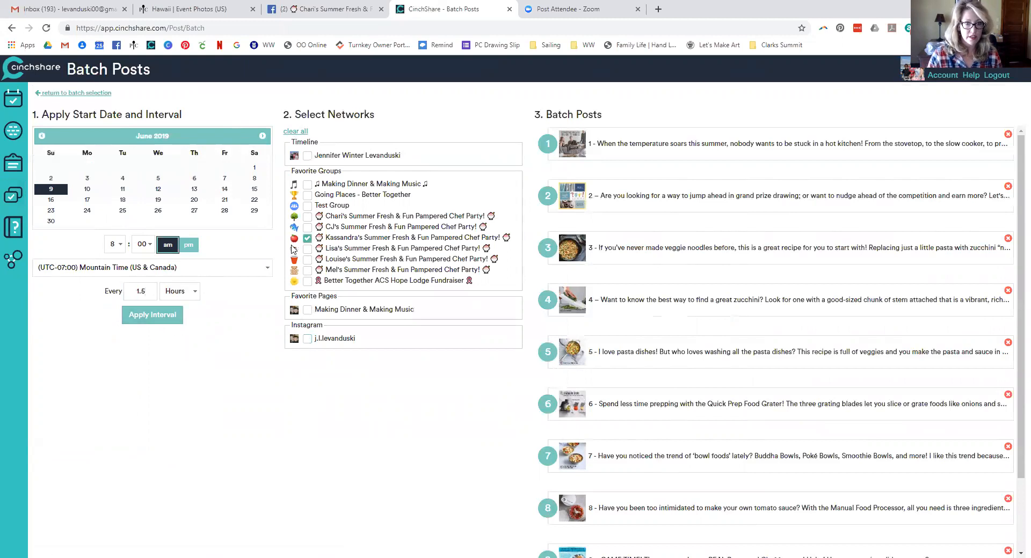
{"action": "left_click", "coordinate": [152, 315]}
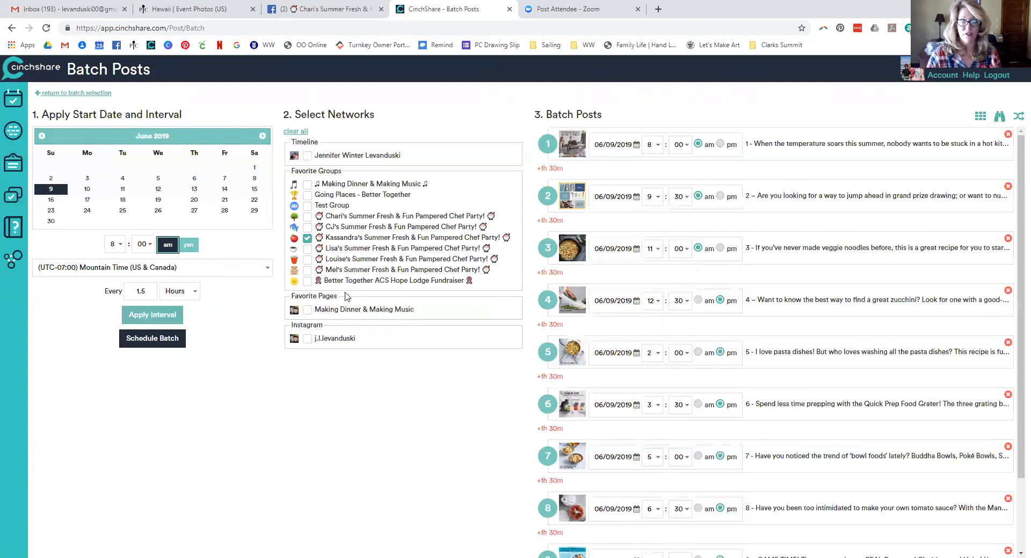
Respace the dinner batch from 7:00 am, then set post 1 to 8:00 am
{"action": "left_click", "coordinate": [117, 248]}
{"action": "left_click", "coordinate": [115, 383]}
{"action": "left_click", "coordinate": [145, 320]}
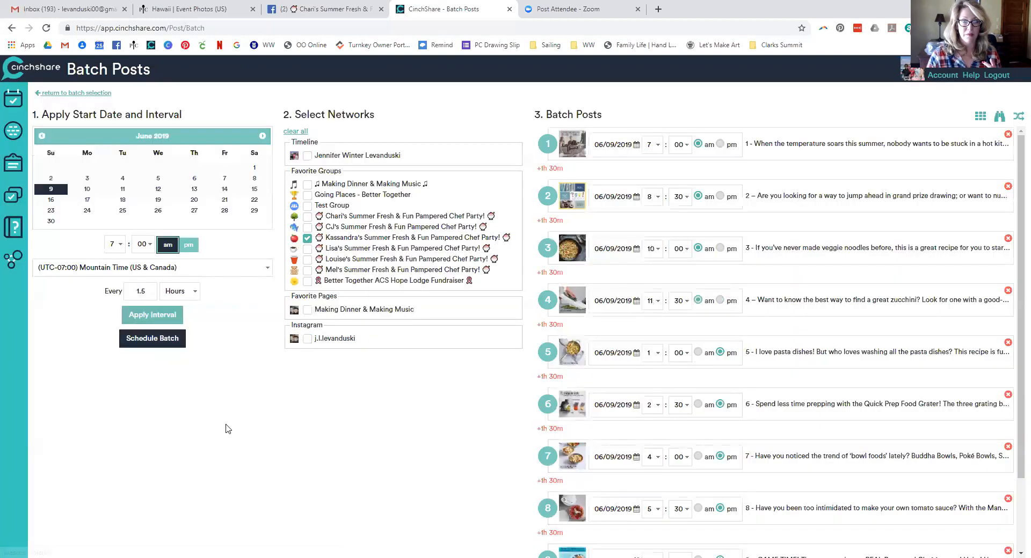
{"action": "left_click", "coordinate": [656, 149]}
{"action": "left_click", "coordinate": [653, 295]}
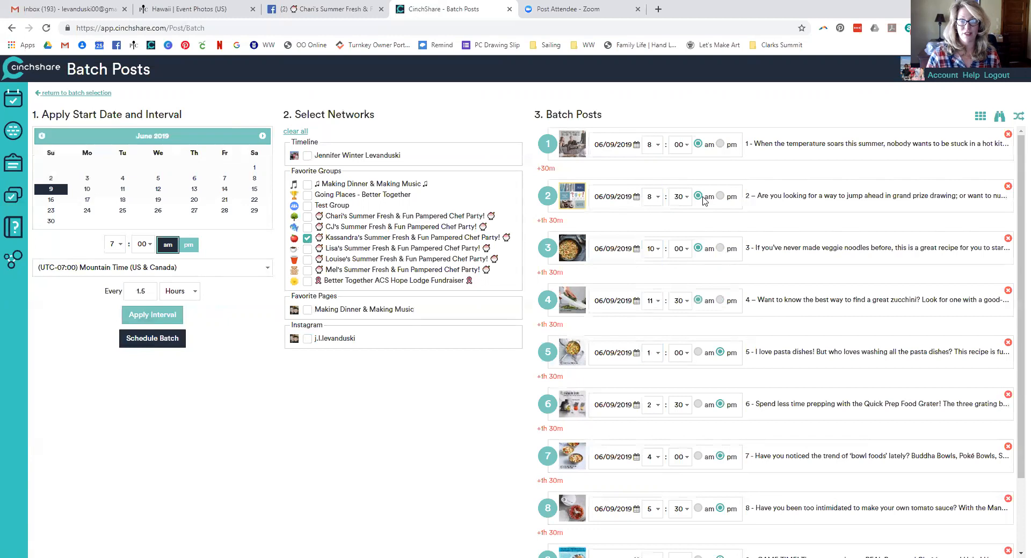
Set post 10's minutes to 00 for 8:00 pm, and open Find / Replace
{"action": "scroll", "coordinate": [711, 322], "scroll_direction": "down", "scroll_amount": 2}
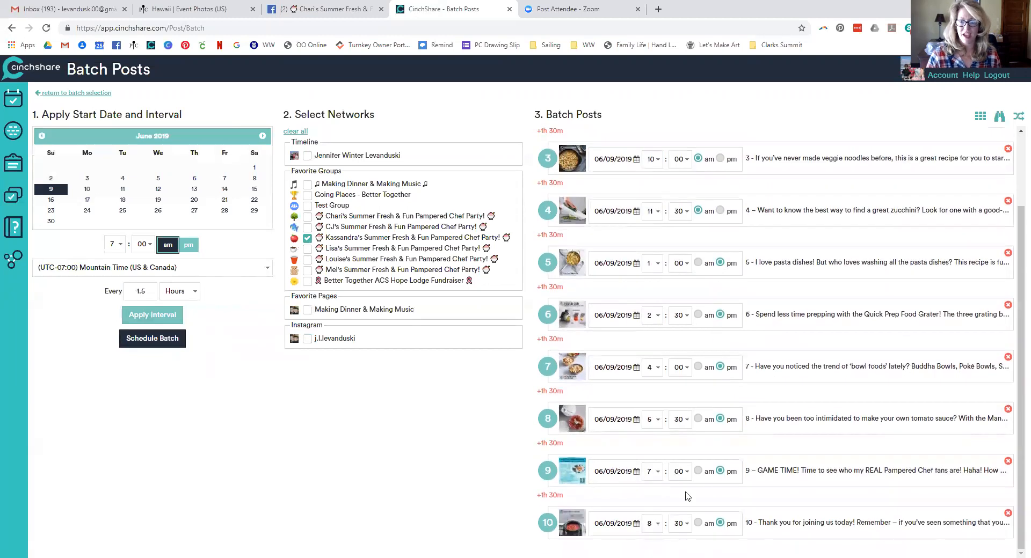
{"action": "left_click", "coordinate": [685, 524]}
{"action": "scroll", "coordinate": [682, 376], "scroll_direction": "up", "scroll_amount": 5}
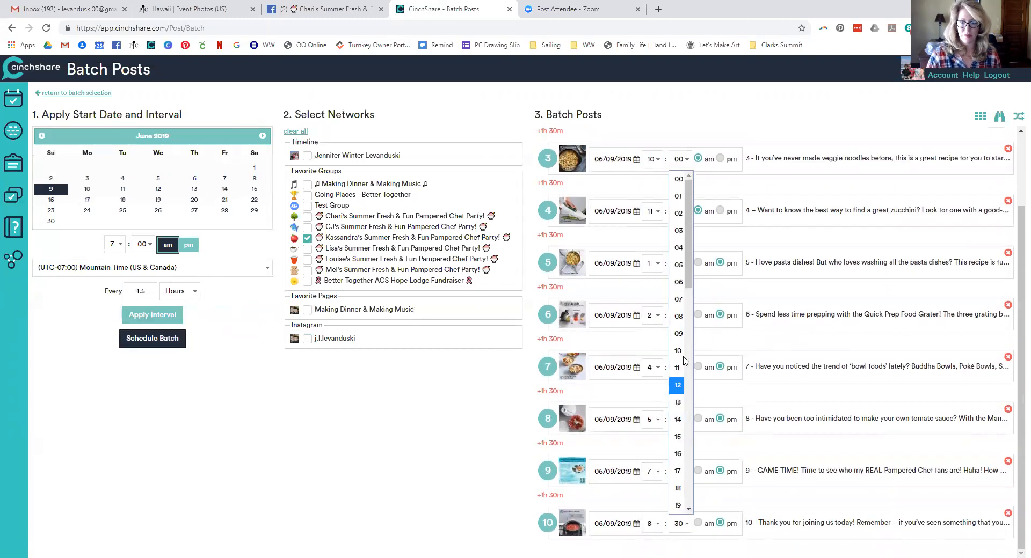
{"action": "left_click", "coordinate": [681, 181]}
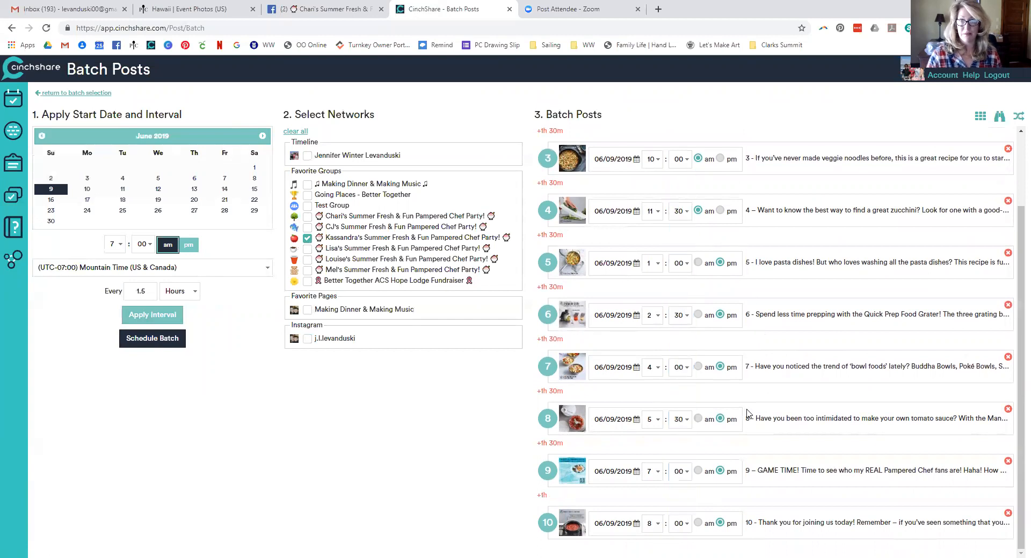
{"action": "scroll", "coordinate": [747, 416], "scroll_direction": "up", "scroll_amount": 2}
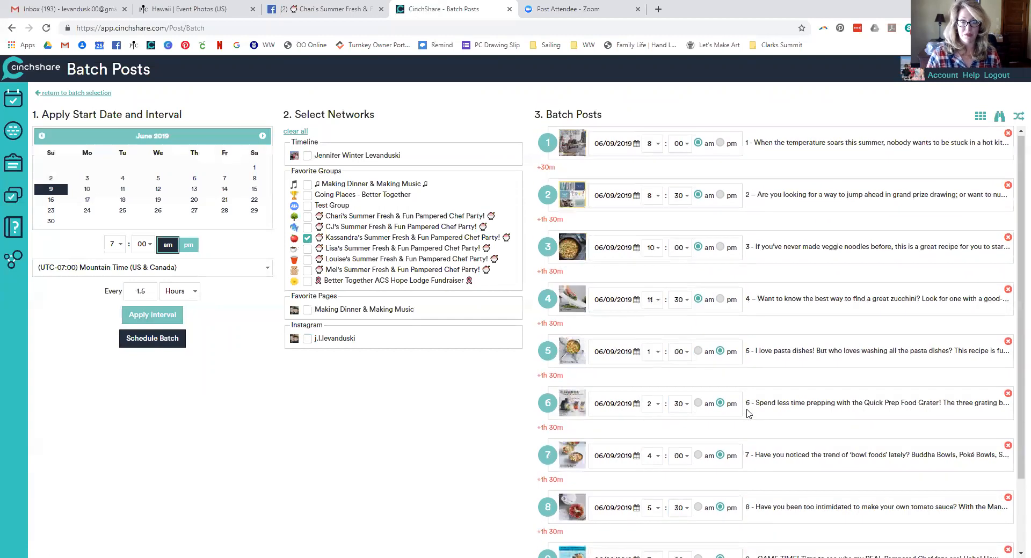
{"action": "left_click", "coordinate": [998, 119]}
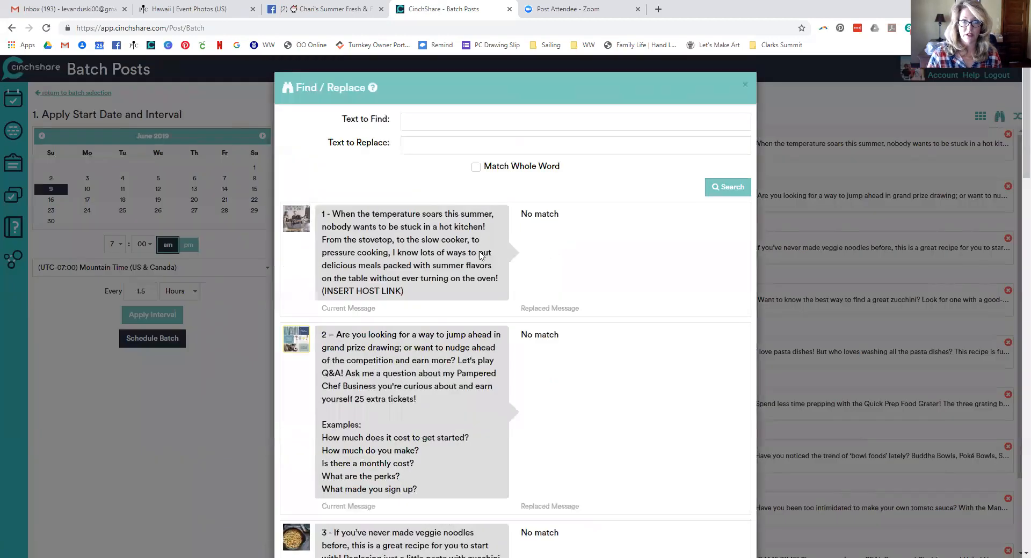
Set Text to Find to (INSERT HOST LINK) and Text to Replace to the host's party link
{"action": "left_click_drag", "start_coordinate": [413, 297], "coordinate": [317, 292]}
{"action": "left_click", "coordinate": [410, 294]}
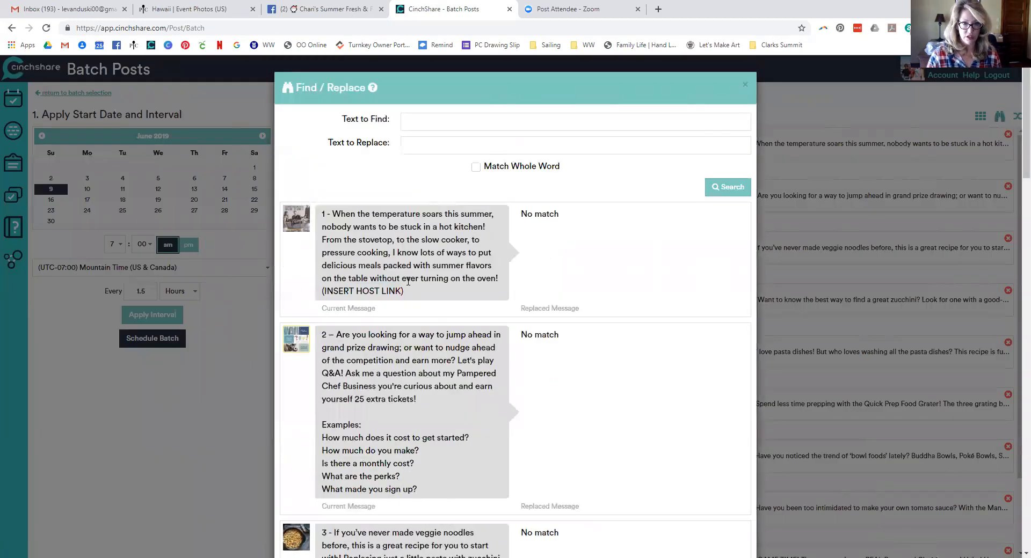
{"action": "left_click_drag", "start_coordinate": [410, 294], "coordinate": [320, 295]}
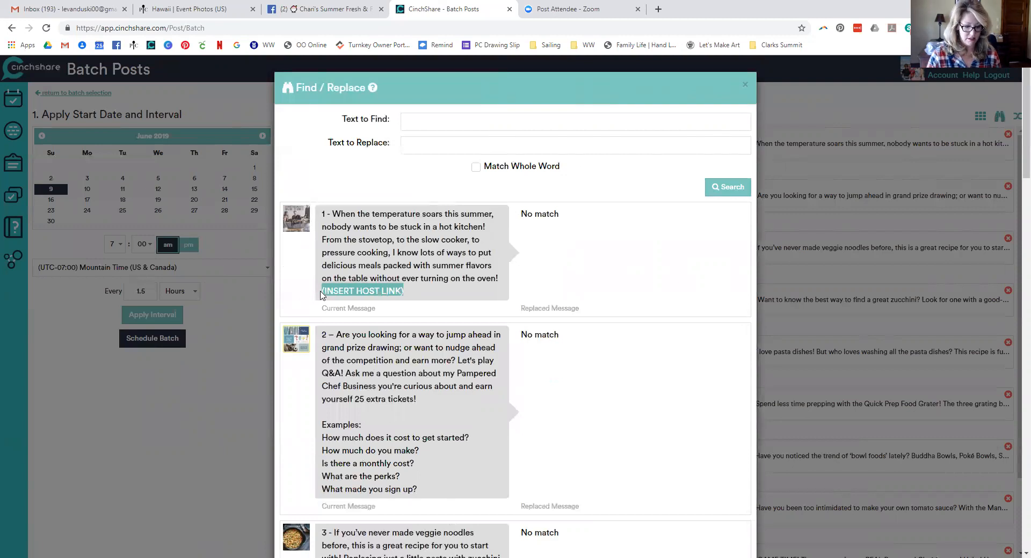
{"action": "key", "text": "ctrl+c"}
{"action": "left_click", "coordinate": [442, 119]}
{"action": "key", "text": "ctrl+v"}
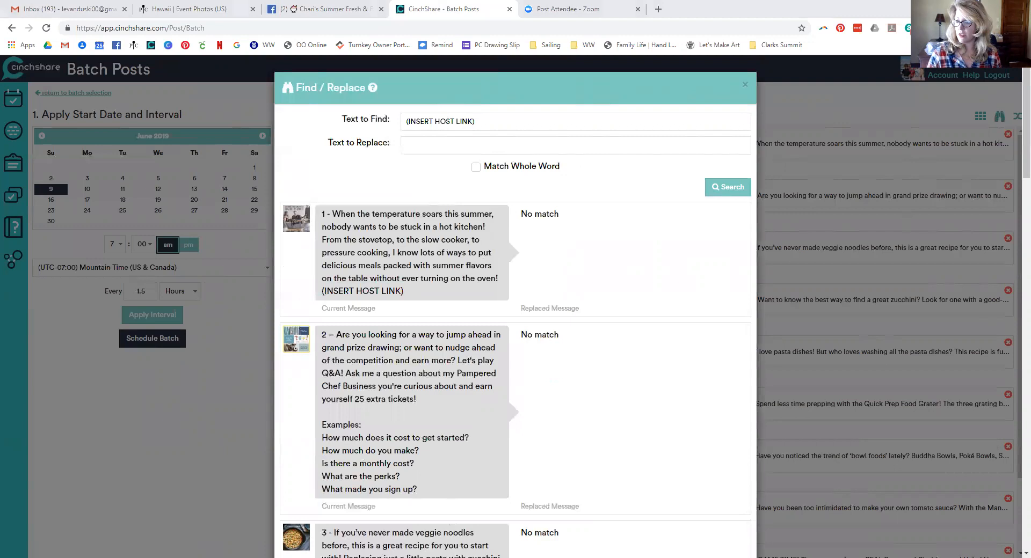
{"action": "left_click", "coordinate": [467, 145]}
{"action": "key", "text": "ctrl+v"}
Preview the link replacements across the dinner posts and update them
{"action": "left_click", "coordinate": [722, 188]}
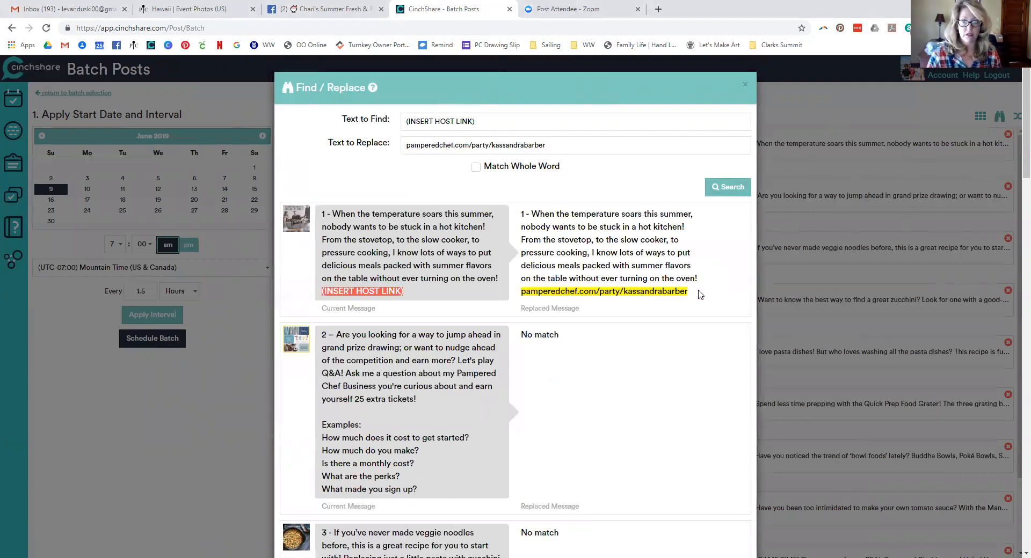
{"action": "scroll", "coordinate": [700, 294], "scroll_direction": "down", "scroll_amount": 20}
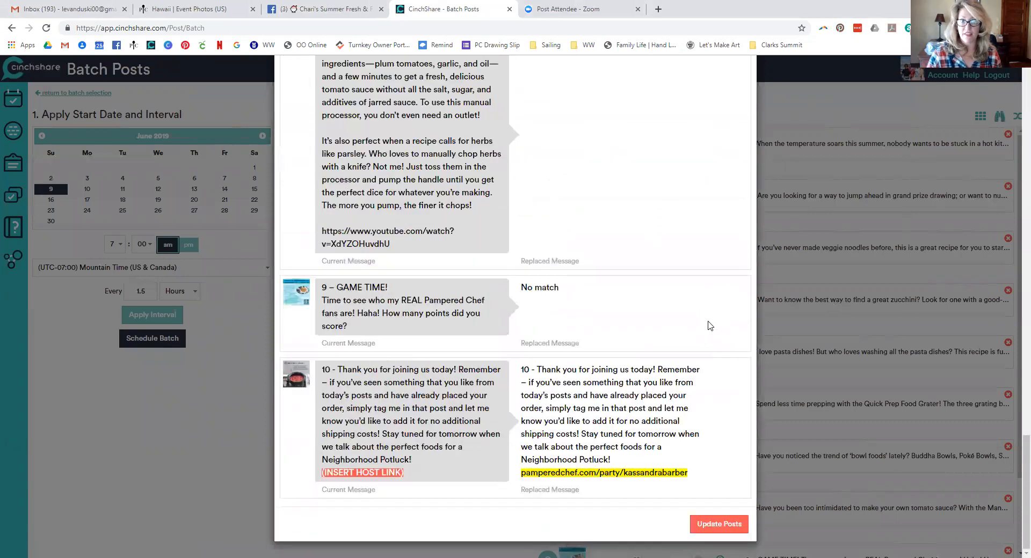
{"action": "scroll", "coordinate": [710, 325], "scroll_direction": "up", "scroll_amount": 20}
{"action": "scroll", "coordinate": [709, 300], "scroll_direction": "up", "scroll_amount": 5}
{"action": "scroll", "coordinate": [707, 317], "scroll_direction": "down", "scroll_amount": 20}
{"action": "left_click", "coordinate": [698, 526]}
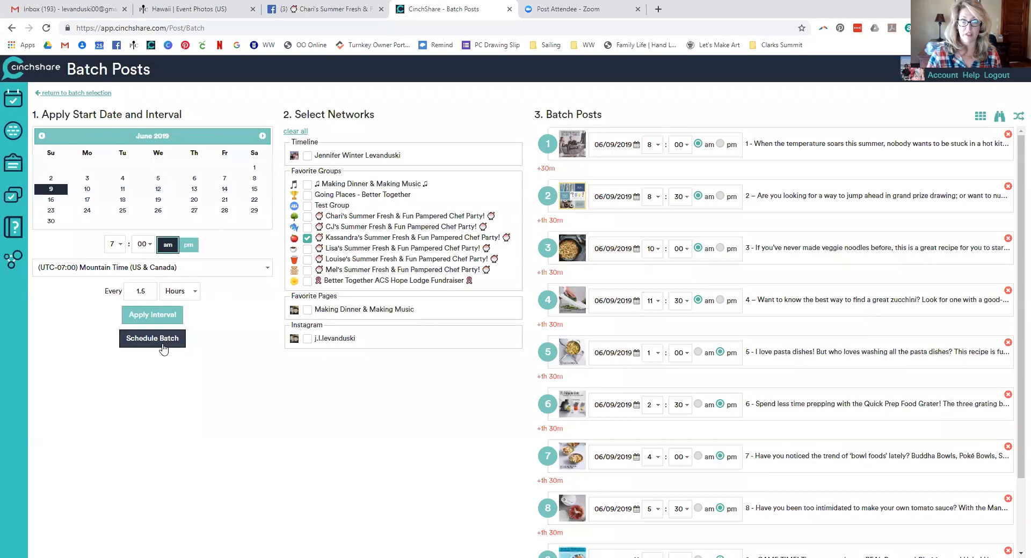
Select all Day Three - Potluck posts and send them to Batch Post
{"action": "left_click", "coordinate": [163, 346]}
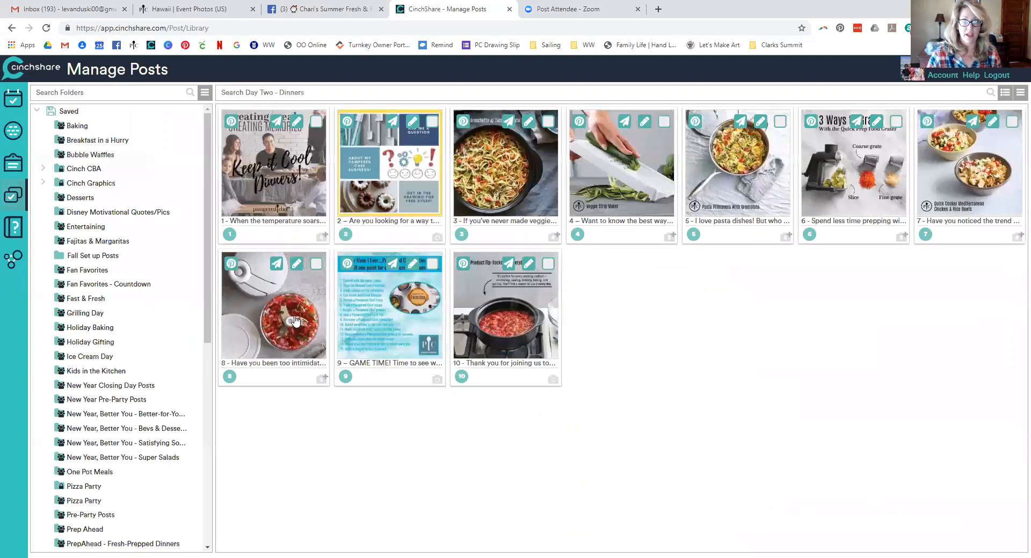
{"action": "scroll", "coordinate": [154, 380], "scroll_direction": "down", "scroll_amount": 7}
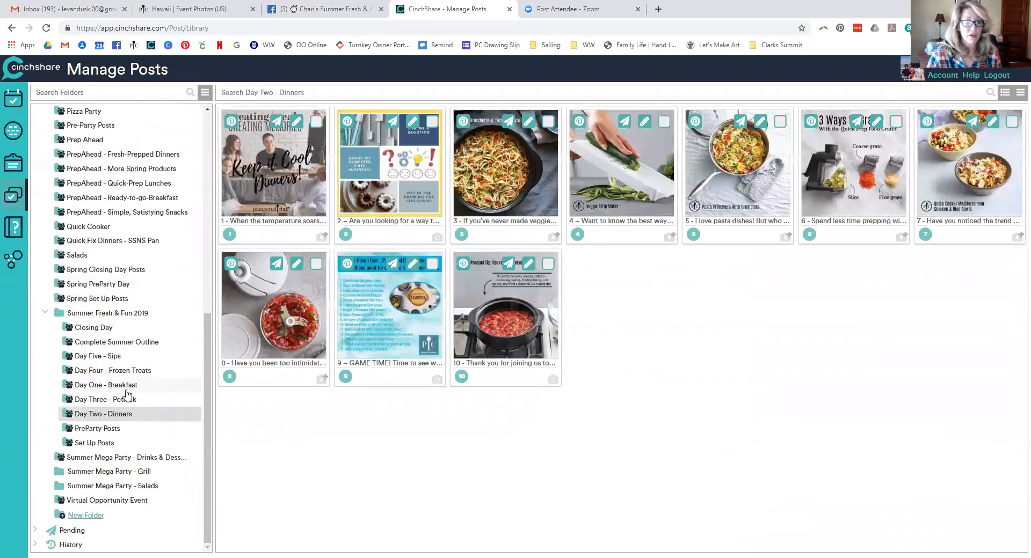
{"action": "left_click", "coordinate": [126, 398]}
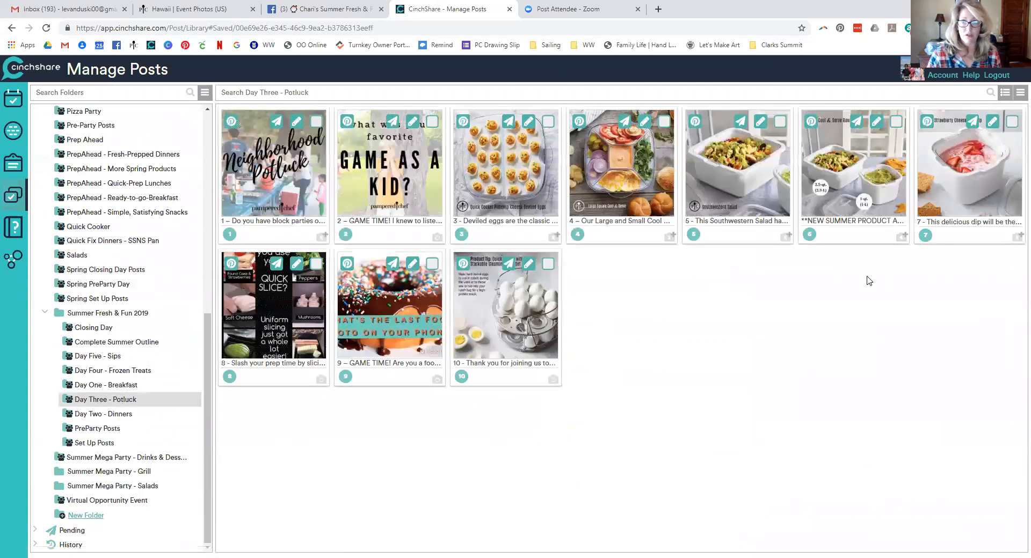
{"action": "left_click", "coordinate": [1020, 92]}
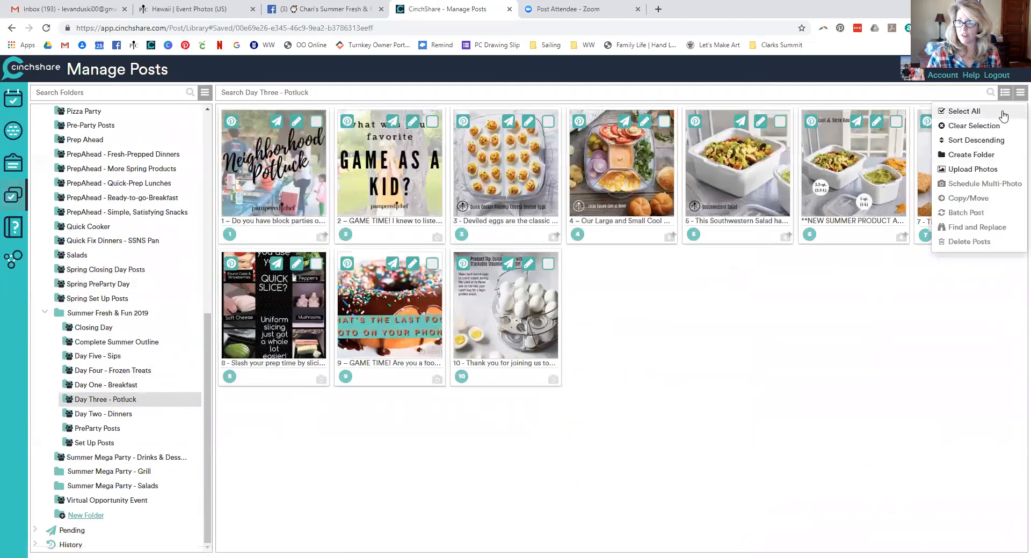
{"action": "left_click", "coordinate": [1003, 113]}
{"action": "left_click", "coordinate": [1019, 92]}
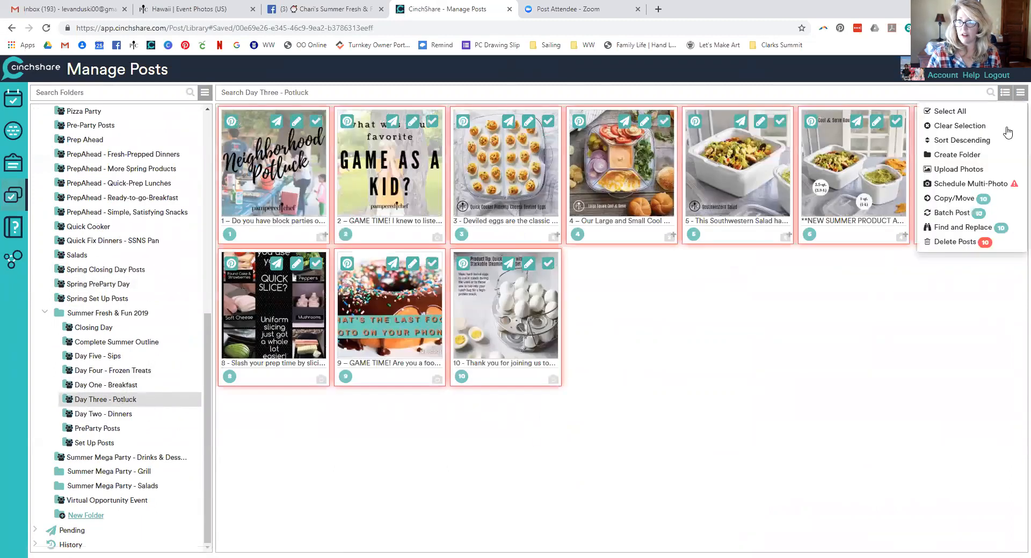
{"action": "left_click", "coordinate": [951, 213]}
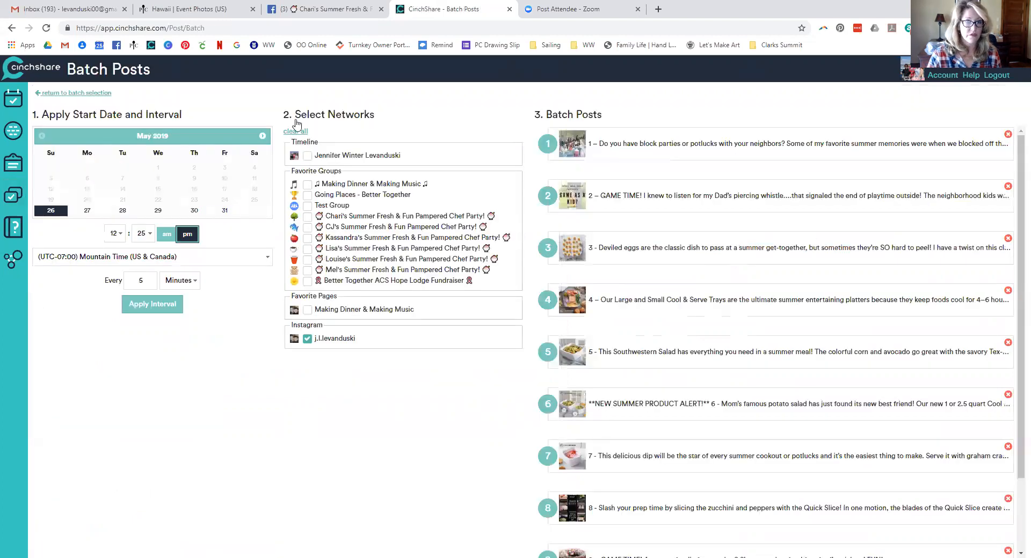
Set the batch start to June 10 at 7:00 am, Mountain Time
{"action": "left_click", "coordinate": [262, 136]}
{"action": "left_click", "coordinate": [87, 189]}
{"action": "left_click", "coordinate": [117, 242]}
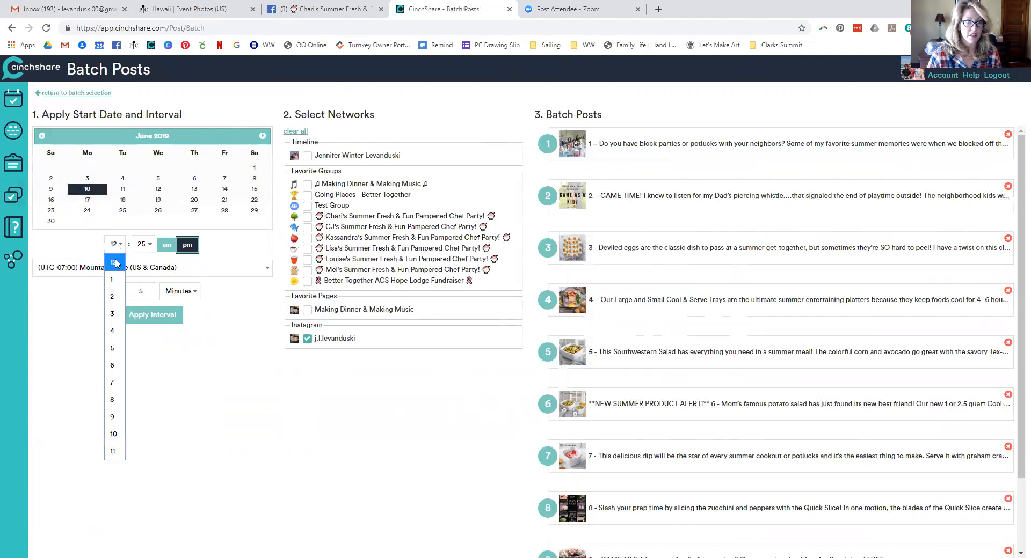
{"action": "left_click", "coordinate": [115, 386]}
{"action": "left_click", "coordinate": [141, 245]}
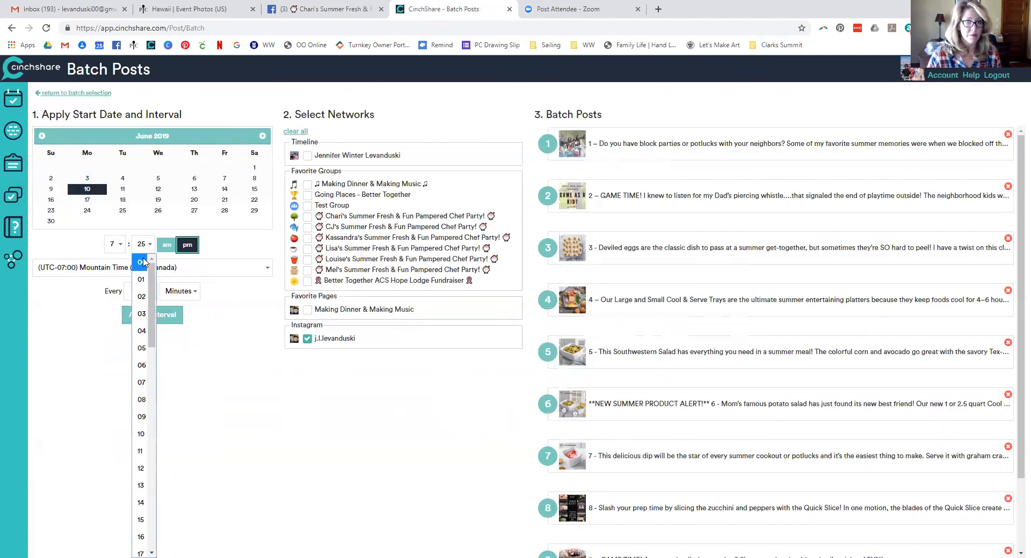
{"action": "left_click", "coordinate": [143, 262]}
{"action": "left_click", "coordinate": [167, 245]}
{"action": "left_click", "coordinate": [172, 267]}
{"action": "left_click", "coordinate": [173, 268]}
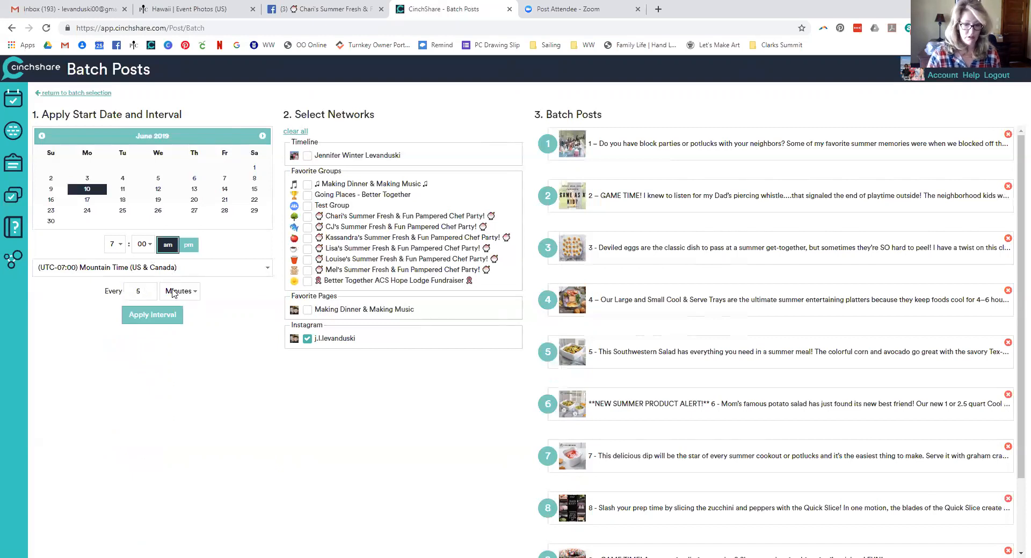
Space posts every 1.5 hours to the party group instead of Instagram, and apply
{"action": "key", "text": "BackSpace"}
{"action": "type", "text": "1.5"}
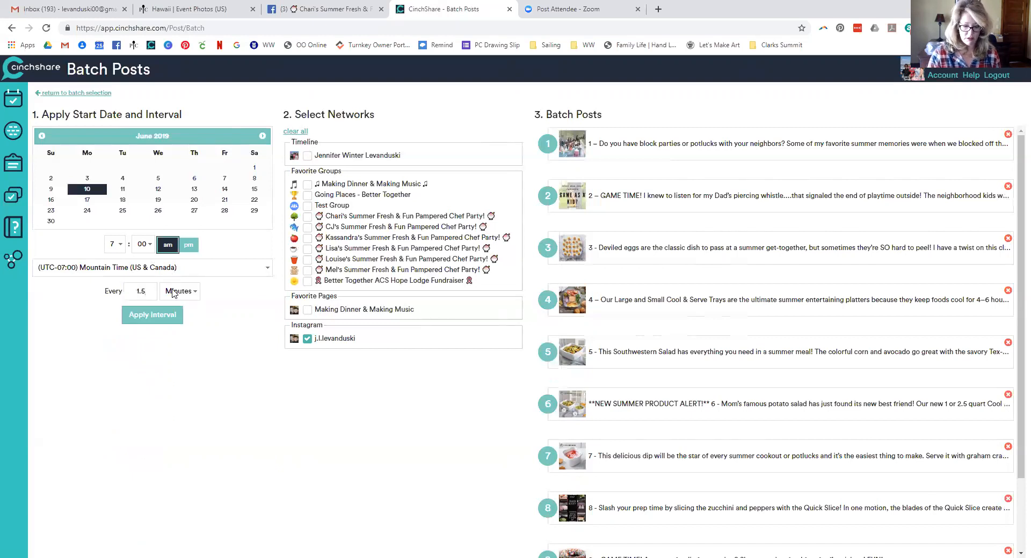
{"action": "key", "text": "Tab"}
{"action": "key", "text": "h"}
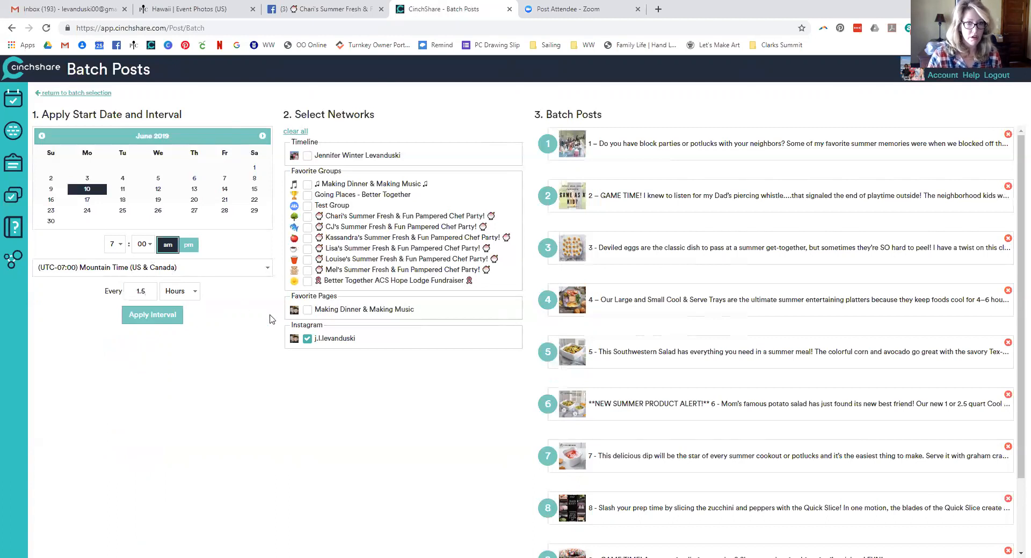
{"action": "left_click", "coordinate": [307, 338]}
{"action": "left_click", "coordinate": [307, 237]}
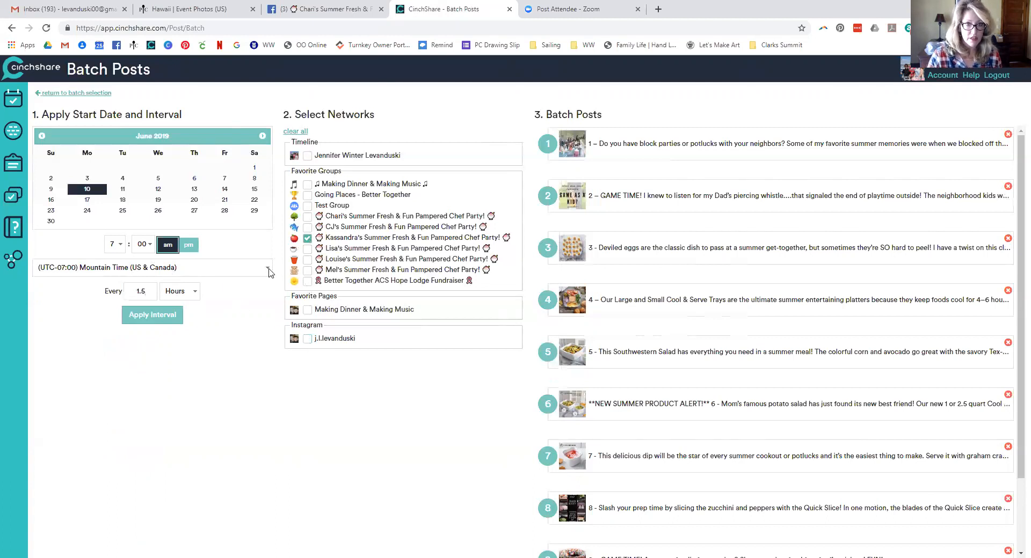
{"action": "left_click", "coordinate": [152, 316]}
Set post 1 to 8:00 am and post 10's minutes to 00, then open Find / Replace
{"action": "left_click", "coordinate": [649, 150]}
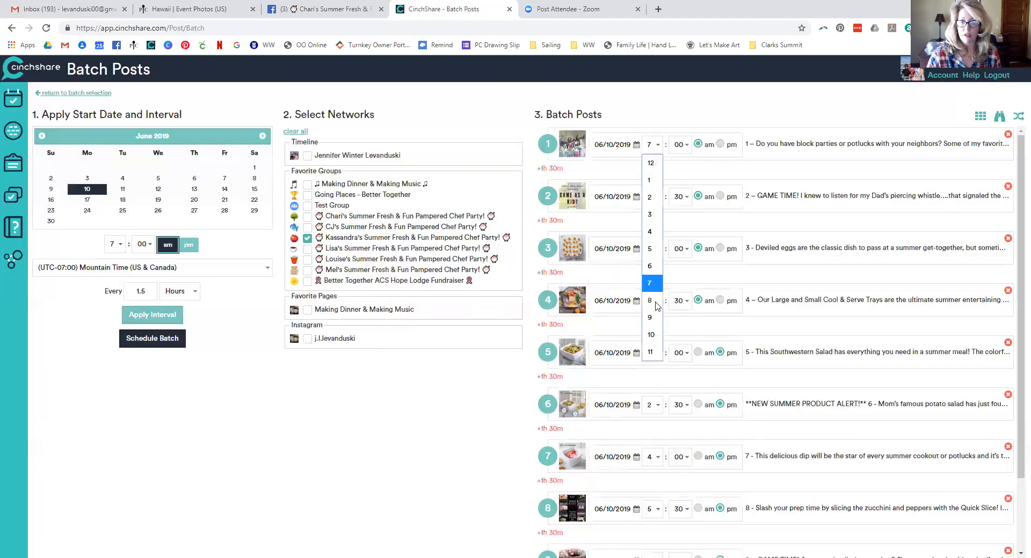
{"action": "left_click", "coordinate": [651, 295]}
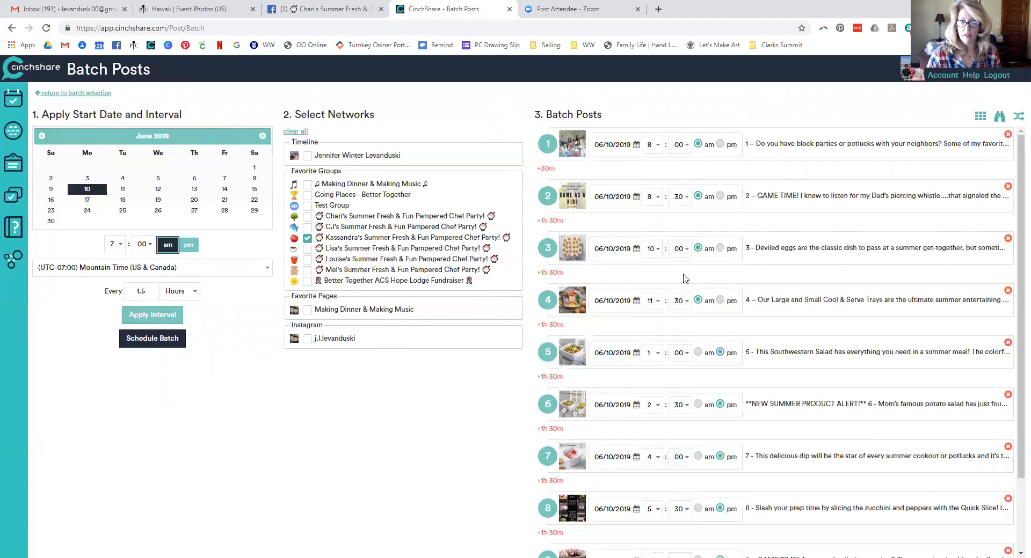
{"action": "scroll", "coordinate": [684, 279], "scroll_direction": "down", "scroll_amount": 2}
{"action": "left_click", "coordinate": [678, 526]}
{"action": "scroll", "coordinate": [674, 415], "scroll_direction": "up", "scroll_amount": 4}
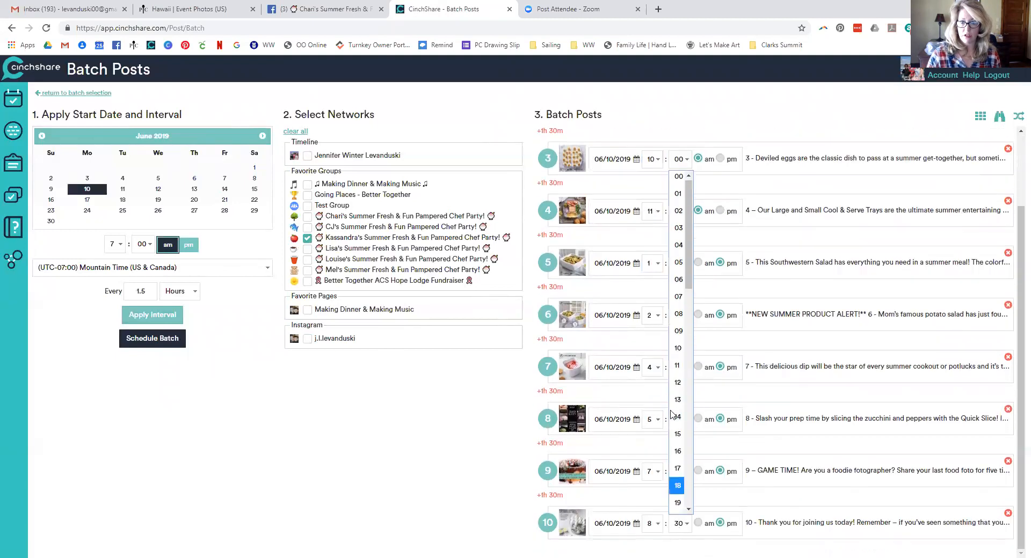
{"action": "left_click", "coordinate": [681, 179]}
{"action": "left_click", "coordinate": [999, 116]}
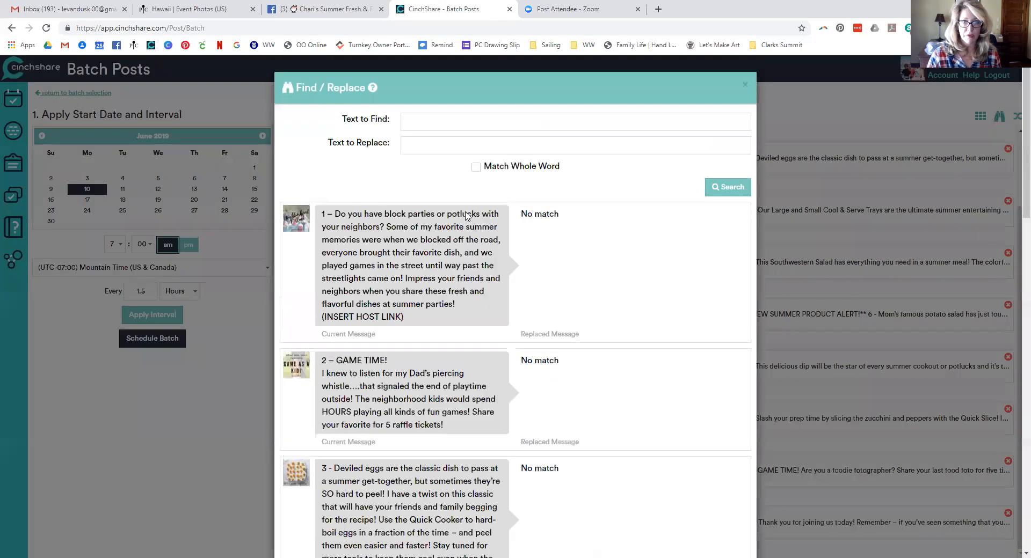
Put (INSERT HOST LINK) in Text to Find and the host's party link in Text to Replace
{"action": "left_click_drag", "start_coordinate": [411, 319], "coordinate": [313, 320]}
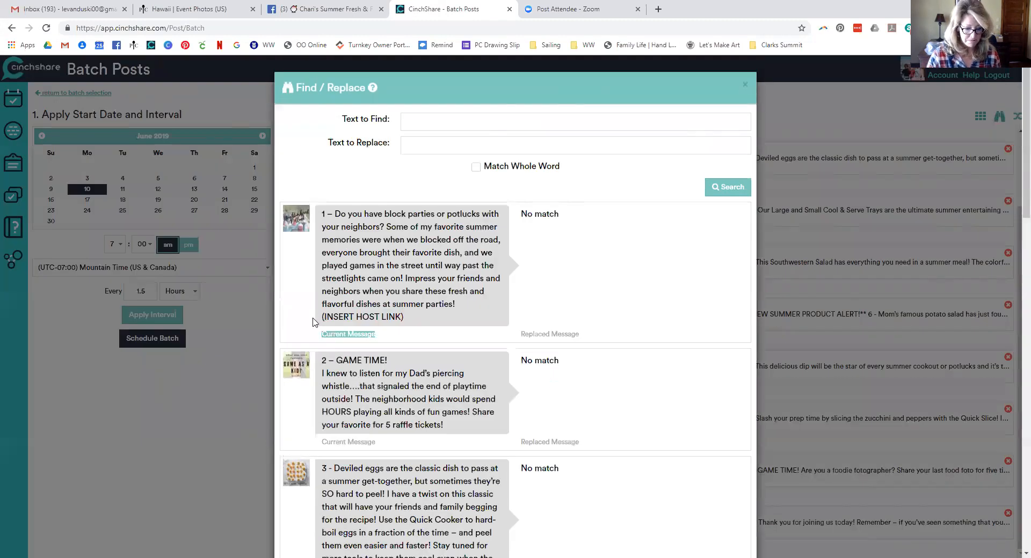
{"action": "left_click", "coordinate": [405, 317]}
{"action": "left_click_drag", "start_coordinate": [424, 320], "coordinate": [322, 318]}
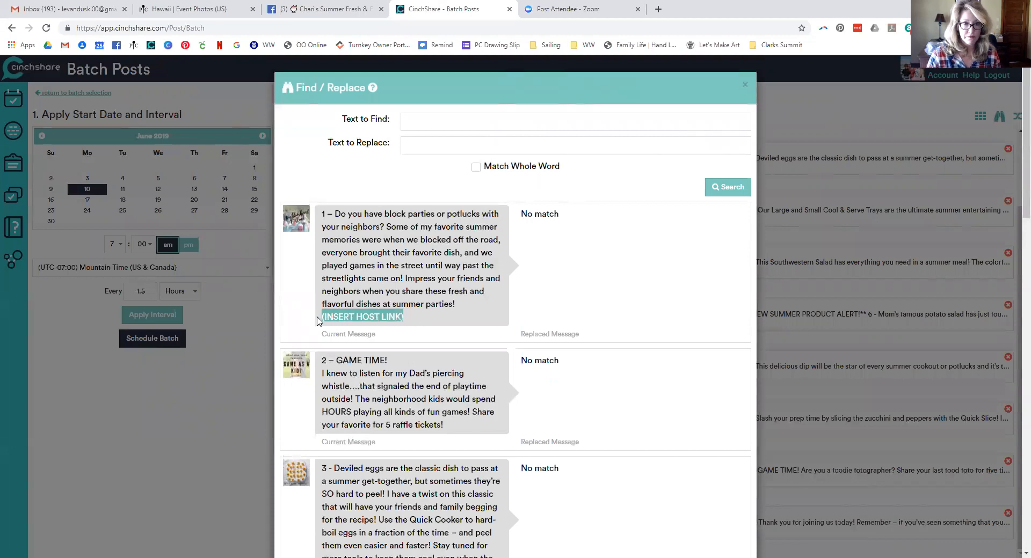
{"action": "left_click", "coordinate": [419, 125]}
{"action": "key", "text": "ctrl+v"}
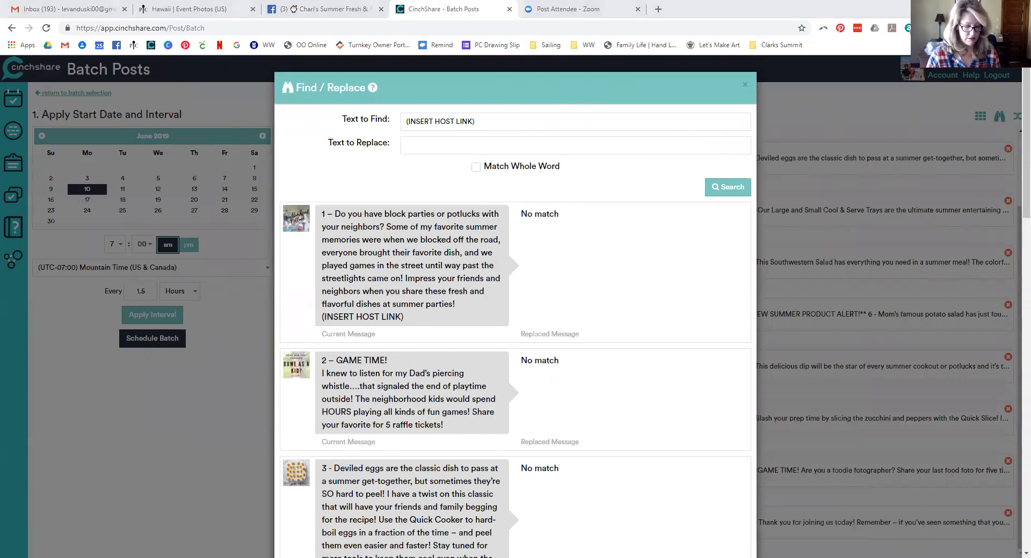
{"action": "left_click", "coordinate": [492, 145]}
{"action": "key", "text": "ctrl+v"}
Preview and apply the host link replacement to the Potluck posts, then schedule the batch
{"action": "left_click", "coordinate": [728, 187]}
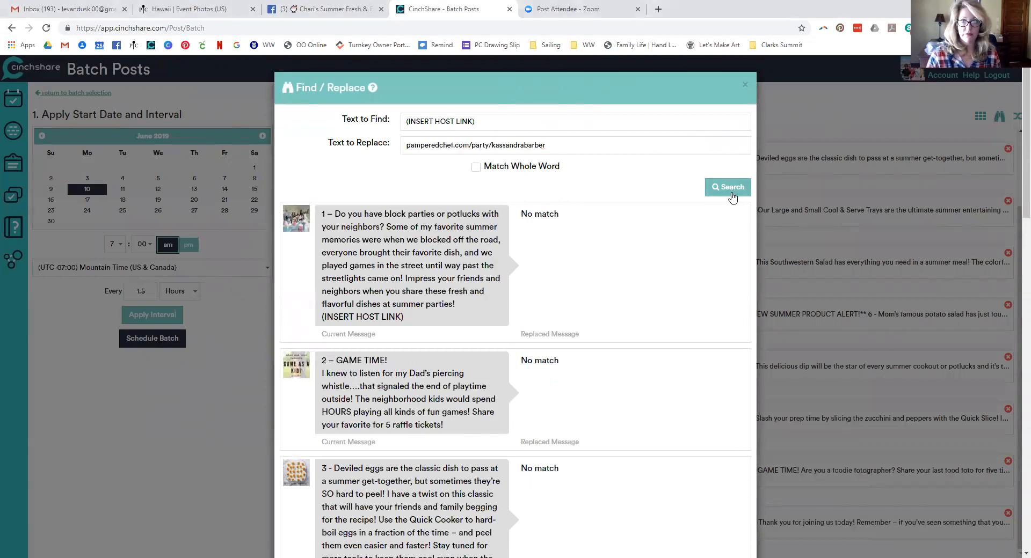
{"action": "scroll", "coordinate": [698, 267], "scroll_direction": "down", "scroll_amount": 5}
{"action": "scroll", "coordinate": [698, 267], "scroll_direction": "down", "scroll_amount": 10}
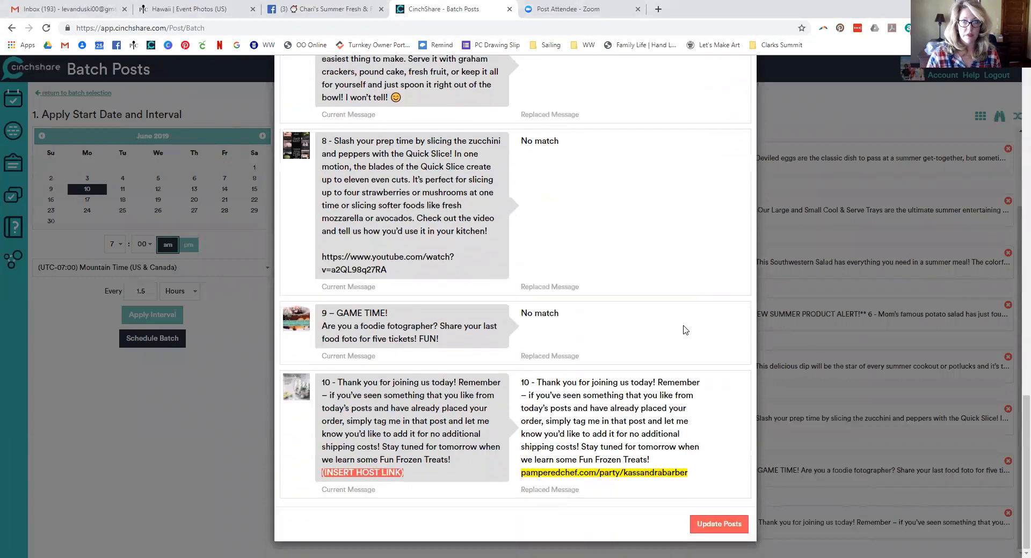
{"action": "left_click", "coordinate": [709, 532]}
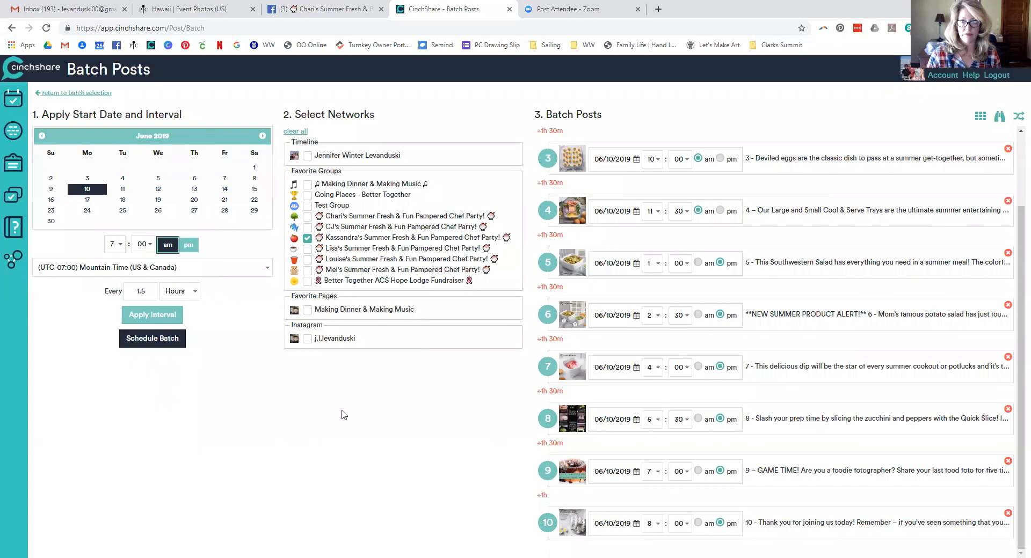
{"action": "left_click", "coordinate": [167, 342]}
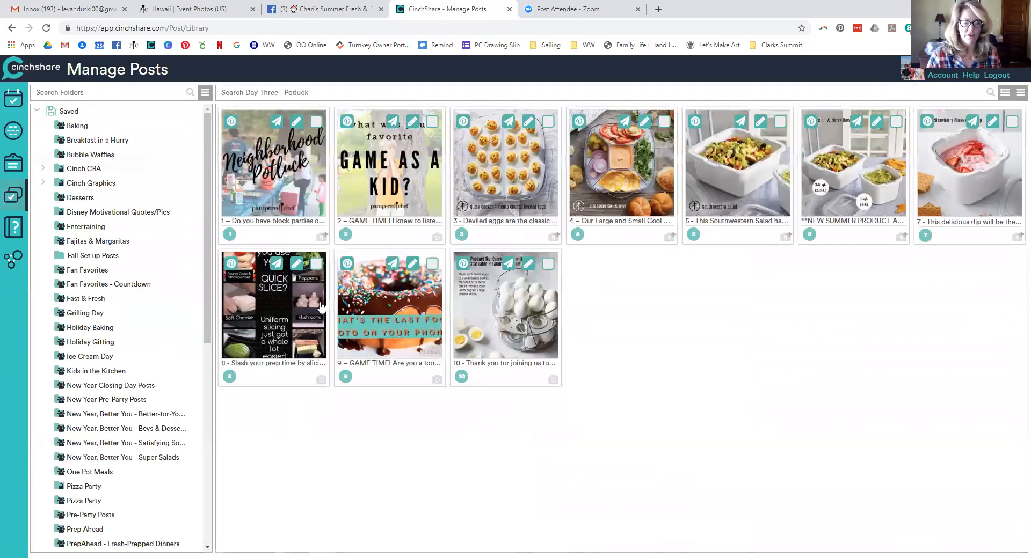
Open the Day Four - Frozen Treats folder and select all 11 of its posts
{"action": "scroll", "coordinate": [131, 372], "scroll_direction": "down", "scroll_amount": 12}
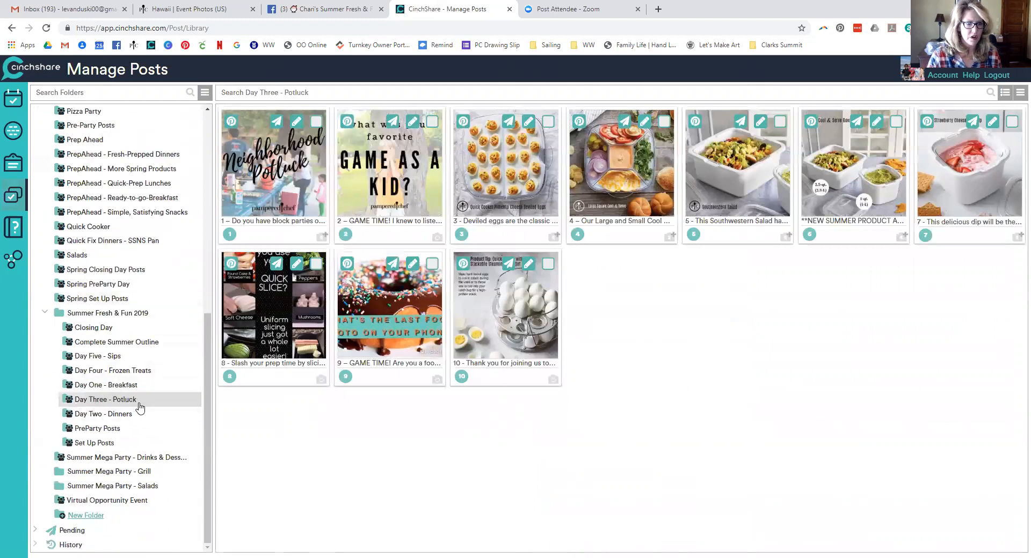
{"action": "left_click", "coordinate": [137, 371]}
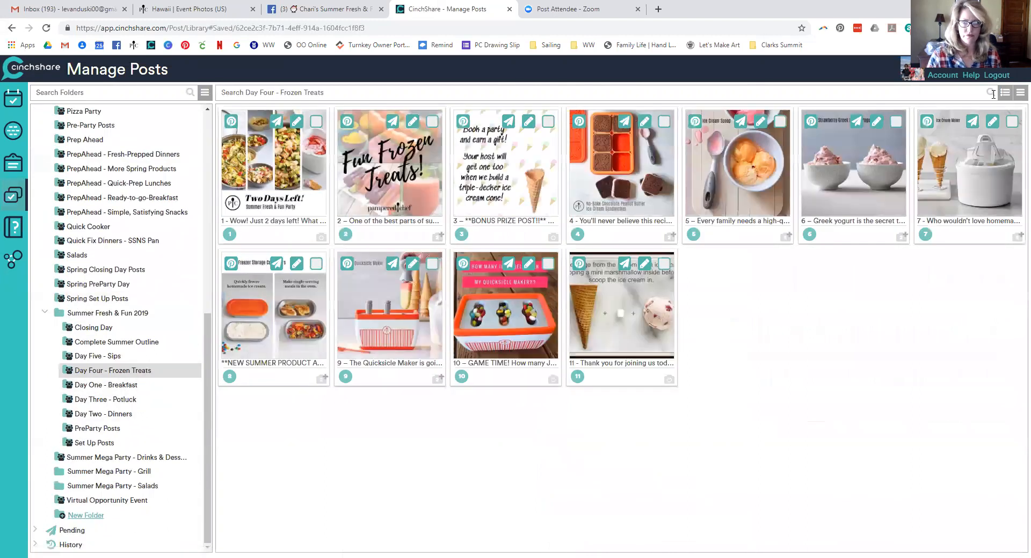
{"action": "left_click", "coordinate": [1019, 94]}
{"action": "left_click", "coordinate": [1004, 111]}
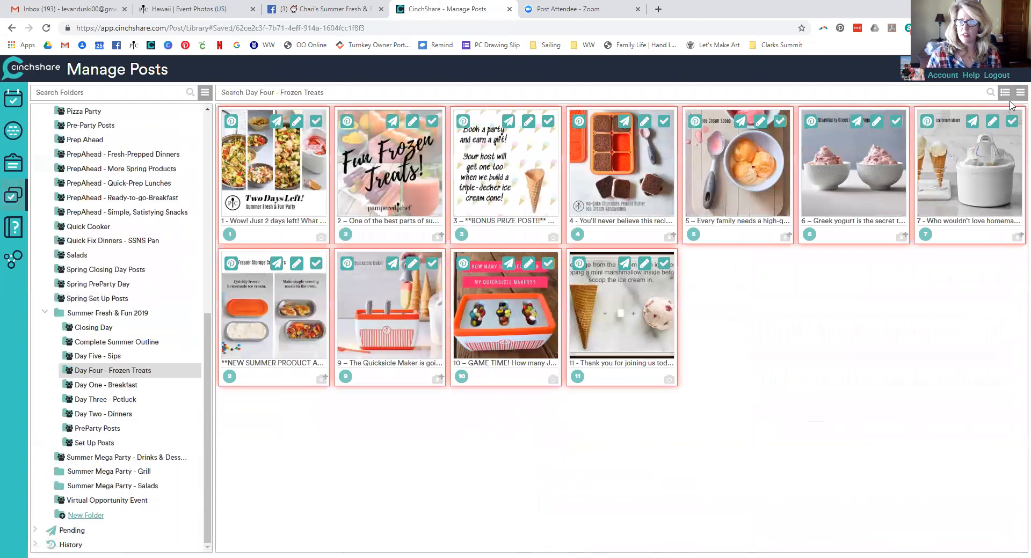
{"action": "left_click", "coordinate": [1019, 94]}
{"action": "left_click", "coordinate": [952, 213]}
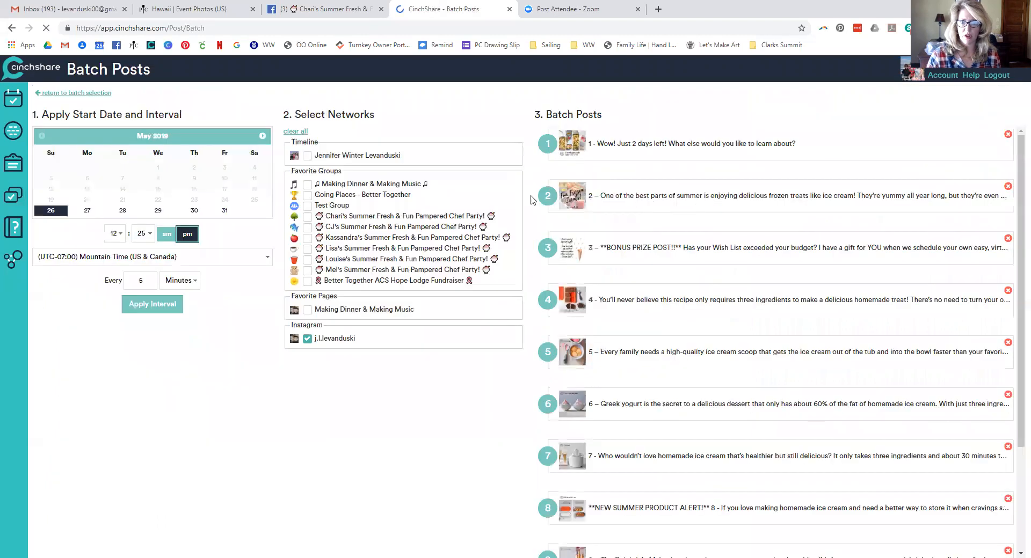
{"action": "left_click", "coordinate": [262, 136]}
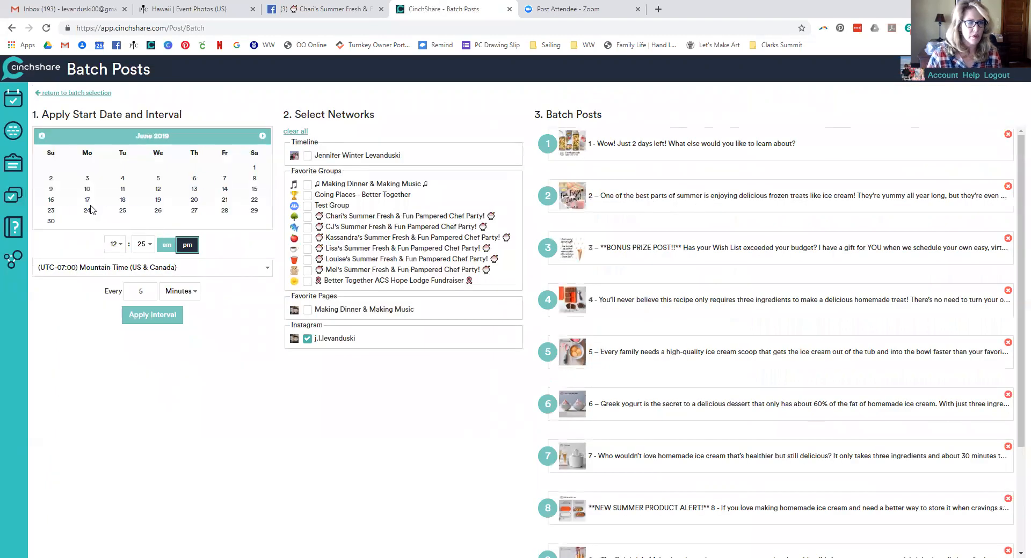
{"action": "left_click", "coordinate": [123, 189]}
{"action": "left_click", "coordinate": [115, 244]}
{"action": "left_click", "coordinate": [114, 382]}
{"action": "left_click", "coordinate": [142, 244]}
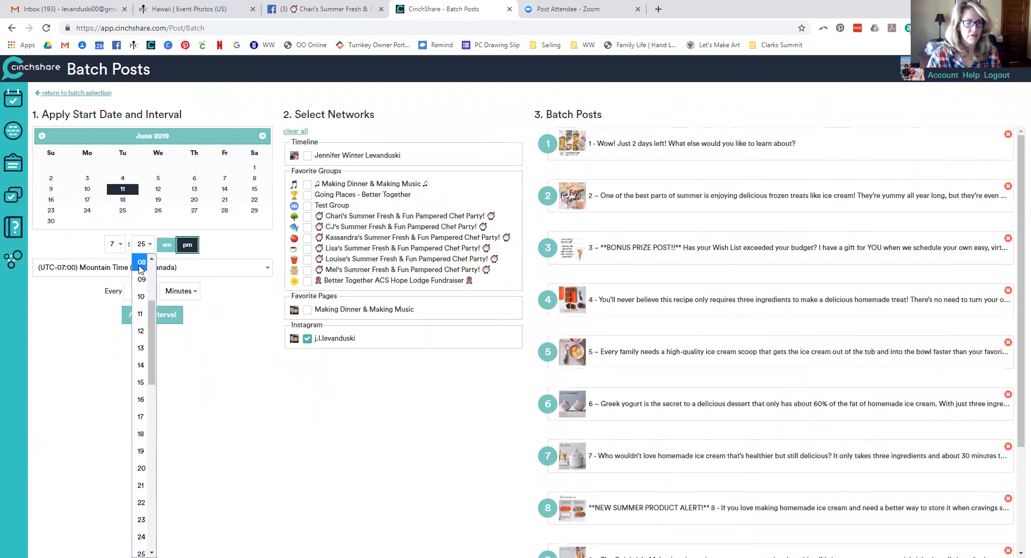
{"action": "left_click", "coordinate": [140, 264]}
{"action": "left_click", "coordinate": [168, 247]}
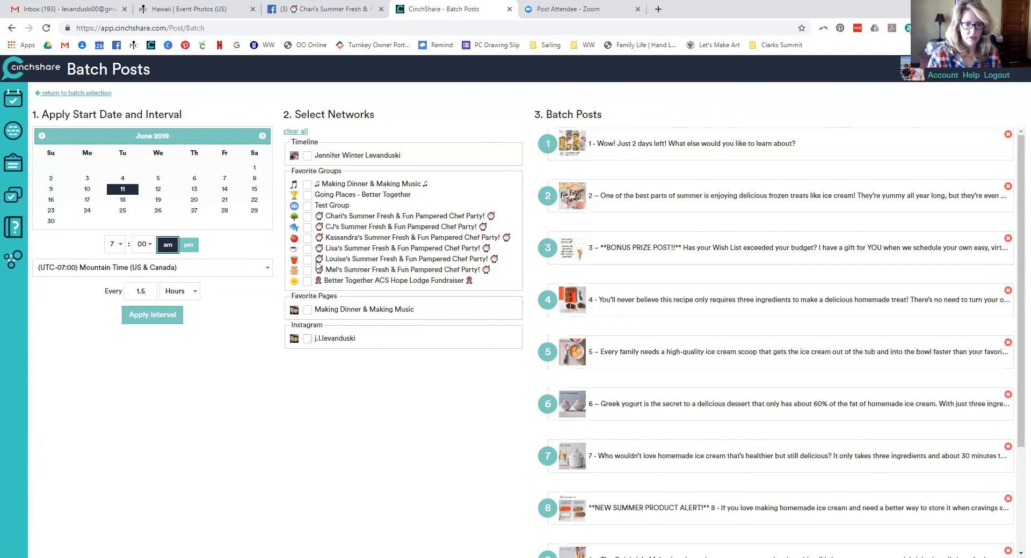
{"action": "left_click", "coordinate": [307, 239]}
{"action": "left_click", "coordinate": [180, 315]}
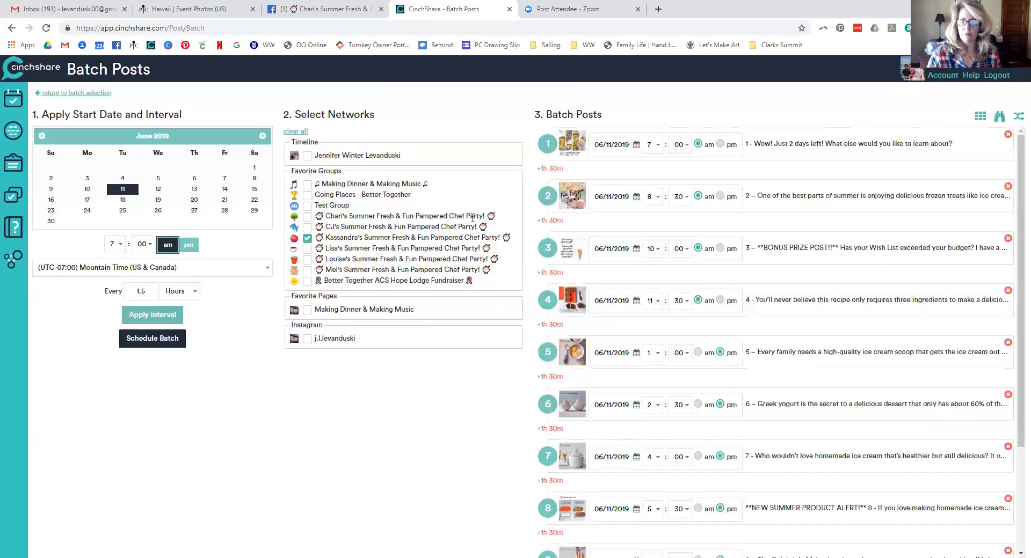
{"action": "left_click", "coordinate": [655, 145]}
{"action": "left_click", "coordinate": [659, 252]}
{"action": "scroll", "coordinate": [682, 236], "scroll_direction": "down", "scroll_amount": 3}
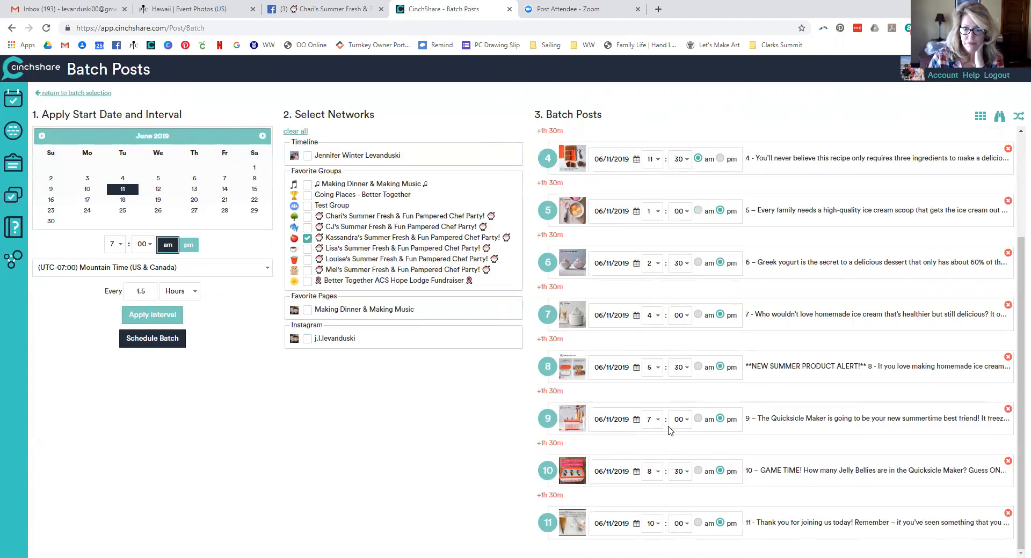
{"action": "scroll", "coordinate": [670, 430], "scroll_direction": "up", "scroll_amount": 1}
{"action": "scroll", "coordinate": [670, 430], "scroll_direction": "up", "scroll_amount": 1}
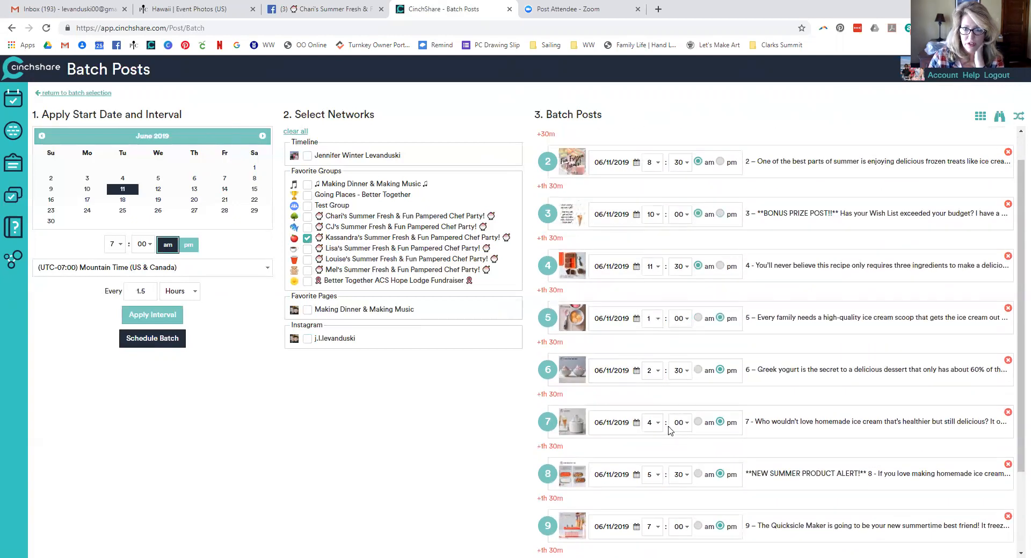
{"action": "scroll", "coordinate": [670, 431], "scroll_direction": "up", "scroll_amount": 1}
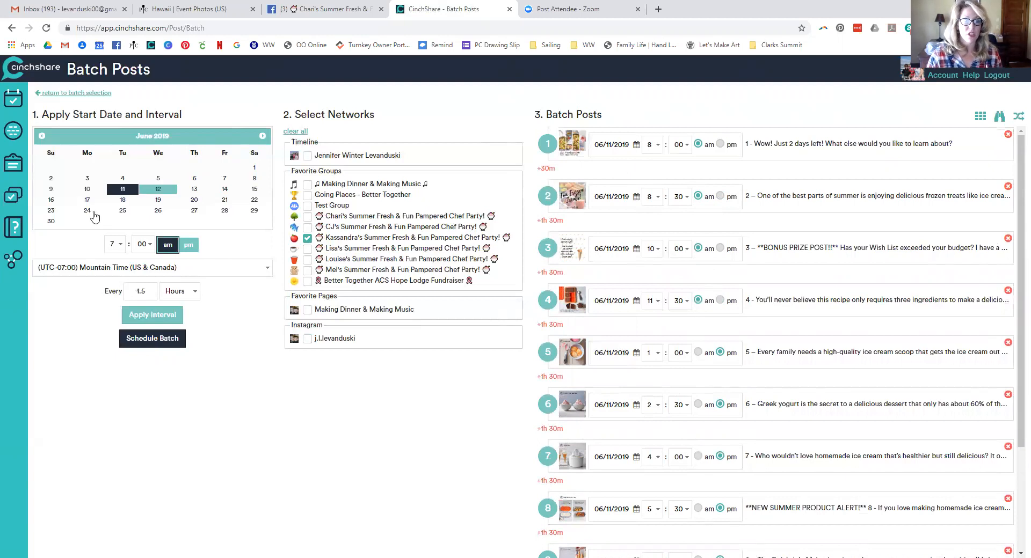
{"action": "left_click", "coordinate": [115, 246]}
Set the batch start time to 5:30 am and reapply the interval to all posts
{"action": "left_click", "coordinate": [112, 348]}
{"action": "left_click", "coordinate": [142, 244]}
{"action": "scroll", "coordinate": [141, 363], "scroll_direction": "down", "scroll_amount": 7}
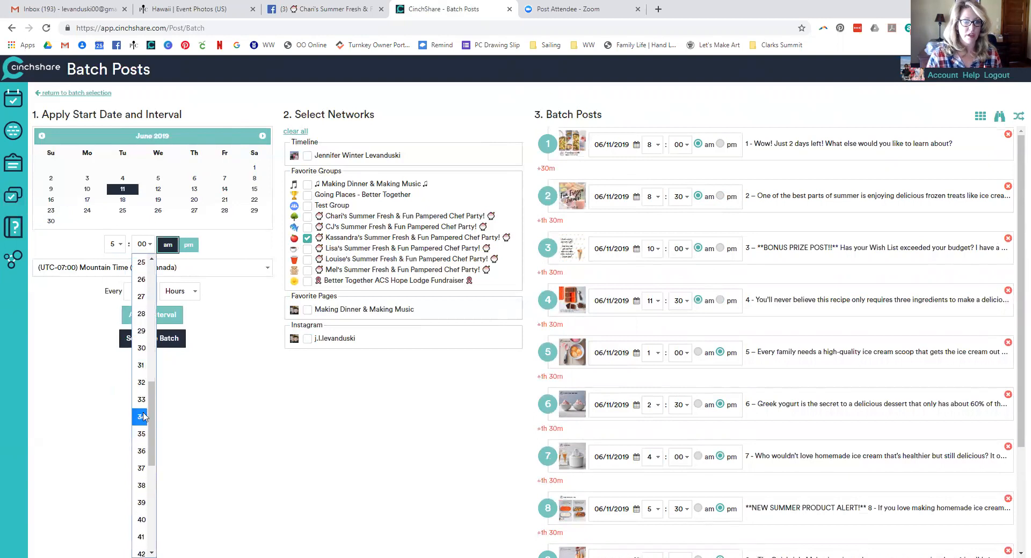
{"action": "left_click", "coordinate": [142, 354]}
{"action": "left_click", "coordinate": [151, 318]}
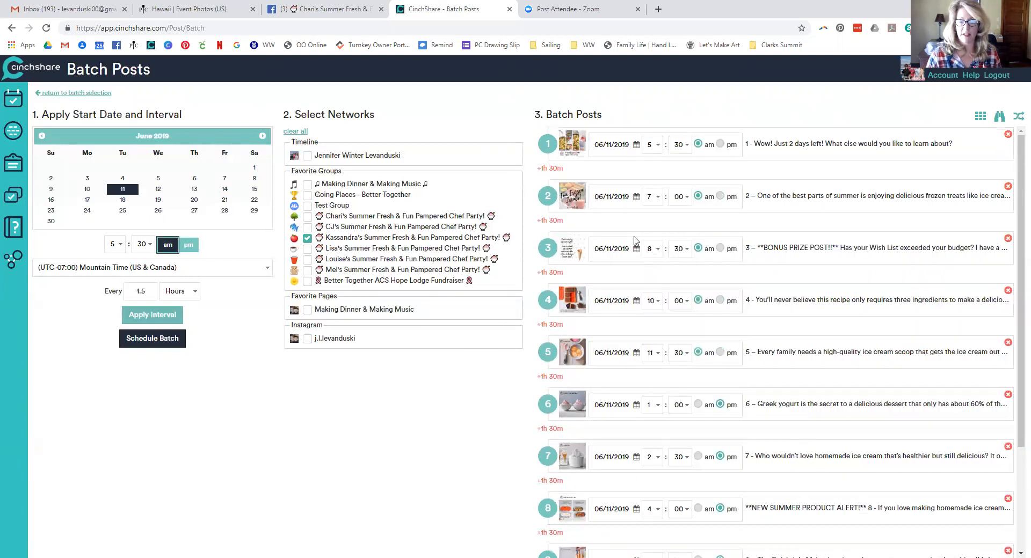
Retime Frozen Treats post 2 to 8:01 am and post 1 to 8:00 am
{"action": "left_click", "coordinate": [675, 201]}
{"action": "left_click", "coordinate": [677, 232]}
{"action": "left_click", "coordinate": [653, 196]}
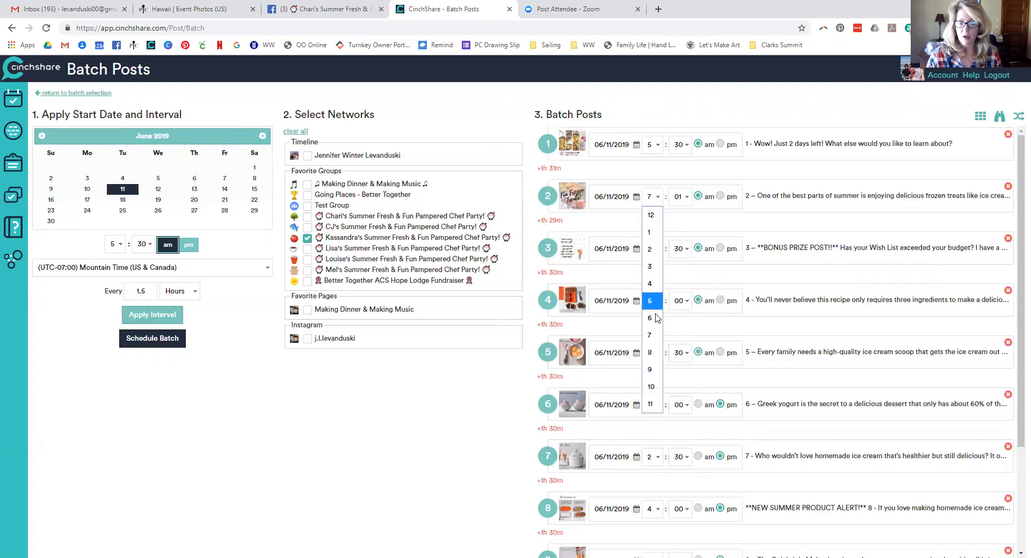
{"action": "left_click", "coordinate": [650, 352]}
{"action": "left_click", "coordinate": [653, 145]}
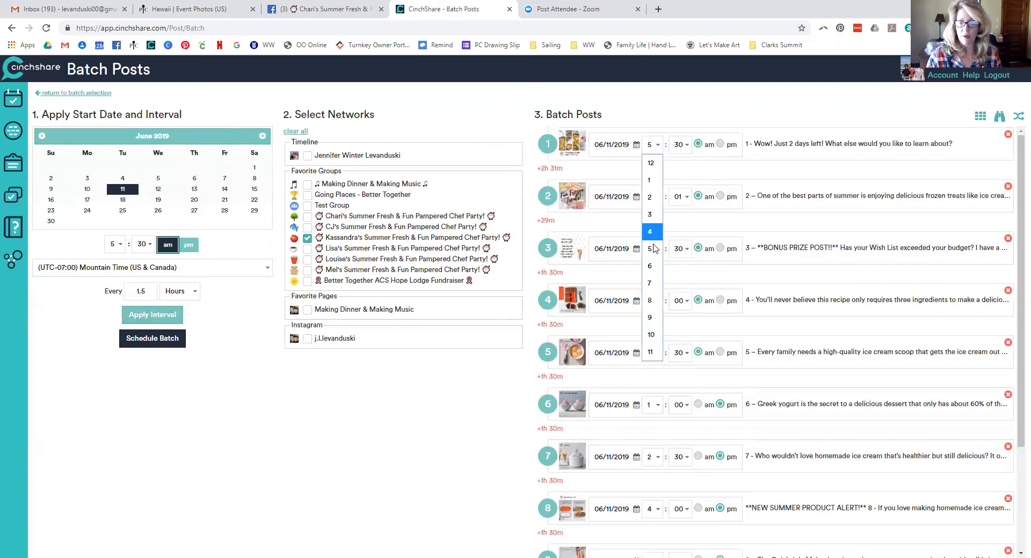
{"action": "left_click", "coordinate": [650, 300]}
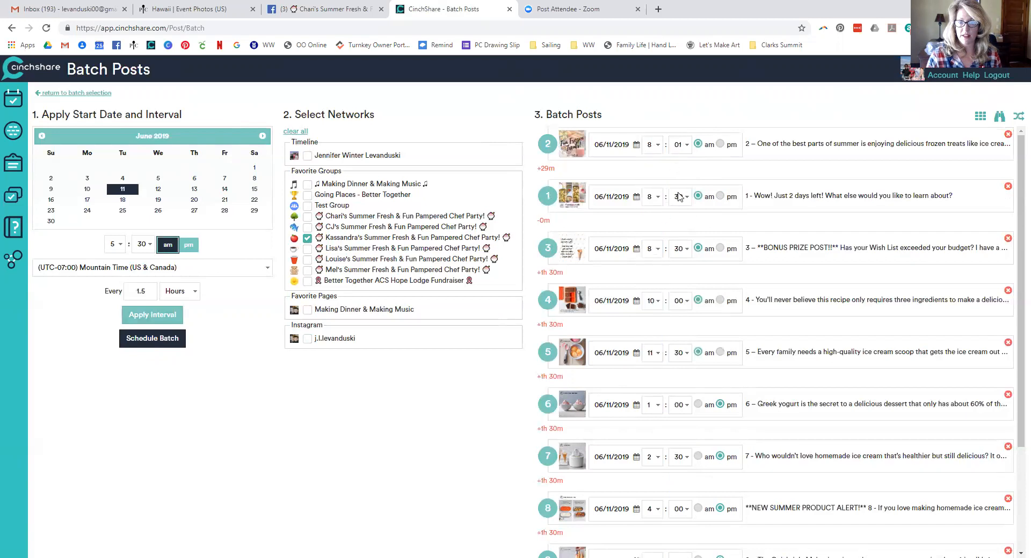
{"action": "left_click", "coordinate": [680, 197]}
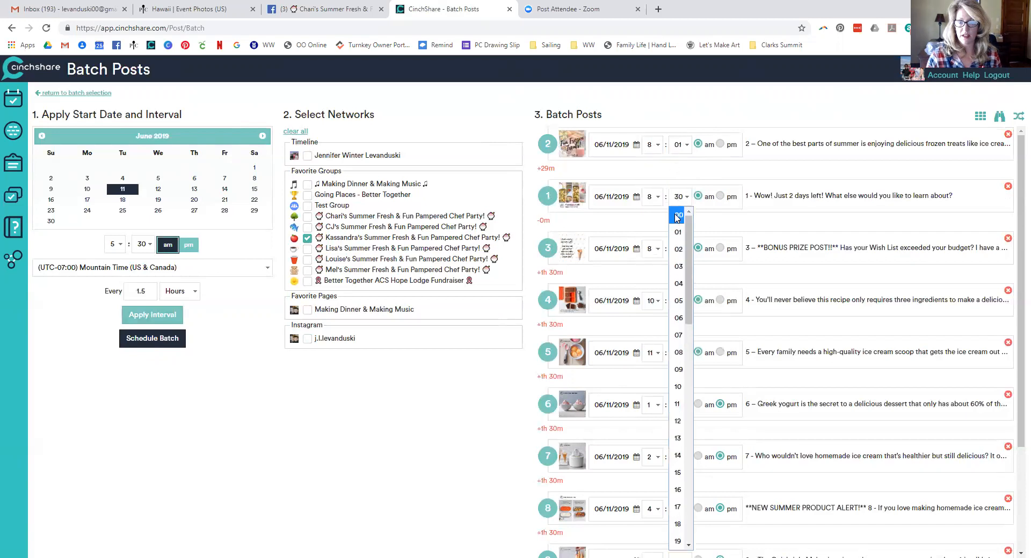
{"action": "left_click", "coordinate": [677, 216]}
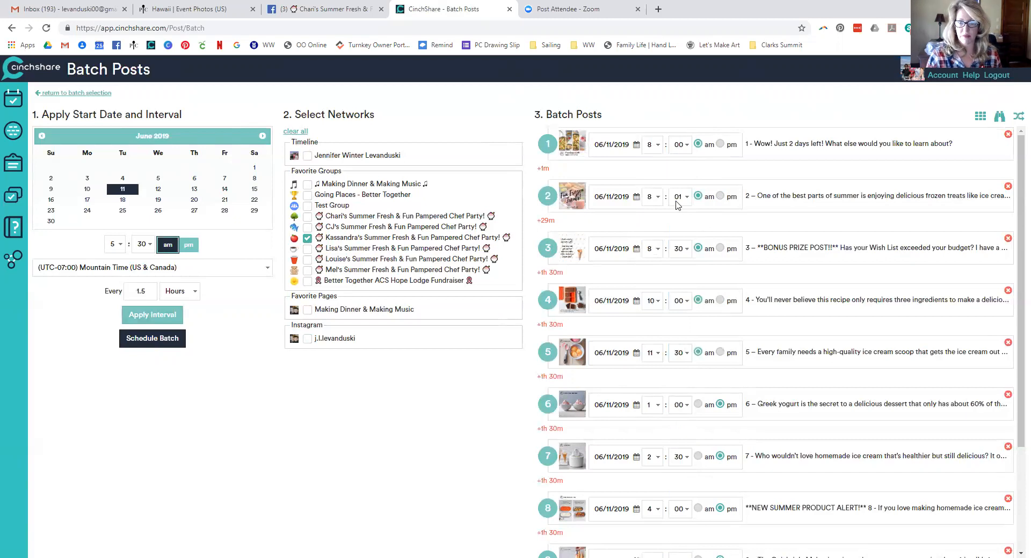
{"action": "left_click", "coordinate": [679, 144]}
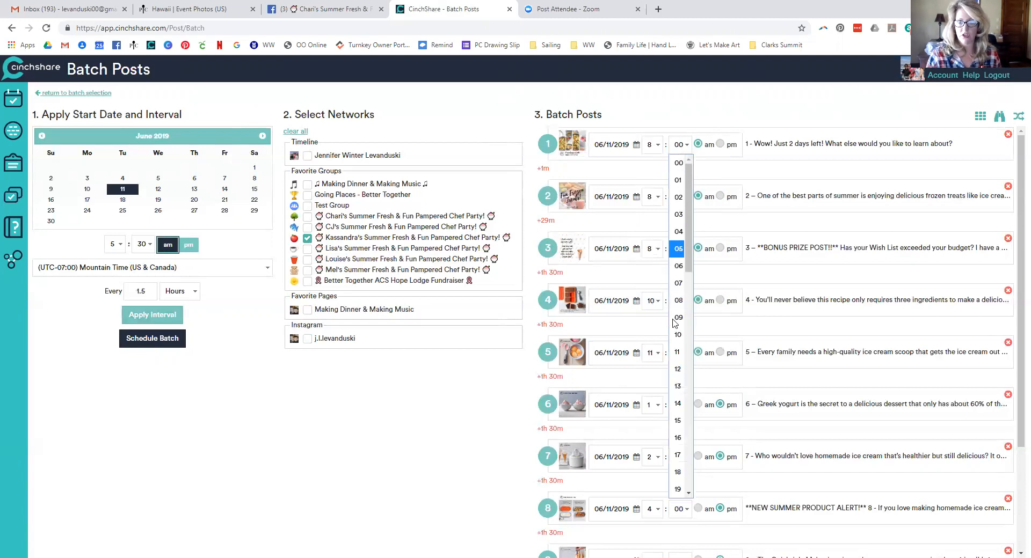
{"action": "left_click", "coordinate": [678, 335]}
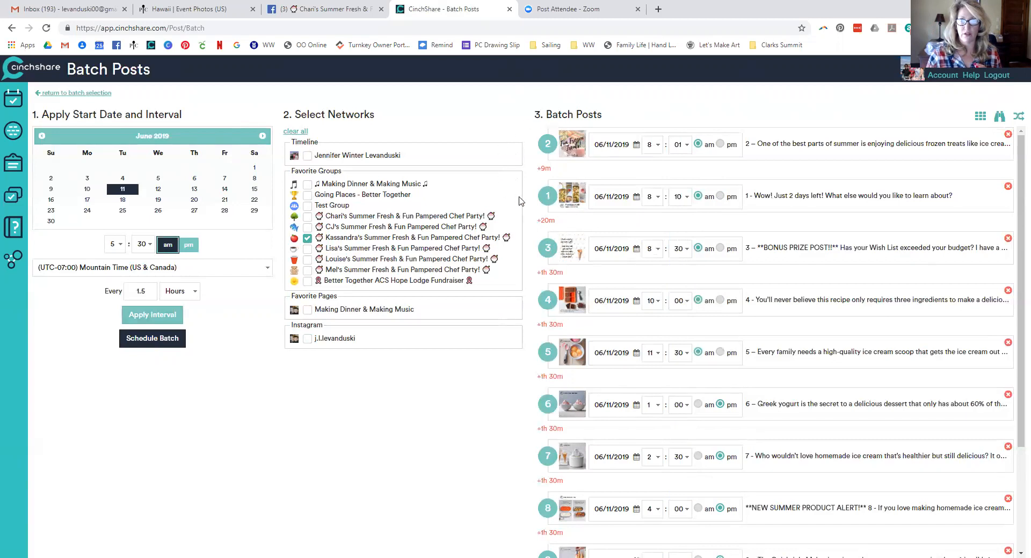
{"action": "left_click", "coordinate": [682, 201]}
{"action": "left_click", "coordinate": [679, 213]}
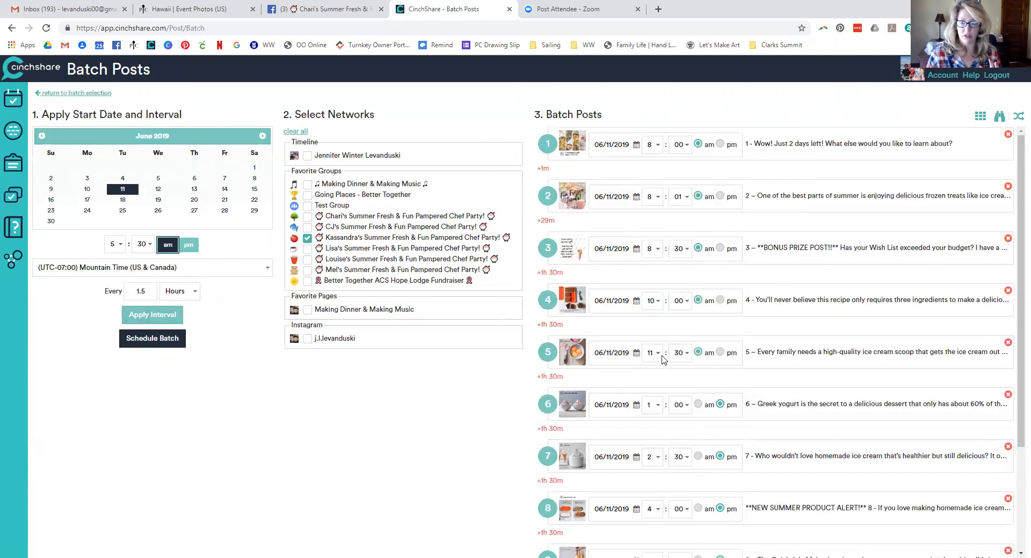
Set post 11's minutes to 00 so it posts at 8:00 pm
{"action": "scroll", "coordinate": [722, 338], "scroll_direction": "down", "scroll_amount": 3}
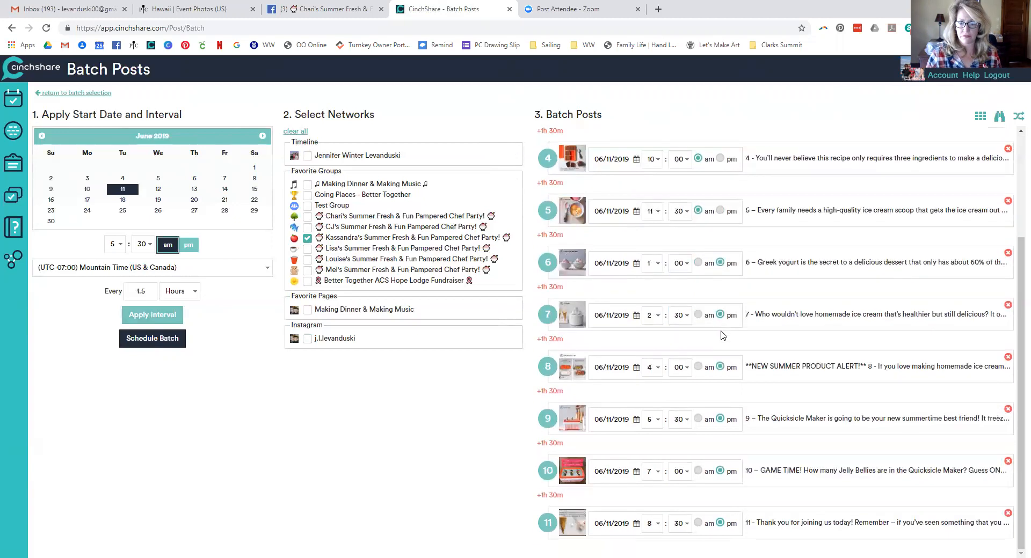
{"action": "left_click", "coordinate": [679, 527]}
{"action": "scroll", "coordinate": [678, 268], "scroll_direction": "up", "scroll_amount": 4}
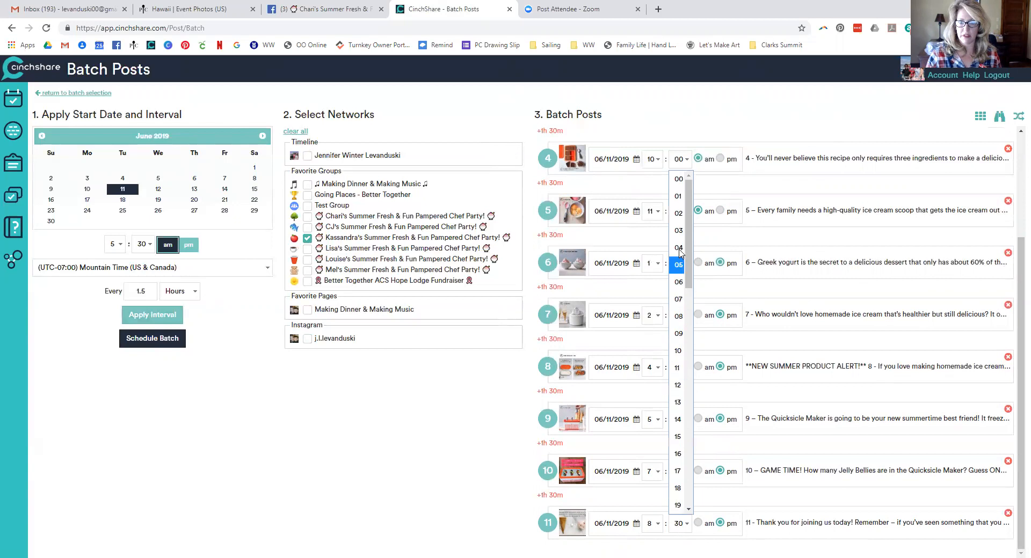
{"action": "left_click", "coordinate": [678, 180]}
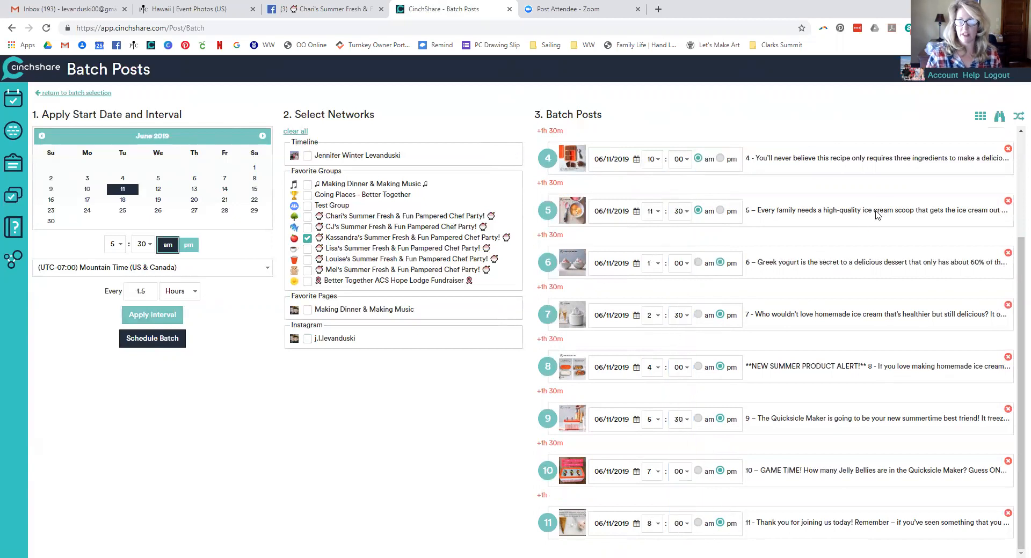
Copy (INSERT HOST LINK) from post 2 into Text to Find and paste the host's party link as replacement
{"action": "left_click", "coordinate": [1001, 117]}
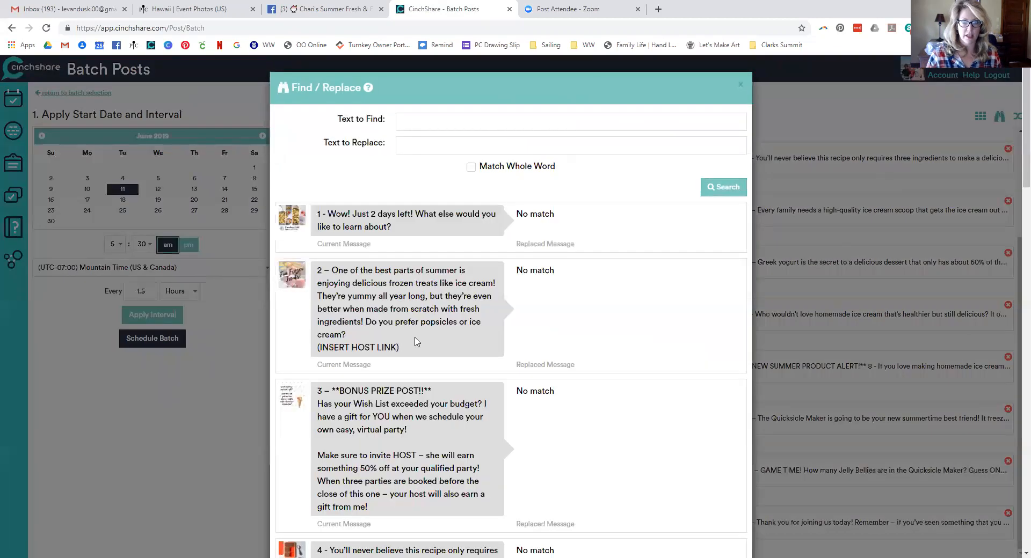
{"action": "left_click_drag", "start_coordinate": [404, 348], "coordinate": [316, 353]}
{"action": "key", "text": "ctrl+c"}
{"action": "left_click", "coordinate": [439, 121]}
{"action": "key", "text": "ctrl+v"}
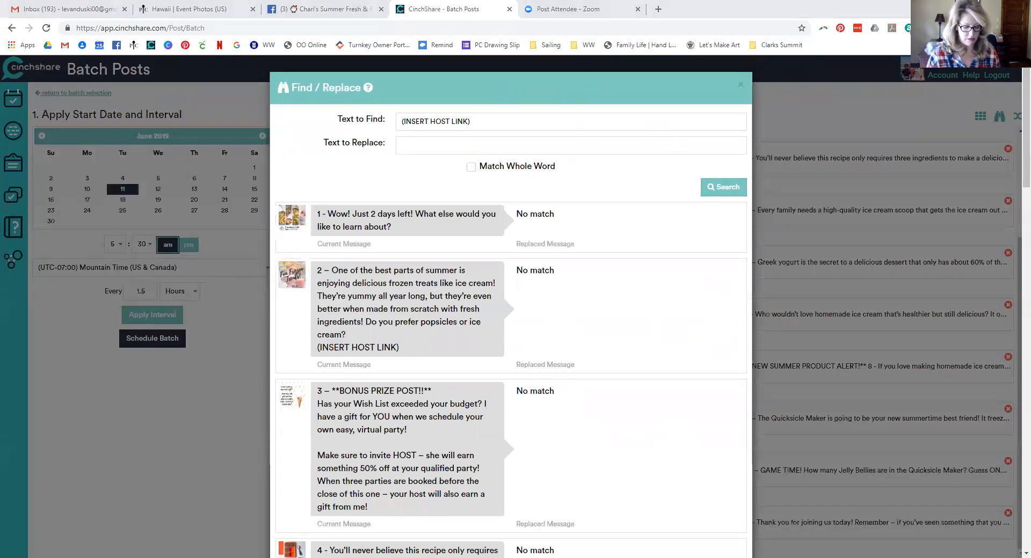
{"action": "left_click", "coordinate": [589, 146]}
{"action": "key", "text": "ctrl+v"}
Preview the host link replacement across the Frozen Treats posts and update them
{"action": "left_click", "coordinate": [723, 187]}
{"action": "scroll", "coordinate": [724, 286], "scroll_direction": "down", "scroll_amount": 4}
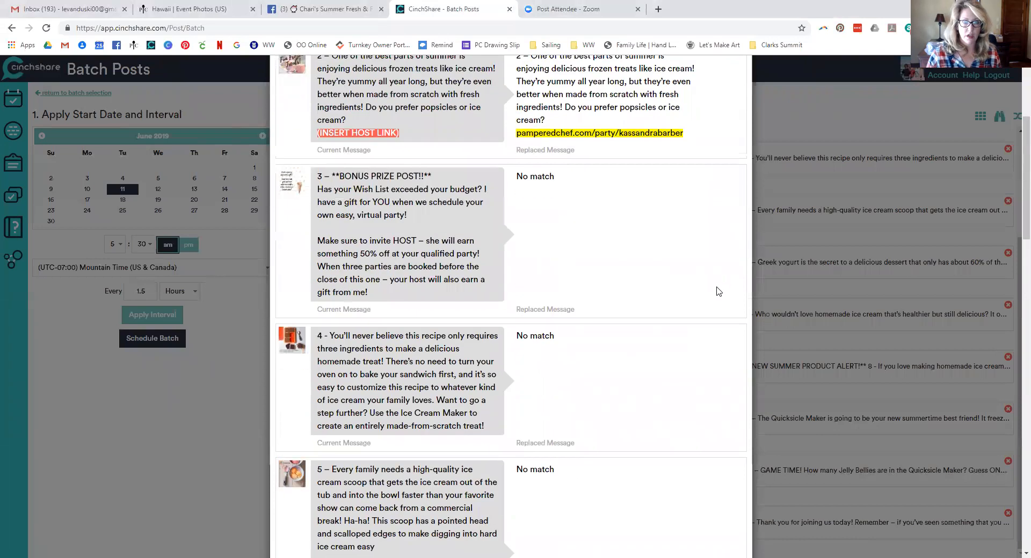
{"action": "scroll", "coordinate": [716, 290], "scroll_direction": "up", "scroll_amount": 2}
{"action": "scroll", "coordinate": [710, 294], "scroll_direction": "down", "scroll_amount": 1}
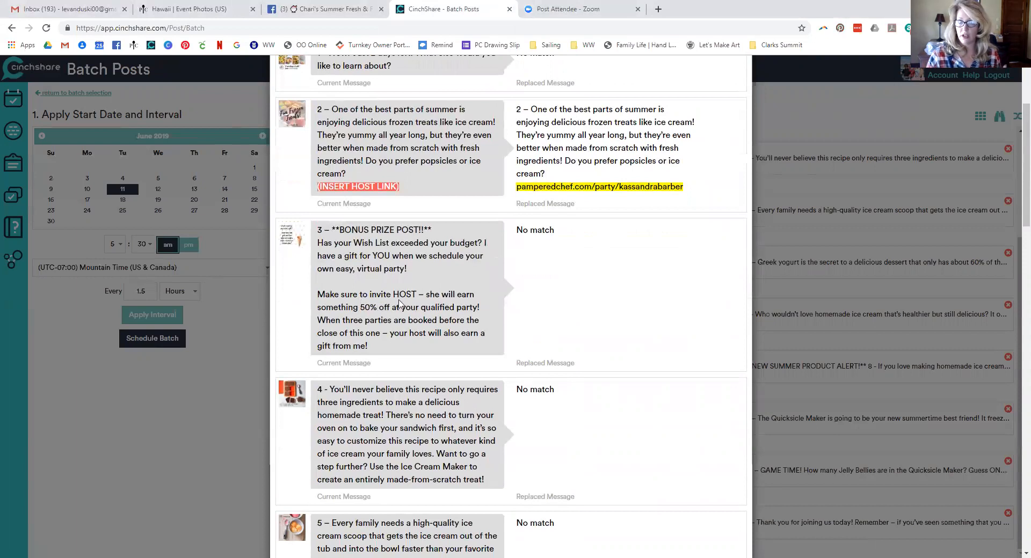
{"action": "scroll", "coordinate": [486, 336], "scroll_direction": "down", "scroll_amount": 10}
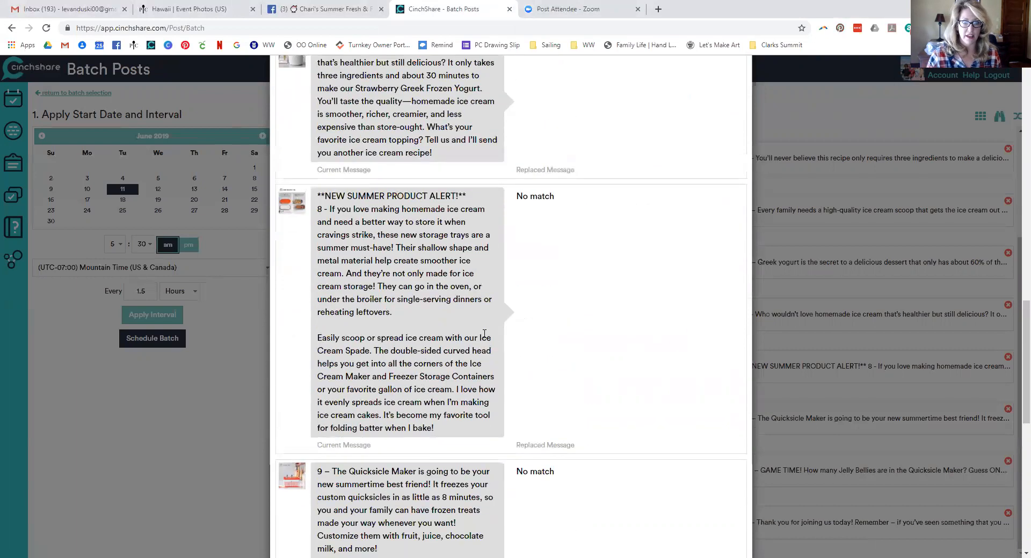
{"action": "scroll", "coordinate": [484, 334], "scroll_direction": "down", "scroll_amount": 10}
{"action": "left_click", "coordinate": [714, 524]}
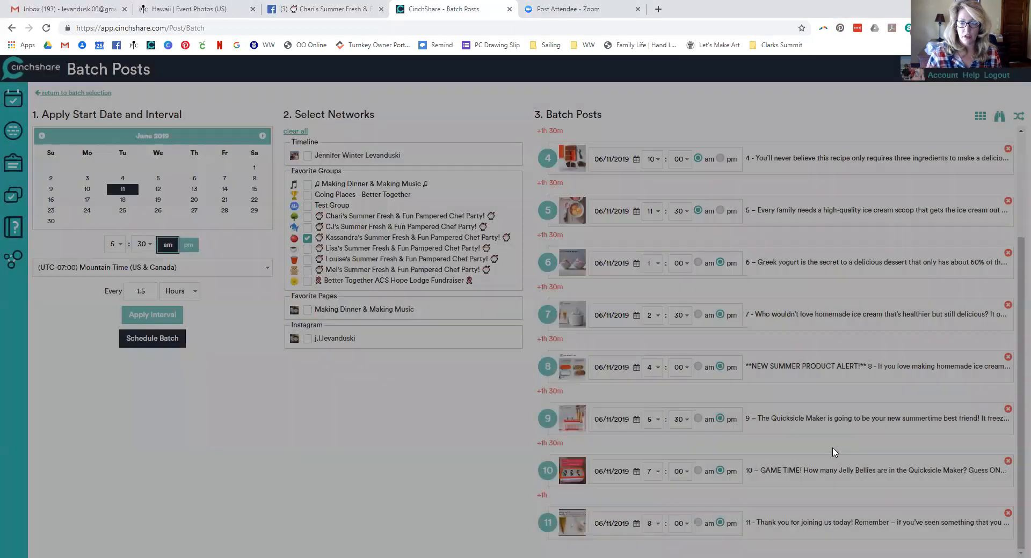
Copy the word HOST from post 3 into the Find / Replace Text to Find field
{"action": "left_click", "coordinate": [1000, 117]}
{"action": "scroll", "coordinate": [467, 349], "scroll_direction": "up", "scroll_amount": 1}
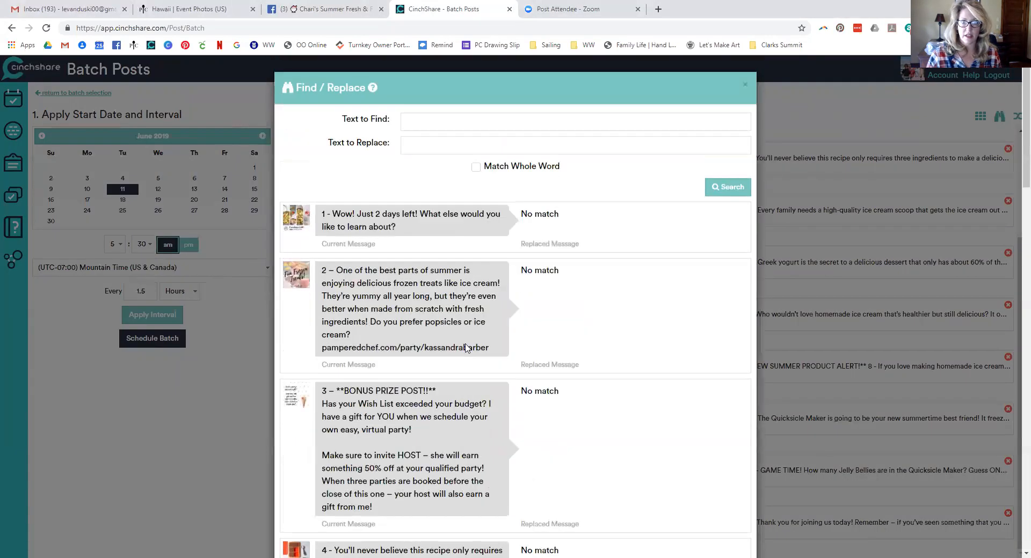
{"action": "scroll", "coordinate": [457, 370], "scroll_direction": "down", "scroll_amount": 1}
{"action": "double_click", "coordinate": [408, 402]}
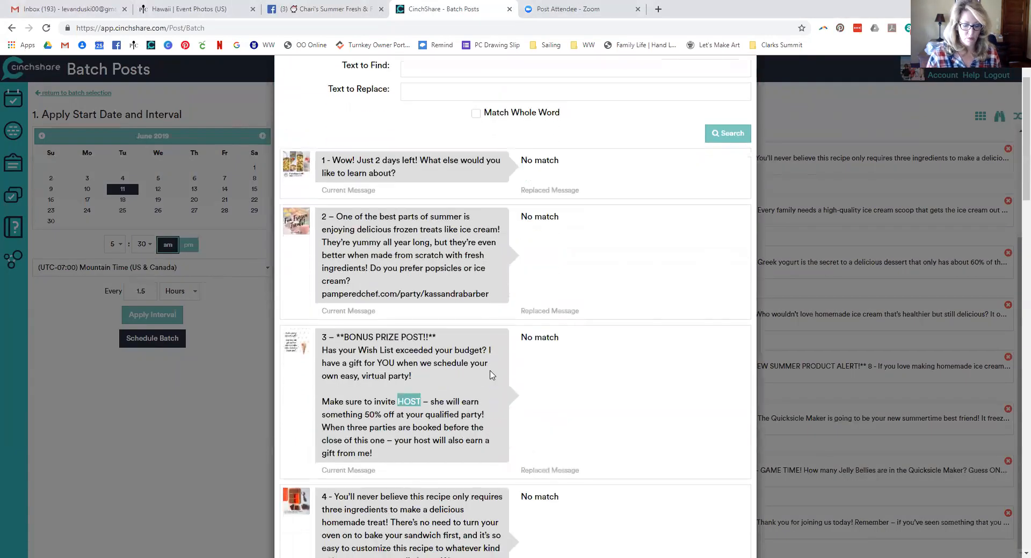
{"action": "key", "text": "ctrl+c"}
{"action": "scroll", "coordinate": [406, 139], "scroll_direction": "up", "scroll_amount": 1}
{"action": "left_click", "coordinate": [409, 120]}
{"action": "key", "text": "ctrl+v"}
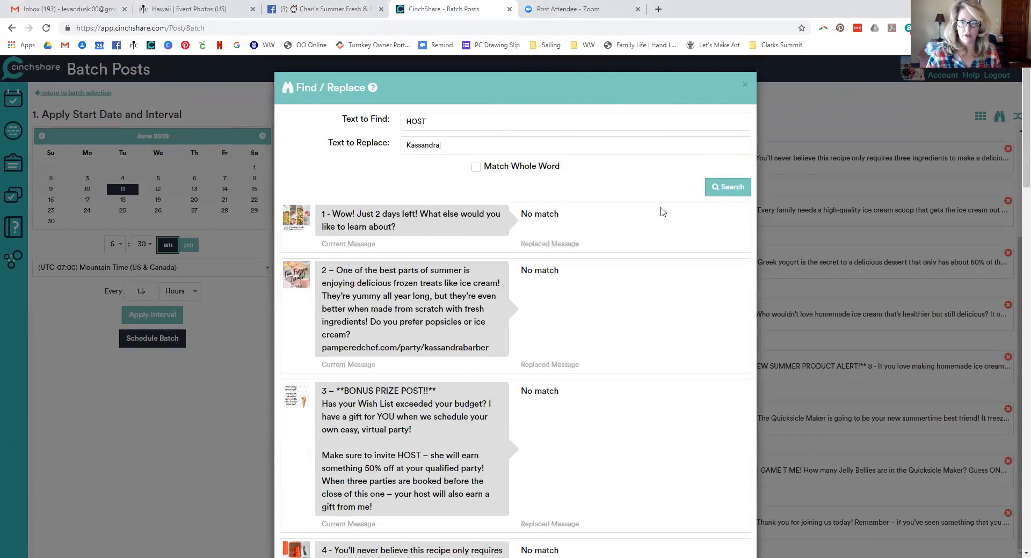
Apply the HOST-to-host's-name replacement and schedule the Frozen Treats batch to the party group
{"action": "left_click", "coordinate": [729, 188]}
{"action": "scroll", "coordinate": [693, 376], "scroll_direction": "down", "scroll_amount": 3}
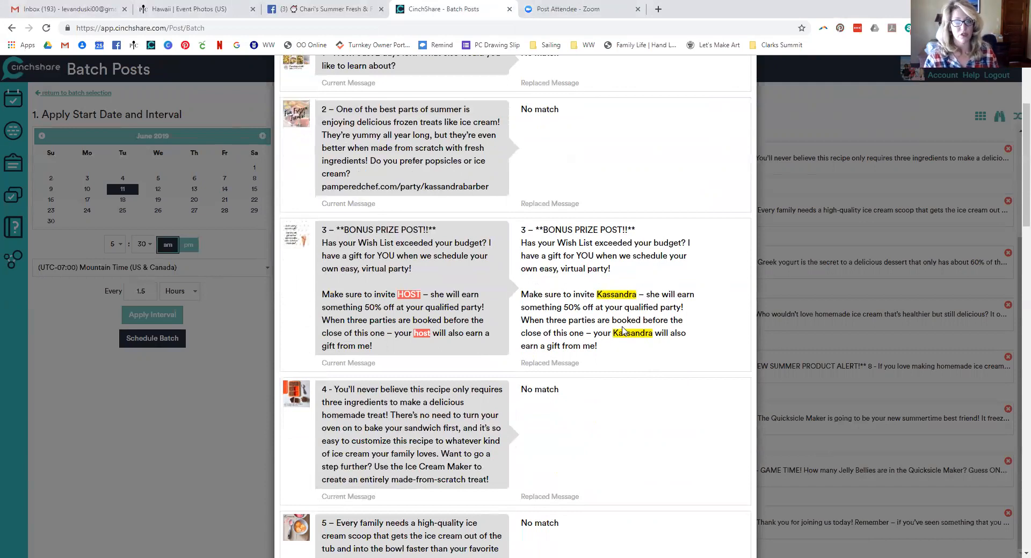
{"action": "scroll", "coordinate": [623, 331], "scroll_direction": "down", "scroll_amount": 10}
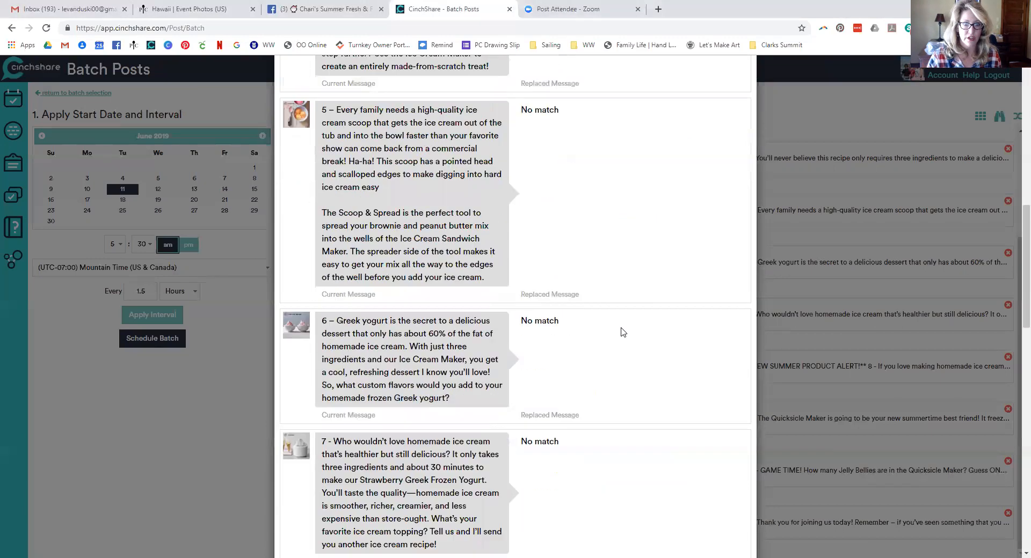
{"action": "scroll", "coordinate": [622, 332], "scroll_direction": "down", "scroll_amount": 9}
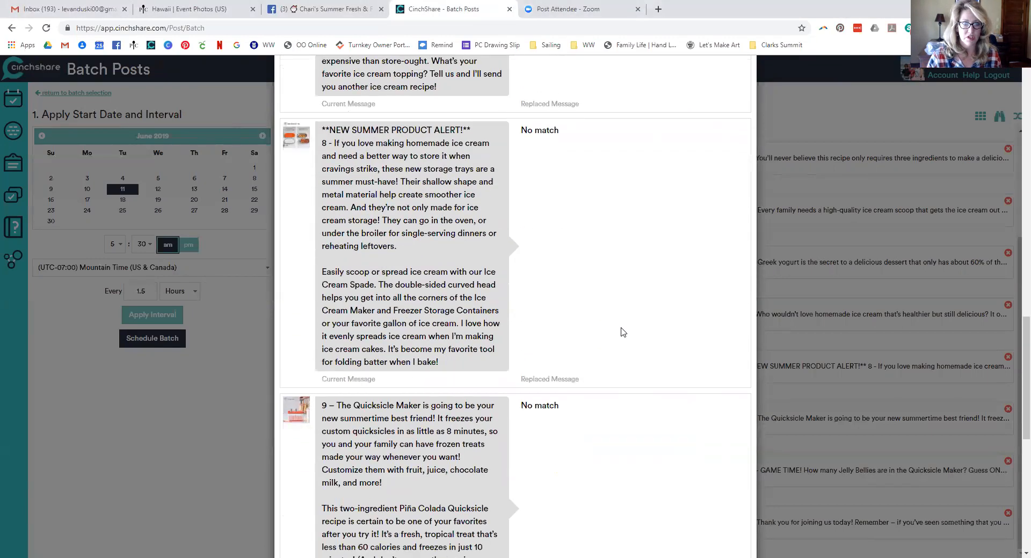
{"action": "scroll", "coordinate": [622, 332], "scroll_direction": "down", "scroll_amount": 6}
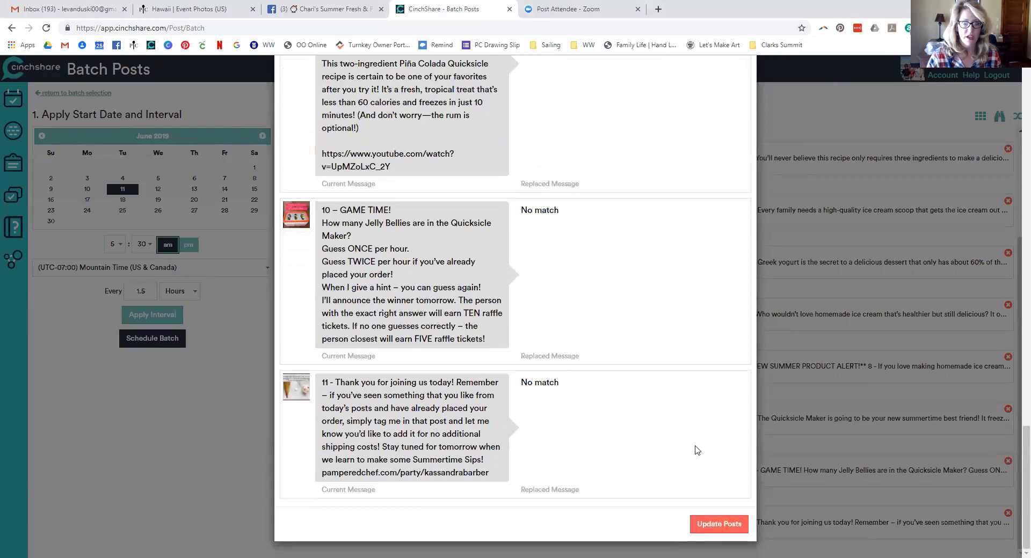
{"action": "left_click", "coordinate": [707, 529]}
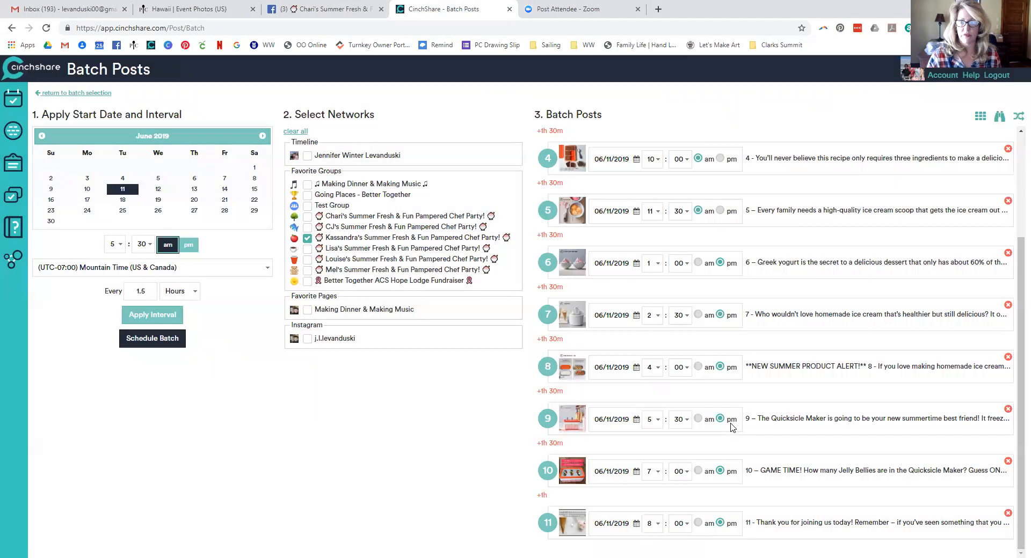
{"action": "left_click", "coordinate": [157, 339]}
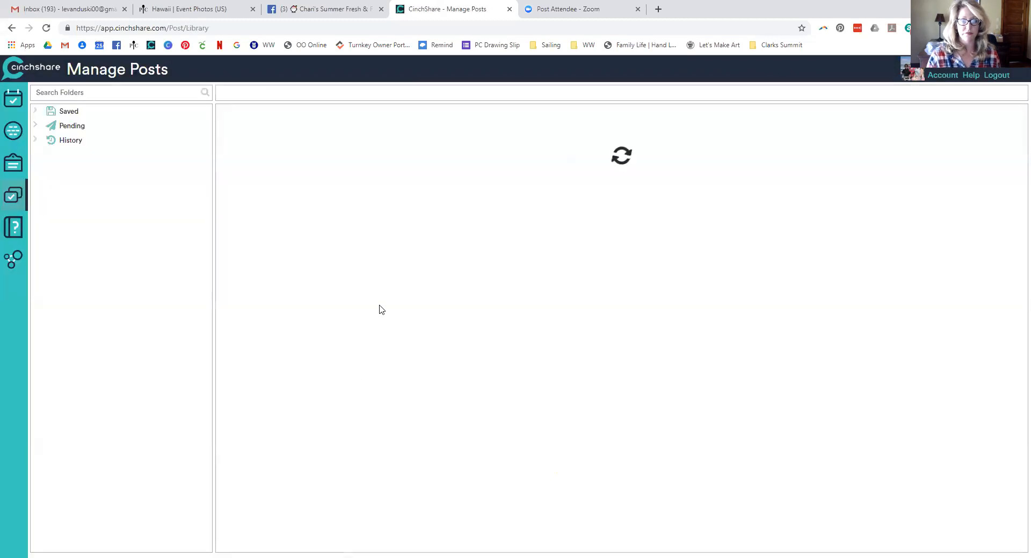
Open the Day Five - Sips folder, select all 11 posts and send them to Batch Post
{"action": "scroll", "coordinate": [166, 371], "scroll_direction": "down", "scroll_amount": 7}
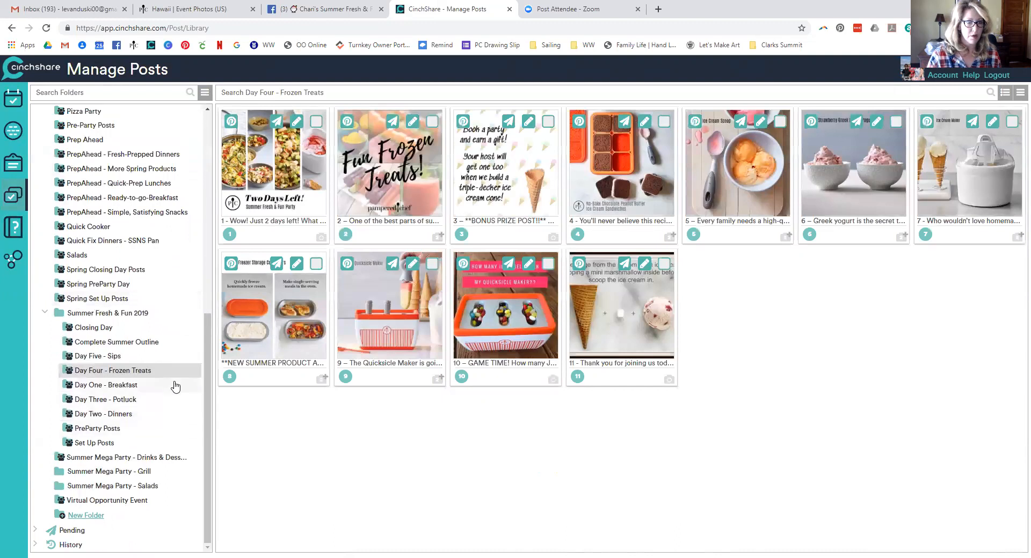
{"action": "left_click", "coordinate": [162, 359]}
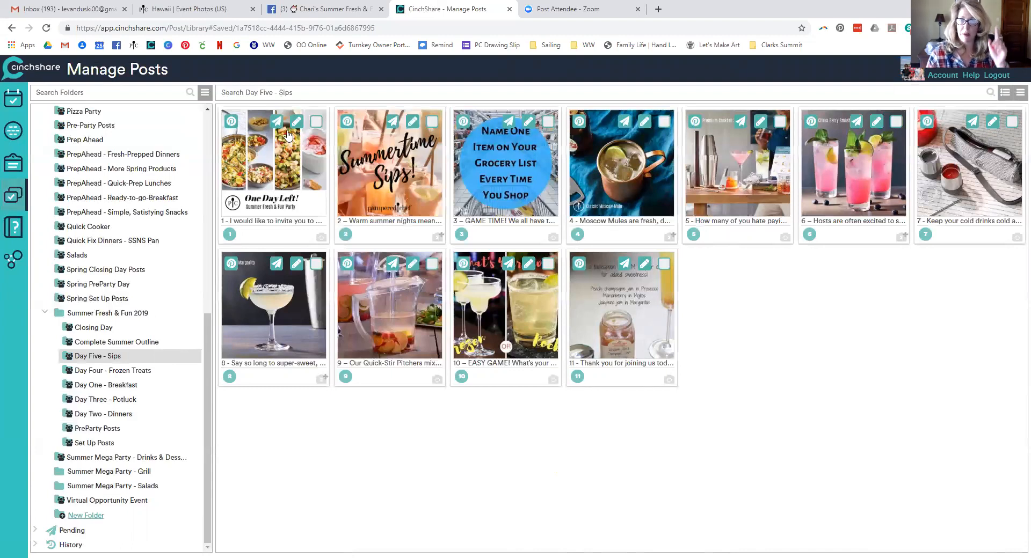
{"action": "left_click", "coordinate": [1019, 93]}
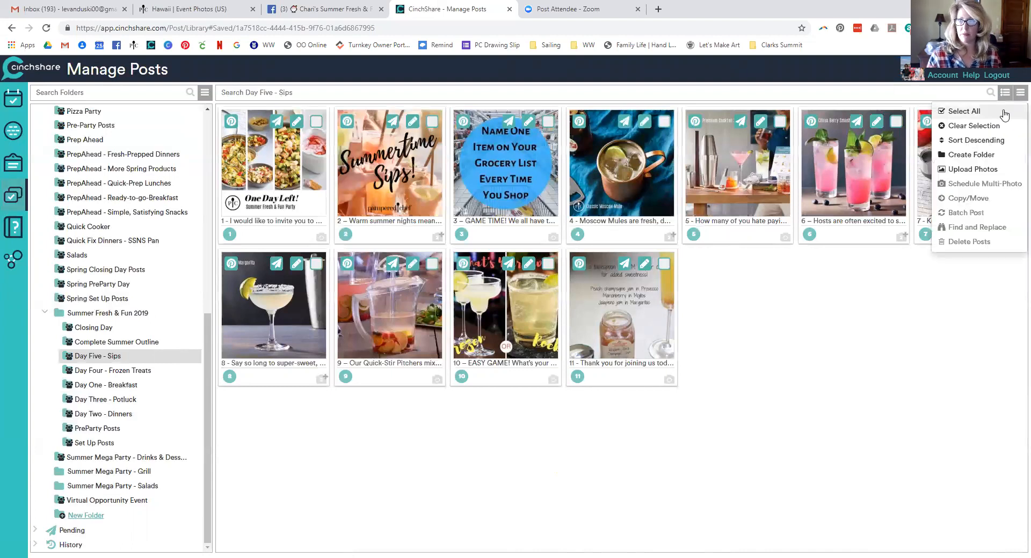
{"action": "left_click", "coordinate": [1008, 110]}
{"action": "left_click", "coordinate": [1019, 93]}
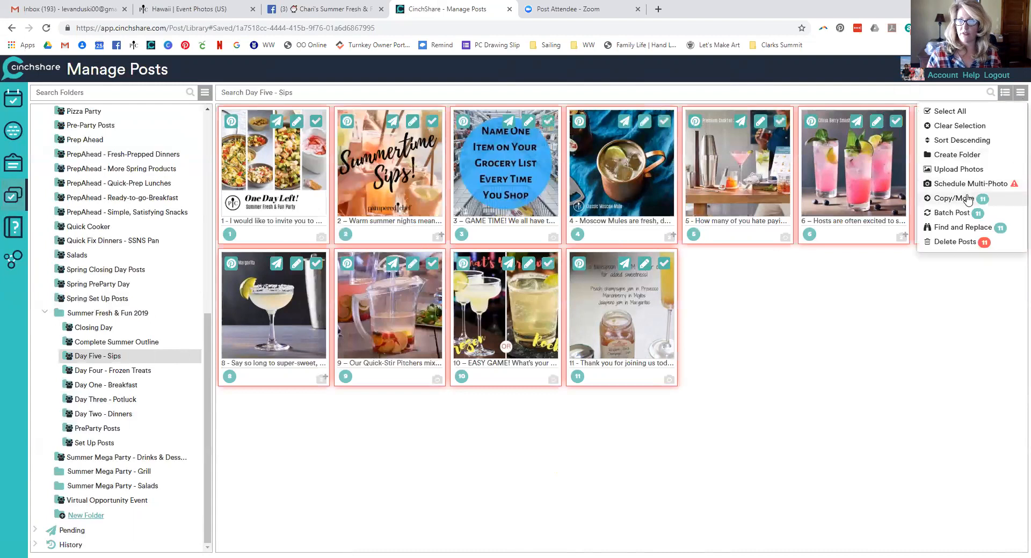
{"action": "left_click", "coordinate": [953, 213]}
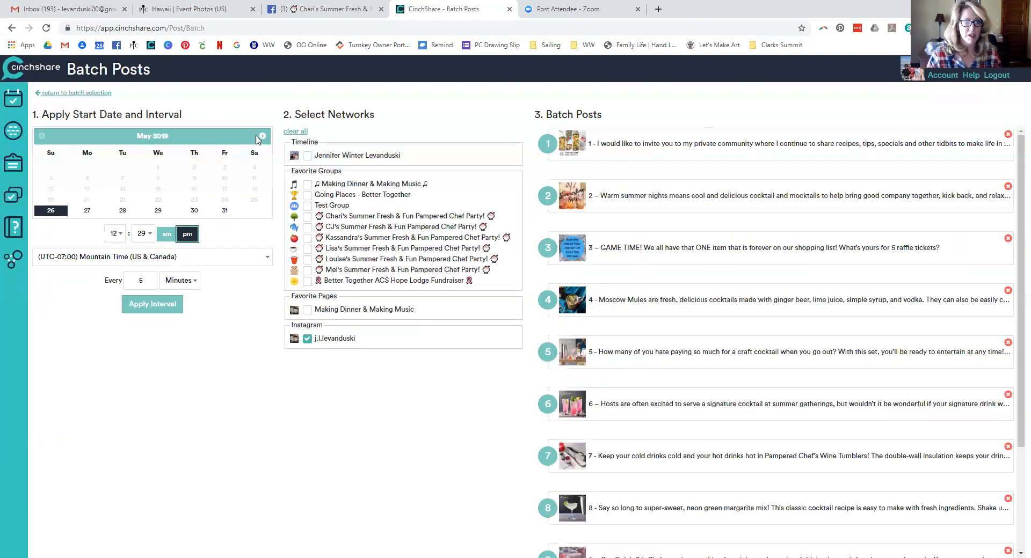
Start the Sips batch June 12, 2019 at 5:30 am, repeating every 1.5 hours
{"action": "left_click", "coordinate": [262, 136]}
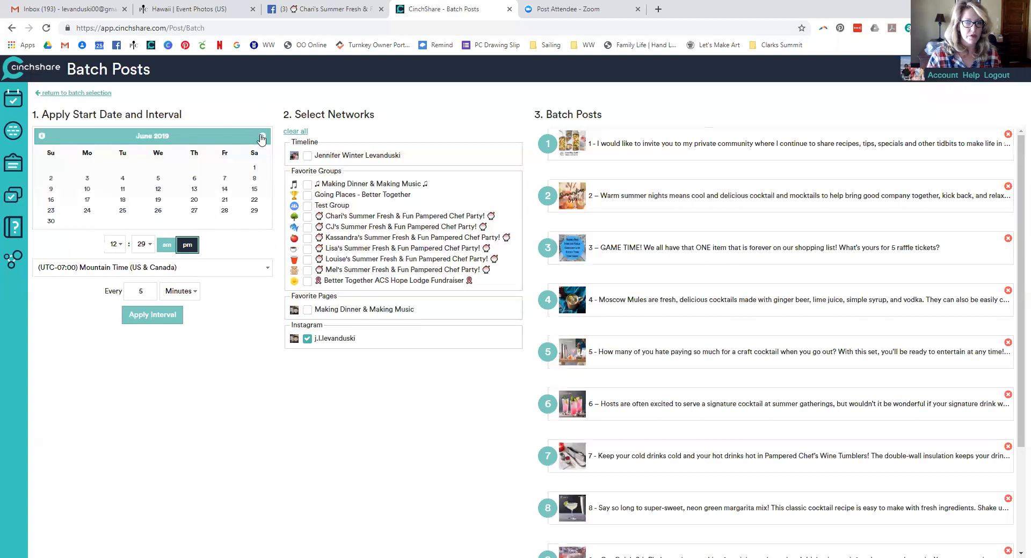
{"action": "left_click", "coordinate": [151, 192]}
{"action": "left_click", "coordinate": [114, 245]}
{"action": "left_click", "coordinate": [112, 348]}
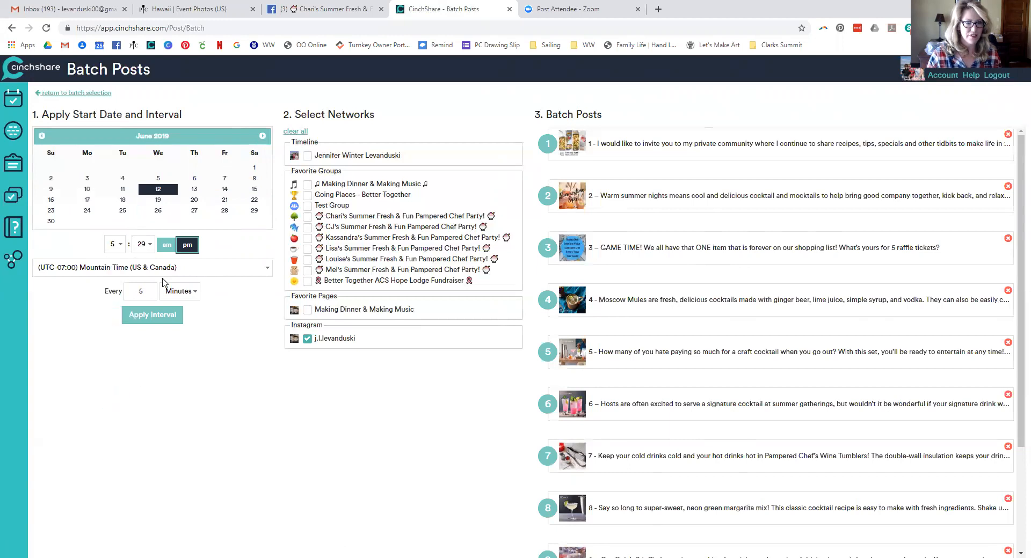
{"action": "left_click", "coordinate": [144, 246]}
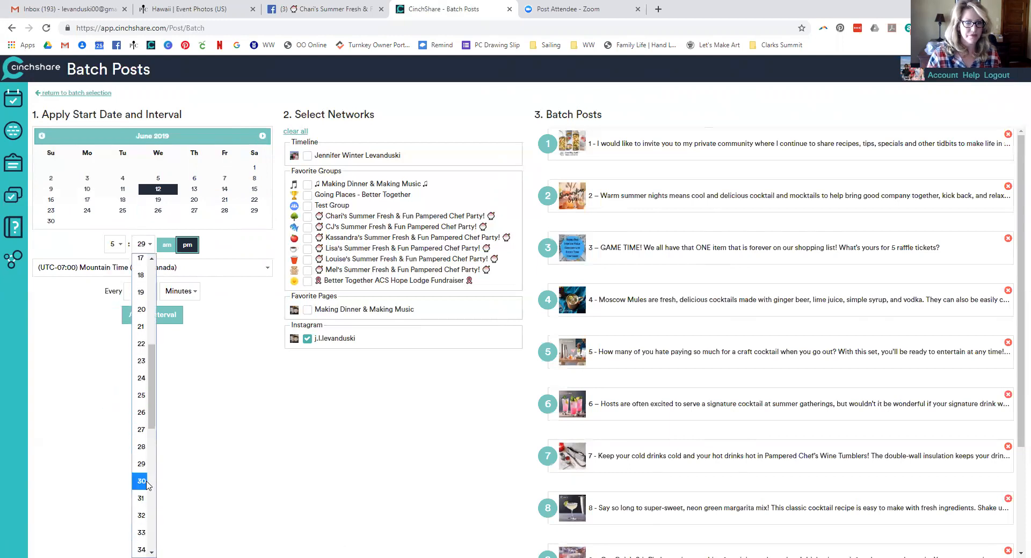
{"action": "left_click", "coordinate": [142, 482]}
{"action": "left_click", "coordinate": [166, 247]}
{"action": "left_click_drag", "start_coordinate": [130, 290], "coordinate": [169, 291]}
{"action": "type", "text": "1.5"}
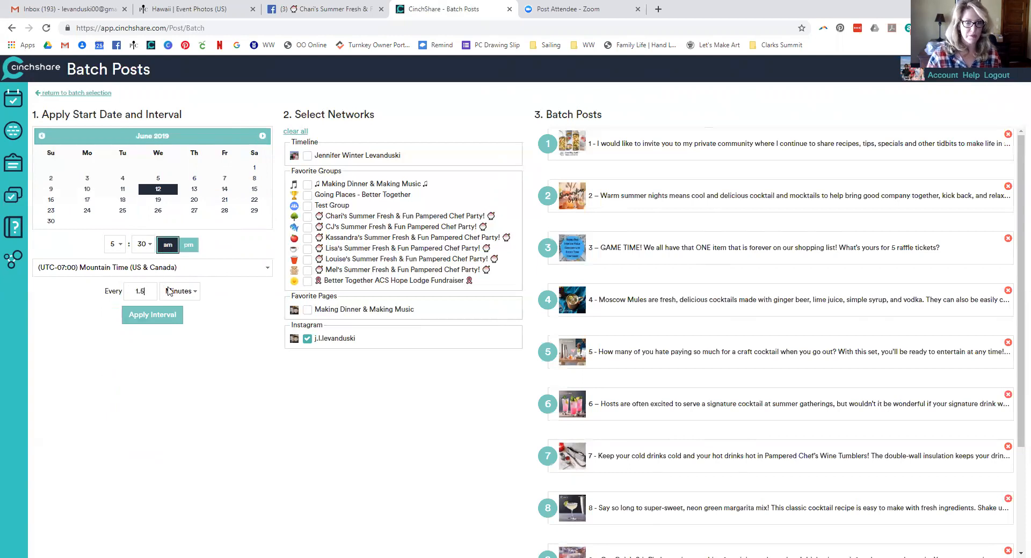
{"action": "left_click", "coordinate": [170, 291]}
{"action": "left_click", "coordinate": [170, 327]}
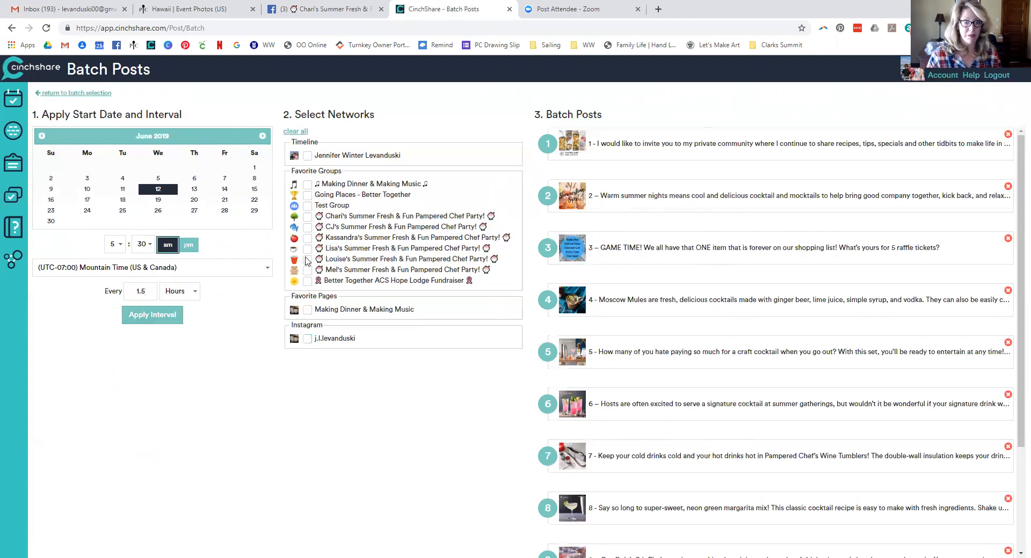
Apply the 1.5-hour spacing for the party group and set post 2 to 8:01 am
{"action": "left_click", "coordinate": [307, 238]}
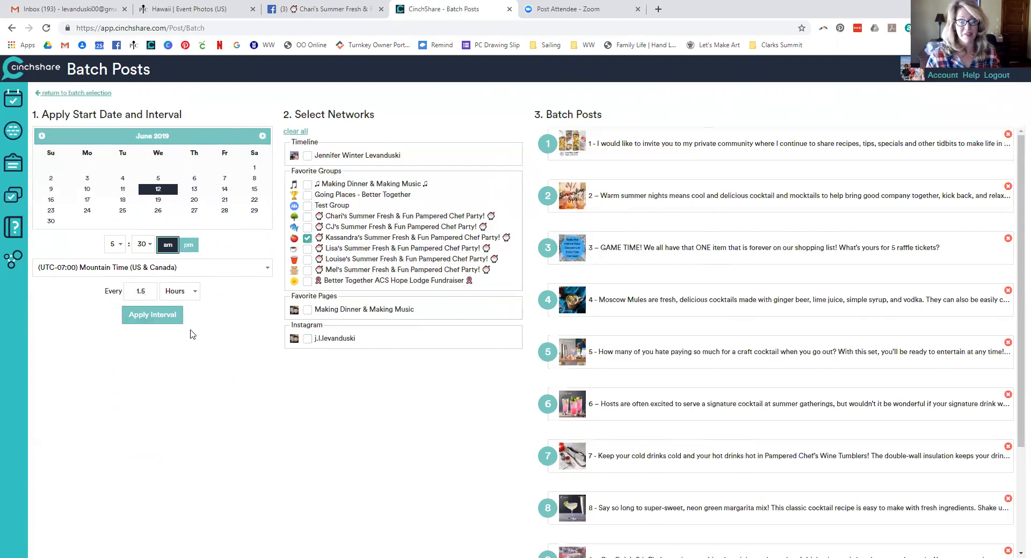
{"action": "left_click", "coordinate": [161, 318]}
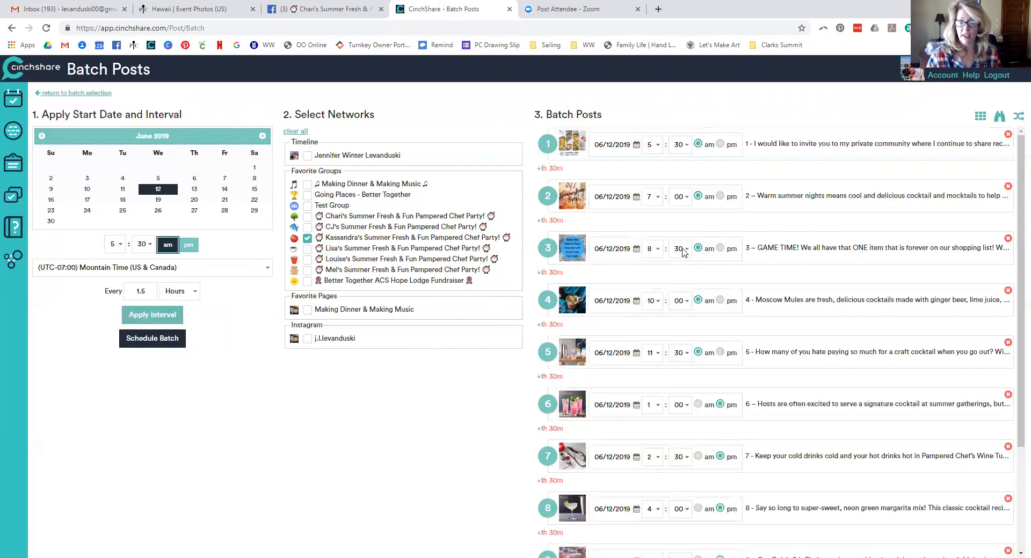
{"action": "left_click", "coordinate": [653, 197]}
{"action": "left_click", "coordinate": [650, 352]}
{"action": "left_click", "coordinate": [679, 197]}
{"action": "left_click", "coordinate": [678, 232]}
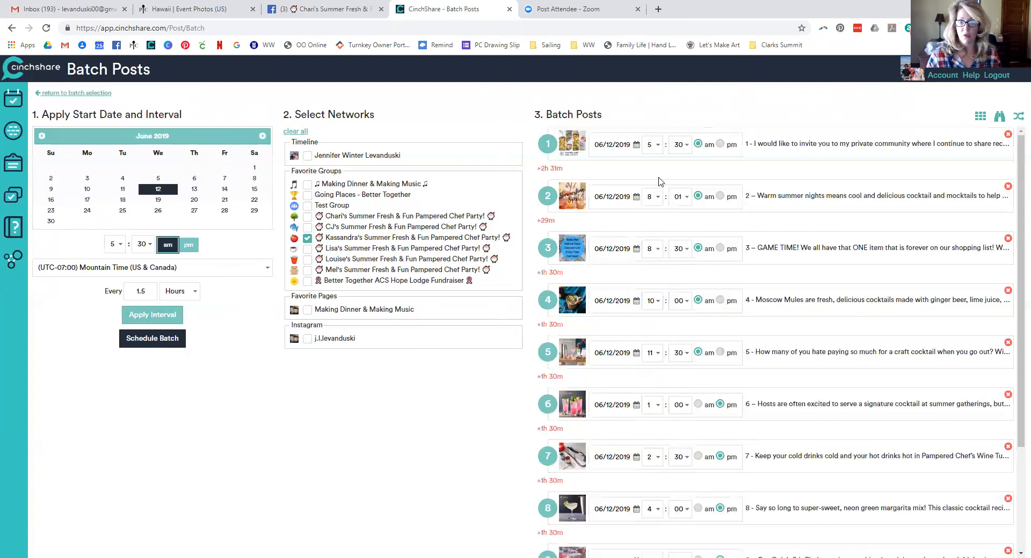
Set Sips post 1 to 8:00 am
{"action": "left_click", "coordinate": [651, 146]}
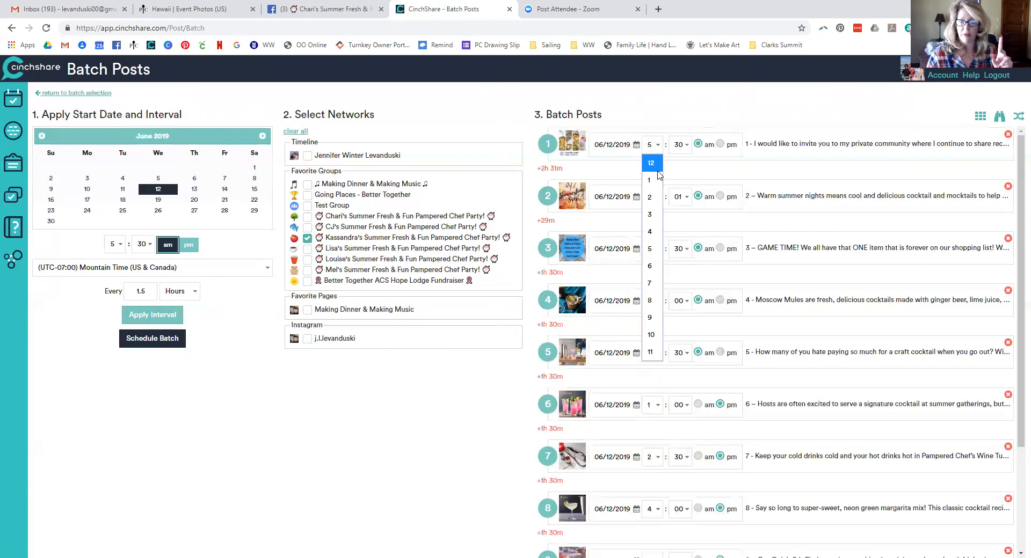
{"action": "left_click", "coordinate": [649, 300]}
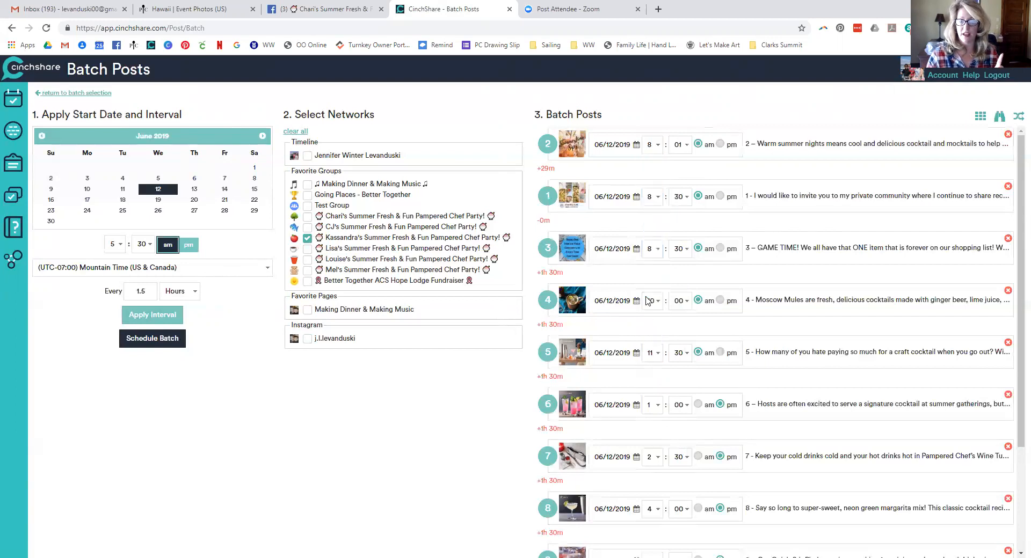
{"action": "left_click", "coordinate": [679, 199]}
{"action": "left_click", "coordinate": [675, 215]}
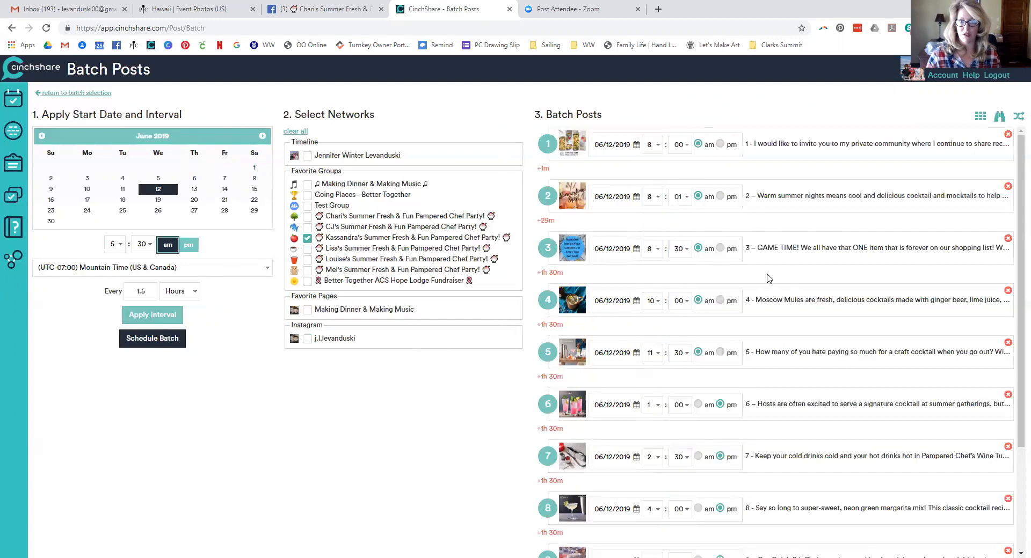
Adjust post 11's minutes so it posts at 8:00 pm
{"action": "scroll", "coordinate": [771, 294], "scroll_direction": "down", "scroll_amount": 3}
{"action": "left_click", "coordinate": [679, 524]}
{"action": "scroll", "coordinate": [683, 494], "scroll_direction": "up", "scroll_amount": 3}
{"action": "left_click", "coordinate": [679, 196]}
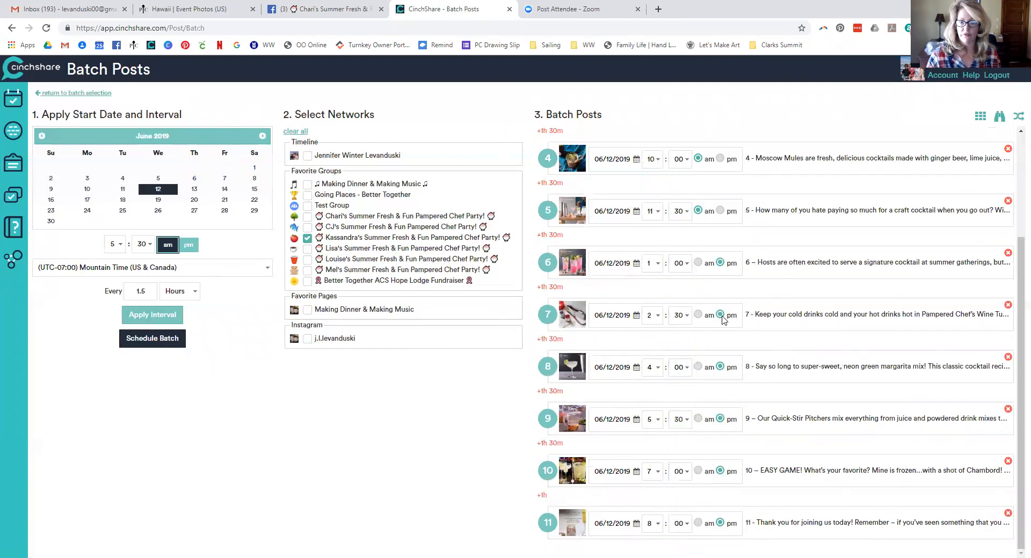
{"action": "scroll", "coordinate": [743, 363], "scroll_direction": "up", "scroll_amount": 3}
{"action": "left_click", "coordinate": [999, 117]}
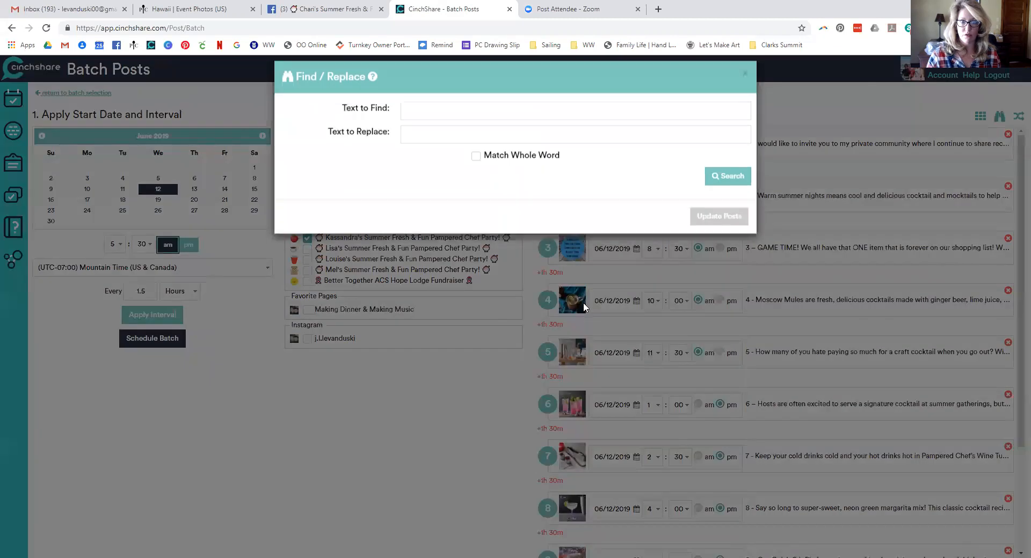
Enter post 1's VIP group link placeholder as Text to Find and the Facebook group URL as replacement
{"action": "left_click_drag", "start_coordinate": [384, 307], "coordinate": [317, 292]}
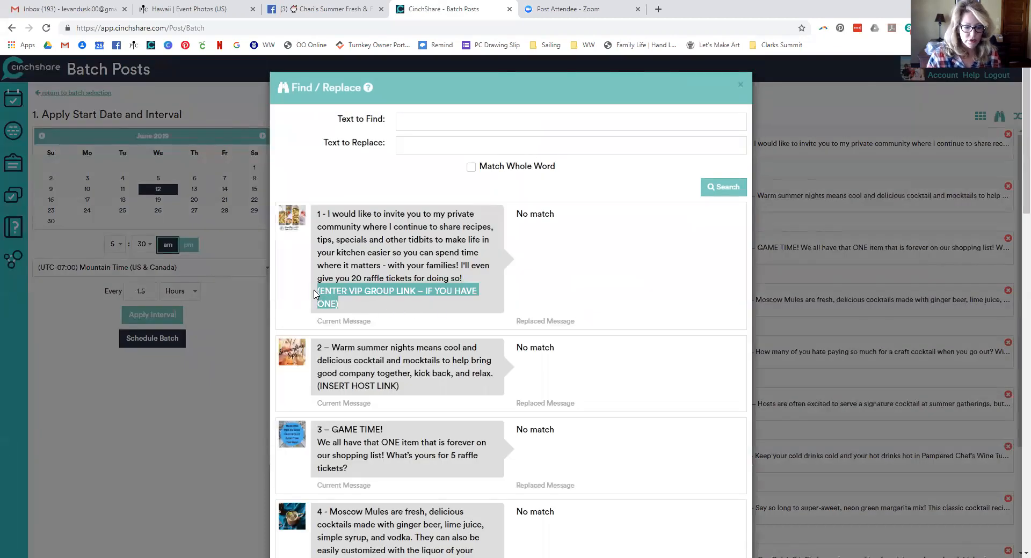
{"action": "key", "text": "ctrl+c"}
{"action": "left_click", "coordinate": [426, 124]}
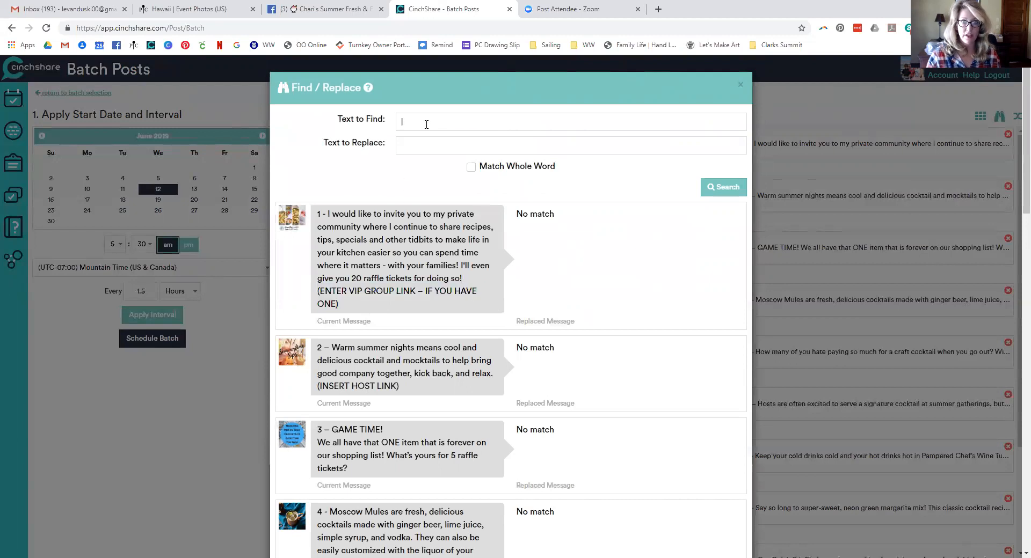
{"action": "key", "text": "ctrl+v"}
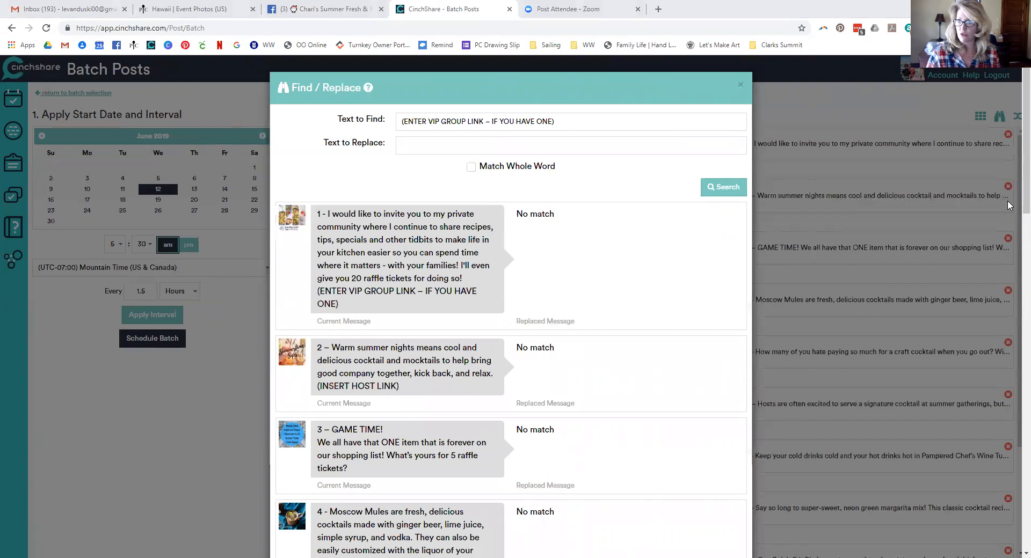
{"action": "left_click", "coordinate": [566, 145]}
{"action": "key", "text": "ctrl+v"}
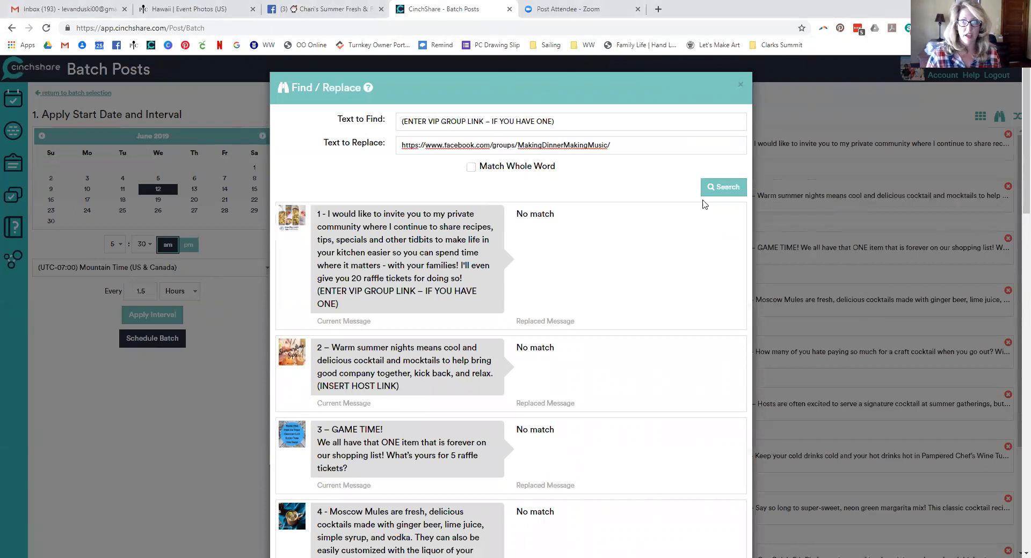
Preview the group link replacement and update the Sips posts
{"action": "left_click", "coordinate": [714, 188]}
{"action": "scroll", "coordinate": [683, 315], "scroll_direction": "down", "scroll_amount": 4}
{"action": "scroll", "coordinate": [683, 315], "scroll_direction": "down", "scroll_amount": 10}
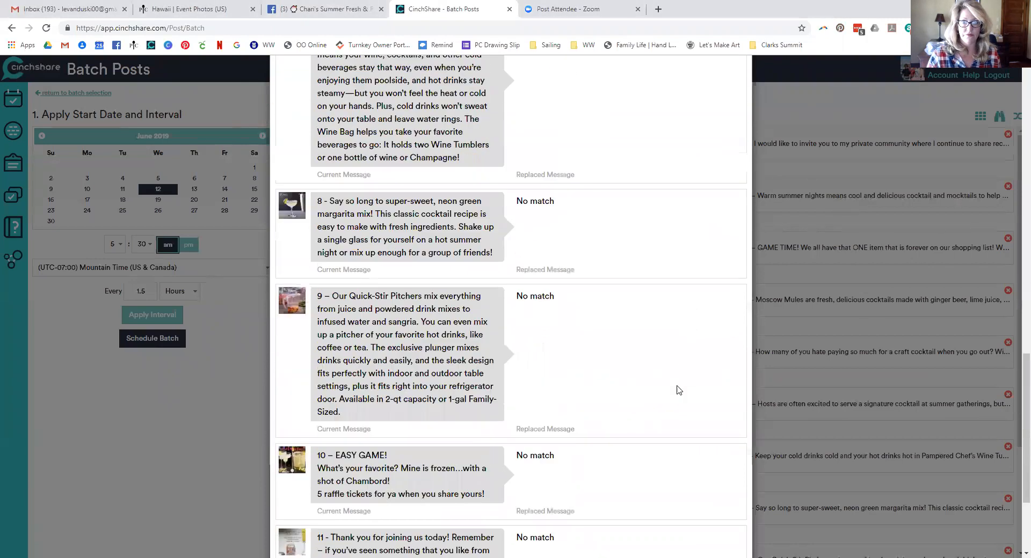
{"action": "left_click", "coordinate": [709, 523]}
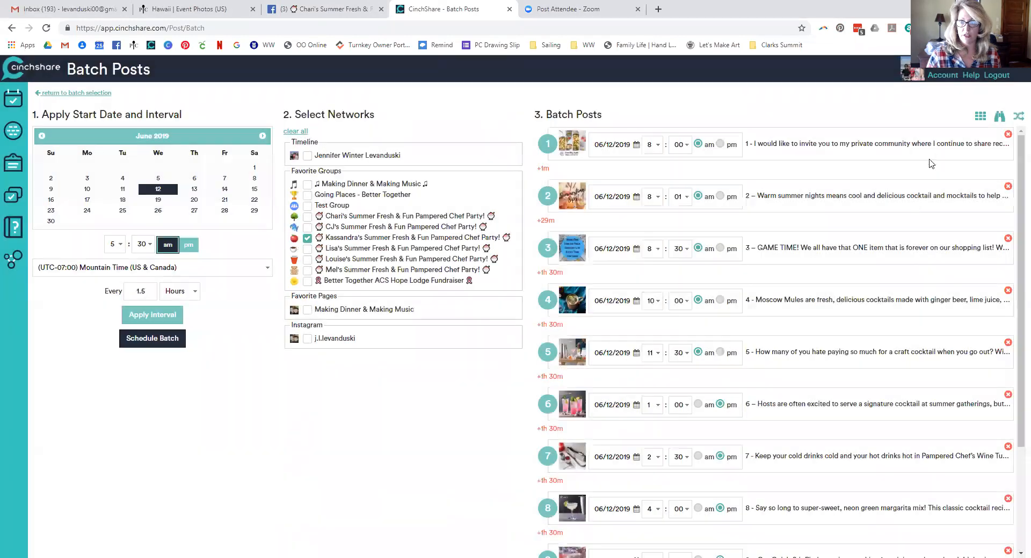
Enter (INSERT HOST LINK) as Text to Find and the host's Pampered Chef party link as replacement
{"action": "left_click", "coordinate": [998, 124]}
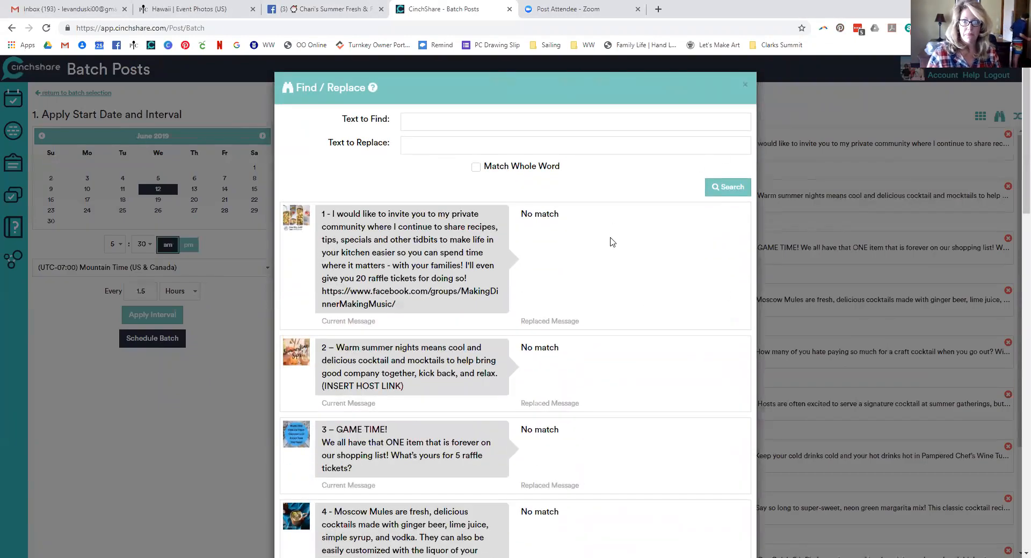
{"action": "left_click_drag", "start_coordinate": [411, 388], "coordinate": [320, 391]}
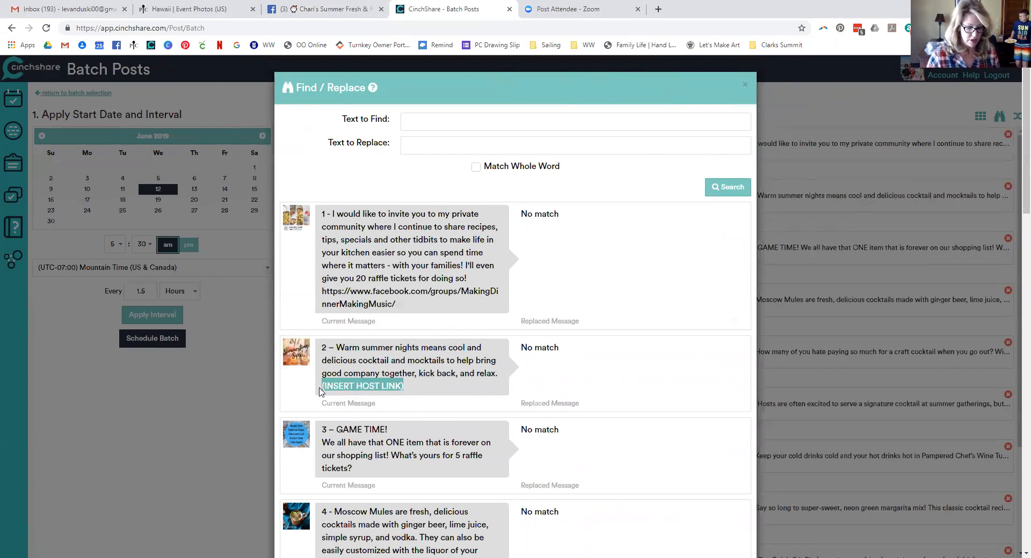
{"action": "left_click", "coordinate": [410, 119]}
{"action": "key", "text": "ctrl+v"}
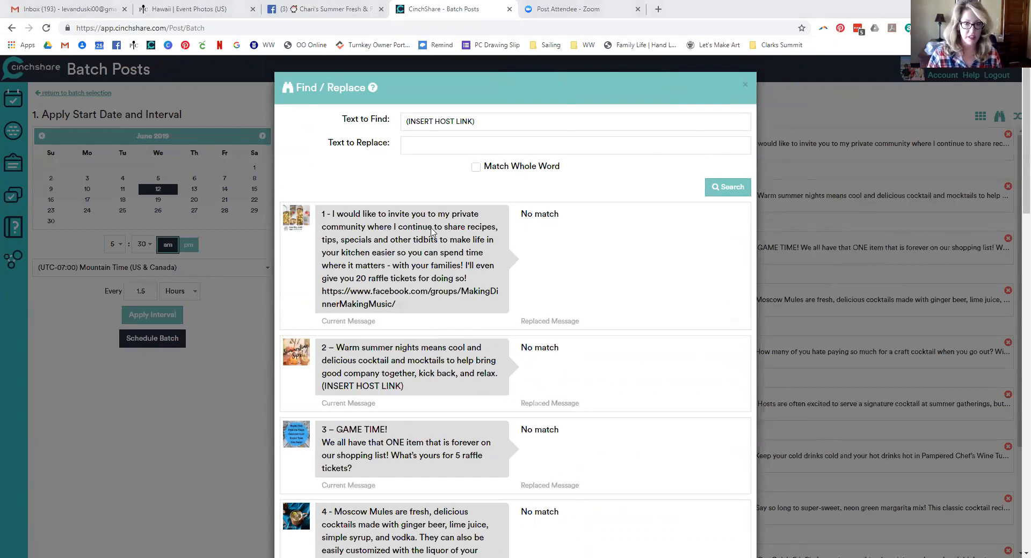
{"action": "left_click", "coordinate": [430, 146]}
{"action": "key", "text": "ctrl+v"}
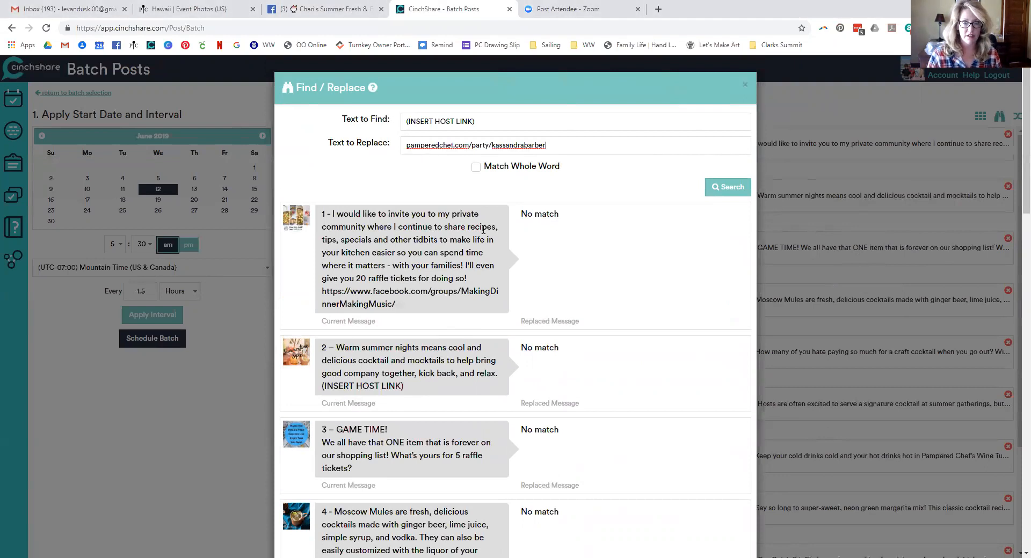
Preview the host link replacements in posts 2 and 11 and update the posts
{"action": "left_click", "coordinate": [728, 188]}
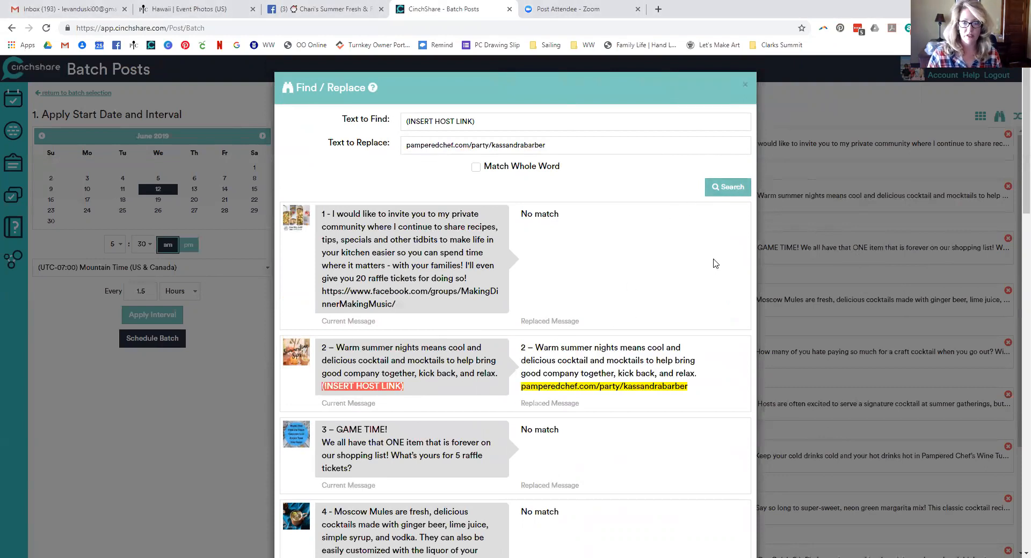
{"action": "scroll", "coordinate": [656, 350], "scroll_direction": "down", "scroll_amount": 8}
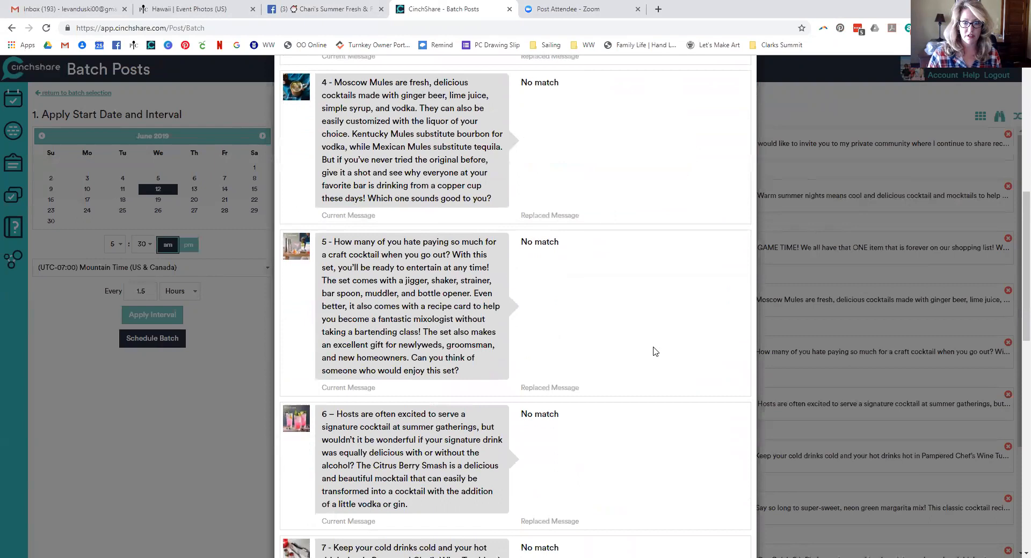
{"action": "scroll", "coordinate": [654, 352], "scroll_direction": "down", "scroll_amount": 15}
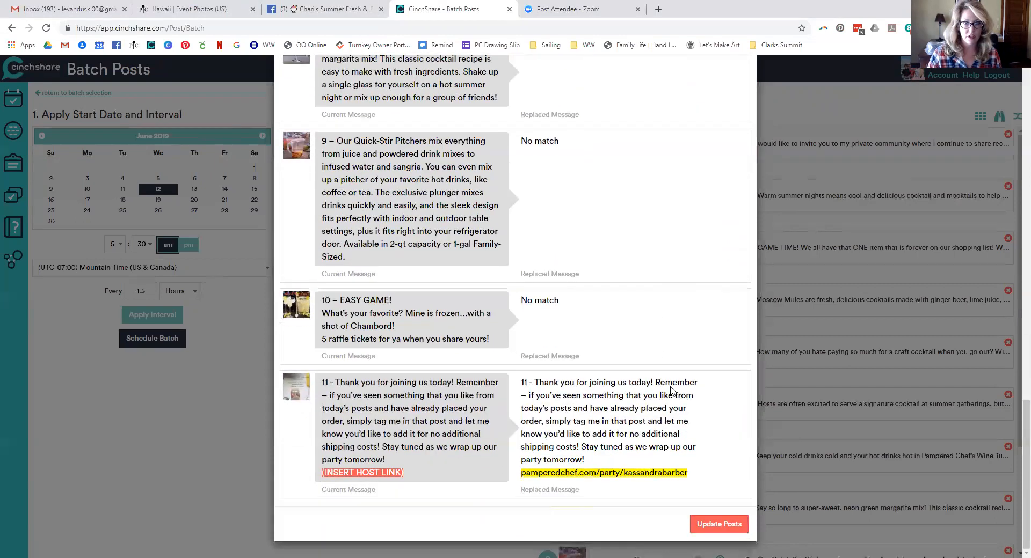
{"action": "left_click", "coordinate": [717, 525]}
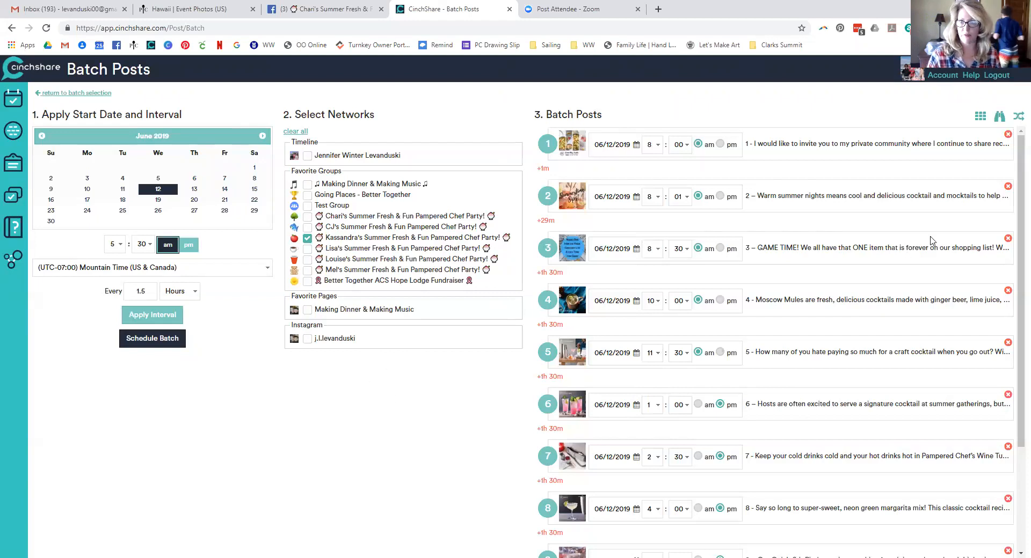
Reopen Find / Replace, look through its empty results, and close it back to the sips batch list
{"action": "left_click", "coordinate": [999, 116]}
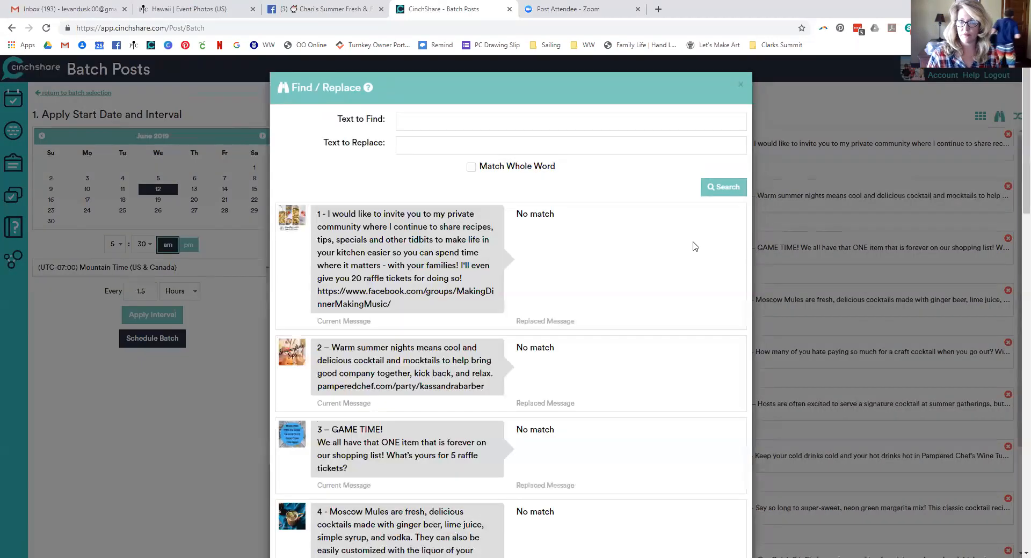
{"action": "scroll", "coordinate": [583, 312], "scroll_direction": "down", "scroll_amount": 5}
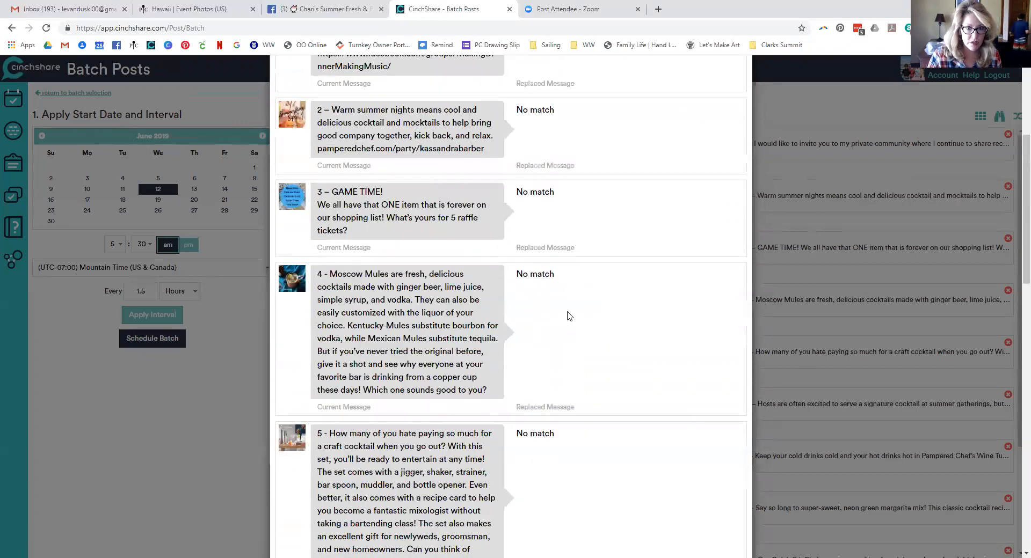
{"action": "scroll", "coordinate": [569, 316], "scroll_direction": "down", "scroll_amount": 8}
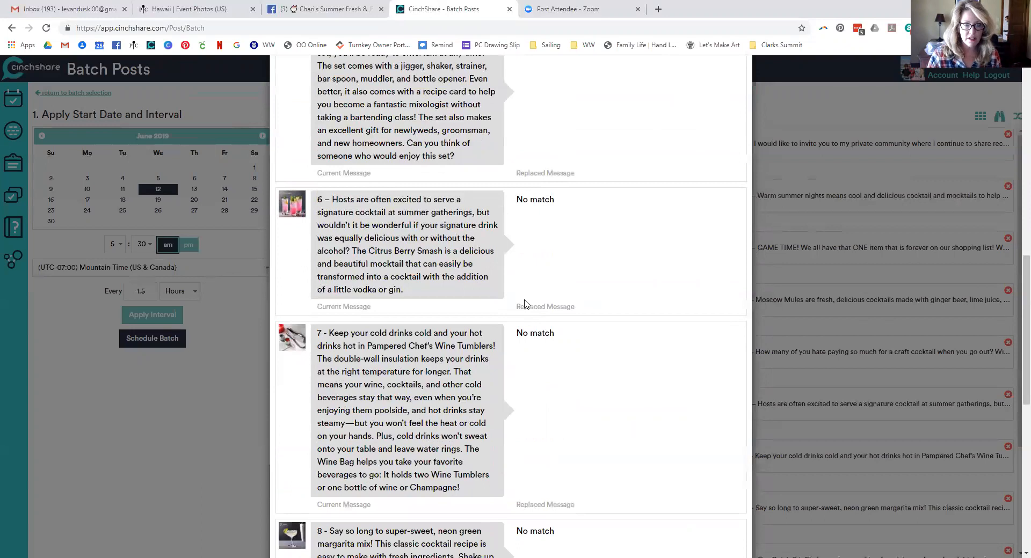
{"action": "scroll", "coordinate": [525, 303], "scroll_direction": "down", "scroll_amount": 8}
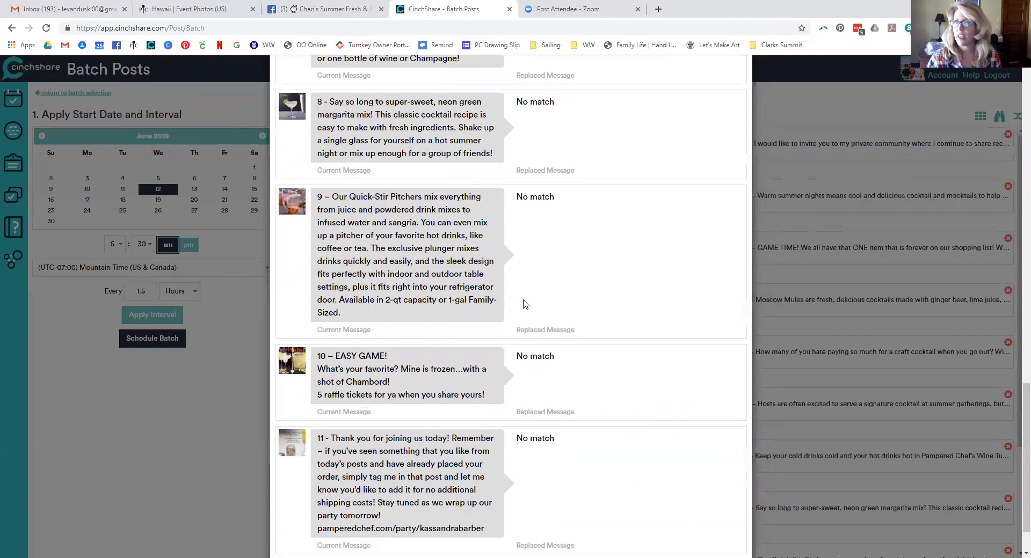
{"action": "scroll", "coordinate": [525, 304], "scroll_direction": "down", "scroll_amount": 2}
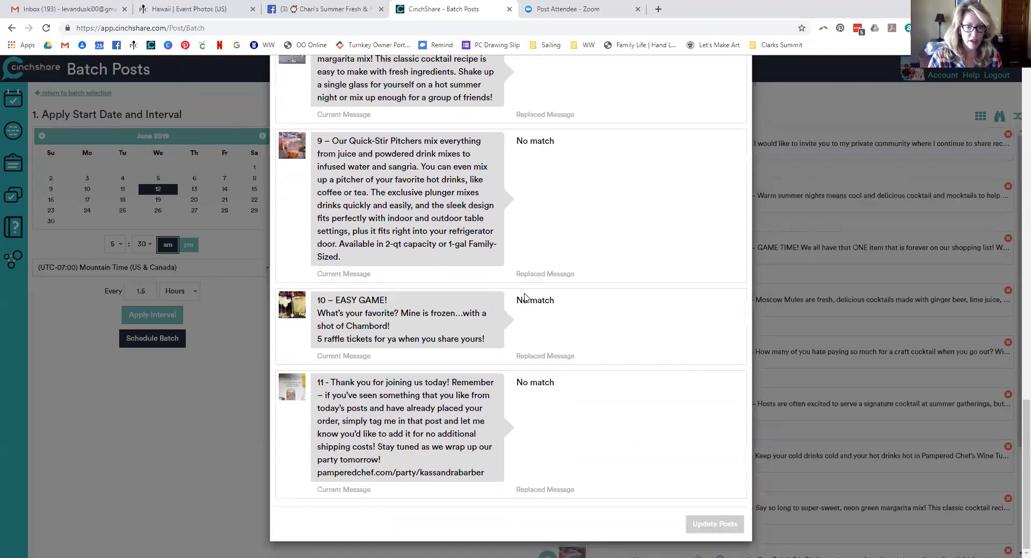
{"action": "scroll", "coordinate": [530, 362], "scroll_direction": "up", "scroll_amount": 20}
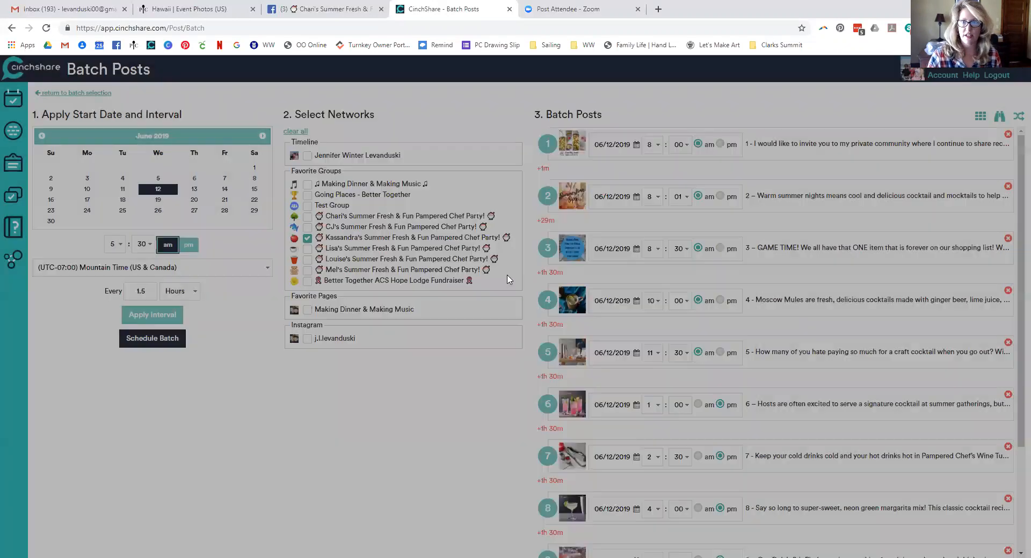
{"action": "left_click", "coordinate": [741, 85]}
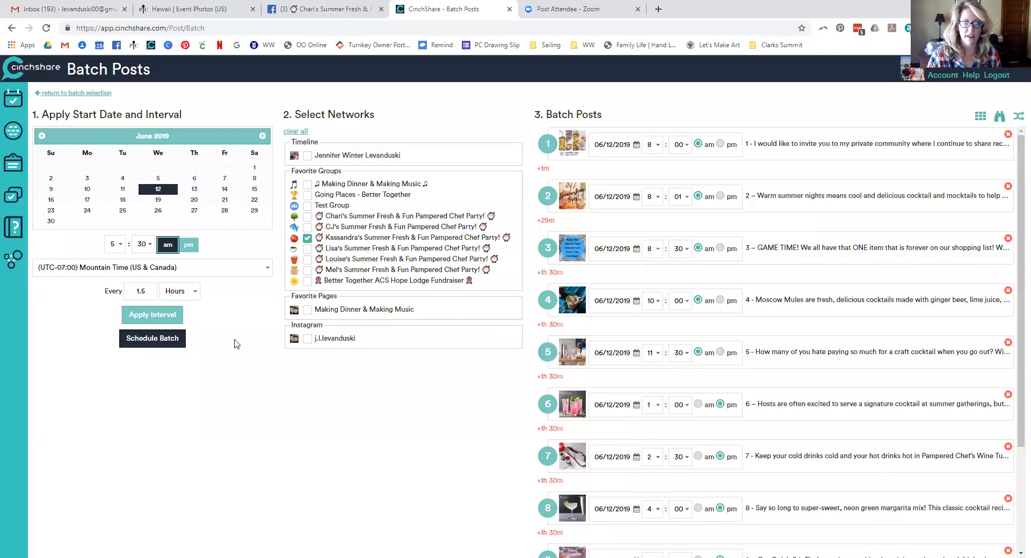
Schedule the Day Five sips batch and open the Closing Day post folder
{"action": "left_click", "coordinate": [168, 348]}
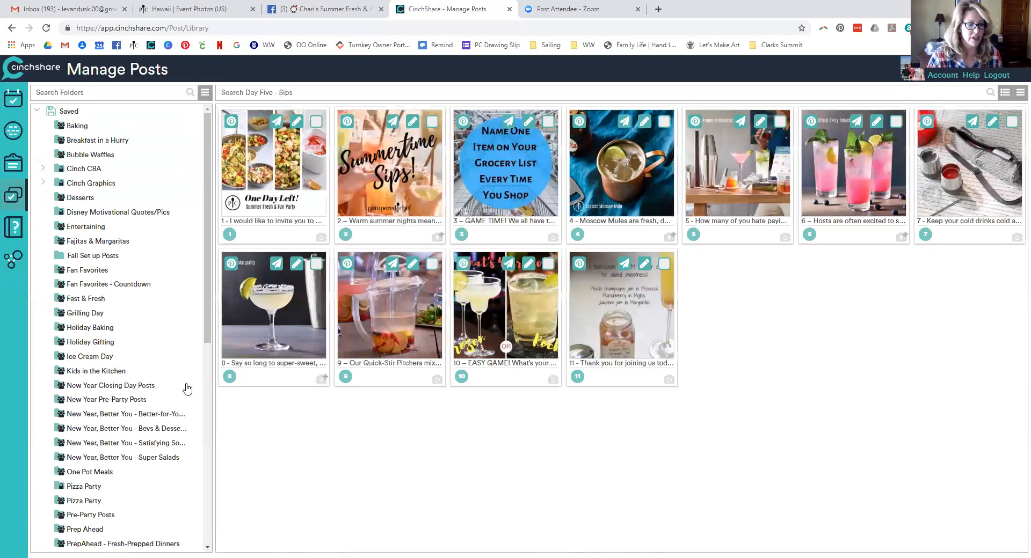
{"action": "scroll", "coordinate": [161, 375], "scroll_direction": "down", "scroll_amount": 7}
{"action": "left_click", "coordinate": [106, 328]}
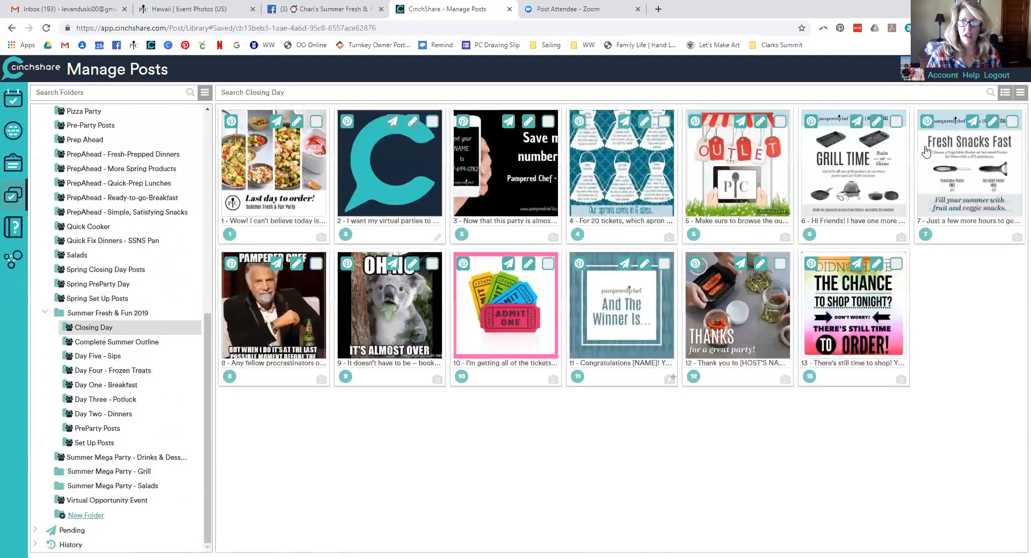
Select all 13 Closing Day posts and start a batch post with them
{"action": "left_click", "coordinate": [1020, 93]}
{"action": "left_click", "coordinate": [1007, 106]}
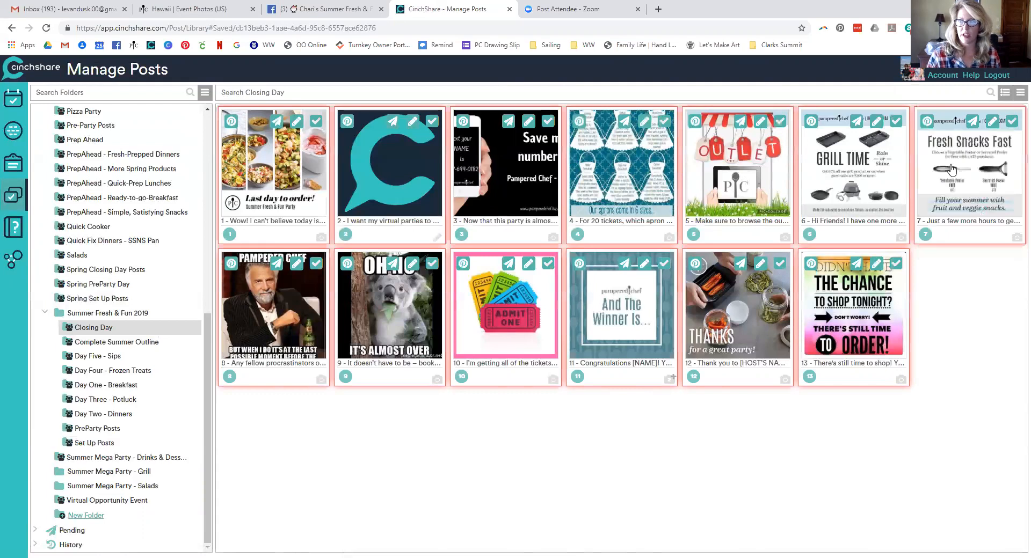
{"action": "mouse_move", "coordinate": [1020, 93]}
{"action": "left_click", "coordinate": [966, 220]}
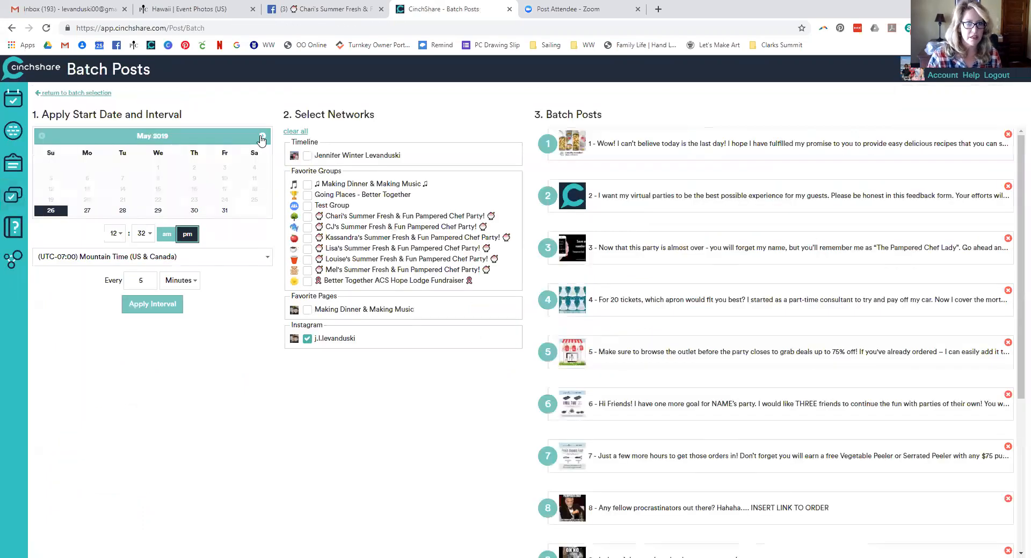
Set the batch start to June 13, 2019 at 7:00 am
{"action": "left_click", "coordinate": [262, 137]}
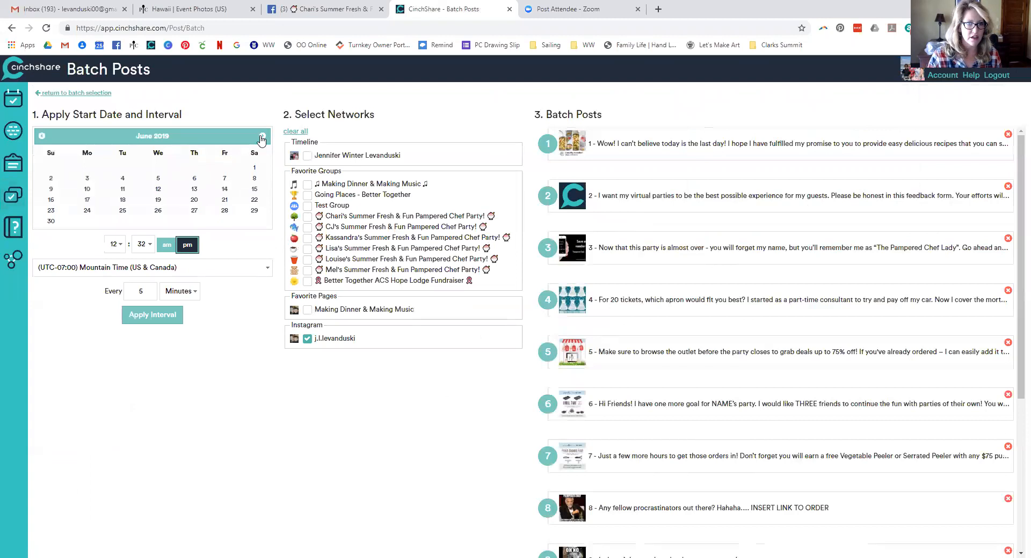
{"action": "left_click", "coordinate": [192, 192]}
{"action": "left_click", "coordinate": [118, 244]}
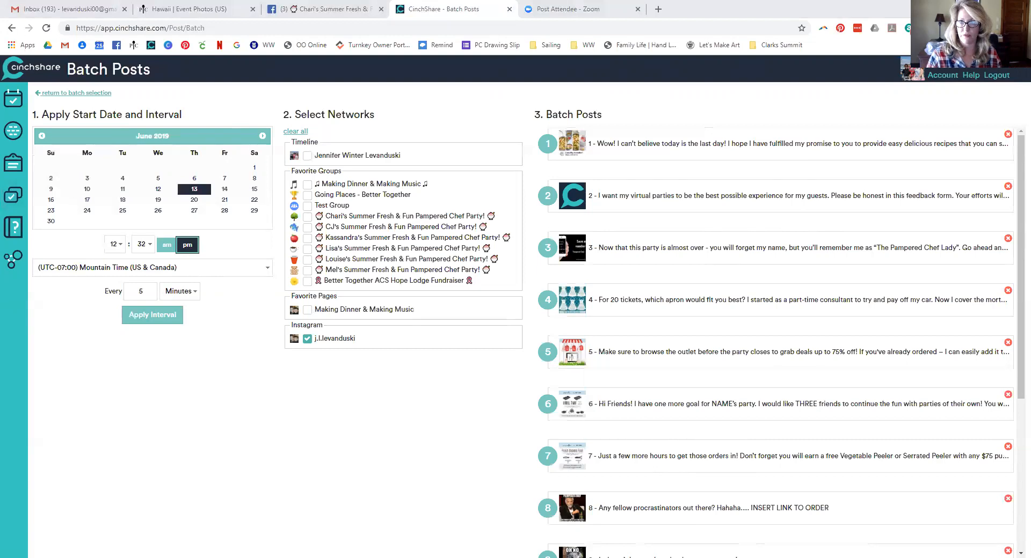
{"action": "left_click", "coordinate": [116, 244]}
{"action": "left_click", "coordinate": [113, 385]}
{"action": "left_click", "coordinate": [147, 245]}
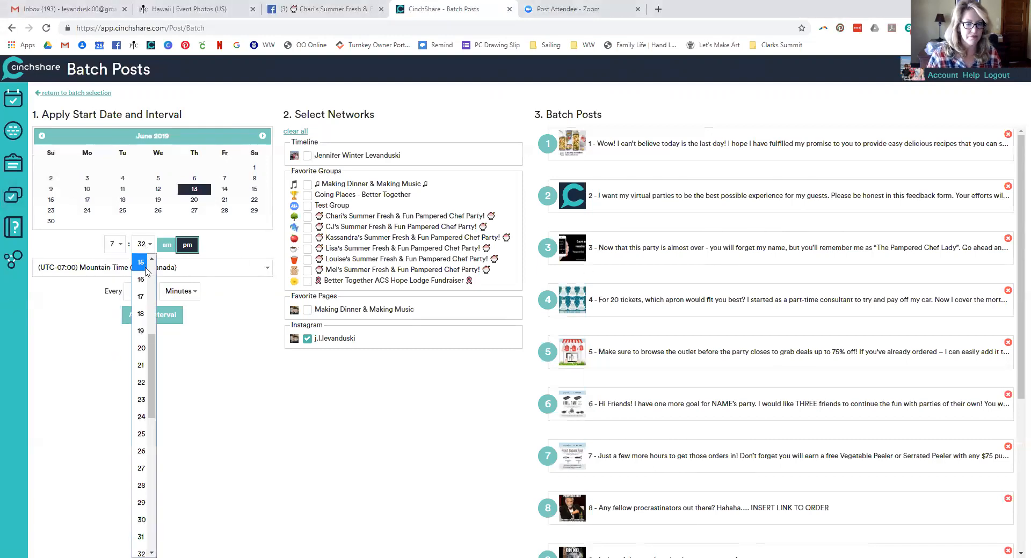
{"action": "left_click", "coordinate": [167, 247]}
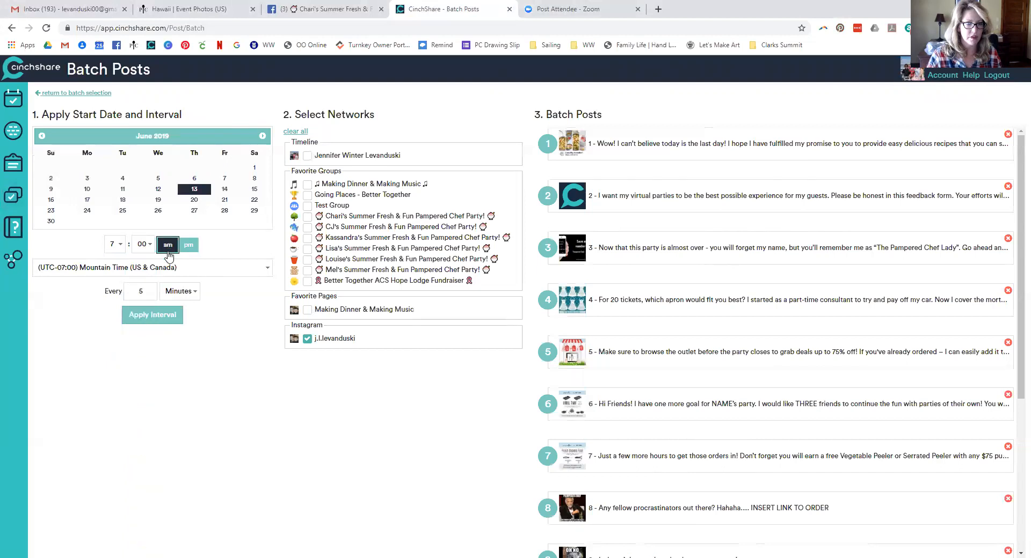
Space posts 1.5 hours apart and send them to the Summer Fresh & Fun party group, not Instagram
{"action": "left_click", "coordinate": [128, 291]}
{"action": "type", "text": "1."}
{"action": "left_click", "coordinate": [167, 295]}
{"action": "left_click", "coordinate": [163, 314]}
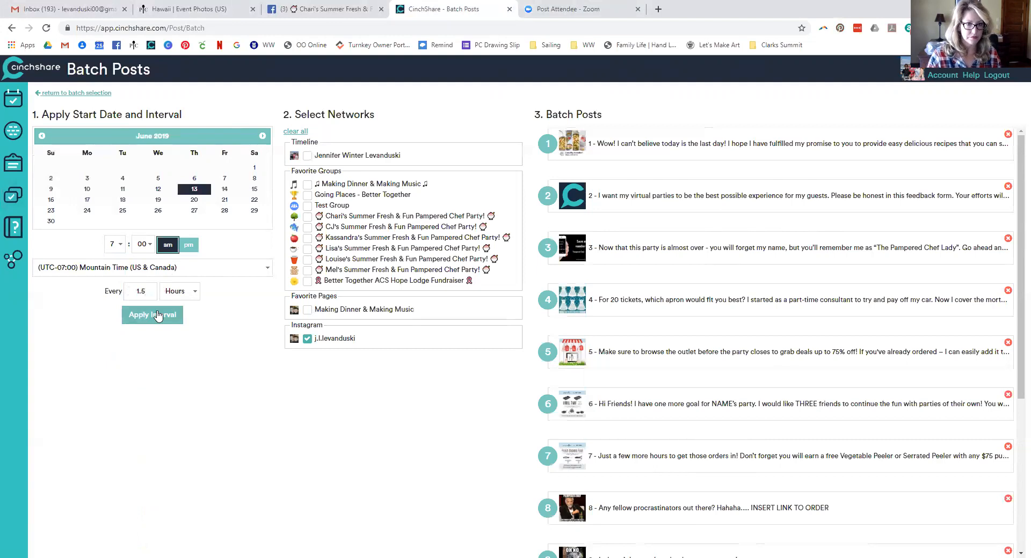
{"action": "left_click", "coordinate": [307, 339]}
{"action": "left_click", "coordinate": [307, 238]}
Apply the 1.5-hour interval and move post 1 to 8:00 am
{"action": "left_click", "coordinate": [153, 315]}
{"action": "left_click", "coordinate": [652, 144]}
{"action": "left_click", "coordinate": [650, 300]}
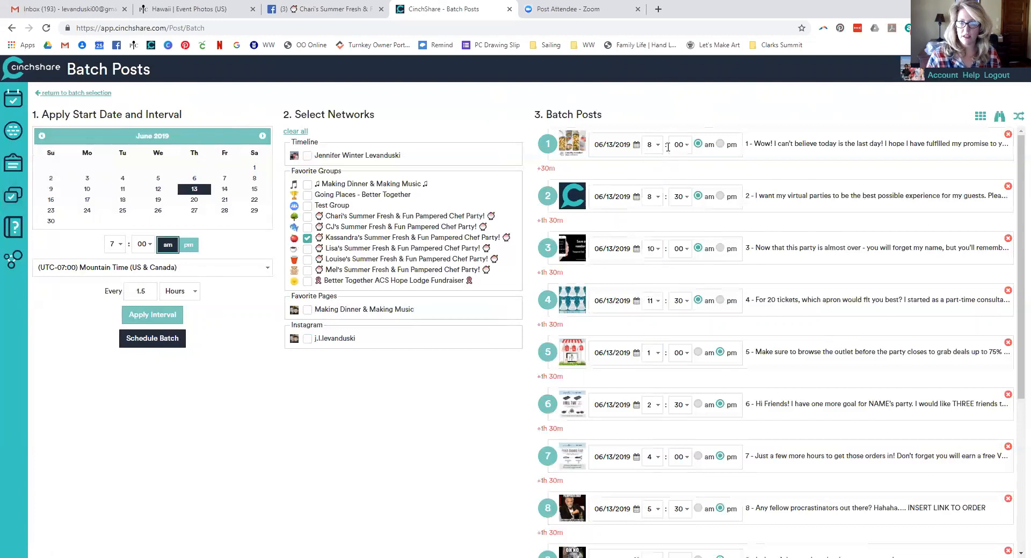
Set post 8 to 5:00 pm and post 9 to 6:00 pm
{"action": "scroll", "coordinate": [662, 322], "scroll_direction": "down", "scroll_amount": 4}
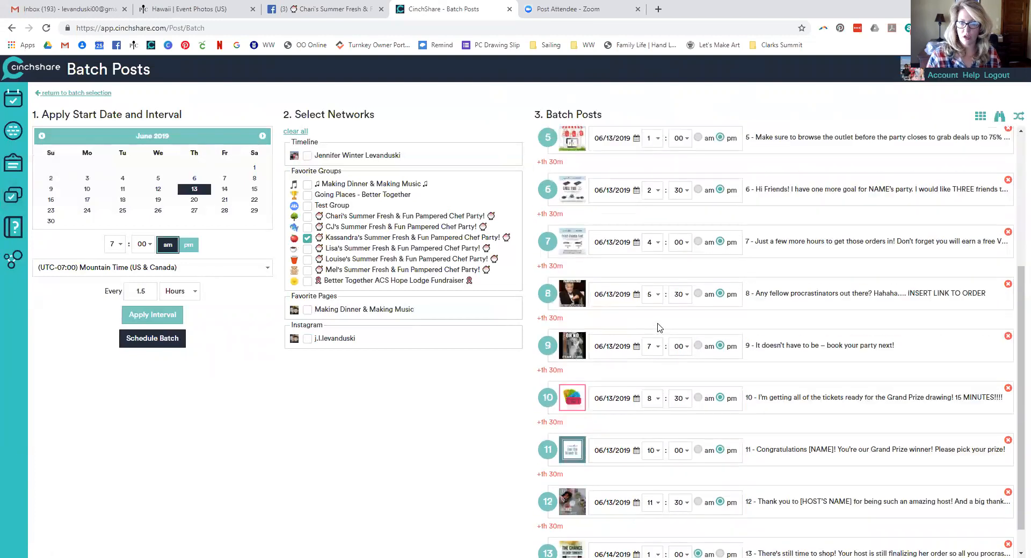
{"action": "scroll", "coordinate": [662, 280], "scroll_direction": "down", "scroll_amount": 1}
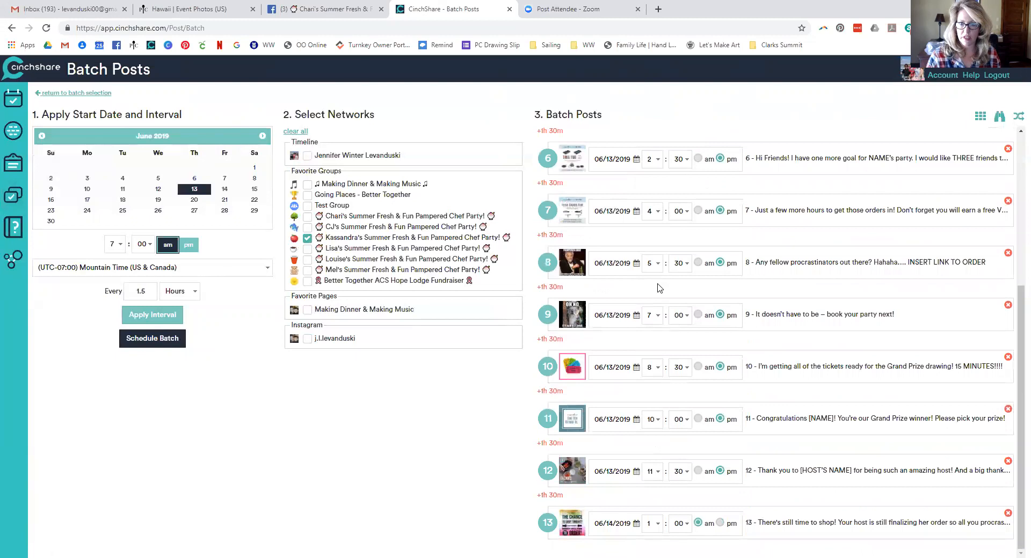
{"action": "left_click", "coordinate": [682, 264]}
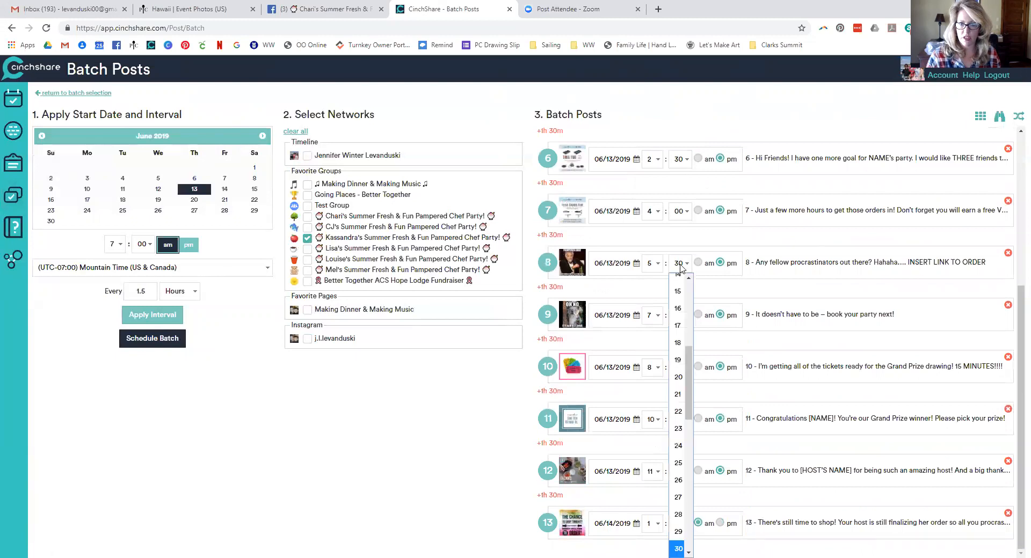
{"action": "scroll", "coordinate": [682, 282], "scroll_direction": "up", "scroll_amount": 5}
{"action": "left_click", "coordinate": [678, 281]}
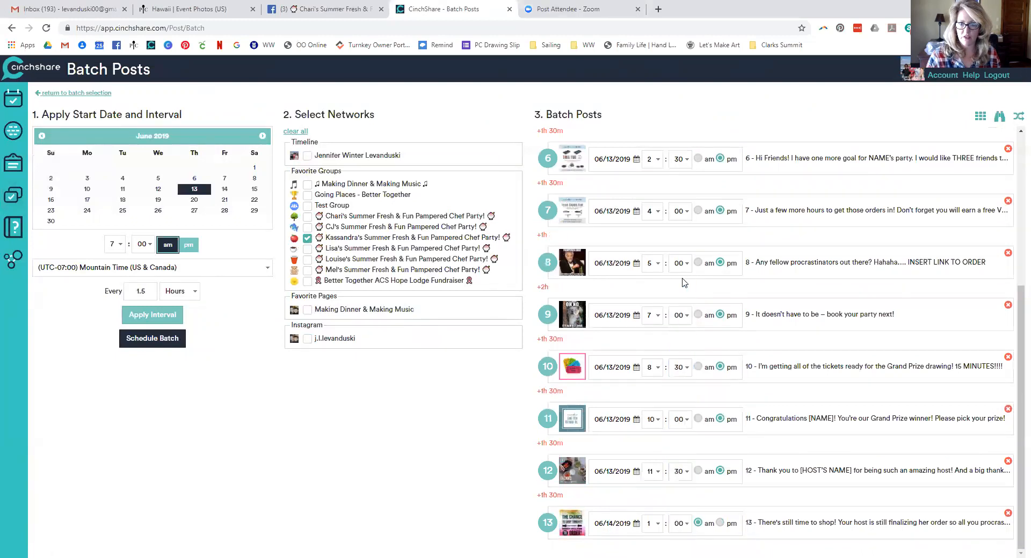
{"action": "left_click", "coordinate": [654, 317]}
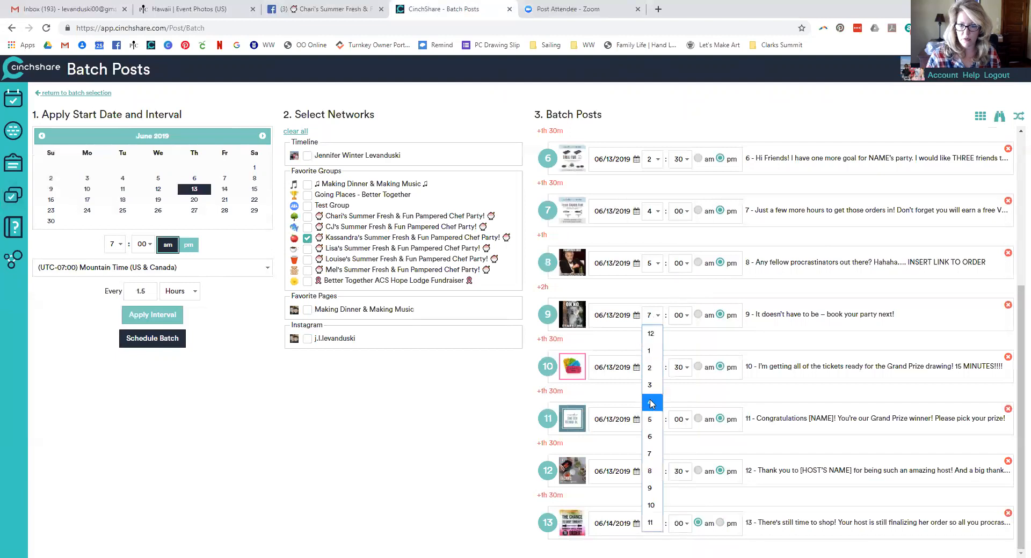
{"action": "left_click", "coordinate": [650, 438]}
Set posts 10, 11 and 12 to 6:45, 7:00 and 7:15 pm
{"action": "left_click", "coordinate": [651, 367]}
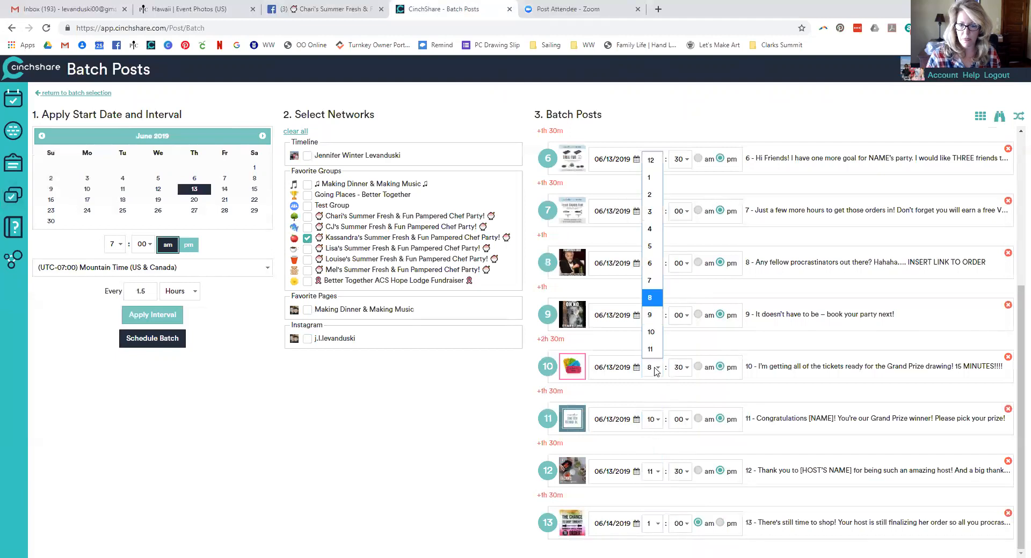
{"action": "left_click", "coordinate": [653, 263]}
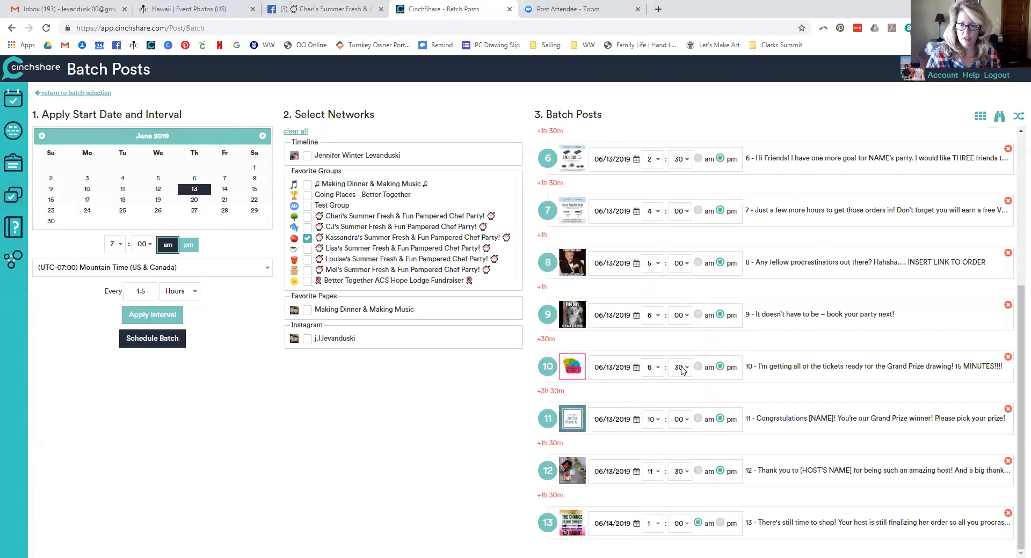
{"action": "left_click", "coordinate": [681, 367]}
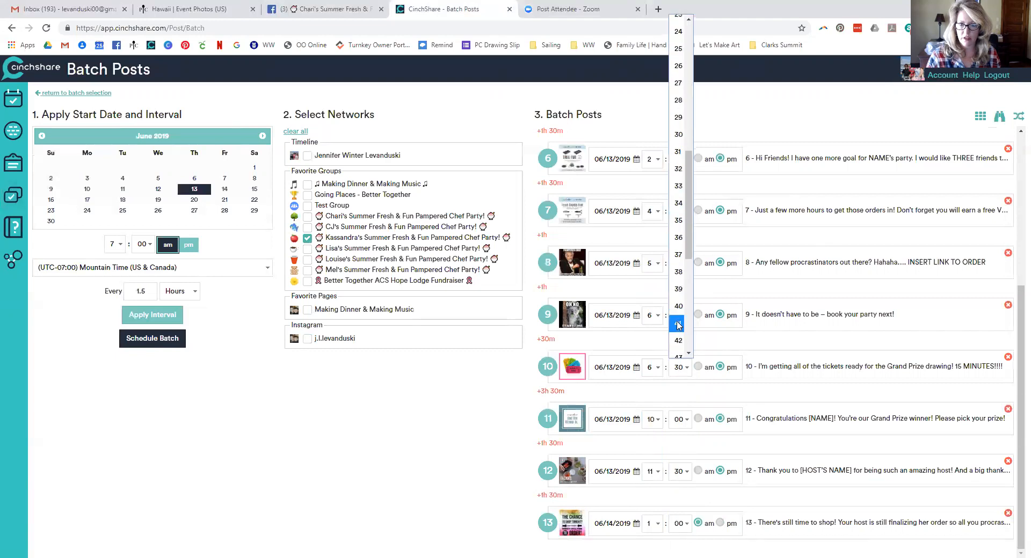
{"action": "scroll", "coordinate": [678, 322], "scroll_direction": "down", "scroll_amount": 3}
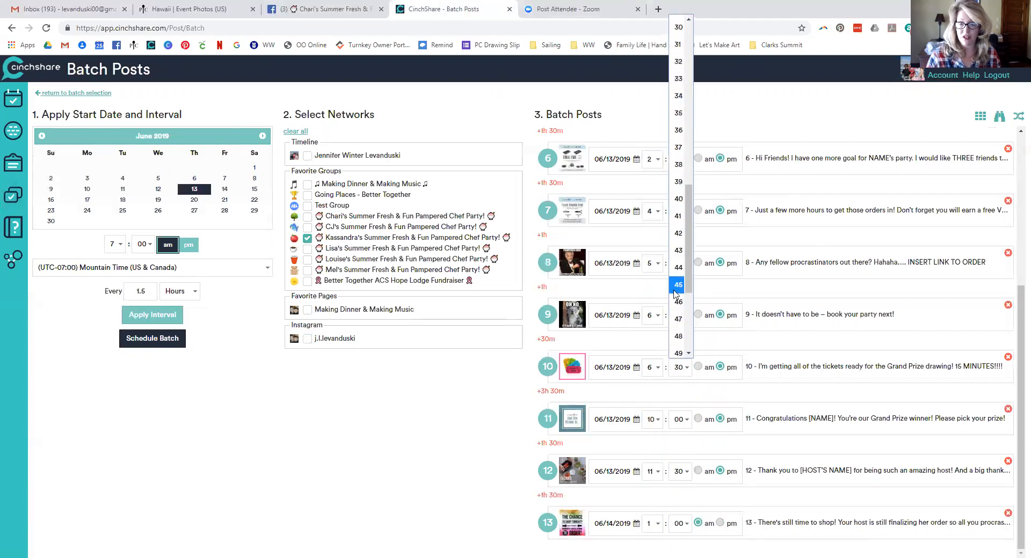
{"action": "left_click", "coordinate": [677, 285]}
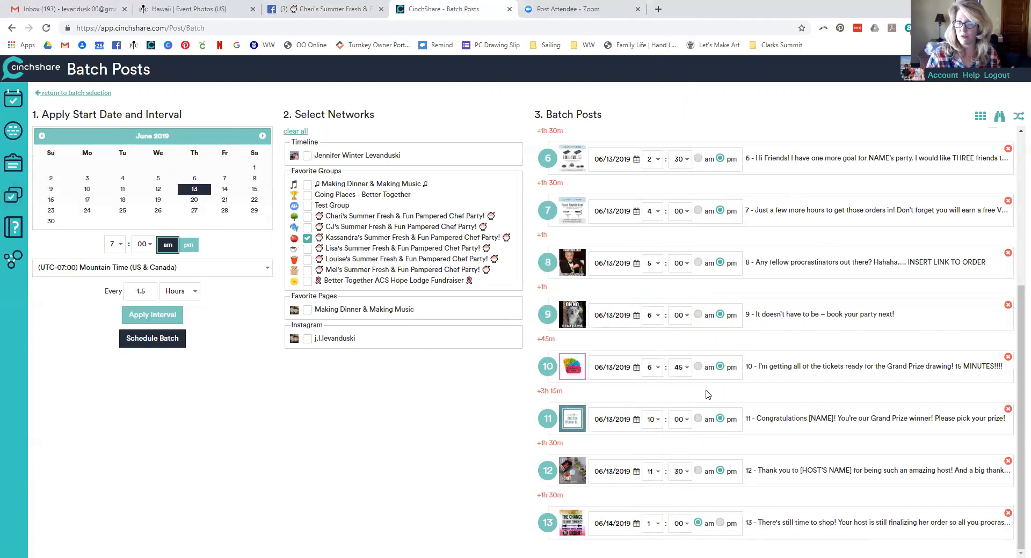
{"action": "left_click", "coordinate": [654, 420]}
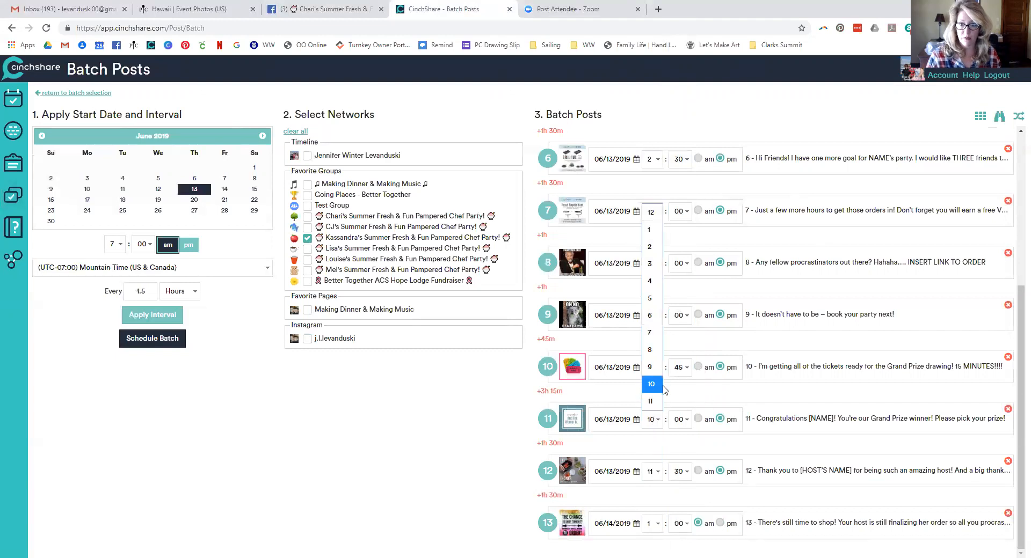
{"action": "left_click", "coordinate": [651, 332]}
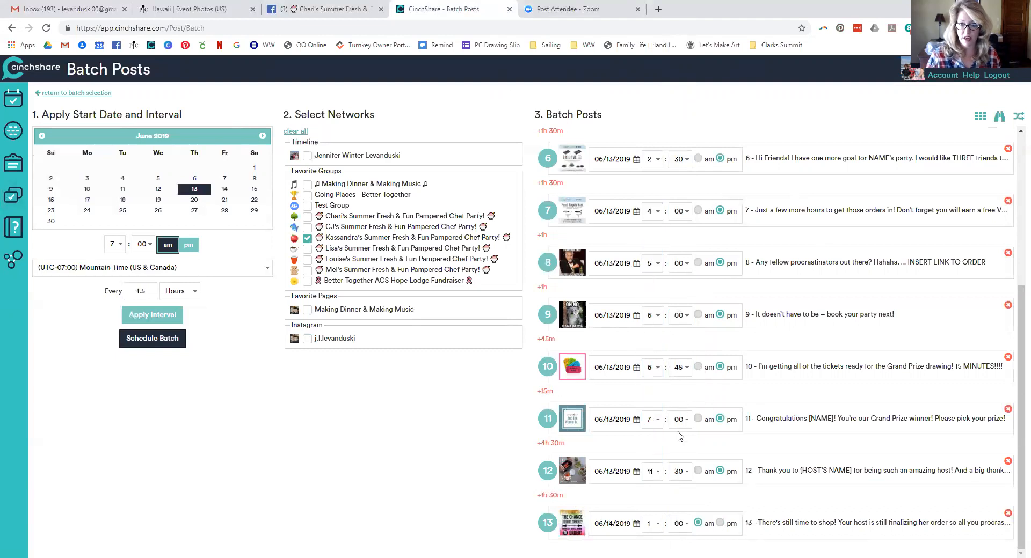
{"action": "left_click", "coordinate": [681, 472]}
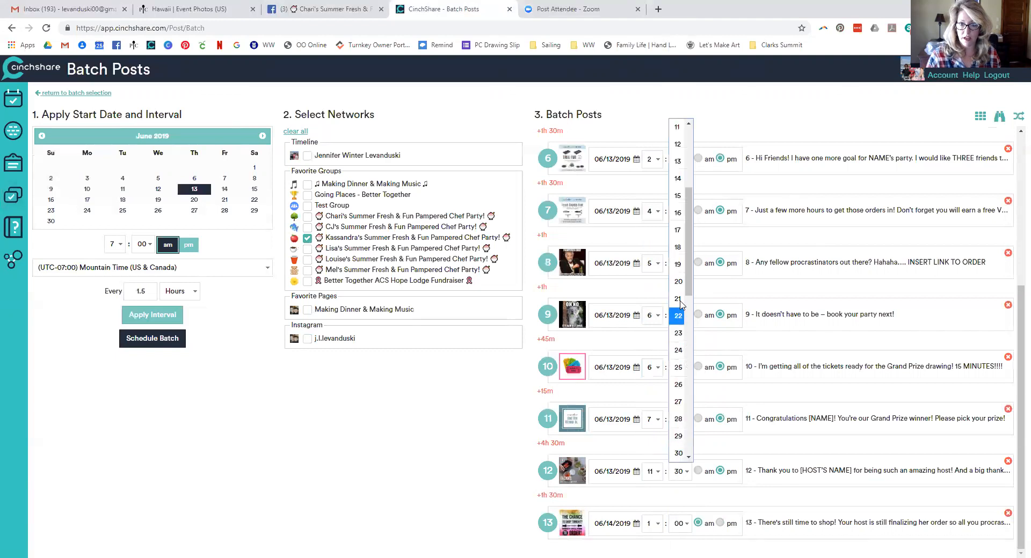
{"action": "left_click", "coordinate": [678, 195]}
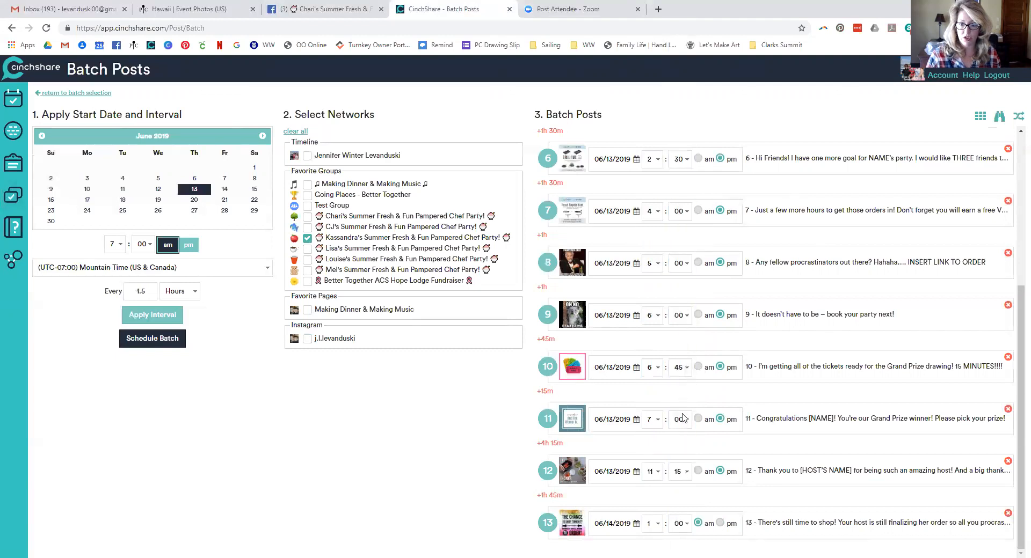
{"action": "left_click", "coordinate": [648, 471]}
{"action": "left_click", "coordinate": [649, 393]}
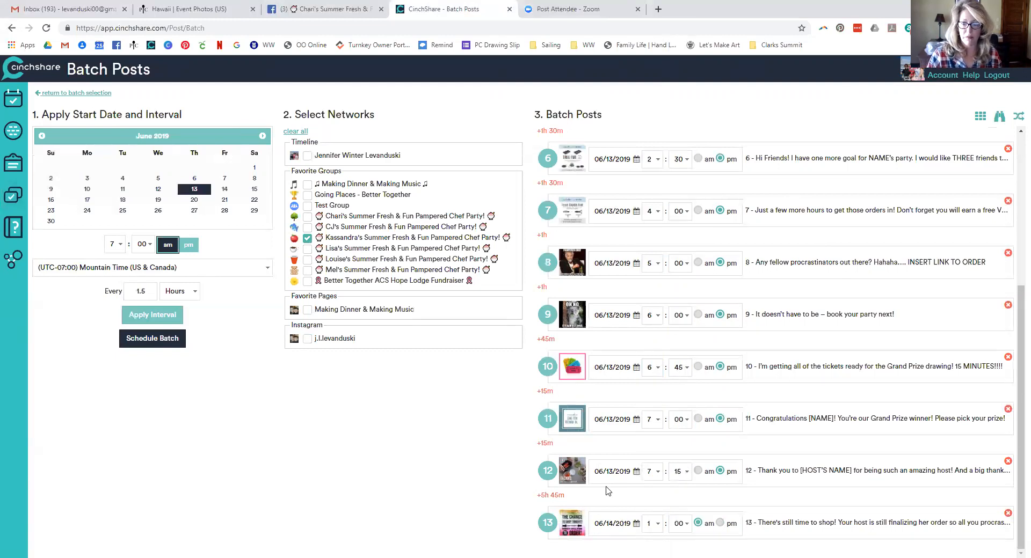
{"action": "left_click", "coordinate": [637, 524]}
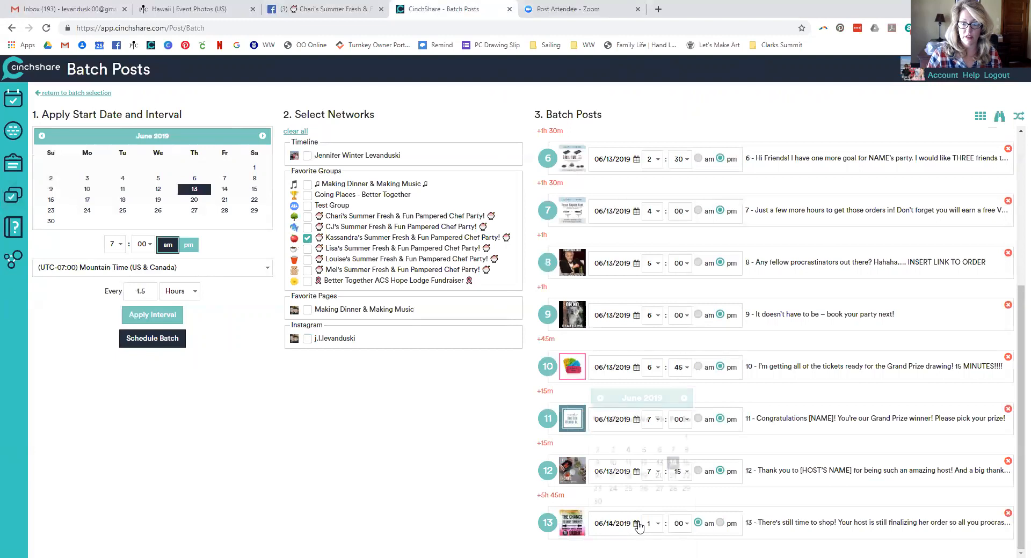
Put post 13 on June 13 at 7:30 pm so it runs last
{"action": "left_click", "coordinate": [660, 463]}
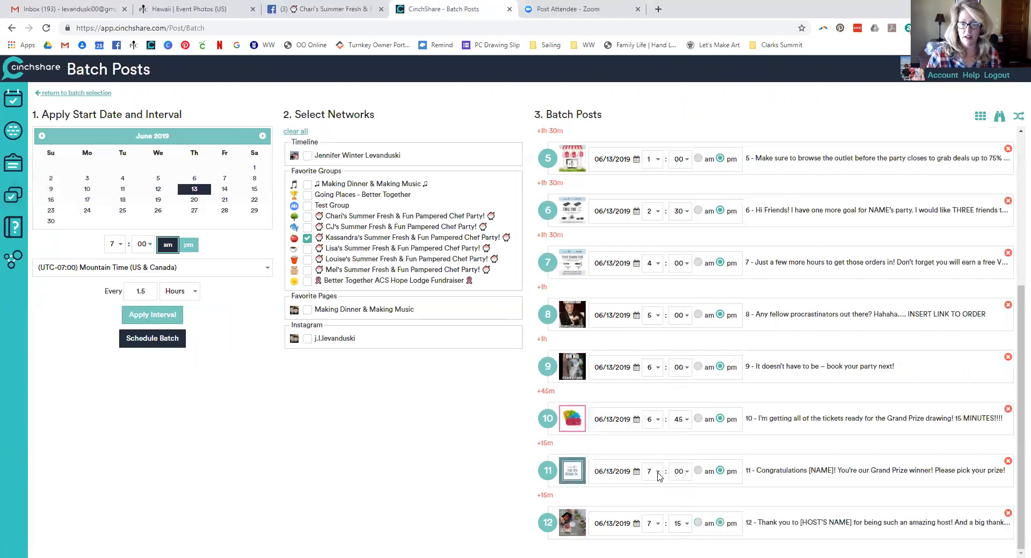
{"action": "scroll", "coordinate": [660, 477], "scroll_direction": "up", "scroll_amount": 5}
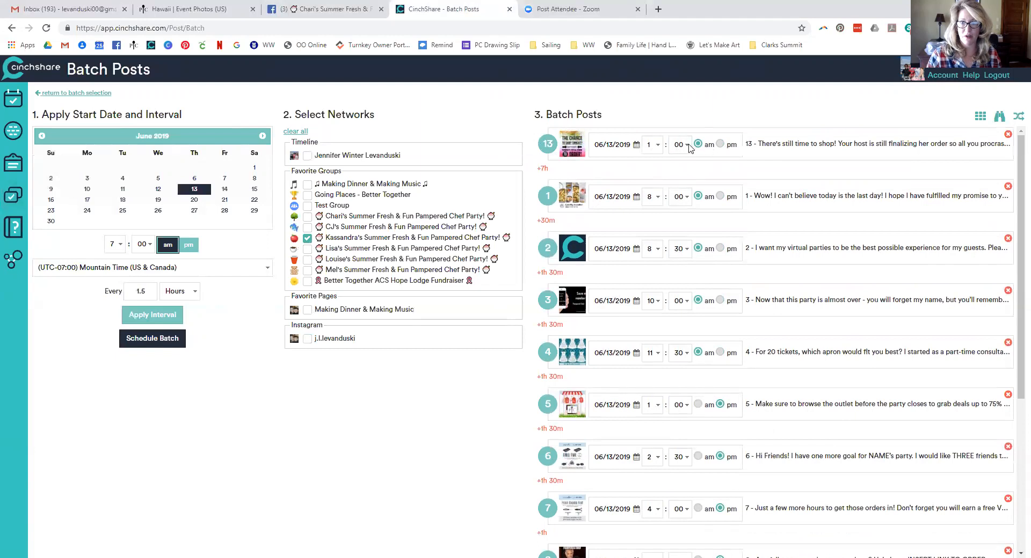
{"action": "left_click", "coordinate": [654, 146]}
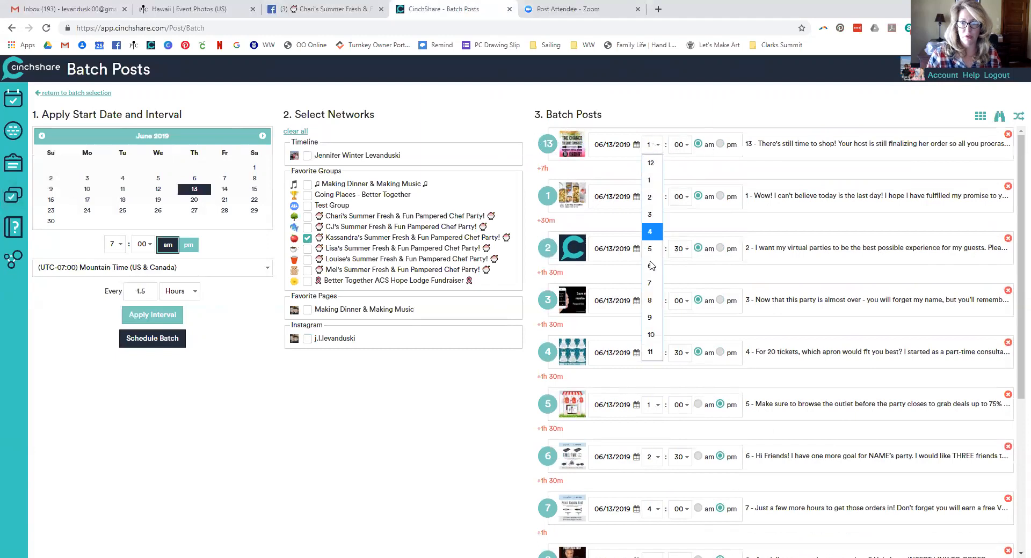
{"action": "left_click", "coordinate": [651, 280]}
{"action": "left_click", "coordinate": [679, 145]}
{"action": "scroll", "coordinate": [677, 188], "scroll_direction": "down", "scroll_amount": 6}
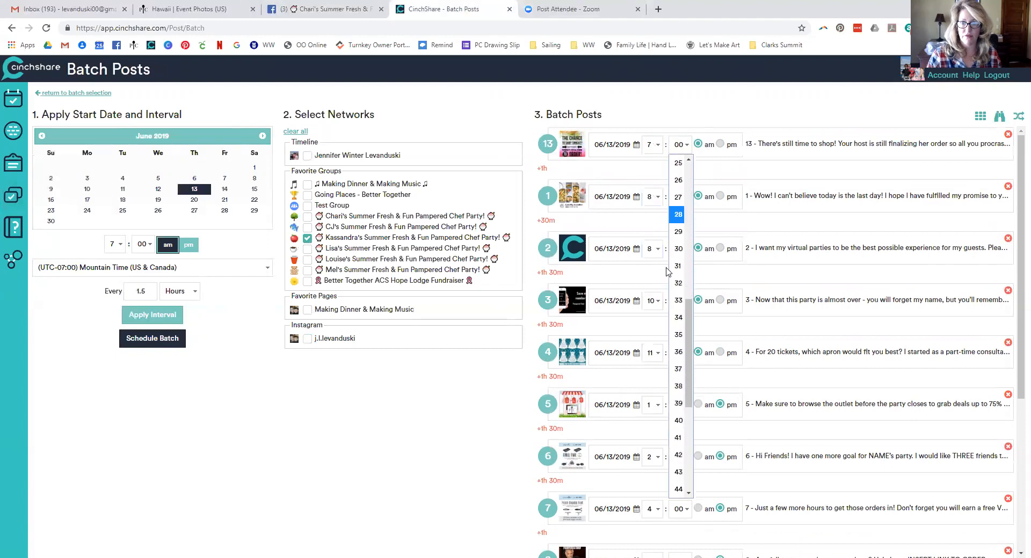
{"action": "left_click", "coordinate": [678, 249]}
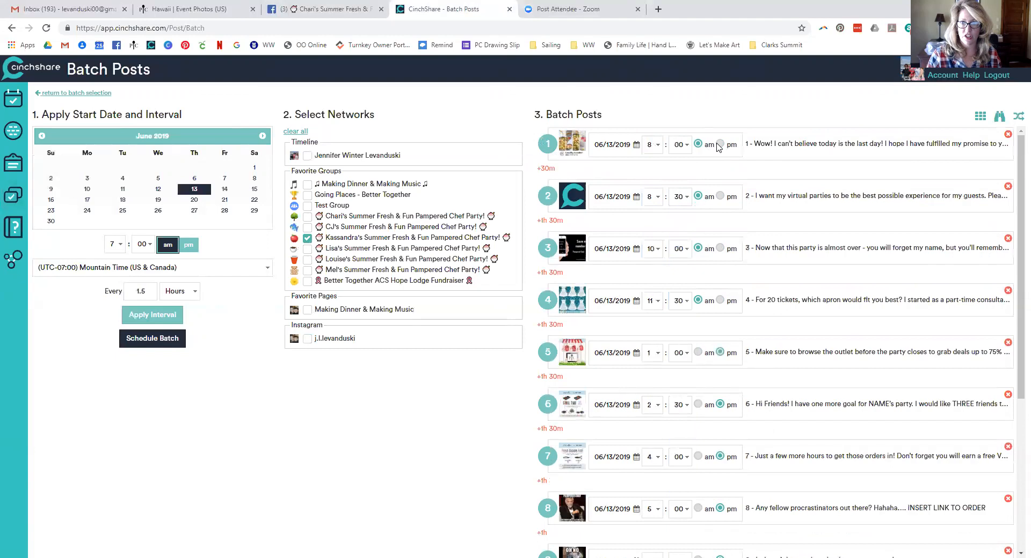
{"action": "scroll", "coordinate": [687, 215], "scroll_direction": "down", "scroll_amount": 5}
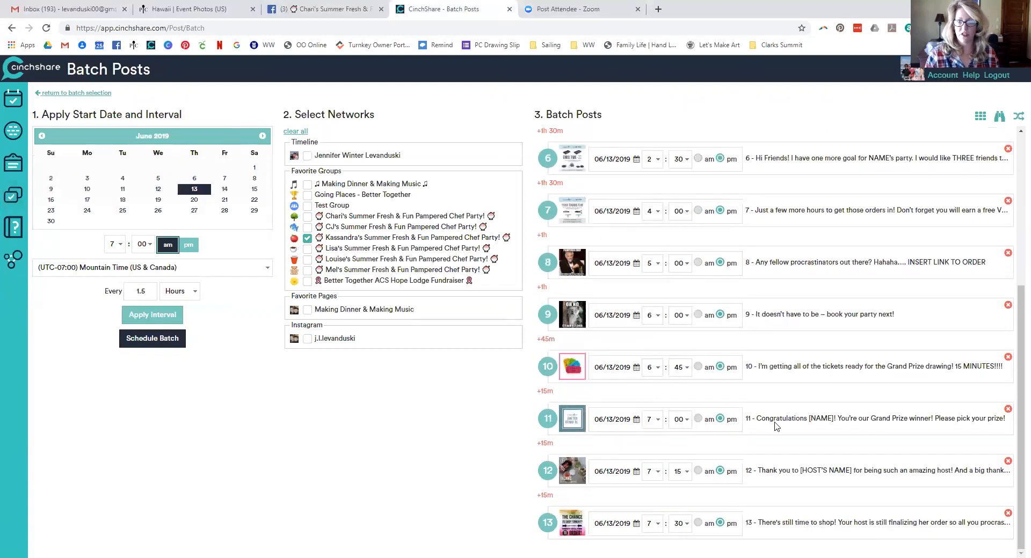
{"action": "scroll", "coordinate": [766, 416], "scroll_direction": "up", "scroll_amount": 5}
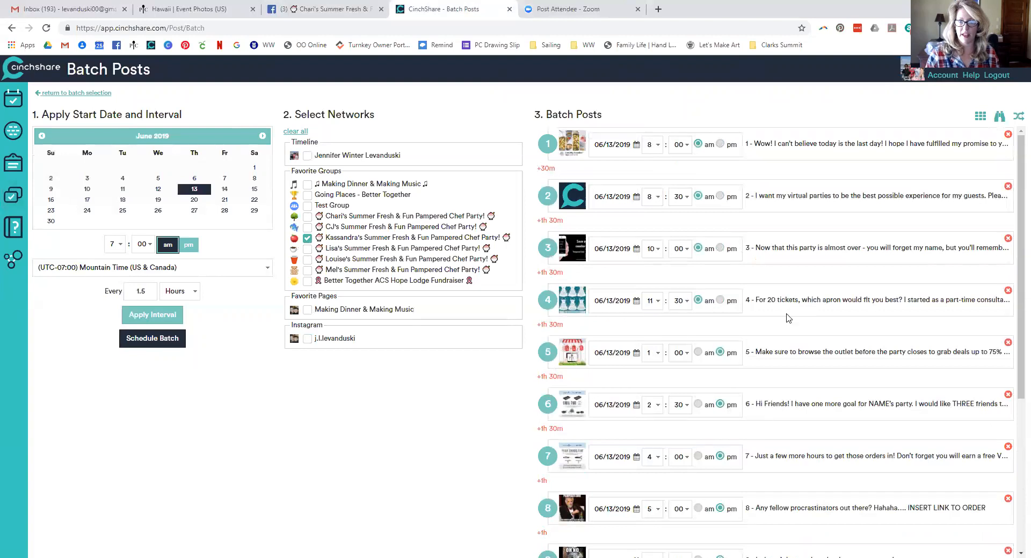
Set up Find / Replace to swap (INSERT HOST LINK) for the host's pamperedchef.com party link
{"action": "left_click", "coordinate": [1000, 119]}
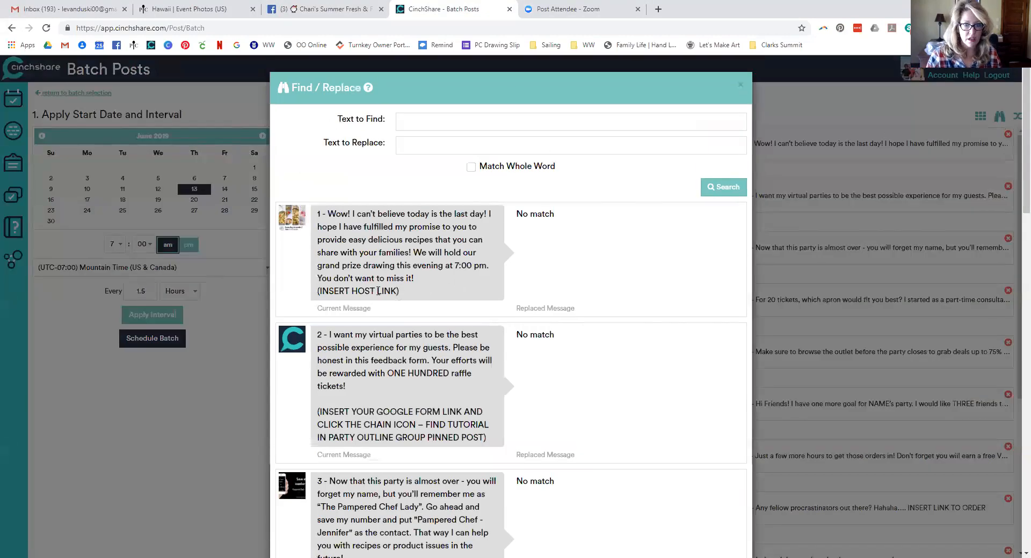
{"action": "left_click_drag", "start_coordinate": [399, 291], "coordinate": [317, 291]}
{"action": "key", "text": "ctrl+c"}
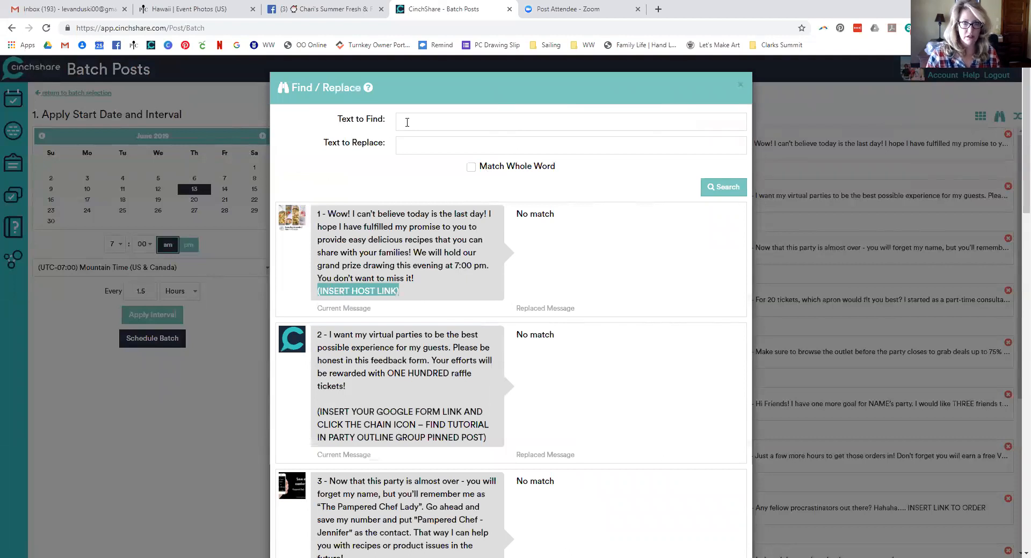
{"action": "left_click", "coordinate": [407, 123]}
{"action": "key", "text": "ctrl+v"}
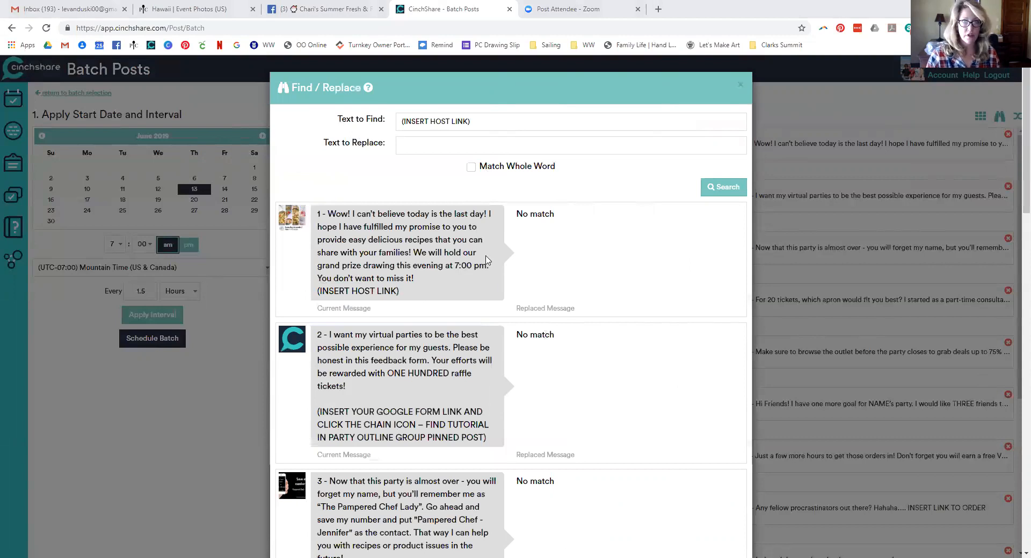
{"action": "left_click", "coordinate": [452, 148]}
Preview the matching messages and update the posts with the party link
{"action": "left_click", "coordinate": [723, 186]}
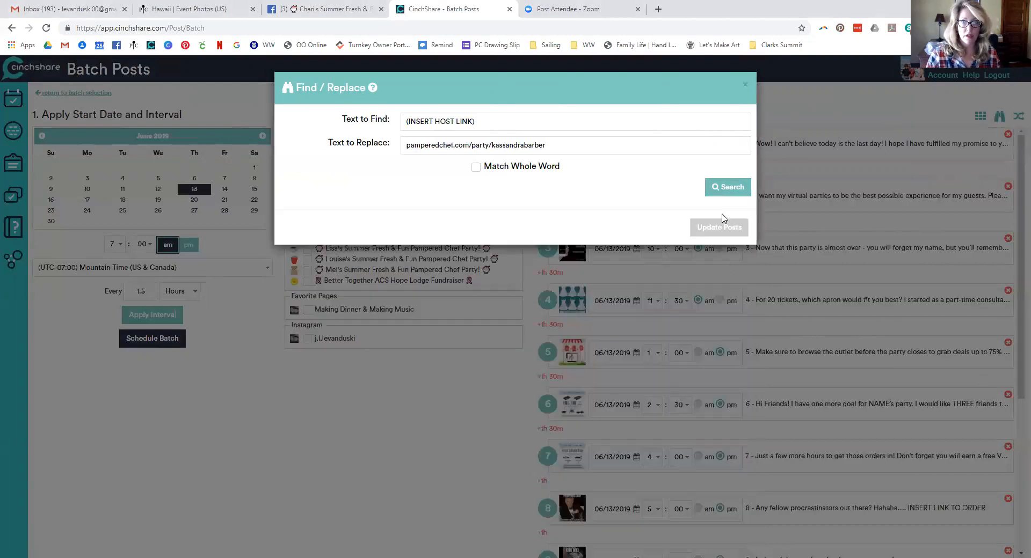
{"action": "scroll", "coordinate": [698, 318], "scroll_direction": "down", "scroll_amount": 1}
{"action": "scroll", "coordinate": [698, 318], "scroll_direction": "down", "scroll_amount": 12}
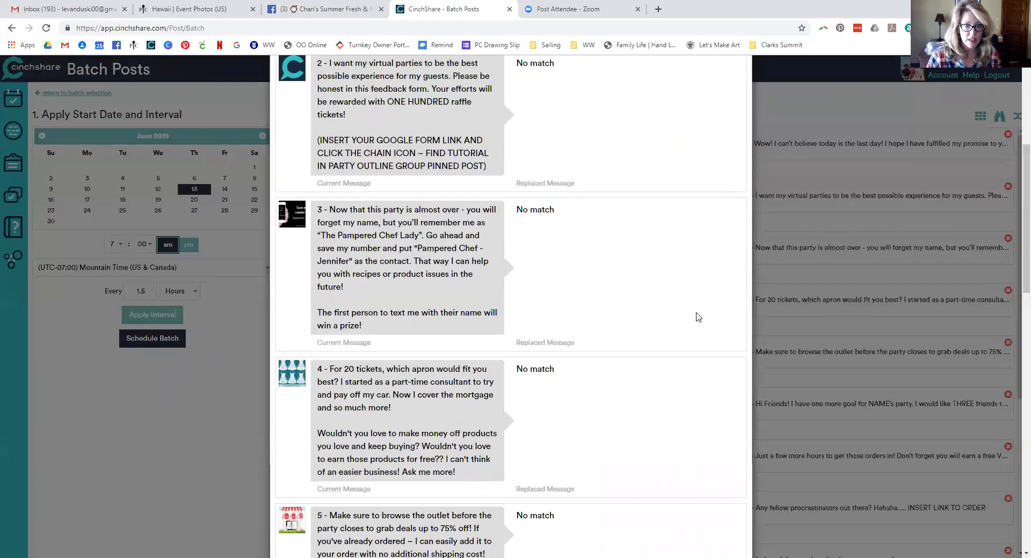
{"action": "scroll", "coordinate": [698, 318], "scroll_direction": "down", "scroll_amount": 5}
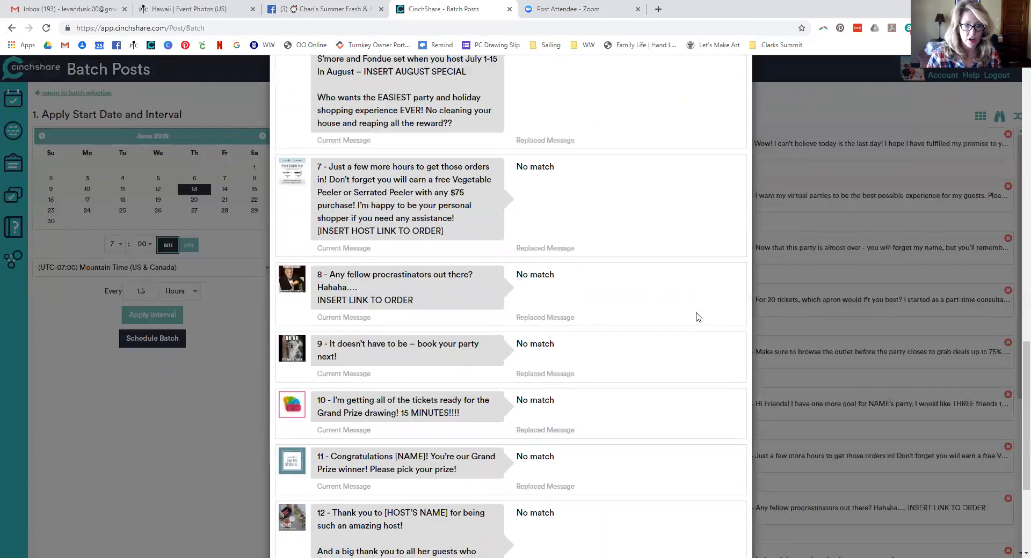
{"action": "scroll", "coordinate": [698, 317], "scroll_direction": "up", "scroll_amount": 15}
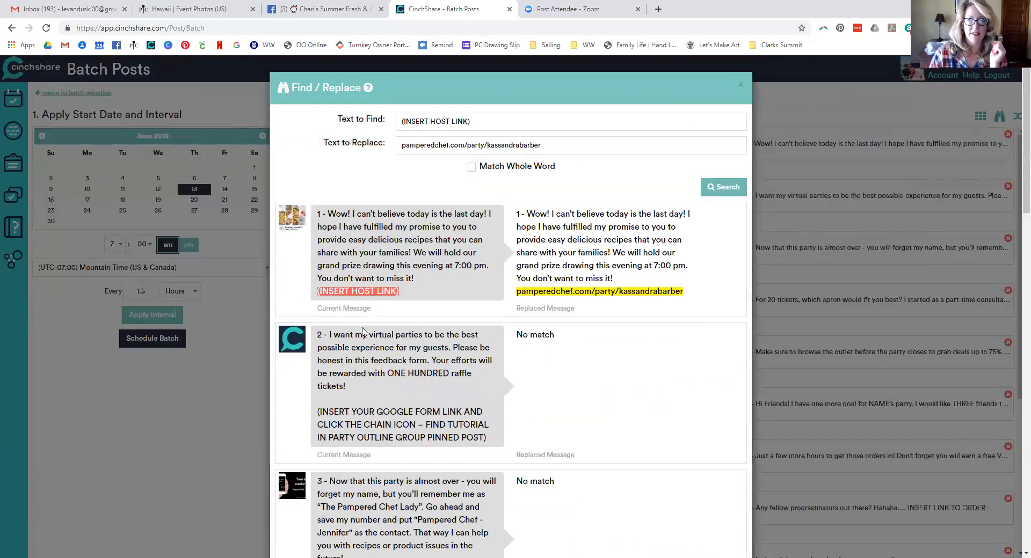
{"action": "scroll", "coordinate": [378, 317], "scroll_direction": "down", "scroll_amount": 15}
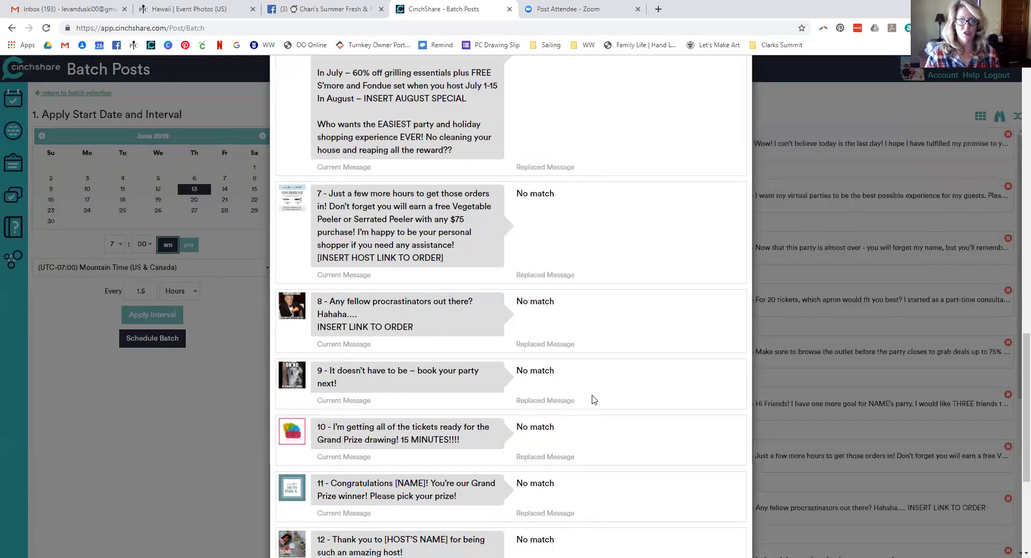
{"action": "scroll", "coordinate": [593, 397], "scroll_direction": "down", "scroll_amount": 5}
{"action": "left_click", "coordinate": [716, 525]}
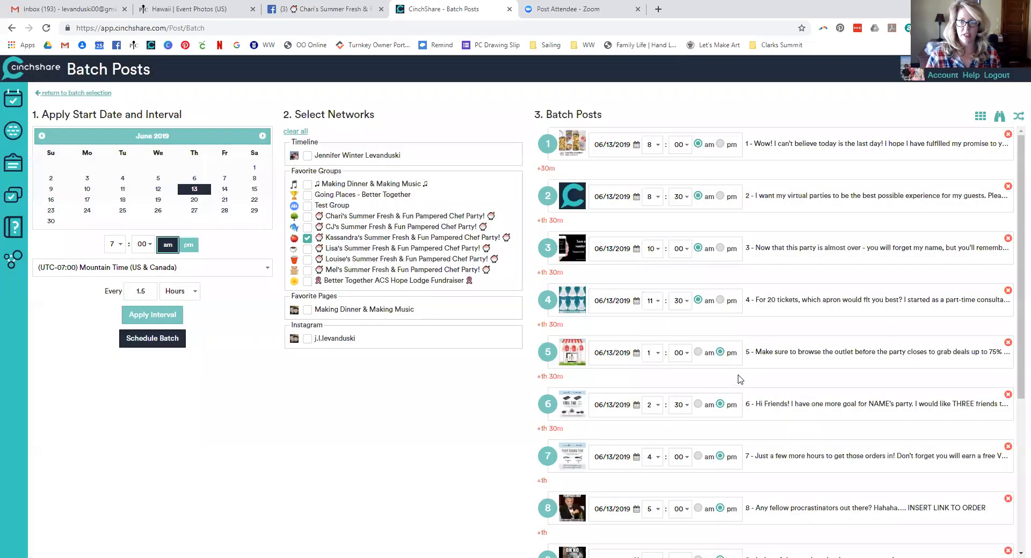
Replace [INSERT HOST LINK TO ORDER] in message 7 with the host's party link
{"action": "left_click", "coordinate": [999, 117]}
{"action": "scroll", "coordinate": [479, 338], "scroll_direction": "down", "scroll_amount": 8}
{"action": "scroll", "coordinate": [479, 338], "scroll_direction": "down", "scroll_amount": 6}
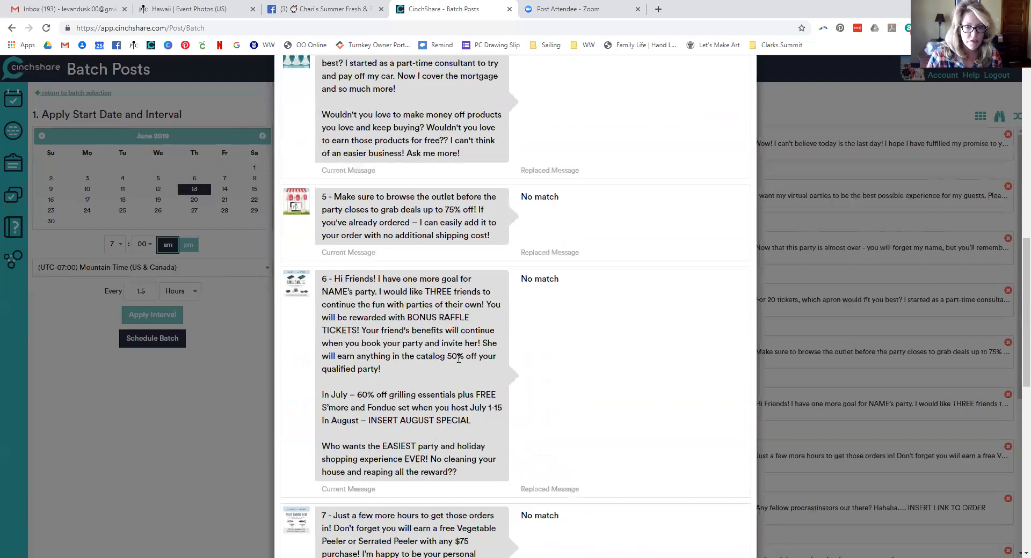
{"action": "scroll", "coordinate": [458, 356], "scroll_direction": "up", "scroll_amount": 15}
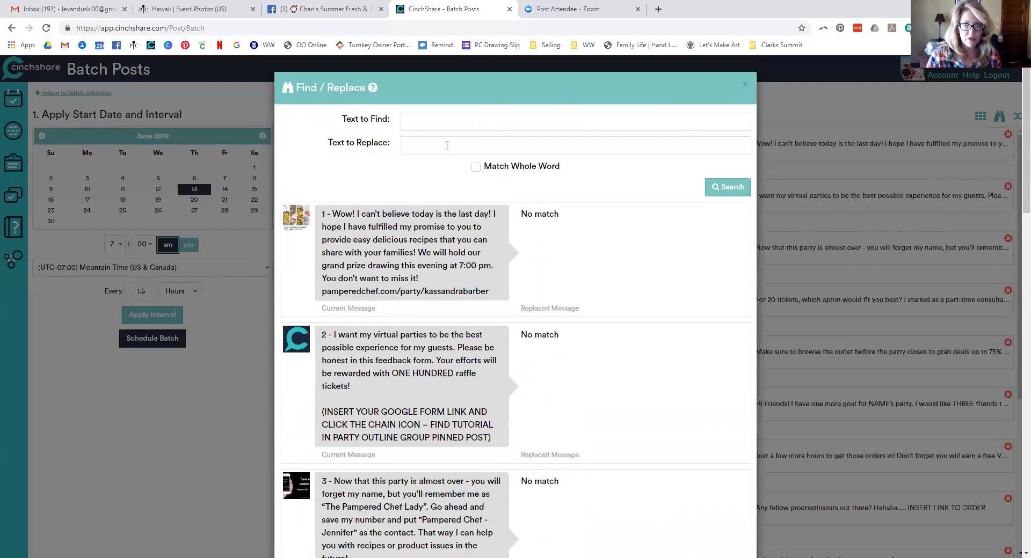
{"action": "scroll", "coordinate": [397, 350], "scroll_direction": "down", "scroll_amount": 12}
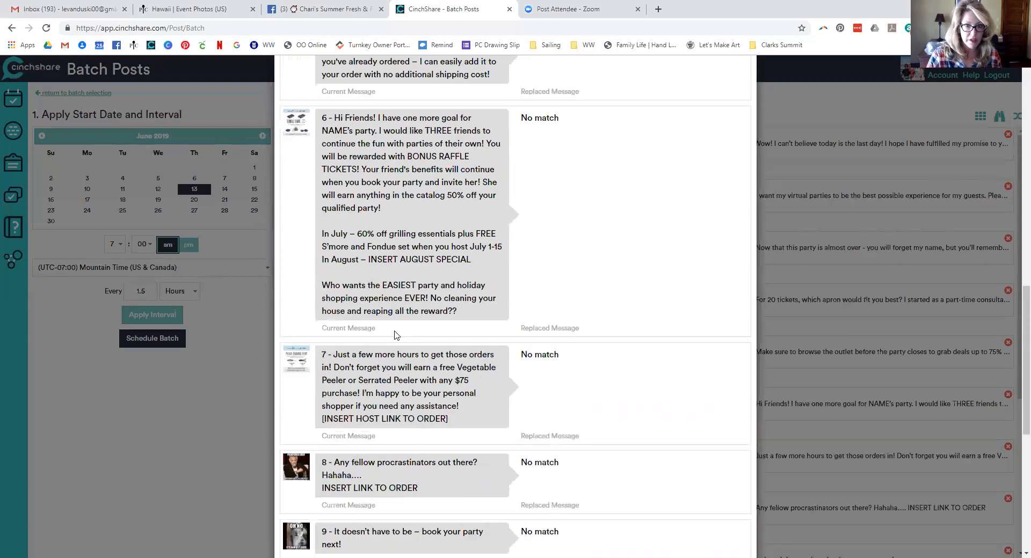
{"action": "left_click_drag", "start_coordinate": [459, 423], "coordinate": [318, 424]}
{"action": "key", "text": "ctrl+c"}
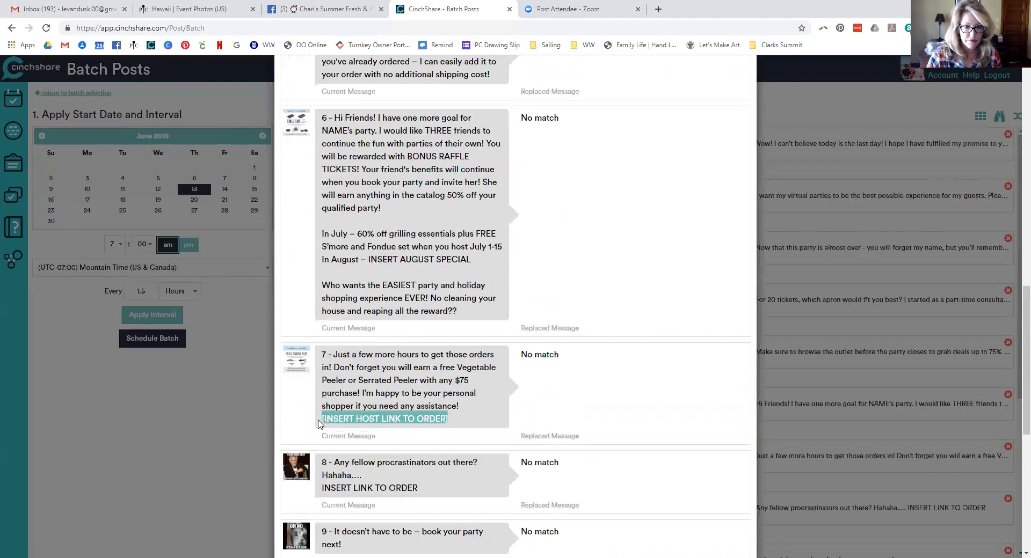
{"action": "scroll", "coordinate": [496, 362], "scroll_direction": "up", "scroll_amount": 12}
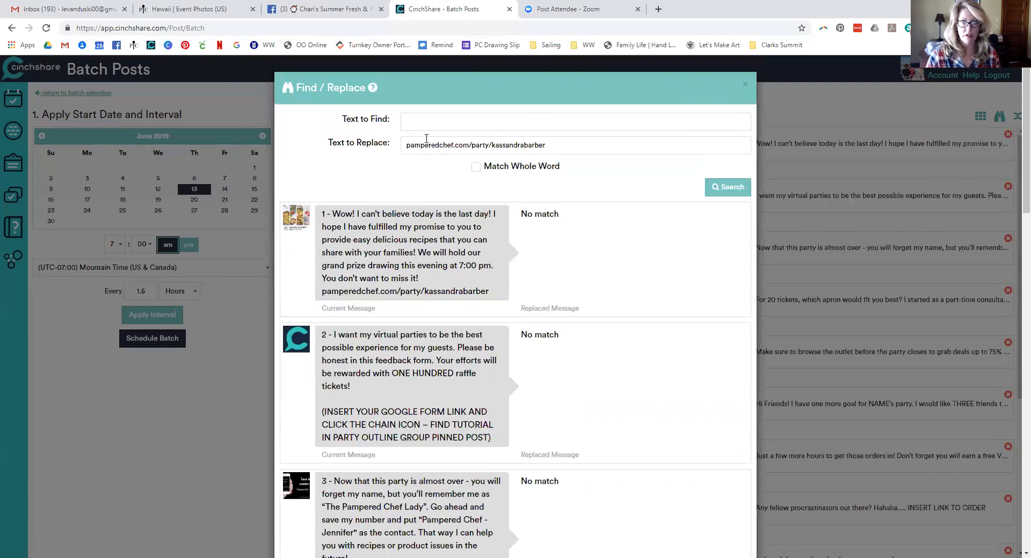
{"action": "key", "text": "ctrl+v"}
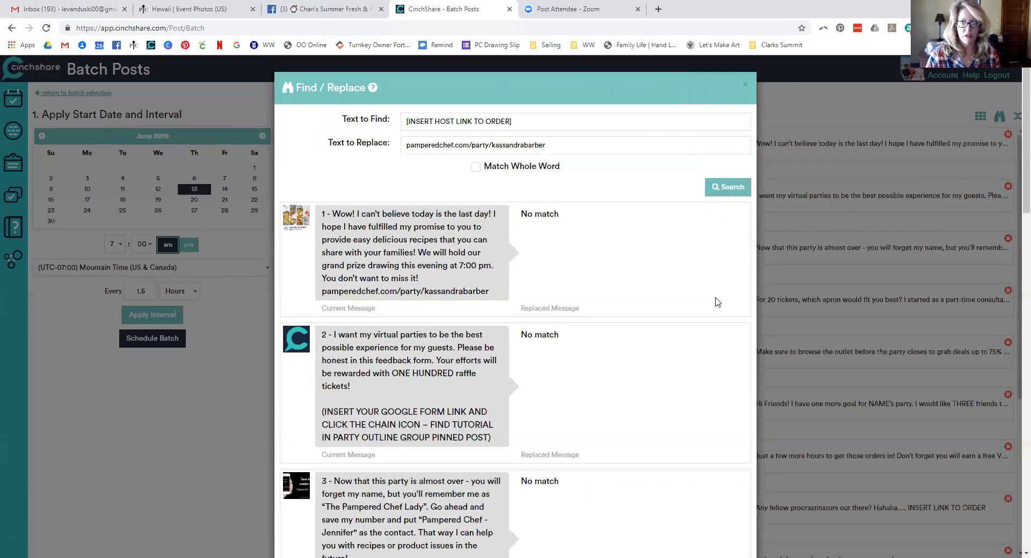
{"action": "scroll", "coordinate": [698, 322], "scroll_direction": "down", "scroll_amount": 2}
{"action": "scroll", "coordinate": [679, 333], "scroll_direction": "down", "scroll_amount": 15}
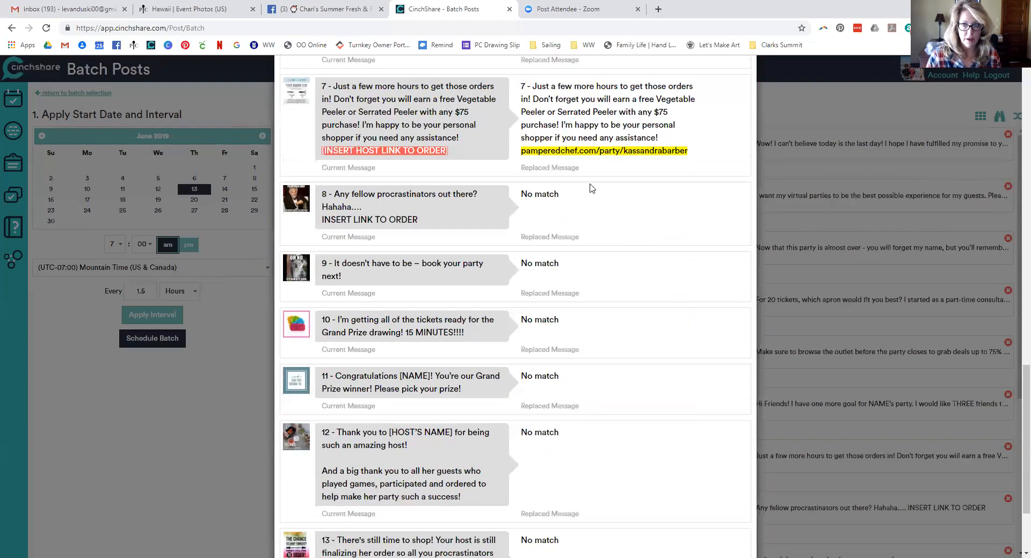
{"action": "left_click_drag", "start_coordinate": [419, 221], "coordinate": [322, 219]}
{"action": "key", "text": "ctrl+c"}
{"action": "scroll", "coordinate": [543, 320], "scroll_direction": "down", "scroll_amount": 3}
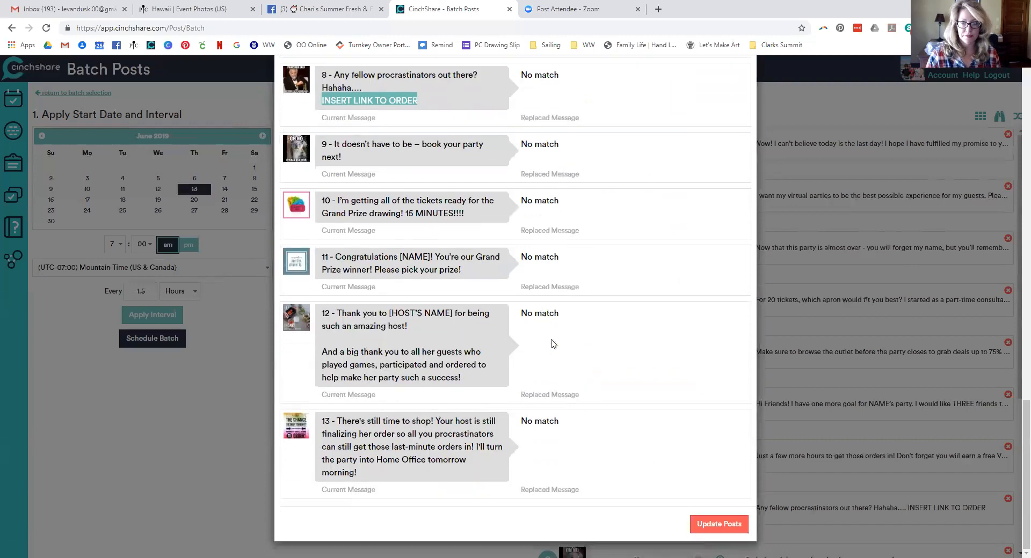
{"action": "left_click", "coordinate": [698, 524]}
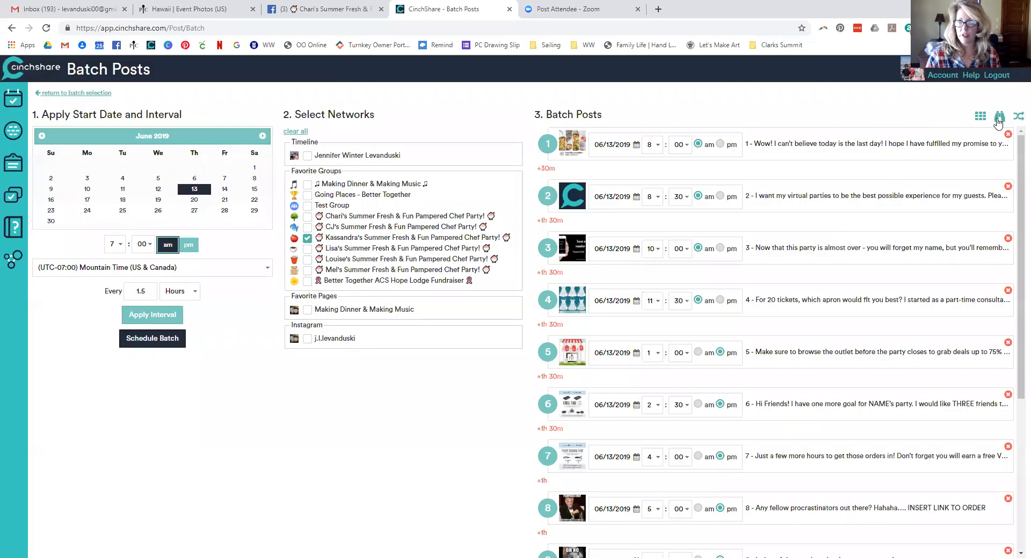
Replace INSERT LINK TO ORDER in message 8 with the host's party link
{"action": "left_click", "coordinate": [999, 116]}
{"action": "key", "text": "ctrl+v"}
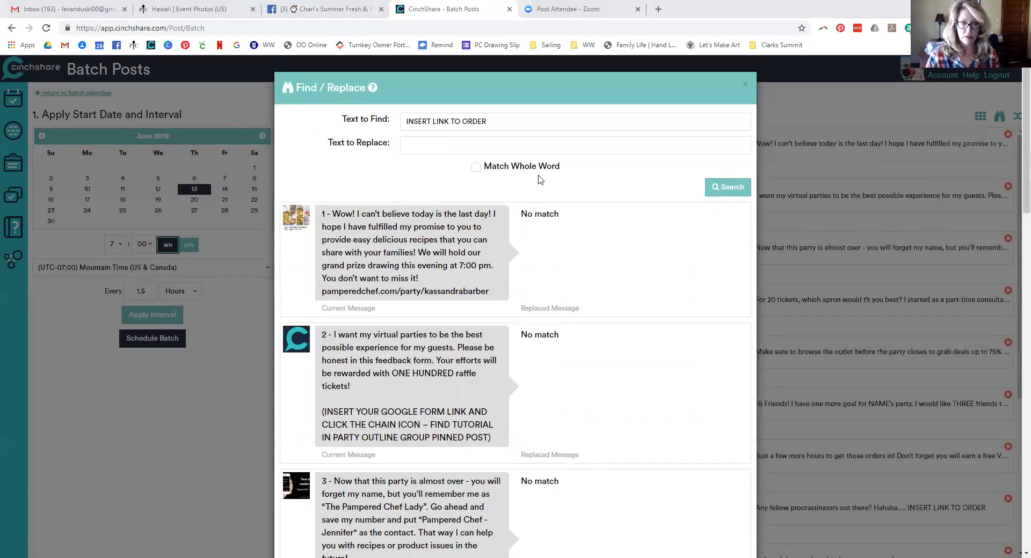
{"action": "left_click", "coordinate": [728, 187]}
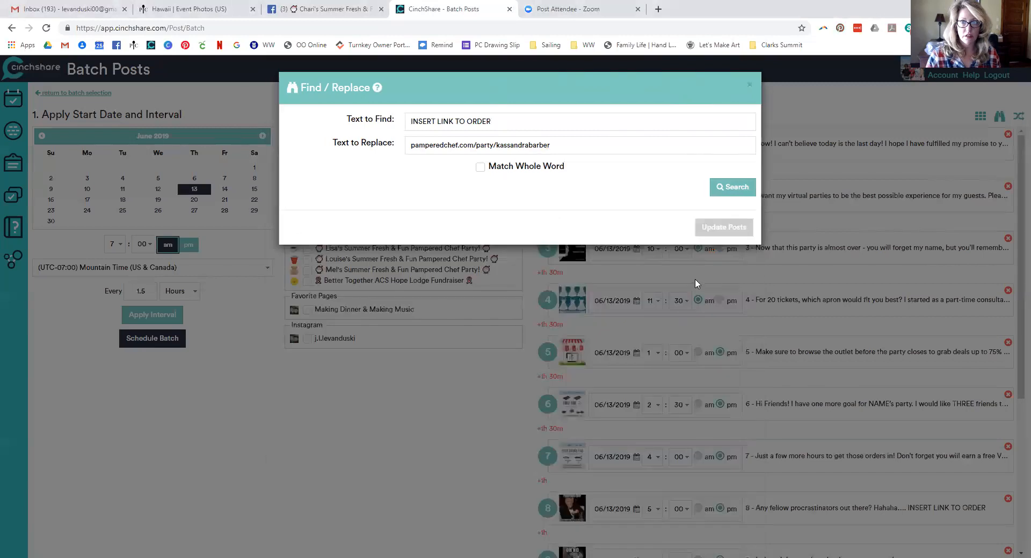
{"action": "scroll", "coordinate": [623, 298], "scroll_direction": "down", "scroll_amount": 4}
{"action": "scroll", "coordinate": [573, 298], "scroll_direction": "down", "scroll_amount": 15}
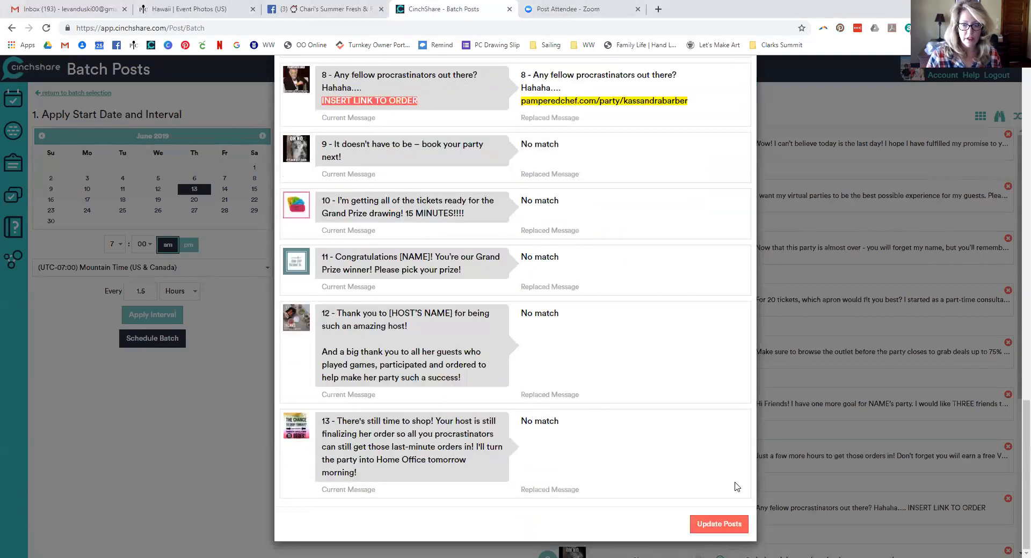
{"action": "left_click", "coordinate": [716, 525]}
{"action": "left_click", "coordinate": [998, 123]}
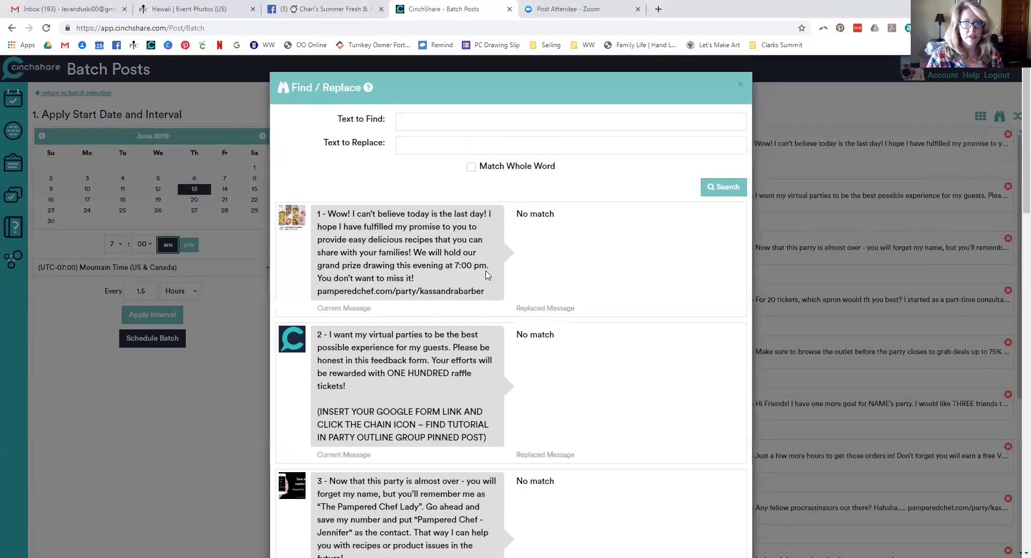
Open a new browser tab showing the Google start page
{"action": "scroll", "coordinate": [535, 355], "scroll_direction": "down", "scroll_amount": 1}
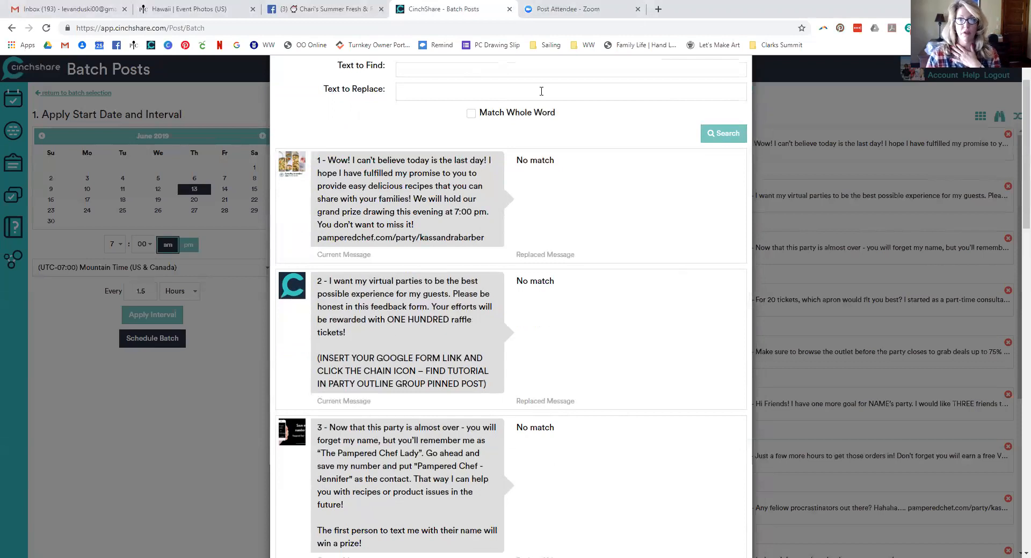
{"action": "left_click", "coordinate": [658, 9]}
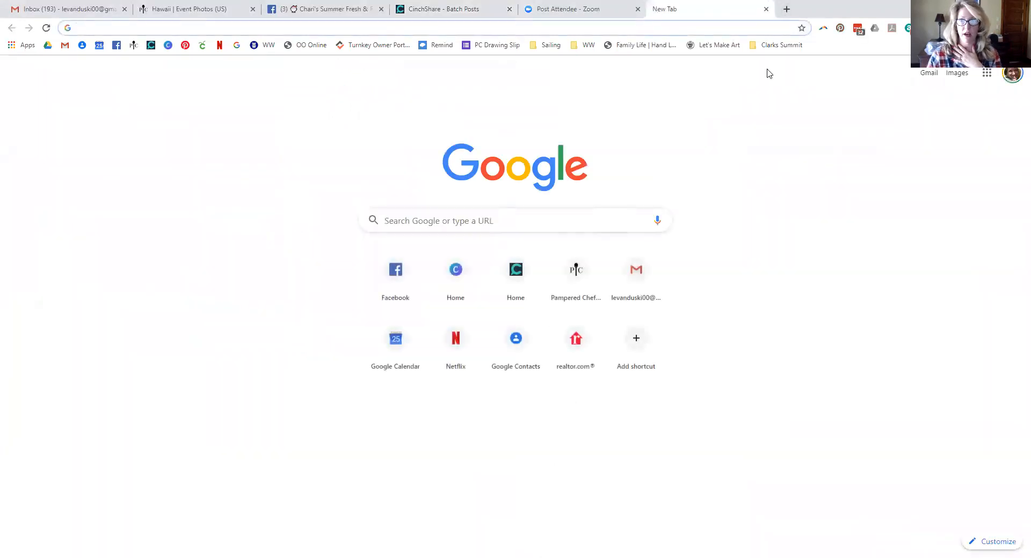
Open Google Drive from the apps grid, then close that tab to return to CinchShare
{"action": "left_click", "coordinate": [987, 73]}
{"action": "left_click", "coordinate": [906, 128]}
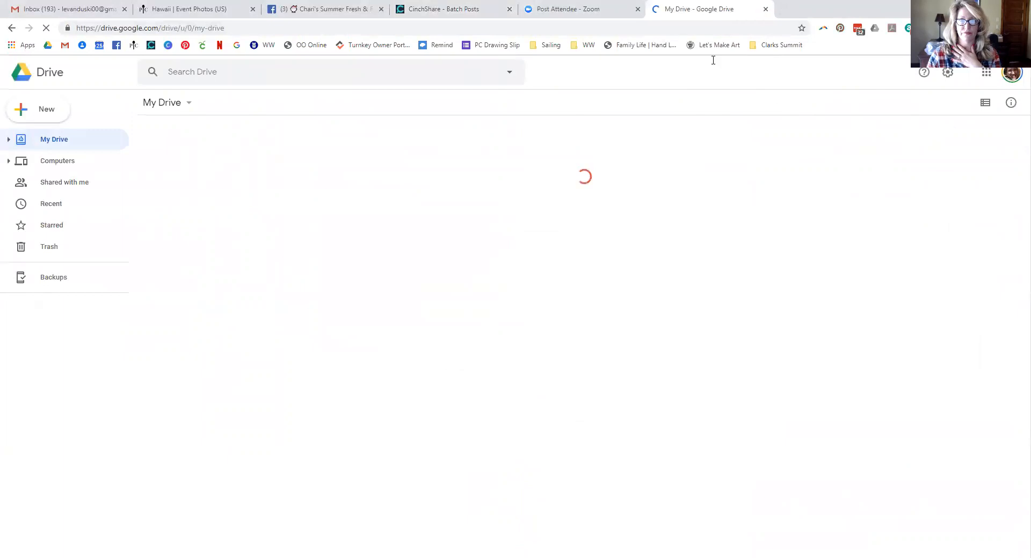
{"action": "key", "text": "ctrl+w"}
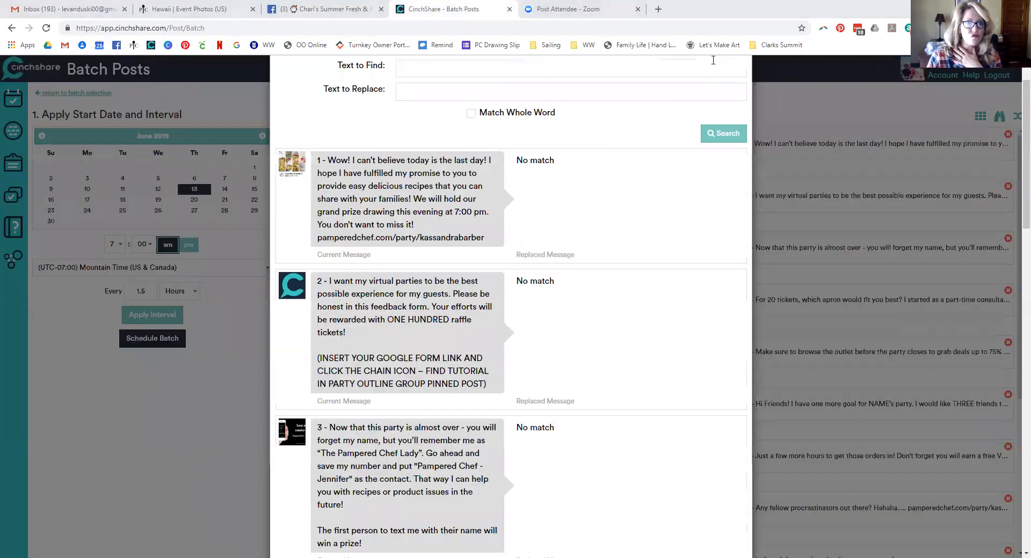
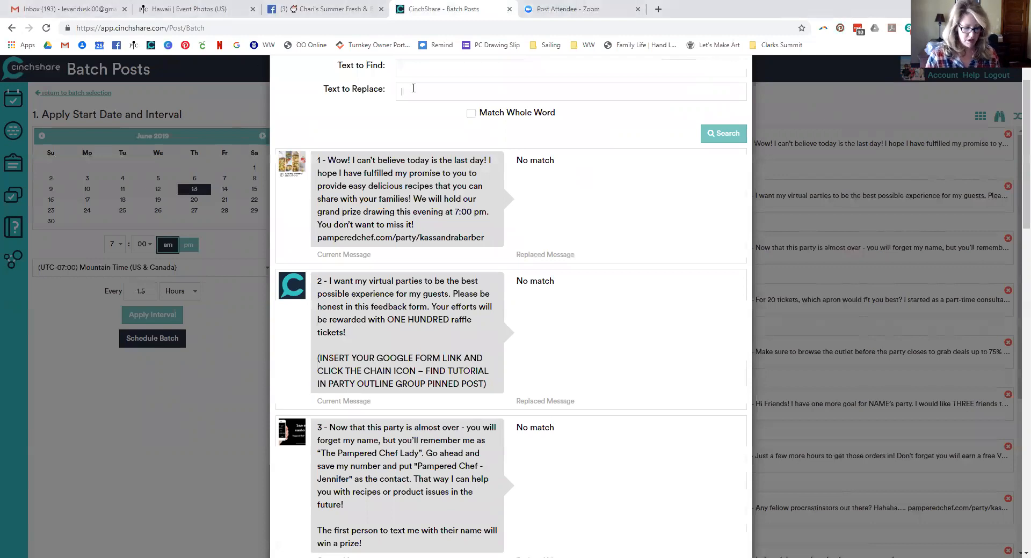
Remove the pasted Google Forms link from the replacement text
{"action": "type", "text": "https://forms.gle/6YVTxzhpD6jKRZLM8"}
{"action": "left_click_drag", "start_coordinate": [486, 384], "coordinate": [312, 358]}
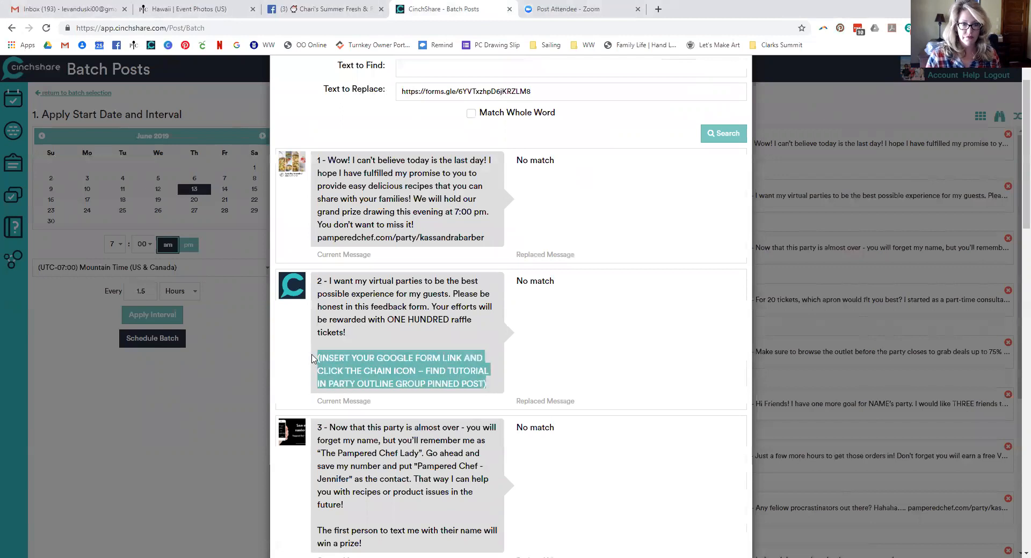
{"action": "left_click", "coordinate": [362, 317]}
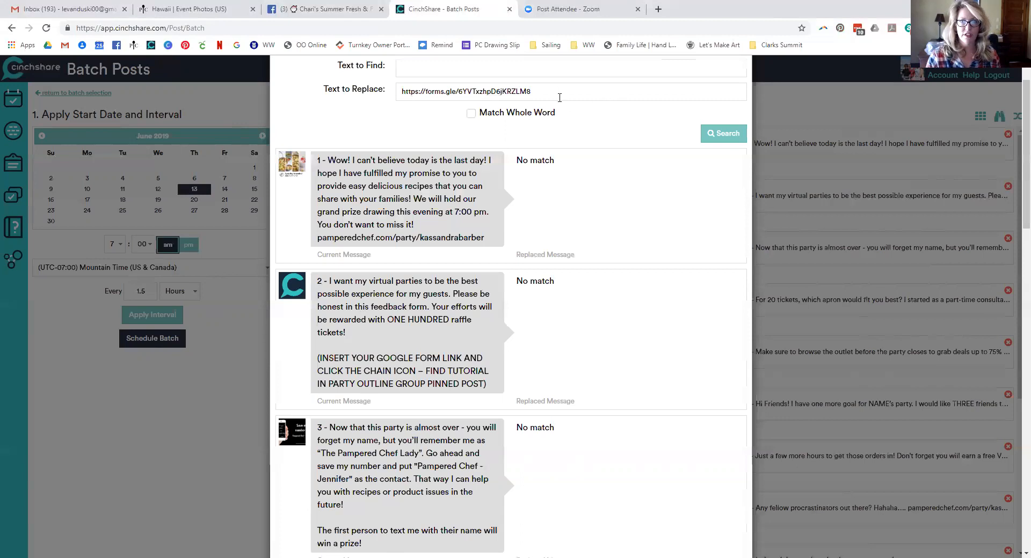
{"action": "left_click_drag", "start_coordinate": [560, 98], "coordinate": [360, 83]}
{"action": "key", "text": "BackSpace"}
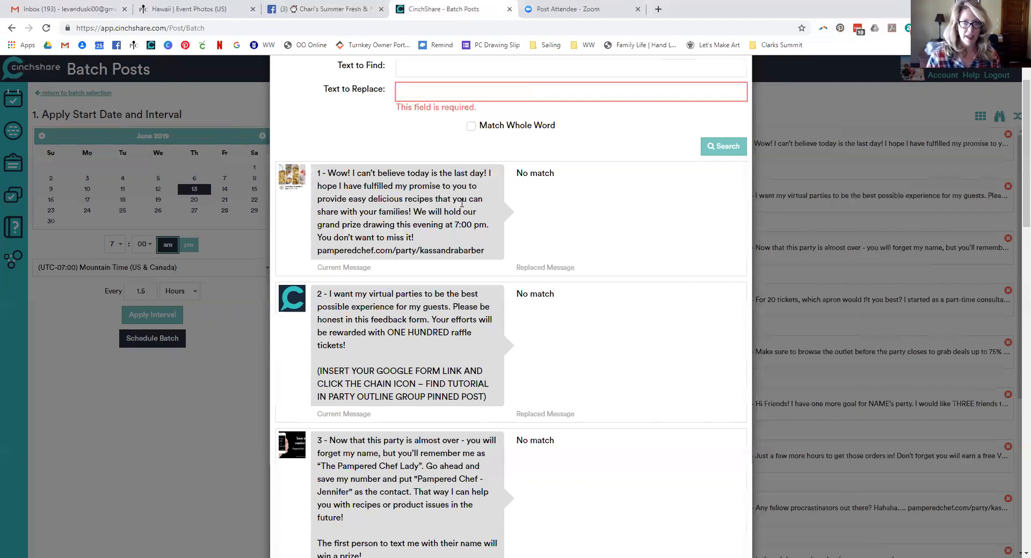
Copy the NAME's placeholder from post 6 into Text to Find
{"action": "scroll", "coordinate": [553, 269], "scroll_direction": "down", "scroll_amount": 3}
{"action": "scroll", "coordinate": [544, 275], "scroll_direction": "down", "scroll_amount": 5}
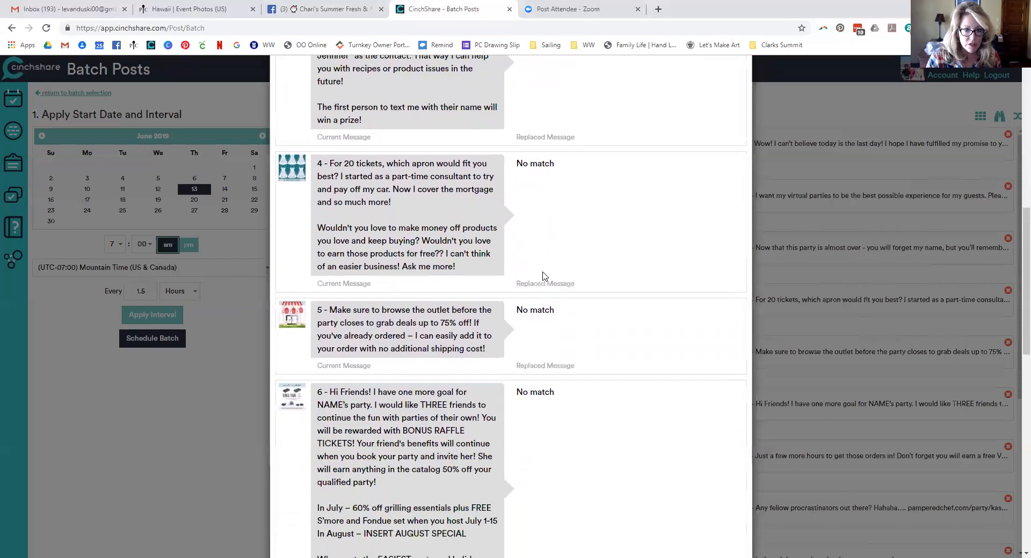
{"action": "scroll", "coordinate": [544, 276], "scroll_direction": "down", "scroll_amount": 1}
{"action": "double_click", "coordinate": [330, 358]}
{"action": "key", "text": "ctrl+c"}
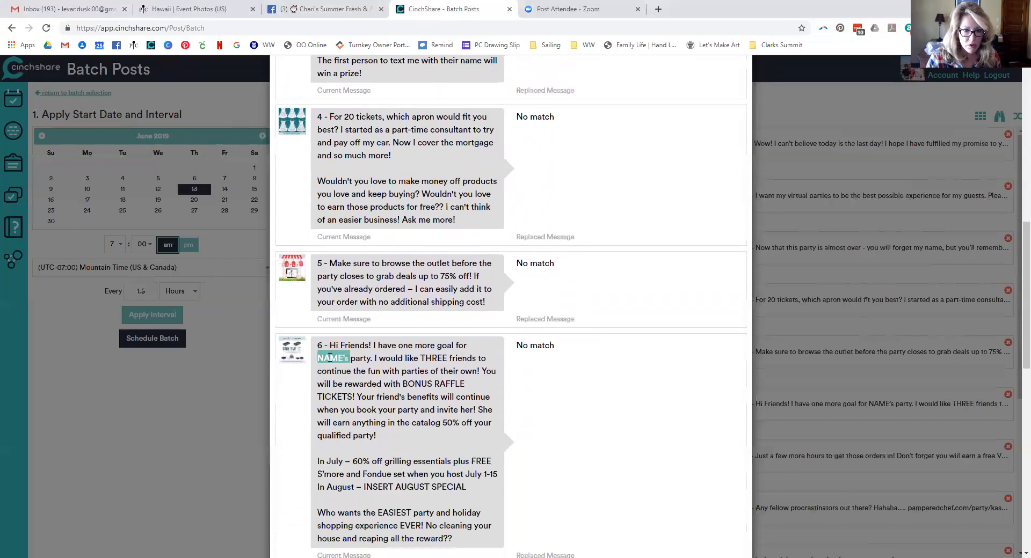
{"action": "scroll", "coordinate": [415, 371], "scroll_direction": "up", "scroll_amount": 11}
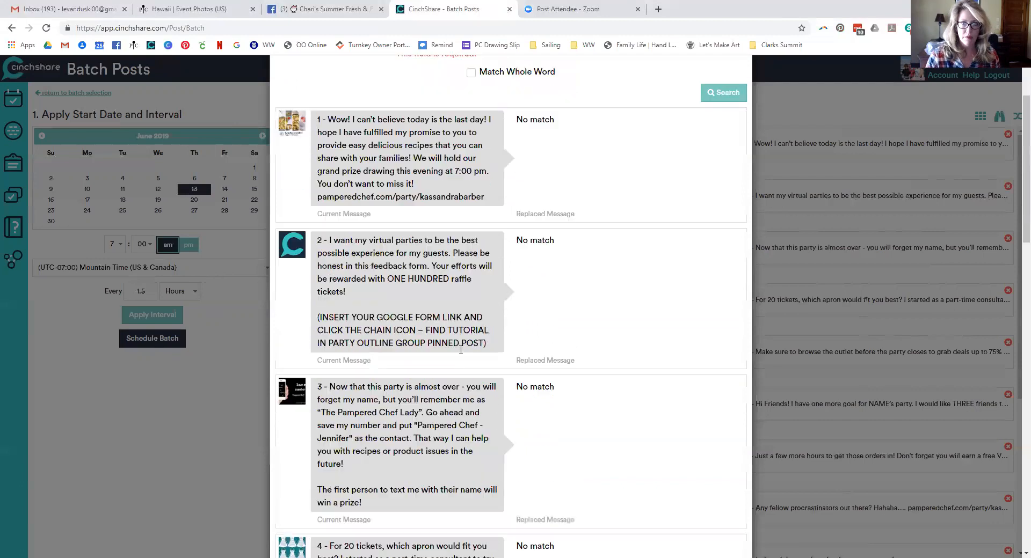
{"action": "left_click", "coordinate": [462, 126]}
{"action": "key", "text": "ctrl+v"}
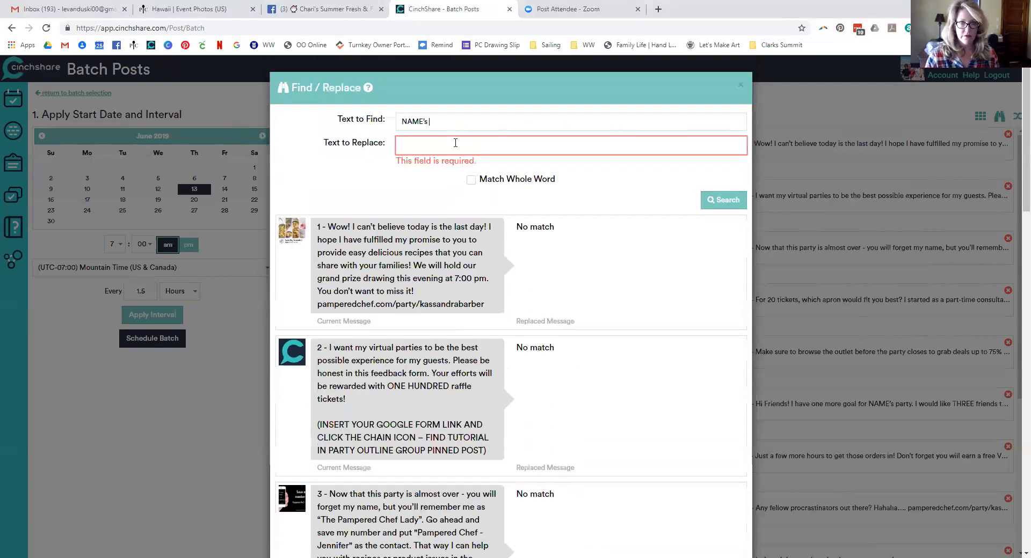
Replace NAME's with the host's possessive name across the batch and update the posts
{"action": "type", "text": "Kassandra's"}
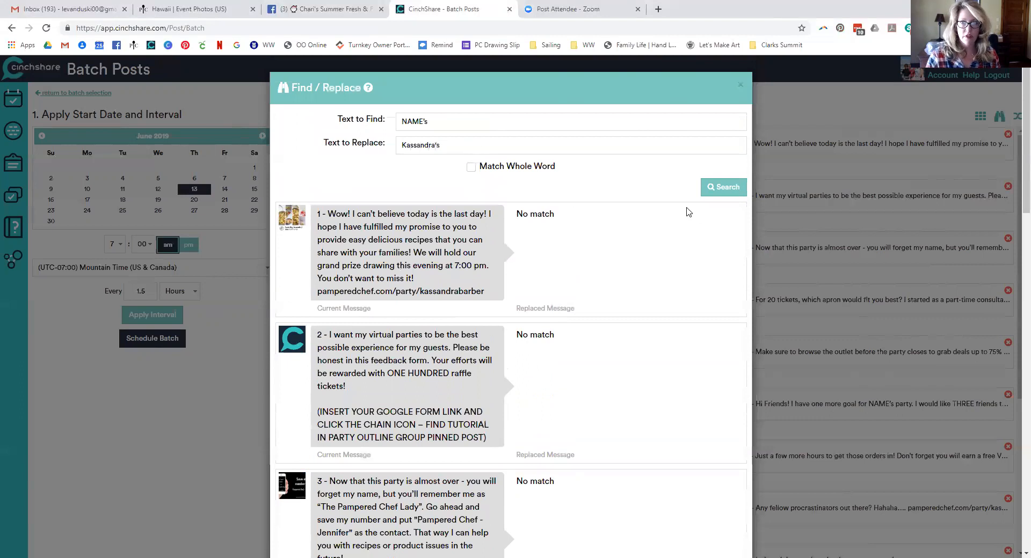
{"action": "left_click", "coordinate": [724, 187]}
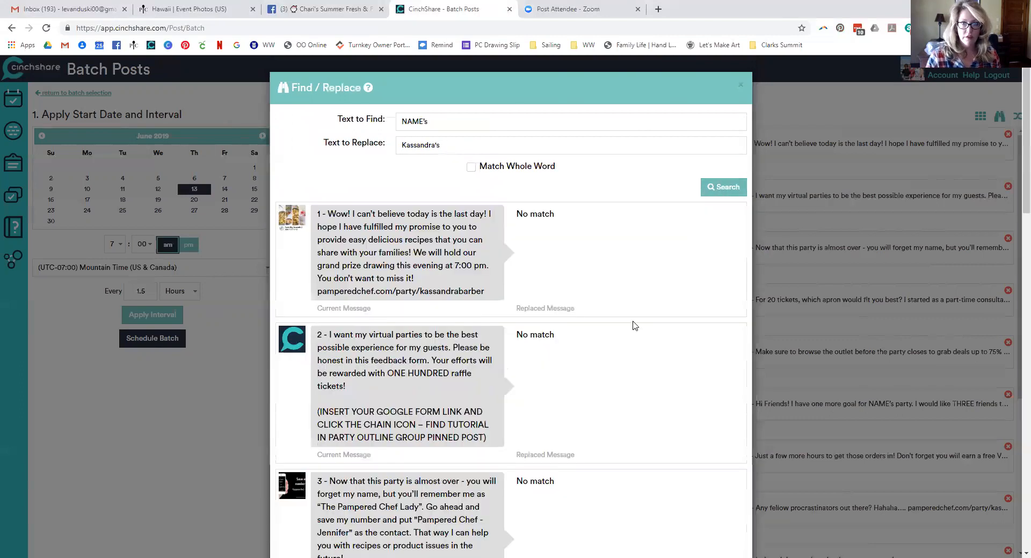
{"action": "scroll", "coordinate": [622, 331], "scroll_direction": "down", "scroll_amount": 5}
{"action": "scroll", "coordinate": [620, 333], "scroll_direction": "down", "scroll_amount": 7}
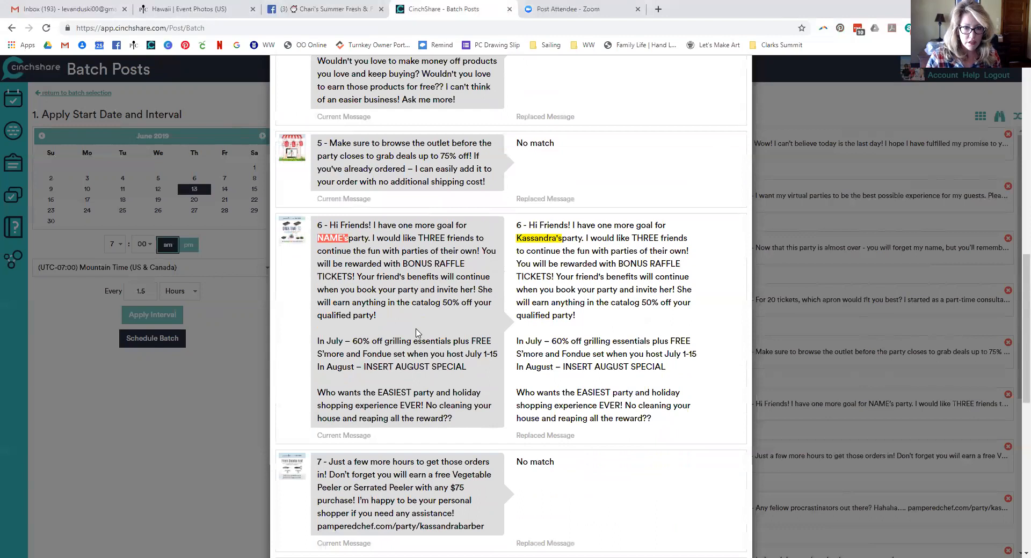
{"action": "scroll", "coordinate": [427, 355], "scroll_direction": "down", "scroll_amount": 1}
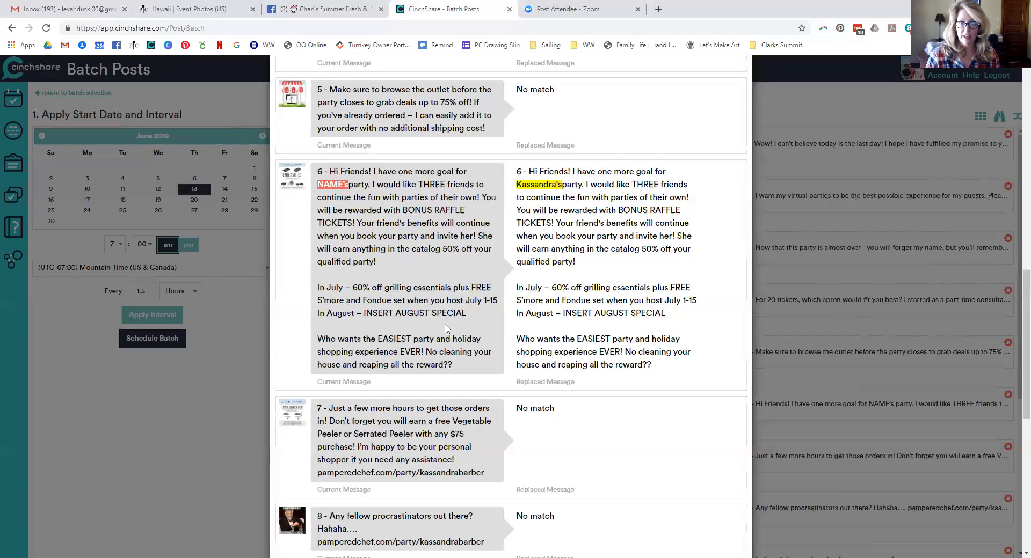
{"action": "scroll", "coordinate": [445, 329], "scroll_direction": "down", "scroll_amount": 7}
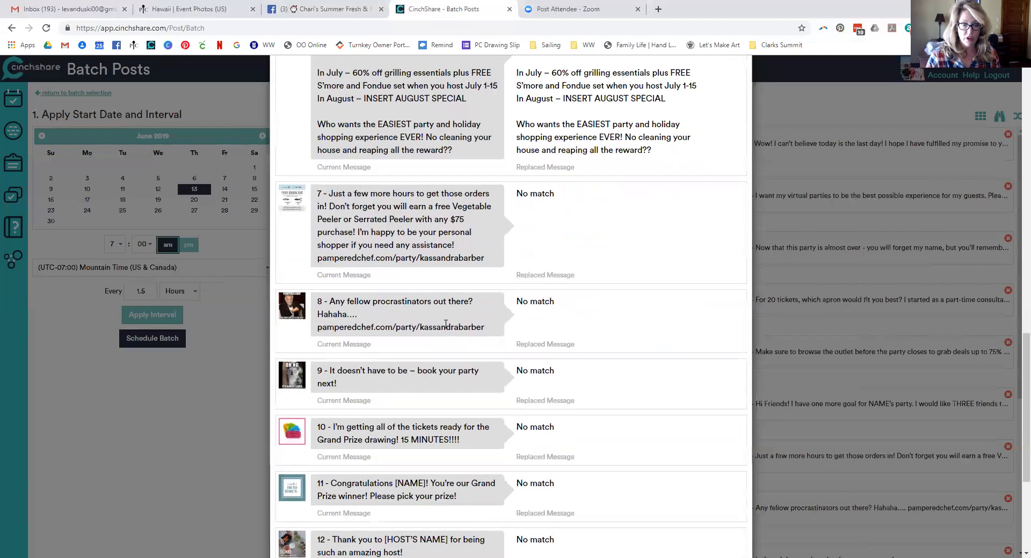
{"action": "scroll", "coordinate": [445, 326], "scroll_direction": "down", "scroll_amount": 2}
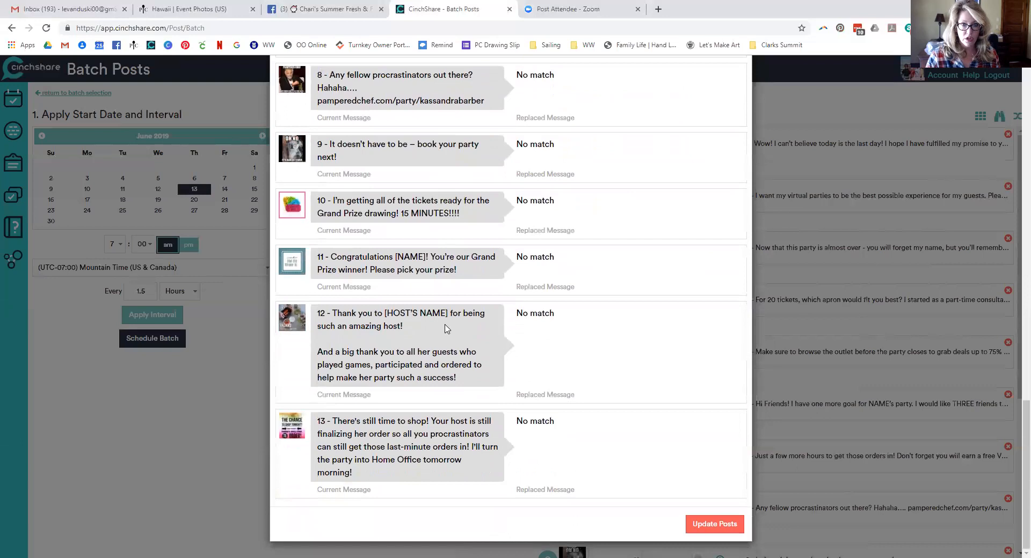
{"action": "left_click", "coordinate": [713, 524]}
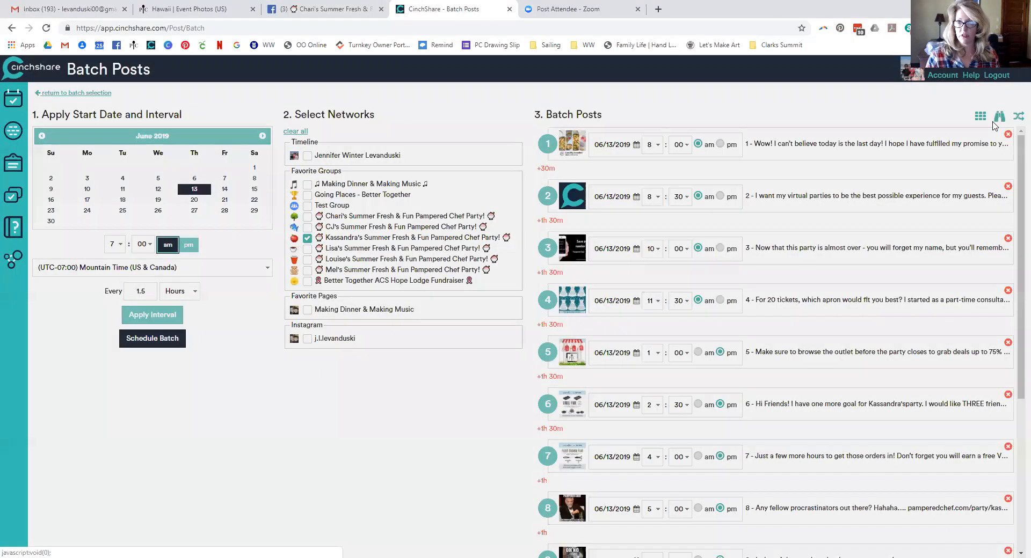
Swap post 12's [HOST'S NAME] placeholder for the host's first name and update the posts
{"action": "left_click", "coordinate": [999, 120]}
{"action": "scroll", "coordinate": [519, 238], "scroll_direction": "down", "scroll_amount": 14}
{"action": "scroll", "coordinate": [512, 235], "scroll_direction": "down", "scroll_amount": 7}
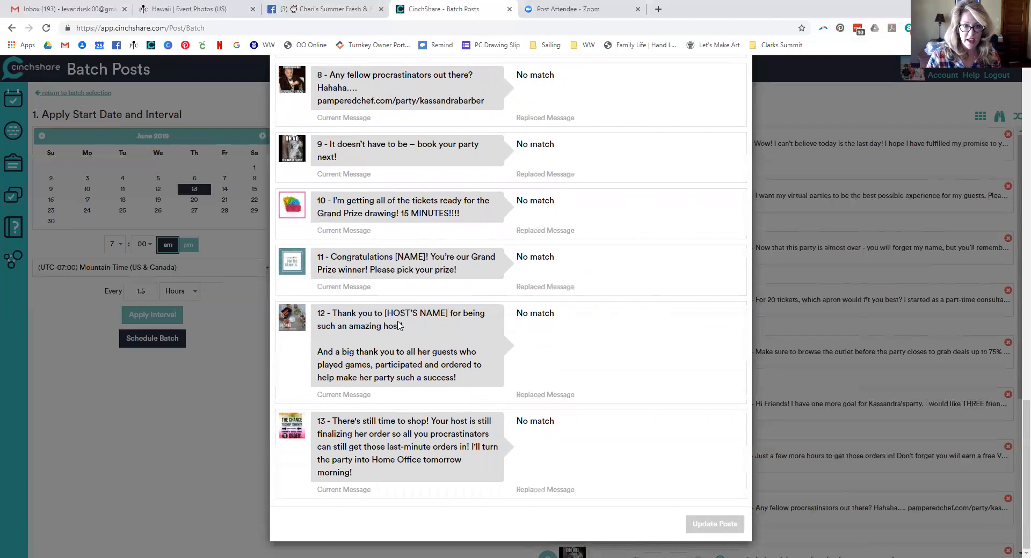
{"action": "left_click_drag", "start_coordinate": [386, 313], "coordinate": [447, 311]}
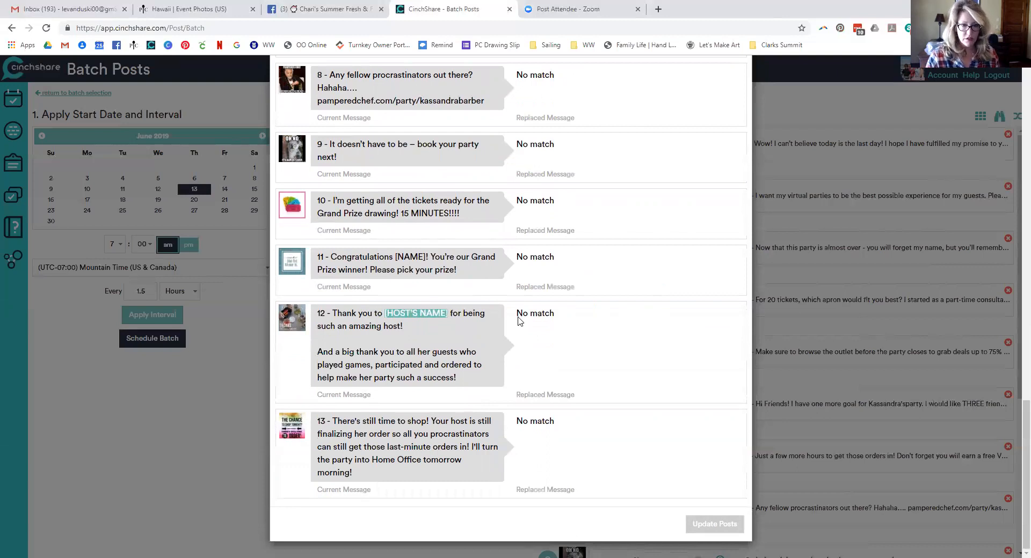
{"action": "scroll", "coordinate": [518, 320], "scroll_direction": "up", "scroll_amount": 12}
{"action": "type", "text": "[HOST'S NAME]"}
{"action": "left_click", "coordinate": [430, 144]}
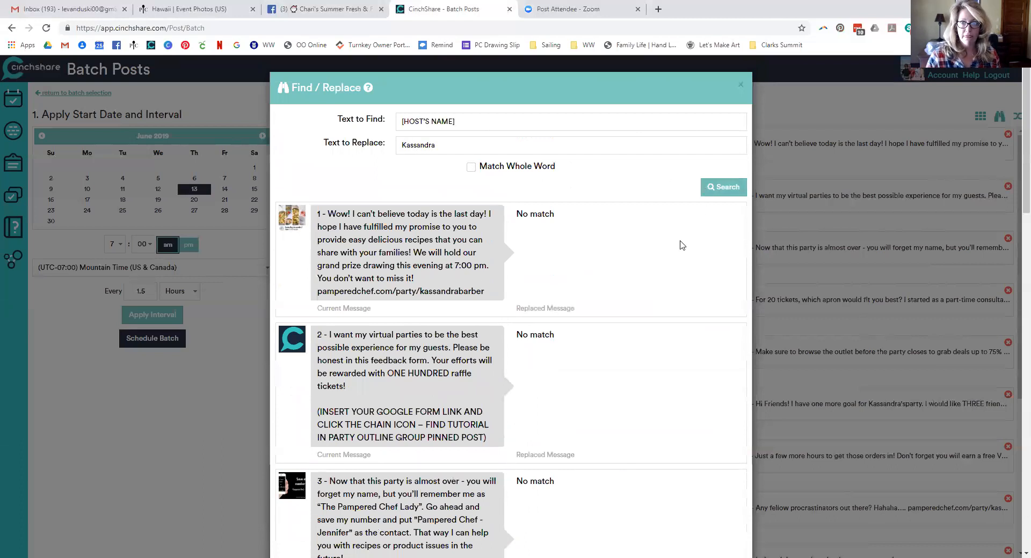
{"action": "left_click", "coordinate": [702, 187]}
{"action": "scroll", "coordinate": [633, 246], "scroll_direction": "down", "scroll_amount": 8}
{"action": "scroll", "coordinate": [634, 246], "scroll_direction": "down", "scroll_amount": 10}
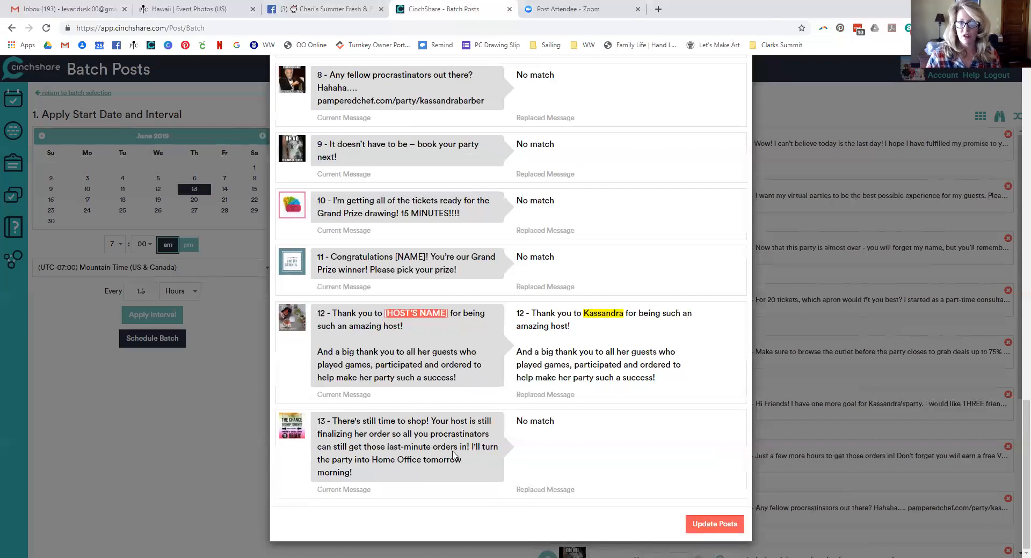
{"action": "left_click", "coordinate": [693, 525]}
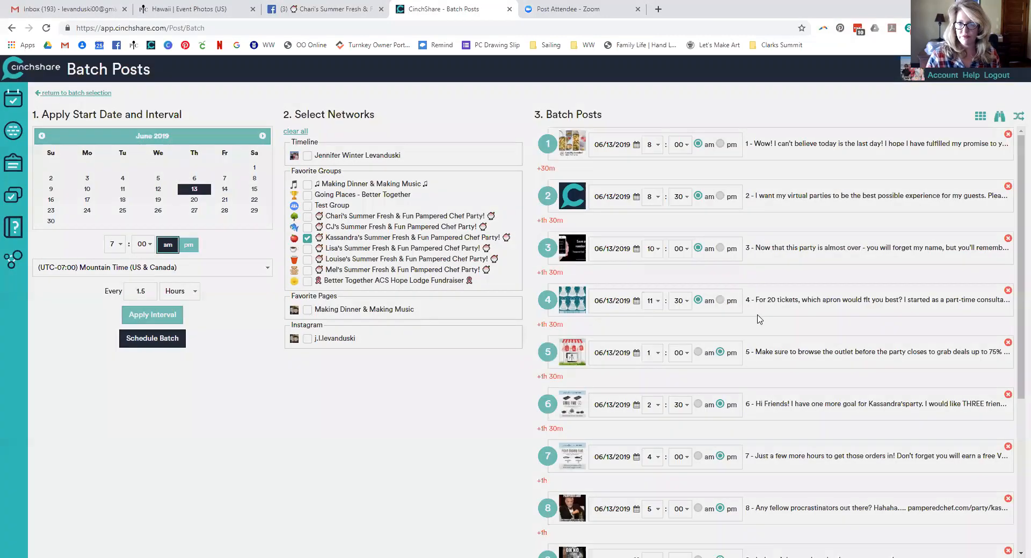
Copy the words 'Your host' from post 13 into Text to Find
{"action": "left_click", "coordinate": [1000, 117]}
{"action": "scroll", "coordinate": [591, 308], "scroll_direction": "down", "scroll_amount": 15}
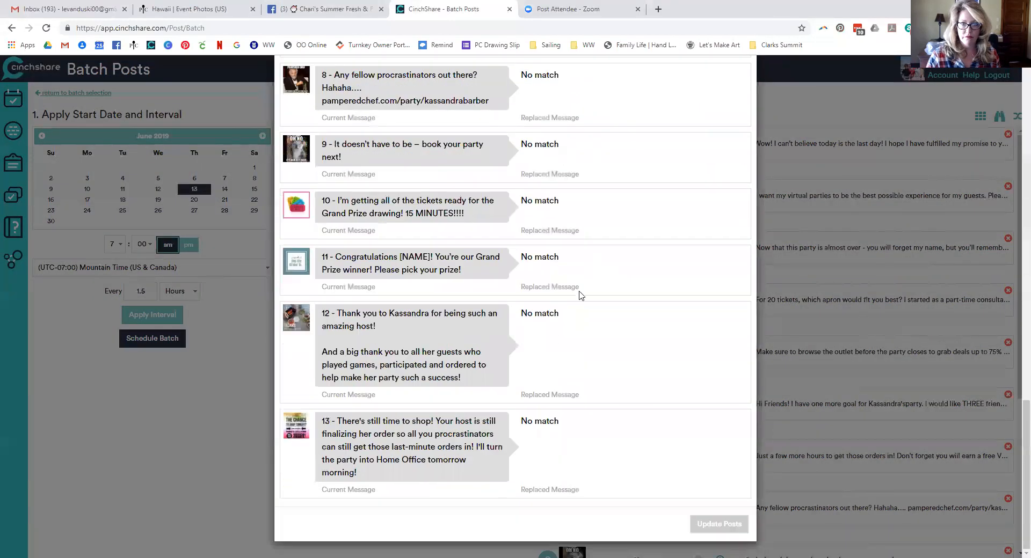
{"action": "left_click_drag", "start_coordinate": [439, 420], "coordinate": [470, 419]}
{"action": "left_click", "coordinate": [432, 419]}
{"action": "left_click_drag", "start_coordinate": [436, 421], "coordinate": [472, 420]}
{"action": "key", "text": "ctrl+c"}
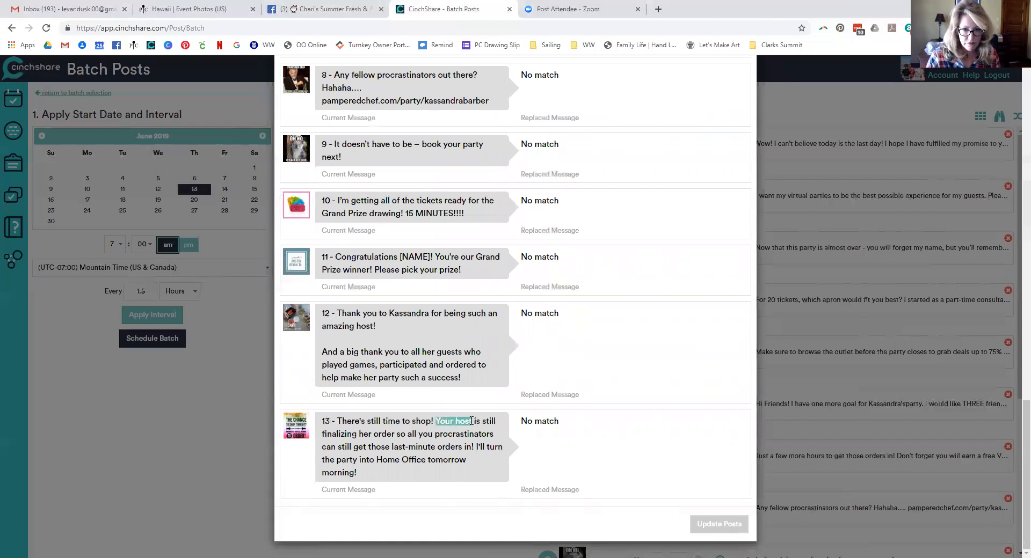
{"action": "scroll", "coordinate": [461, 322], "scroll_direction": "up", "scroll_amount": 15}
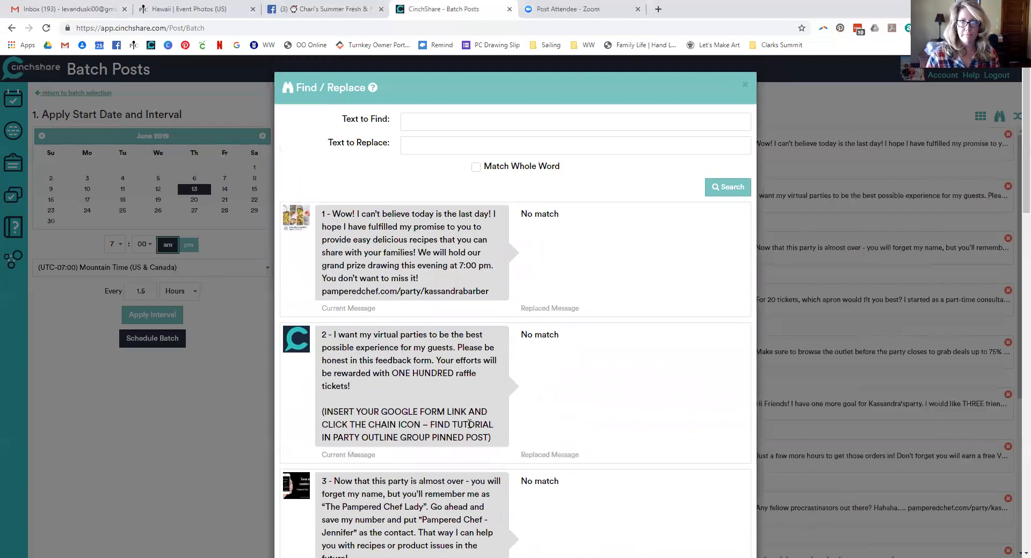
{"action": "left_click", "coordinate": [404, 121]}
{"action": "key", "text": "ctrl+v"}
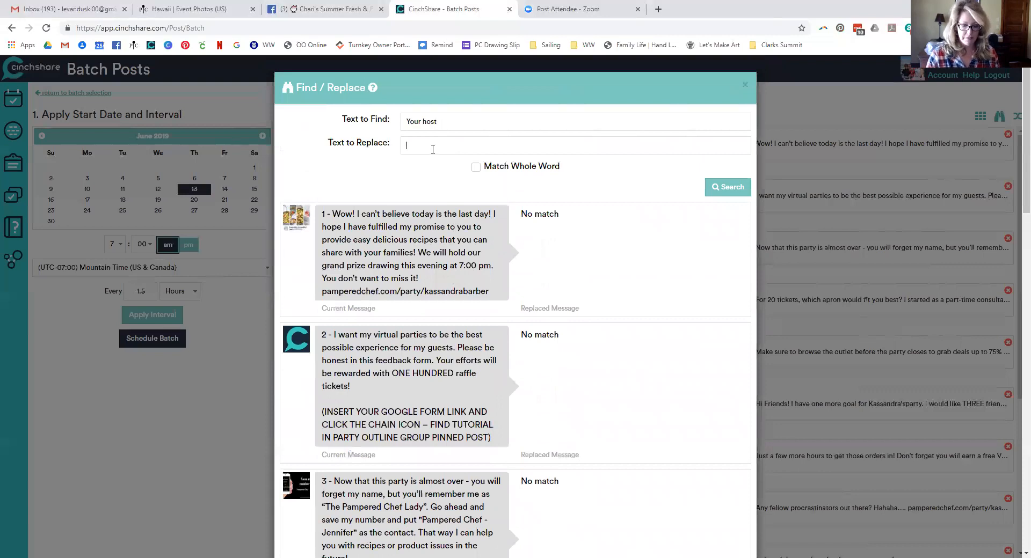
Replace 'Your host' with the host's first name, update posts, and schedule the batch
{"action": "left_click", "coordinate": [433, 149]}
{"action": "type", "text": "Kassandra"}
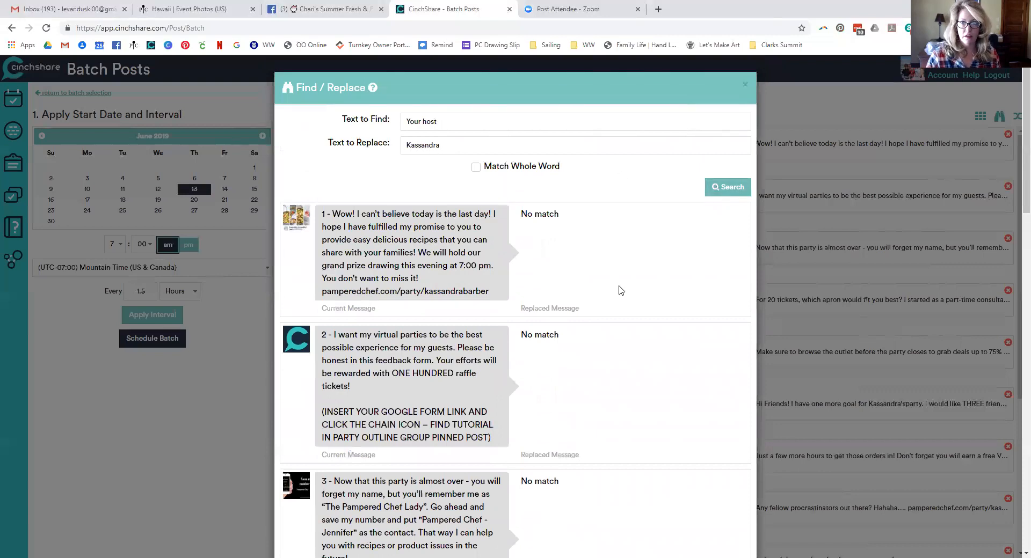
{"action": "scroll", "coordinate": [617, 284], "scroll_direction": "down", "scroll_amount": 15}
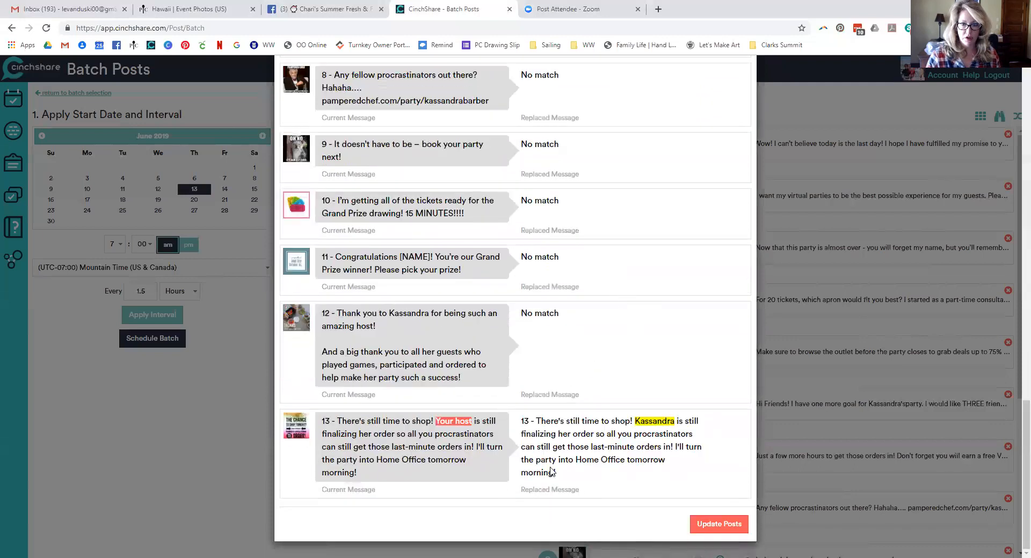
{"action": "left_click", "coordinate": [713, 525]}
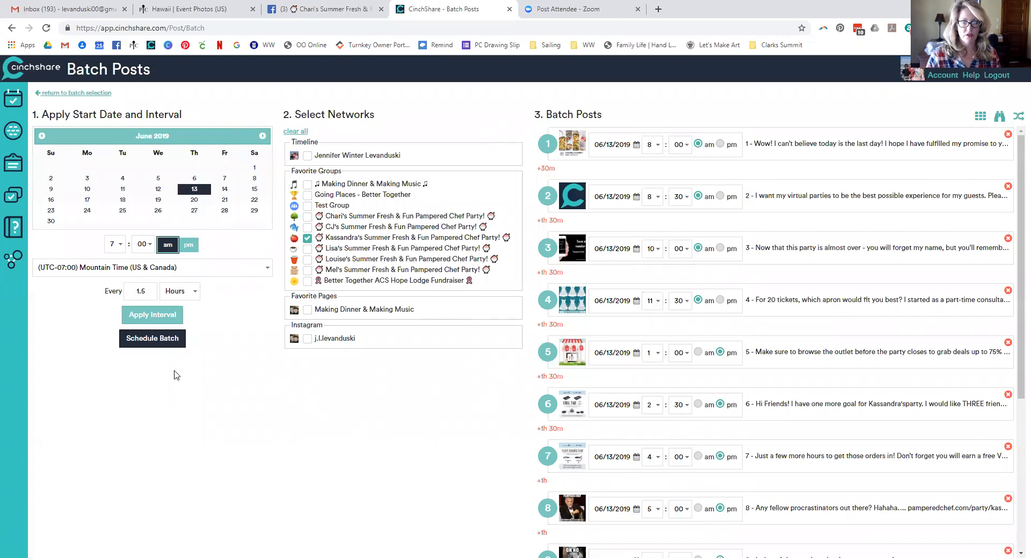
{"action": "left_click", "coordinate": [159, 341]}
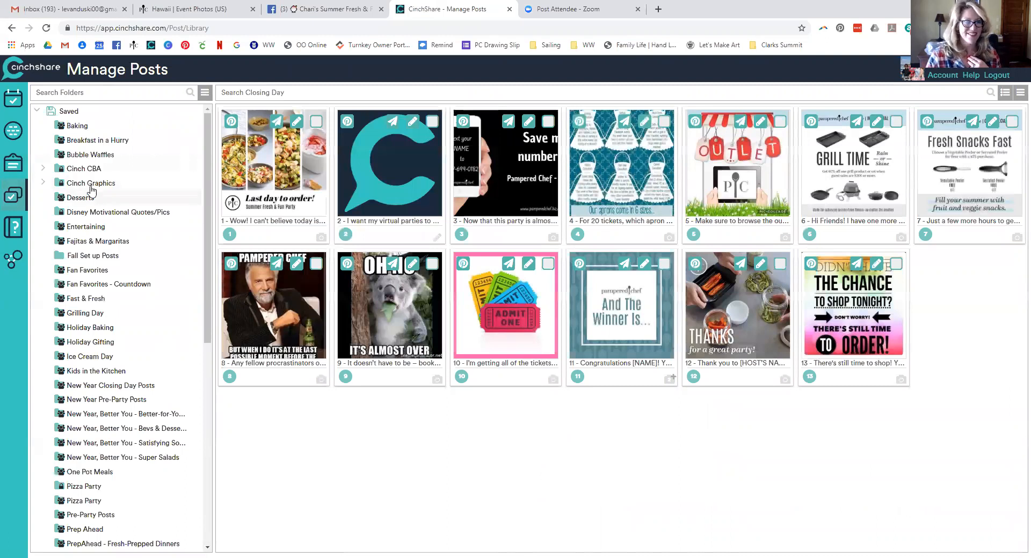
Go to the post library and sort upcoming items by Most Recent
{"action": "left_click", "coordinate": [14, 99]}
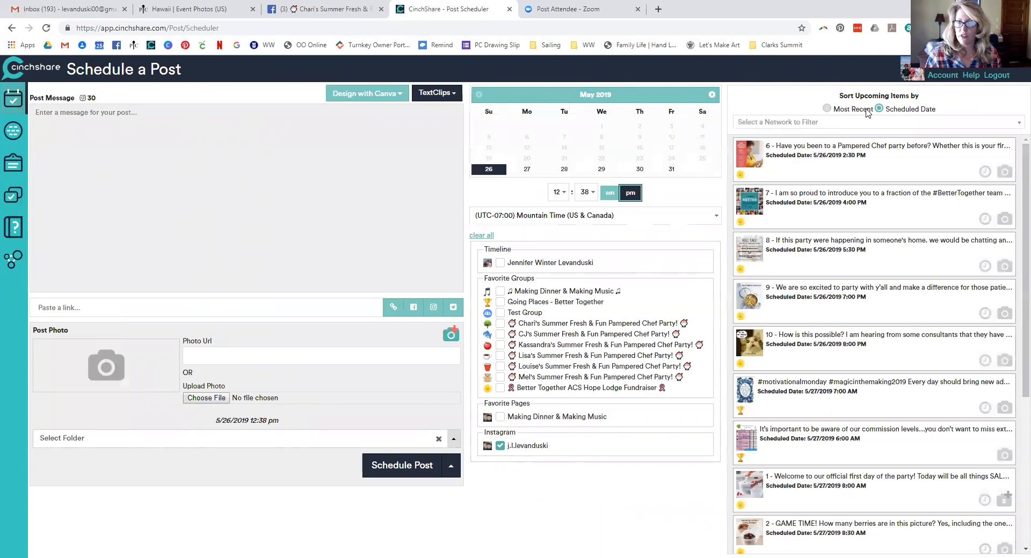
{"action": "left_click", "coordinate": [827, 109]}
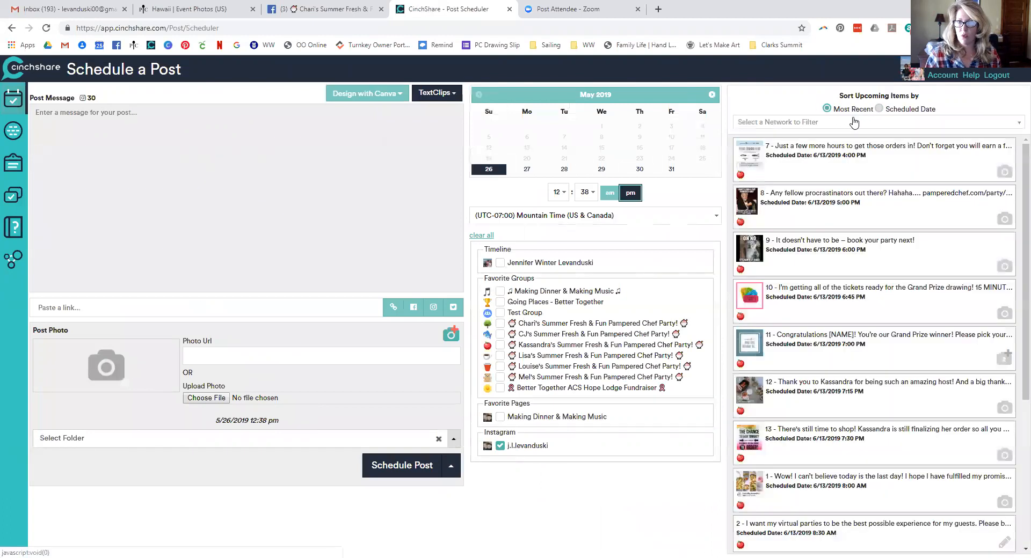
Sort upcoming items by Scheduled Date and filter to the host's Summer Fresh & Fun group
{"action": "left_click", "coordinate": [878, 109]}
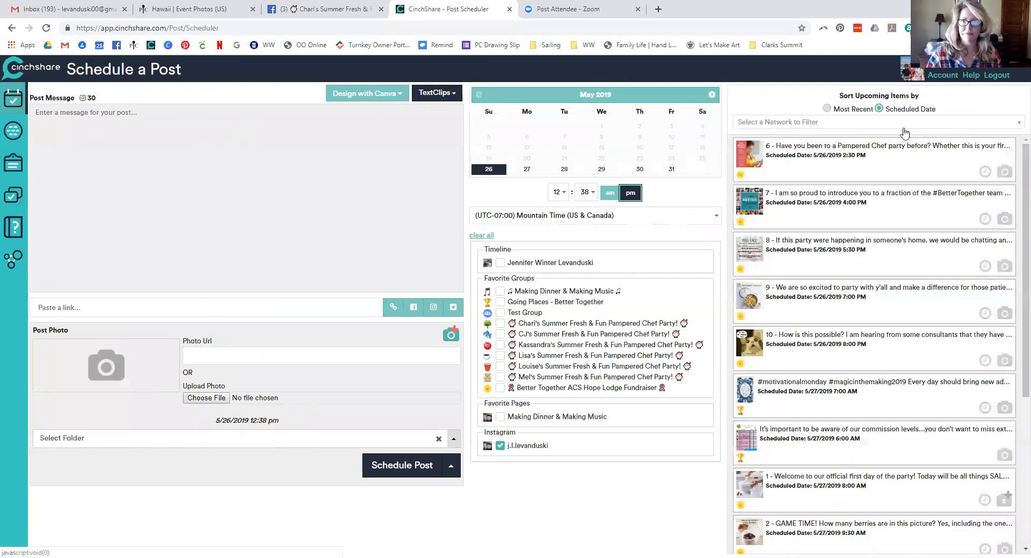
{"action": "left_click", "coordinate": [858, 128]}
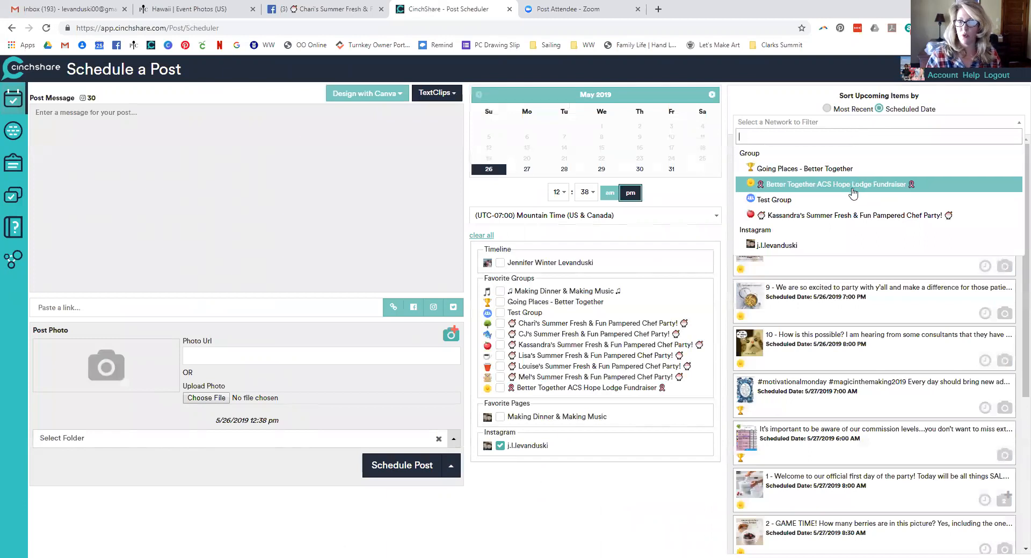
{"action": "left_click", "coordinate": [847, 215]}
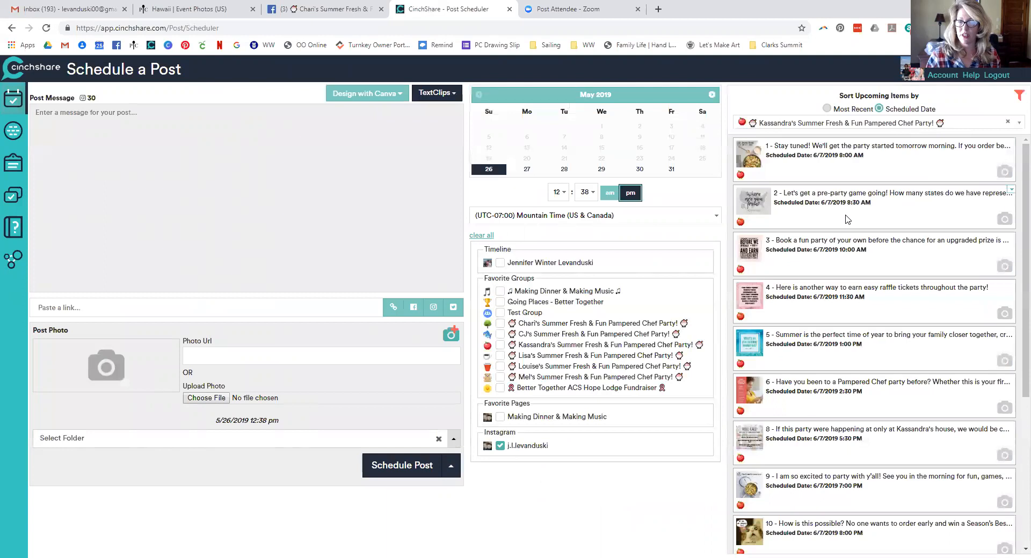
Scroll down to the 6/13/2019 posts and bring up post 2's options
{"action": "scroll", "coordinate": [893, 239], "scroll_direction": "down", "scroll_amount": 5}
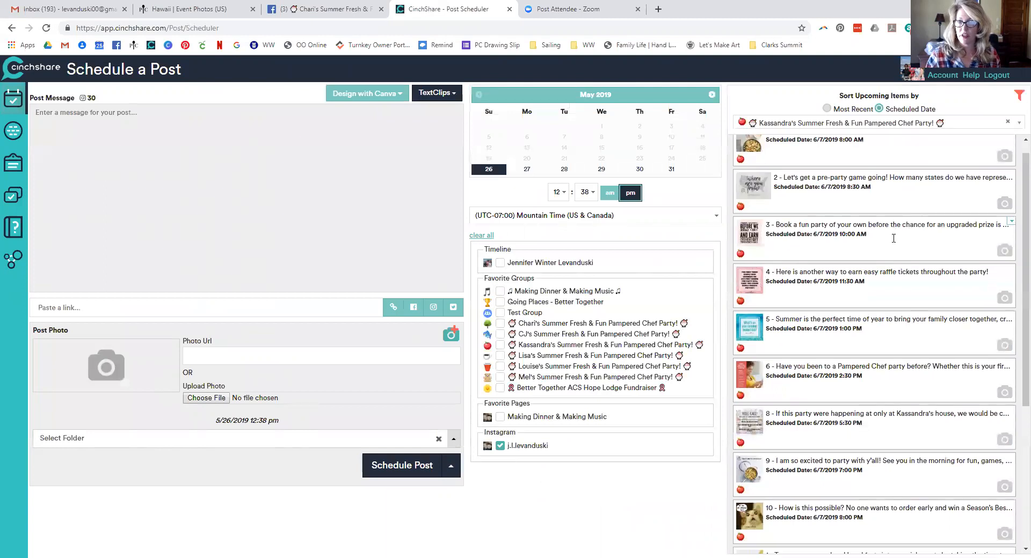
{"action": "scroll", "coordinate": [893, 242], "scroll_direction": "down", "scroll_amount": 12}
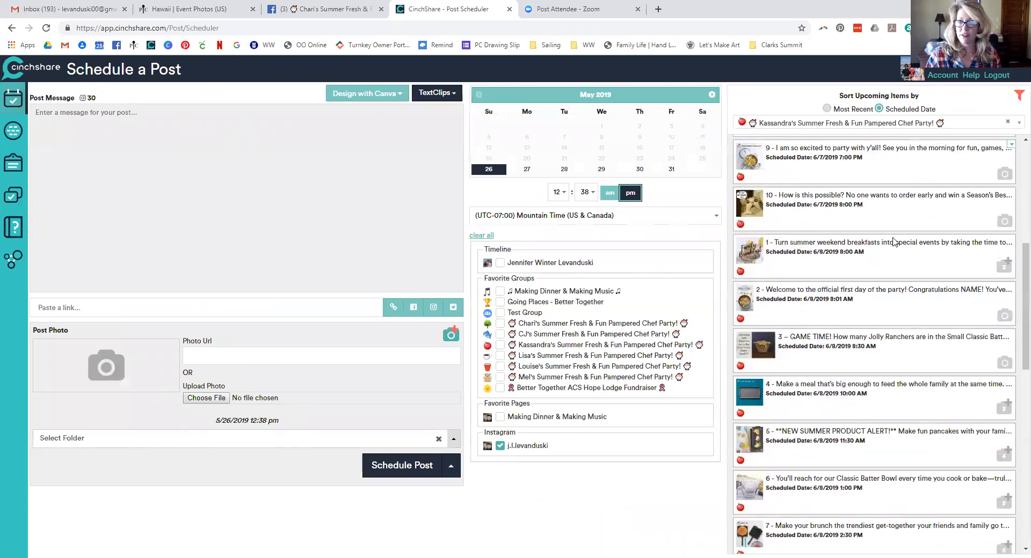
{"action": "scroll", "coordinate": [894, 245], "scroll_direction": "down", "scroll_amount": 15}
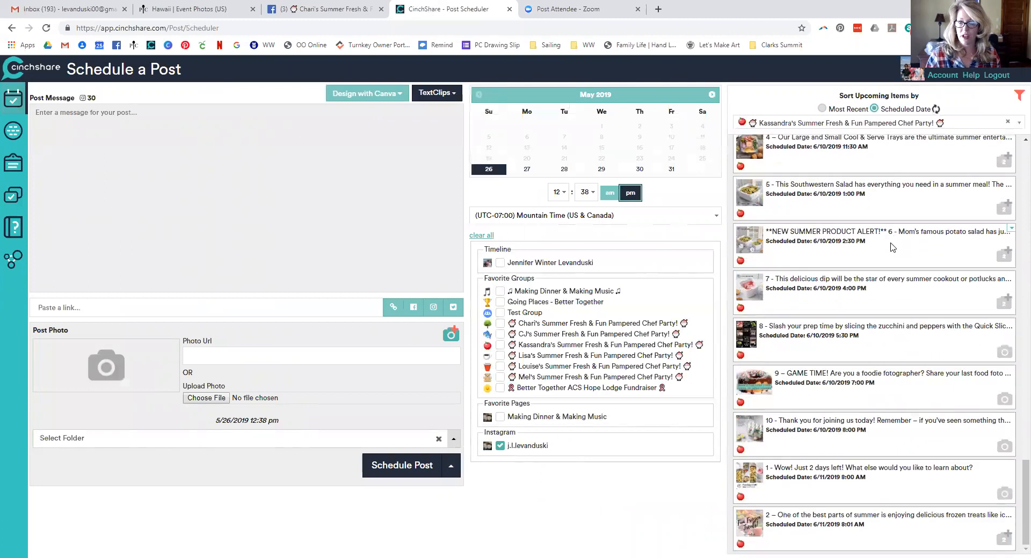
{"action": "scroll", "coordinate": [893, 247], "scroll_direction": "down", "scroll_amount": 15}
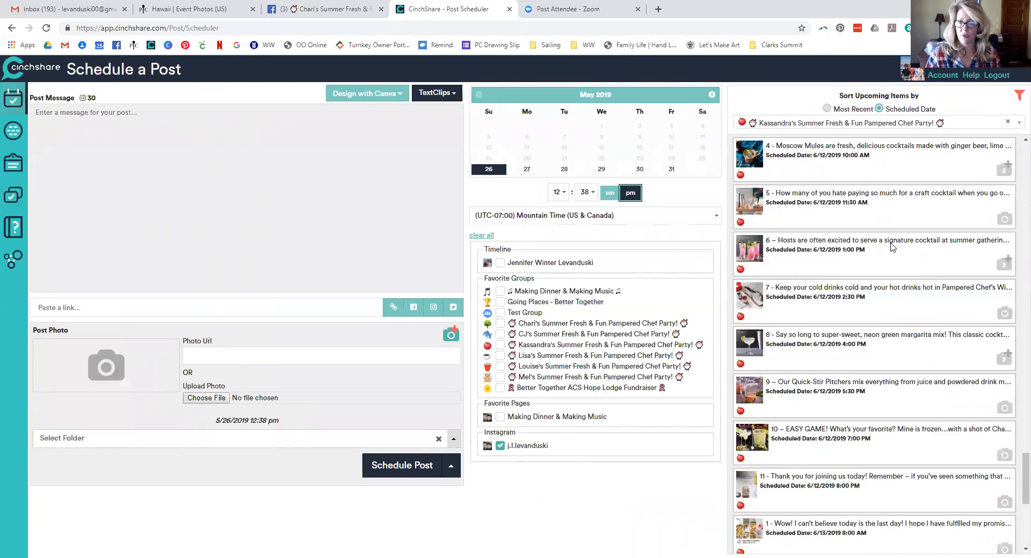
{"action": "scroll", "coordinate": [893, 247], "scroll_direction": "down", "scroll_amount": 5}
{"action": "scroll", "coordinate": [892, 248], "scroll_direction": "down", "scroll_amount": 1}
{"action": "scroll", "coordinate": [892, 247], "scroll_direction": "up", "scroll_amount": 1}
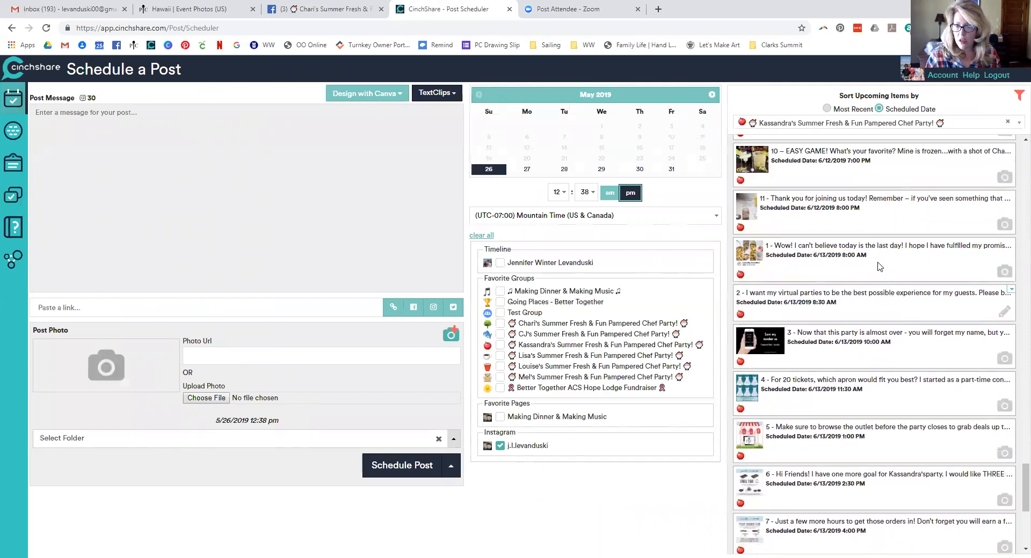
{"action": "left_click", "coordinate": [1011, 291]}
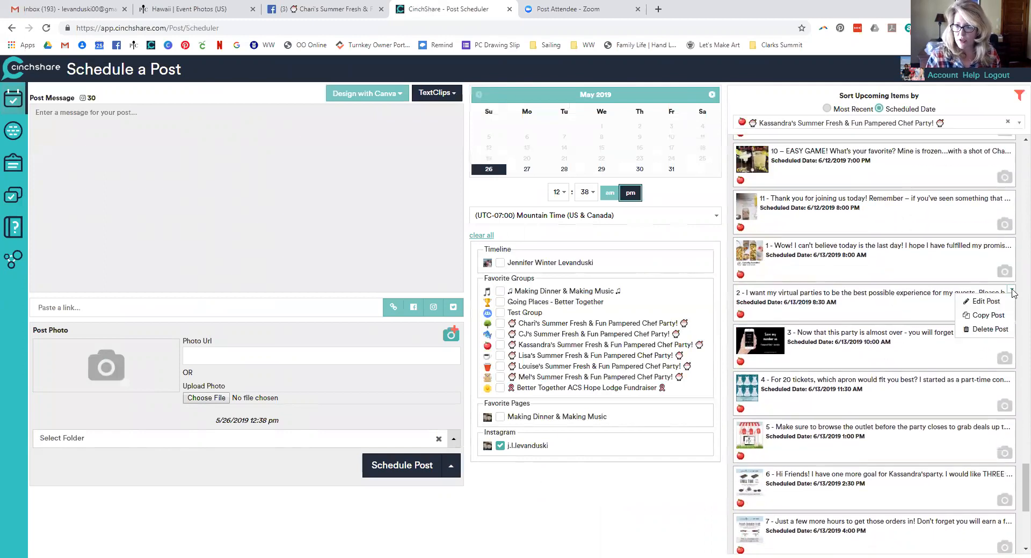
Replace post 2's INSERT YOUR GOOGLE FORM LINK paragraph with the form link preview, keeping 6/13/2019 8:30 am
{"action": "left_click", "coordinate": [987, 302]}
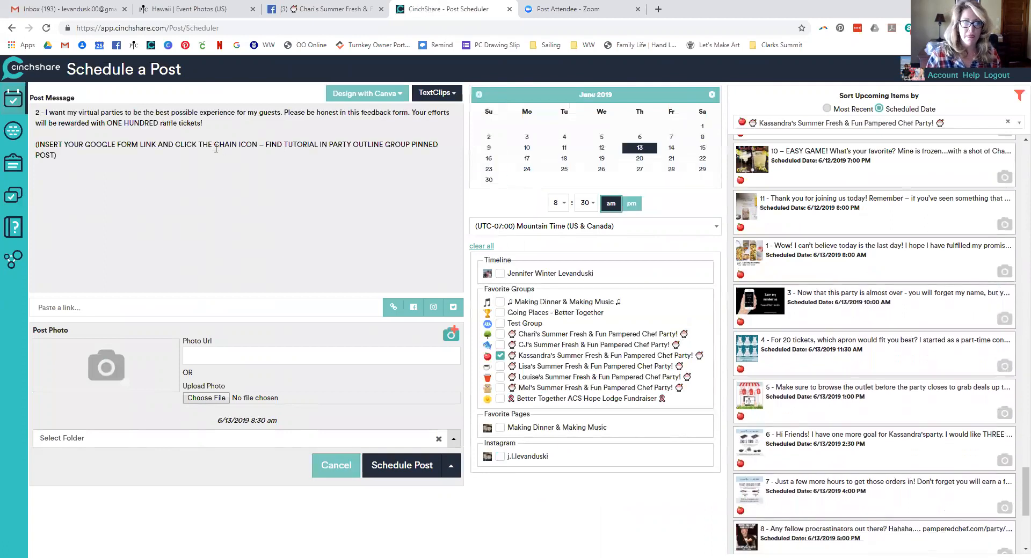
{"action": "triple_click", "coordinate": [34, 144]}
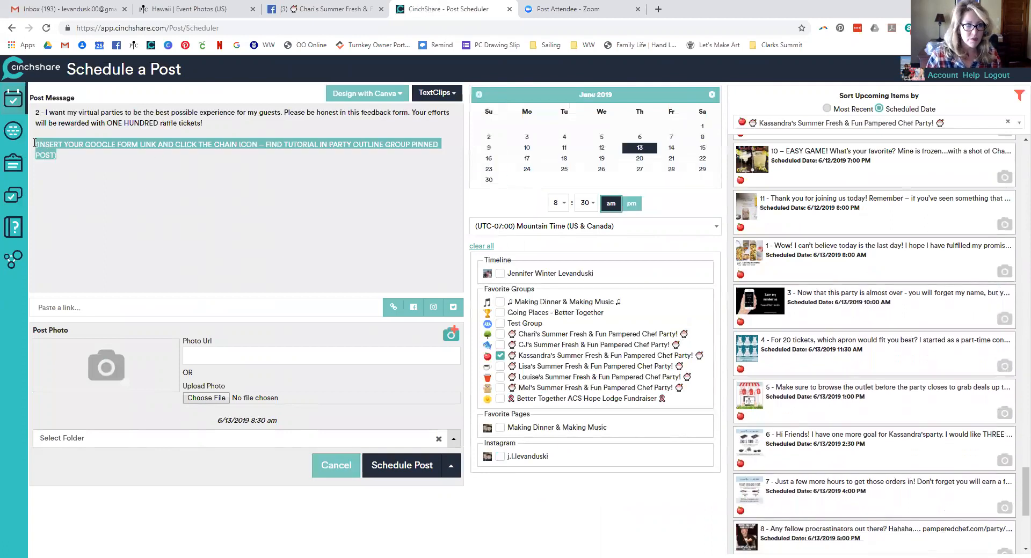
{"action": "key", "text": "BackSpace"}
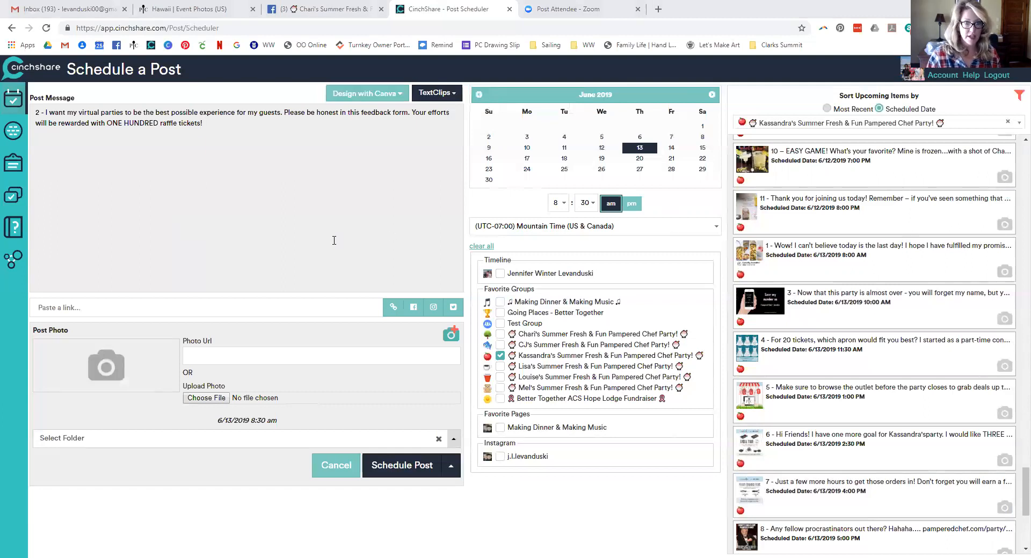
{"action": "left_click", "coordinate": [259, 307]}
{"action": "type", "text": "https://forms.gle/6YVTxzhpD6jKRZLM8"}
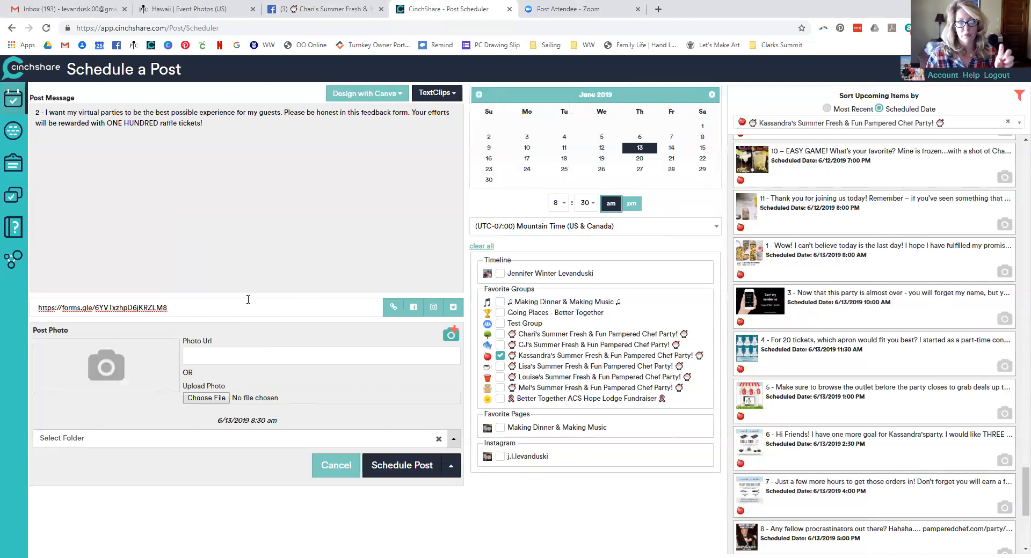
{"action": "left_click", "coordinate": [391, 309]}
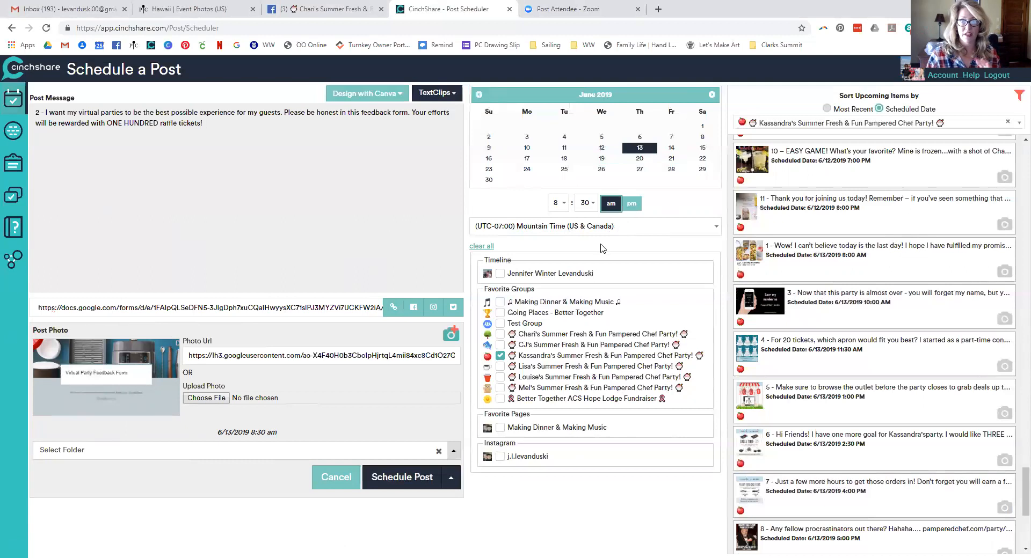
{"action": "left_click", "coordinate": [429, 466]}
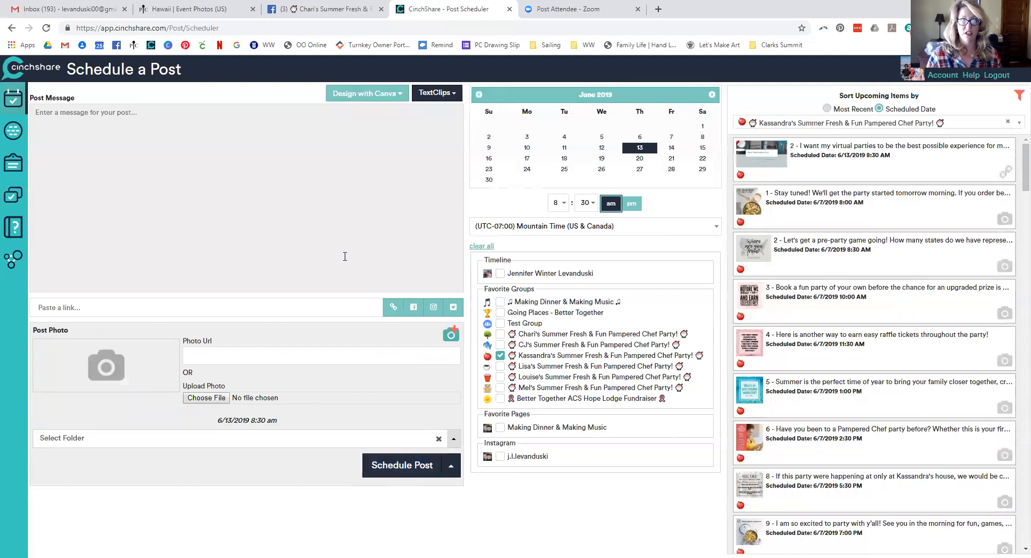
Search the library for the next host and expand History > Facebook > Facebook Groups
{"action": "left_click", "coordinate": [17, 197]}
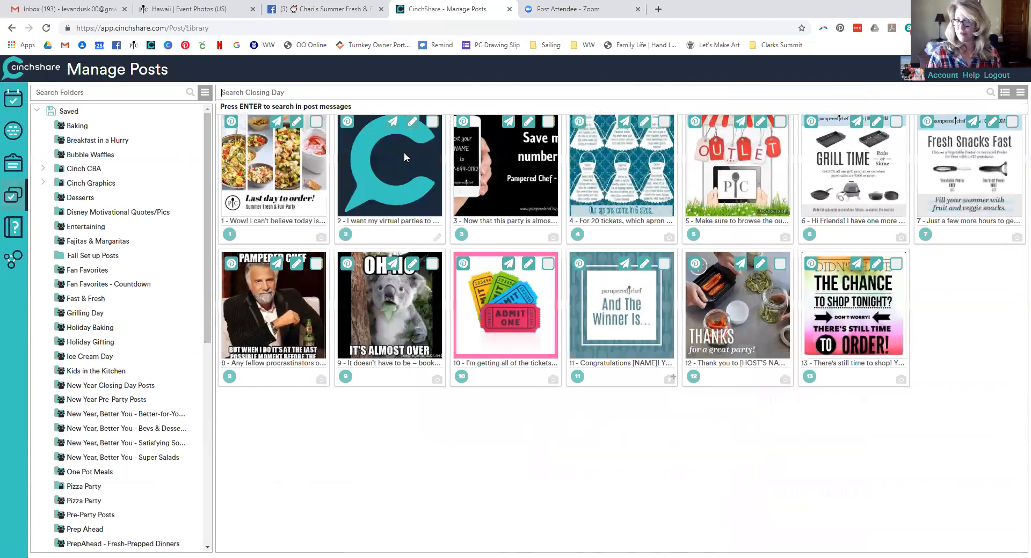
{"action": "type", "text": "lori"}
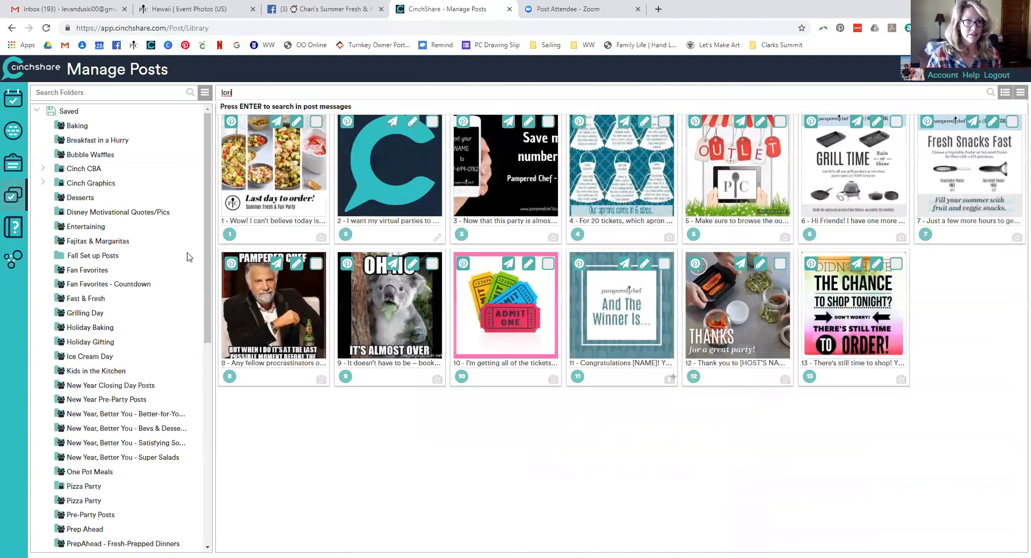
{"action": "key", "text": "Return"}
{"action": "left_click", "coordinate": [37, 111]}
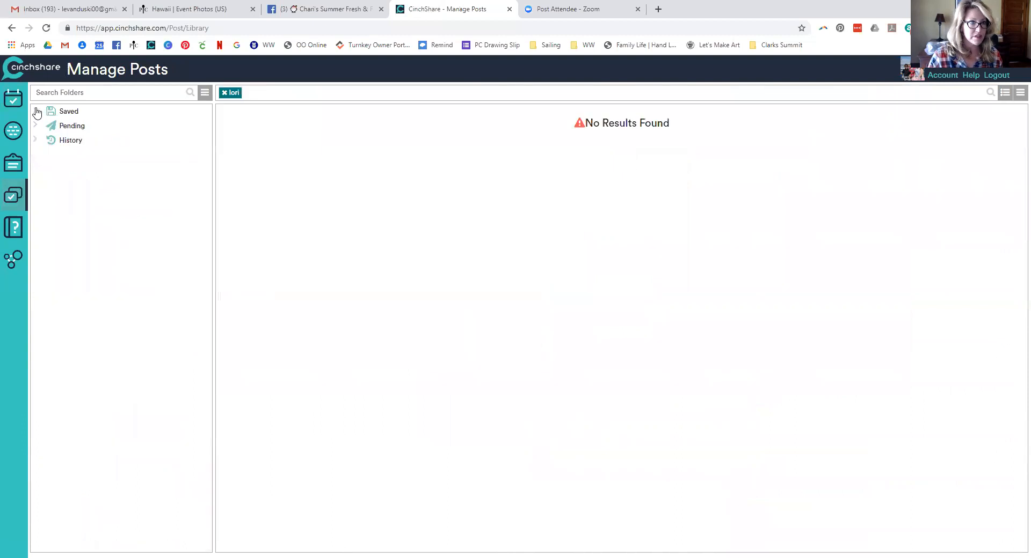
{"action": "left_click", "coordinate": [66, 143]}
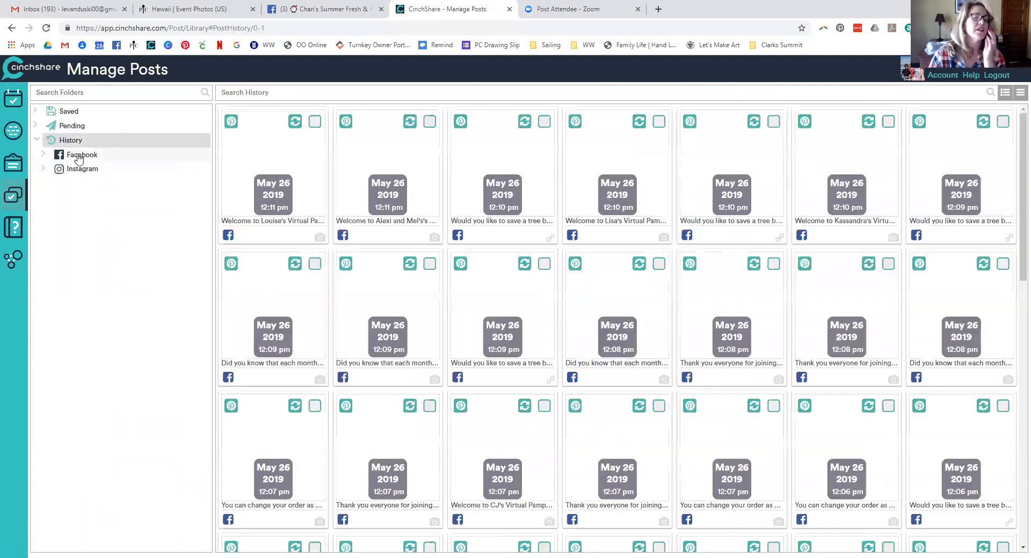
{"action": "left_click", "coordinate": [79, 156]}
{"action": "left_click", "coordinate": [99, 187]}
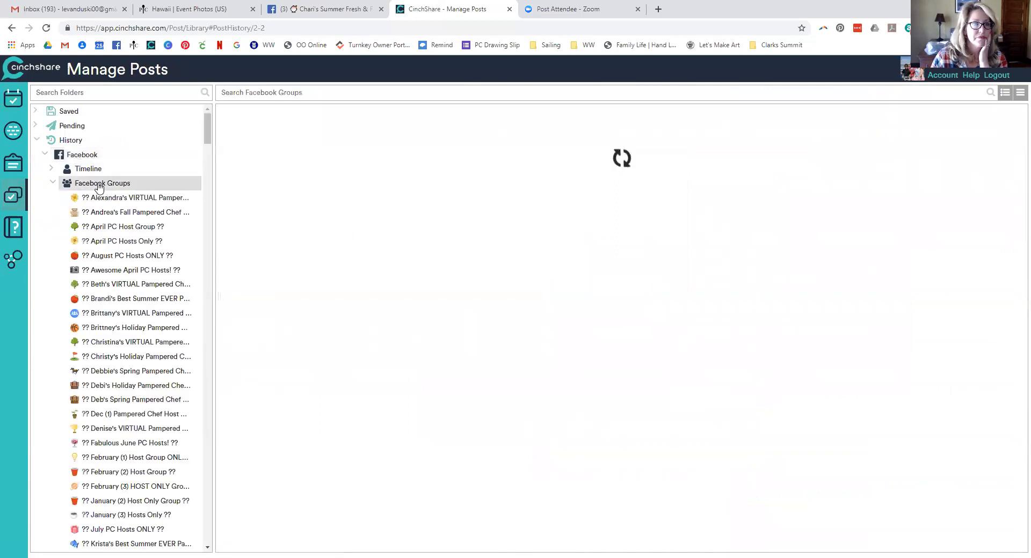
{"action": "scroll", "coordinate": [119, 263], "scroll_direction": "down", "scroll_amount": 15}
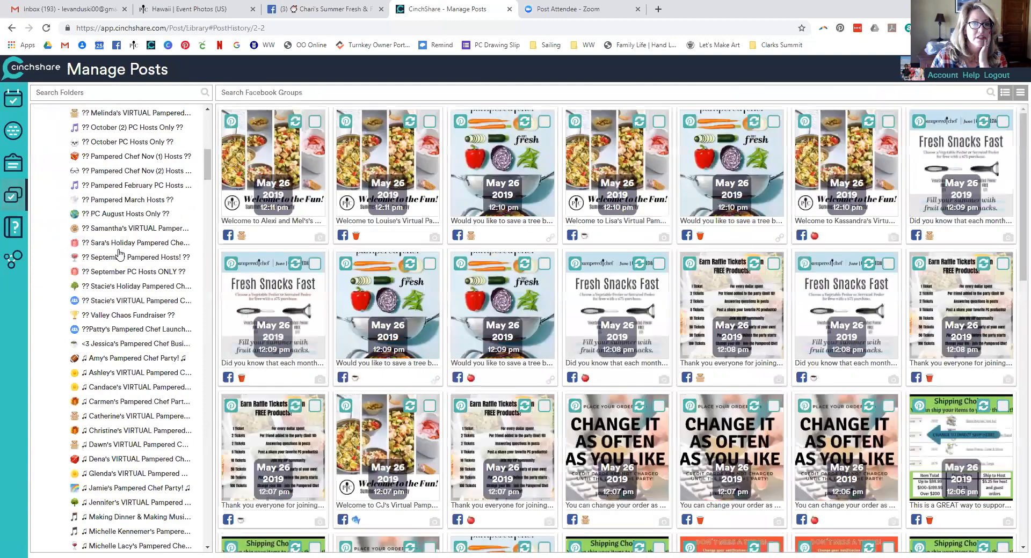
{"action": "scroll", "coordinate": [120, 248], "scroll_direction": "down", "scroll_amount": 10}
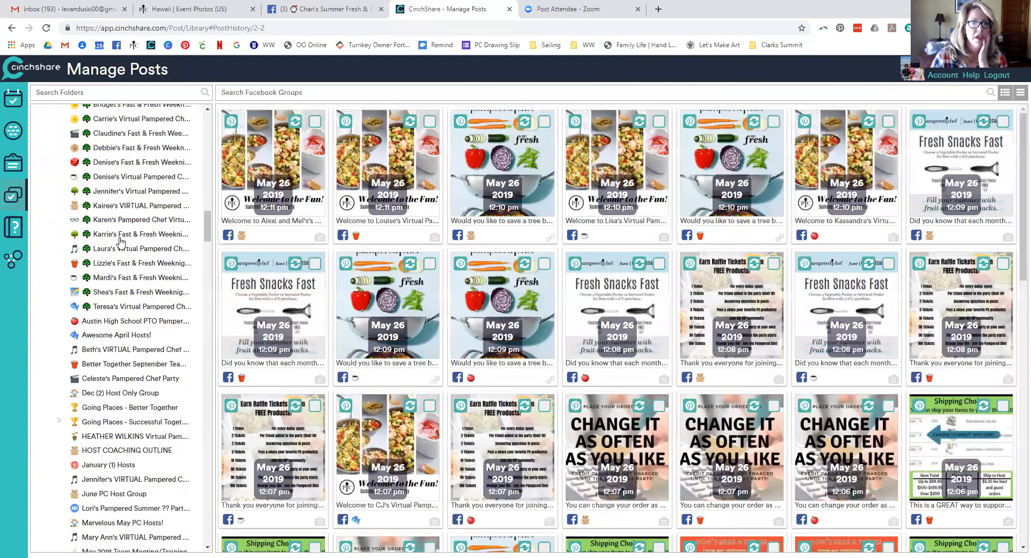
{"action": "scroll", "coordinate": [120, 242], "scroll_direction": "up", "scroll_amount": 20}
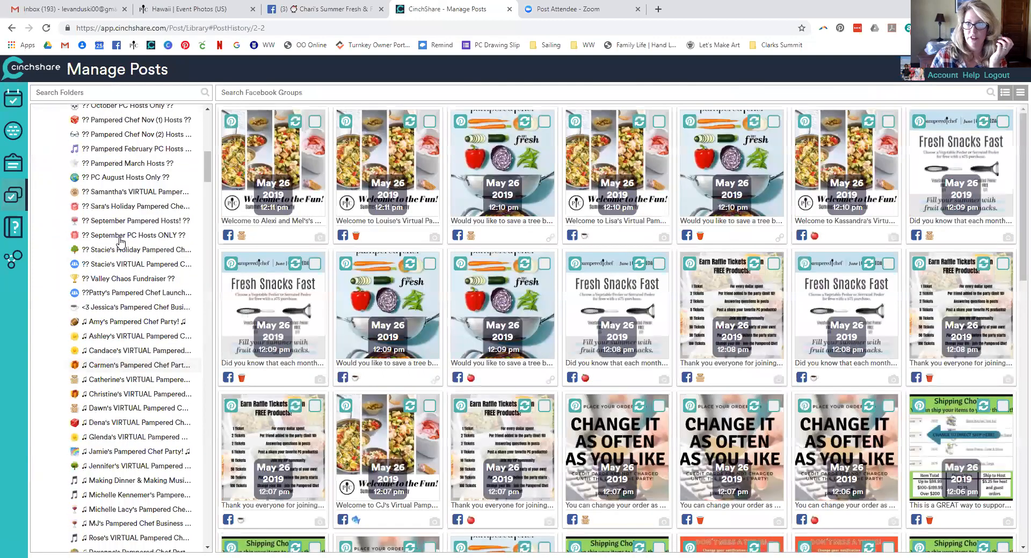
Filter history to that host's Virtual Pampered Chef Party group and copy the 'If this were a live show' post
{"action": "left_click", "coordinate": [256, 93]}
{"action": "type", "text": "lori"}
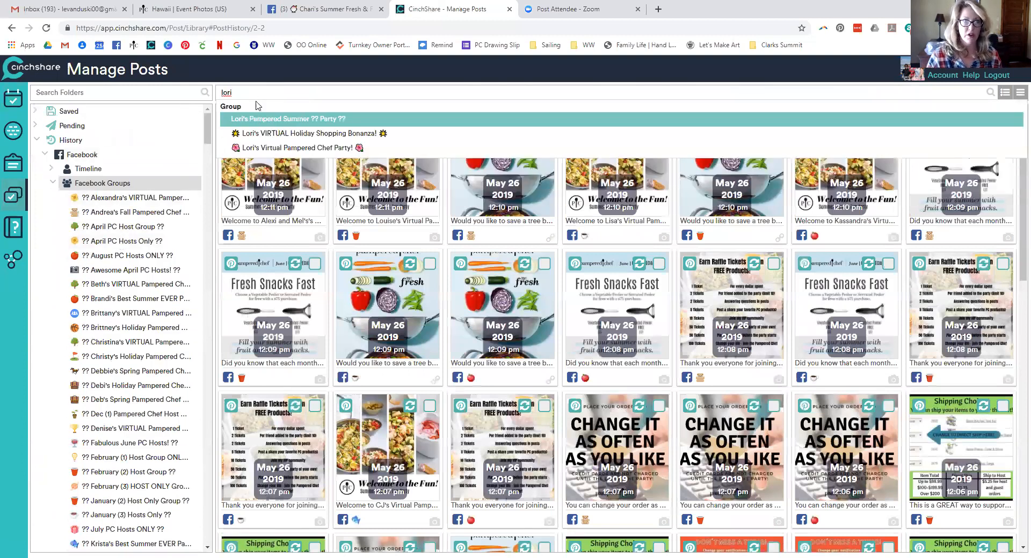
{"action": "left_click", "coordinate": [269, 148]}
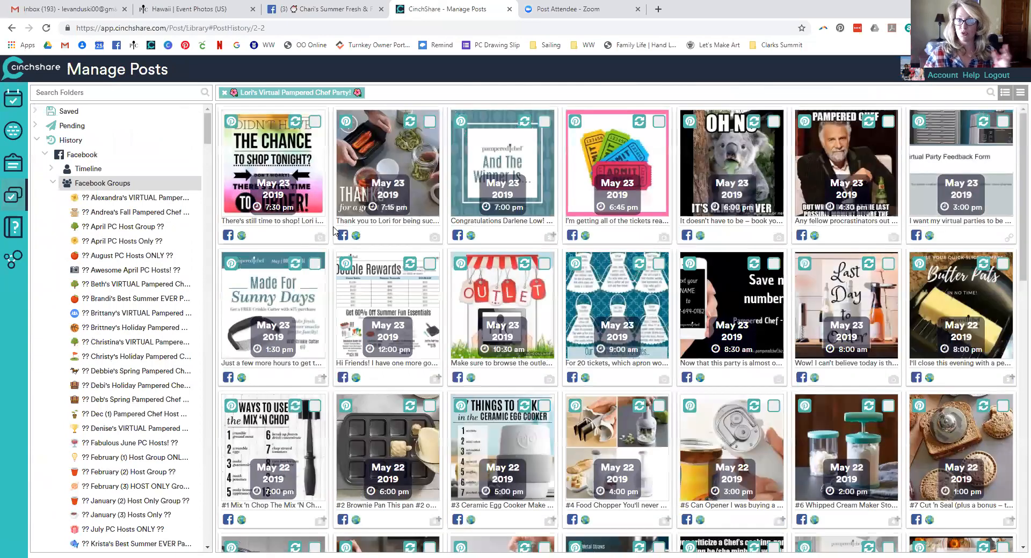
{"action": "scroll", "coordinate": [475, 391], "scroll_direction": "down", "scroll_amount": 15}
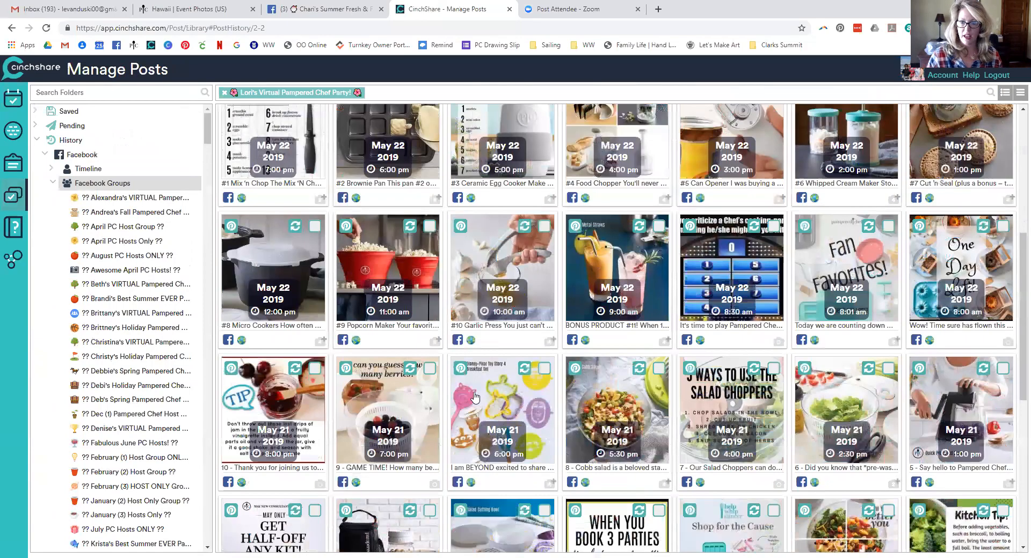
{"action": "scroll", "coordinate": [474, 390], "scroll_direction": "down", "scroll_amount": 8}
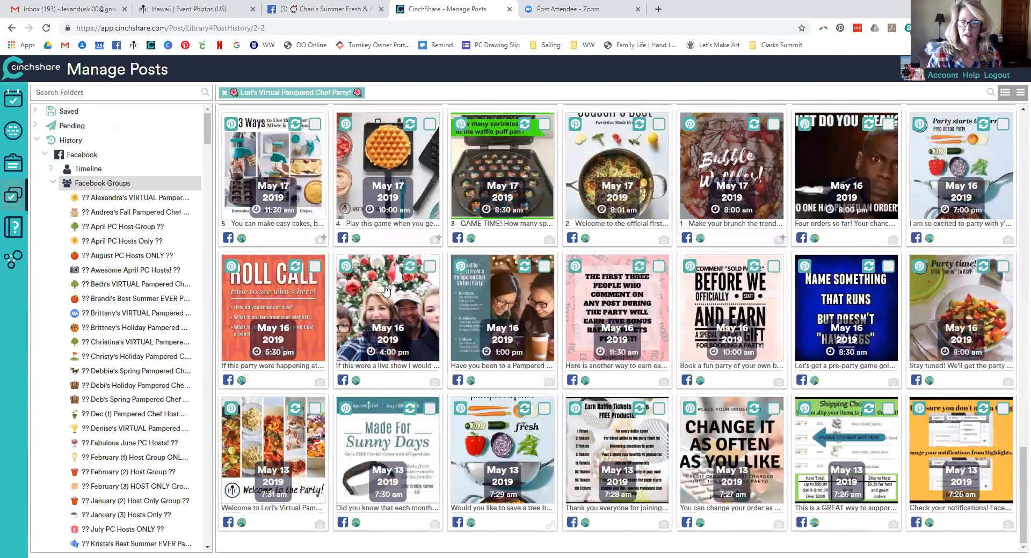
{"action": "left_click", "coordinate": [410, 266]}
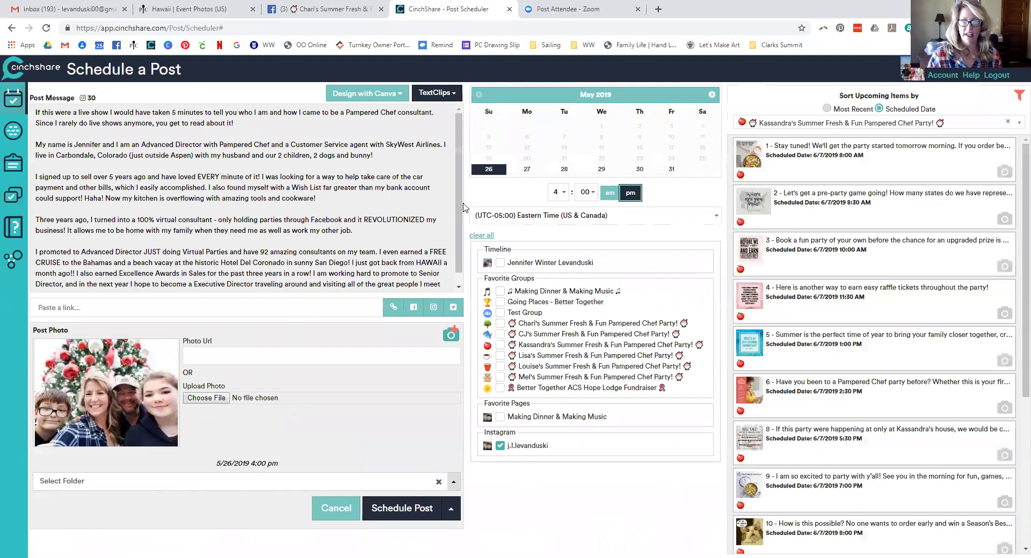
Repost it to the Summer Fresh & Fun group for June 7, 2019, Mountain Time, without Instagram
{"action": "left_click", "coordinate": [711, 94]}
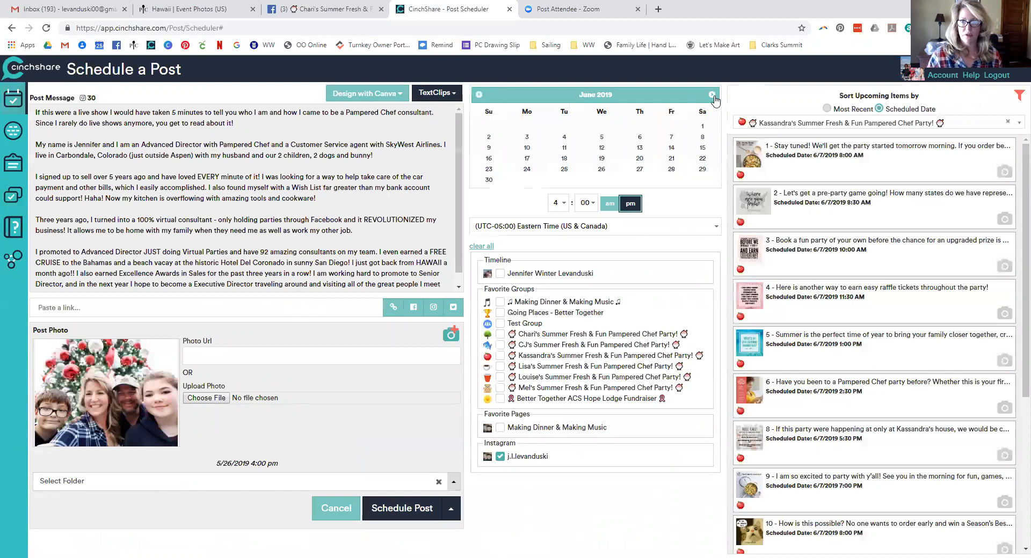
{"action": "left_click", "coordinate": [670, 139]}
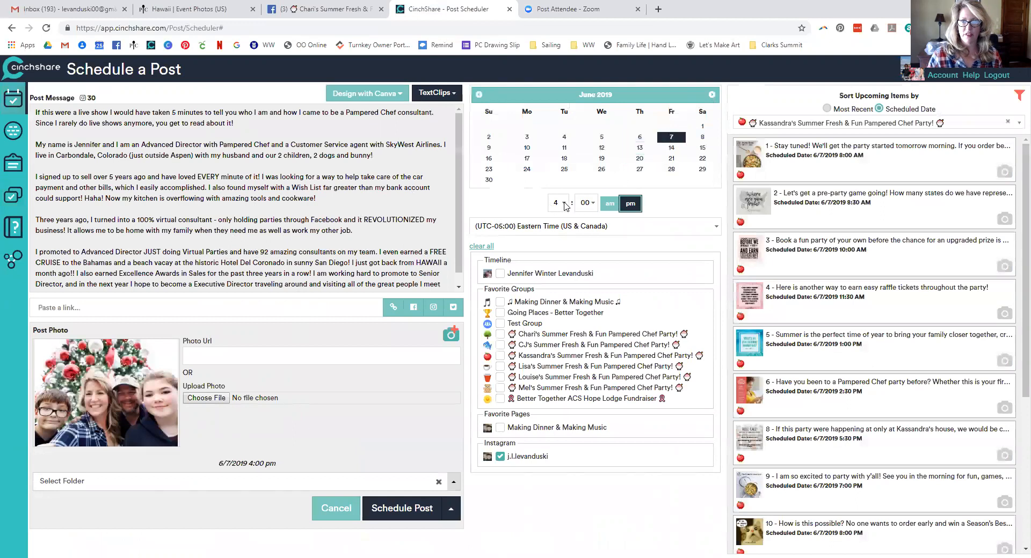
{"action": "left_click", "coordinate": [526, 226]}
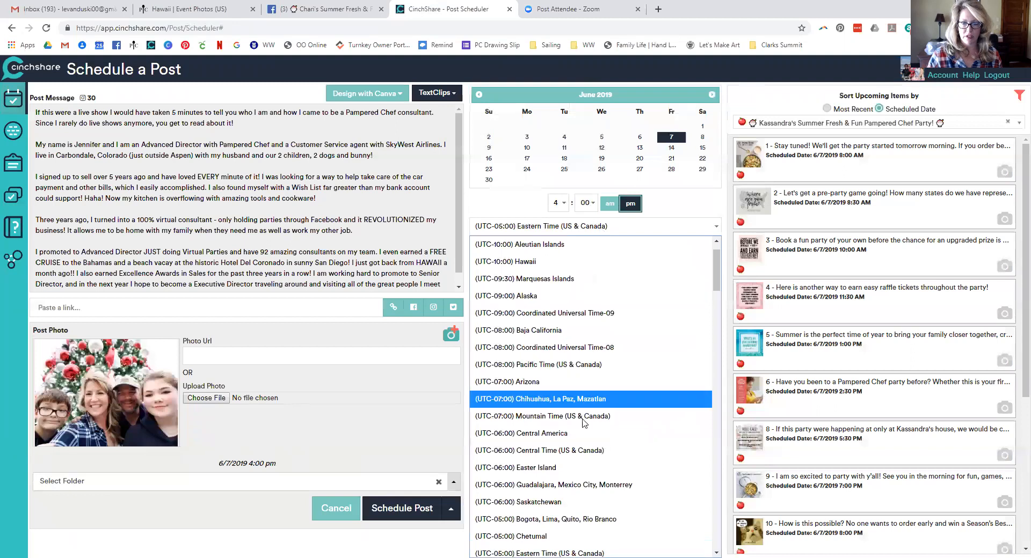
{"action": "left_click", "coordinate": [586, 425]}
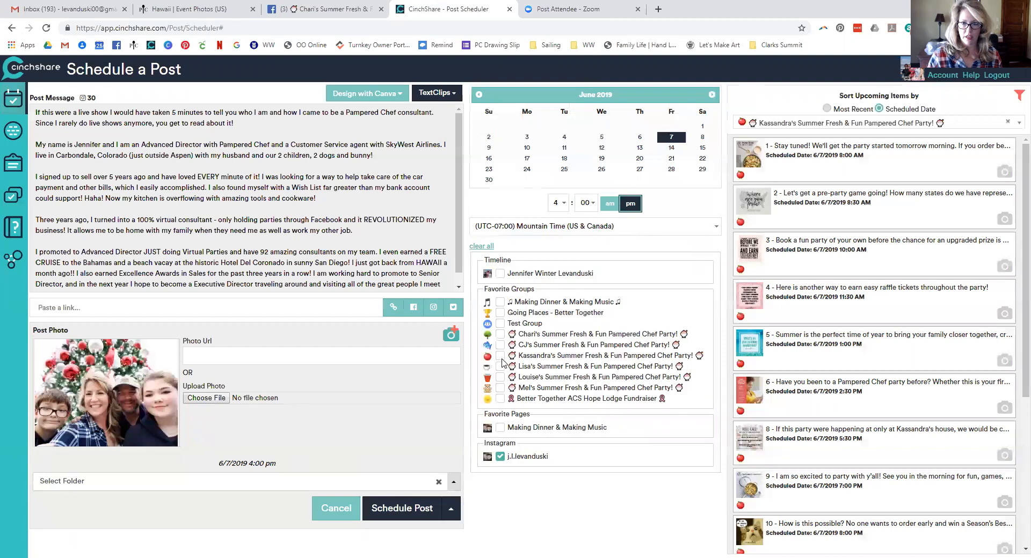
{"action": "left_click", "coordinate": [501, 457]}
{"action": "left_click", "coordinate": [421, 509]}
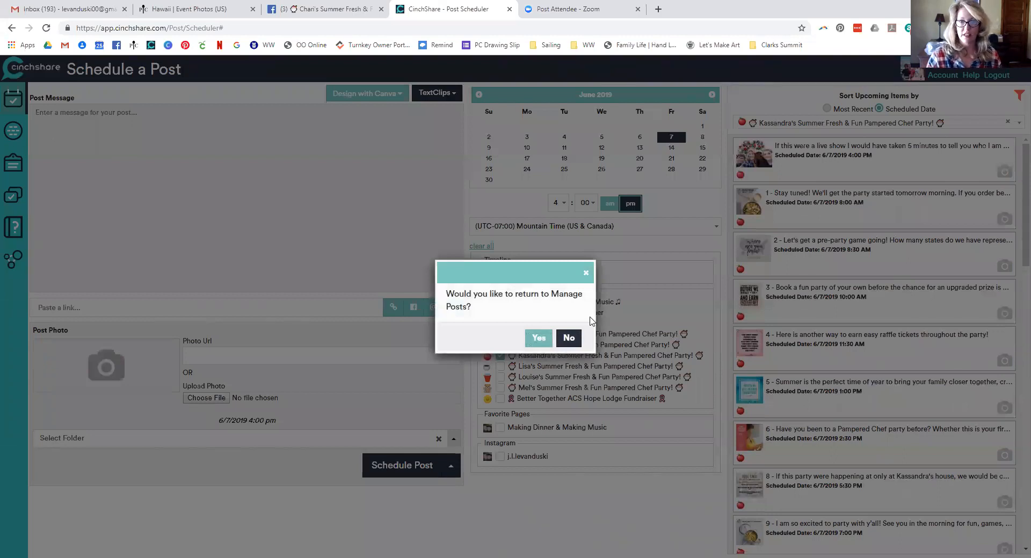
{"action": "left_click", "coordinate": [568, 338]}
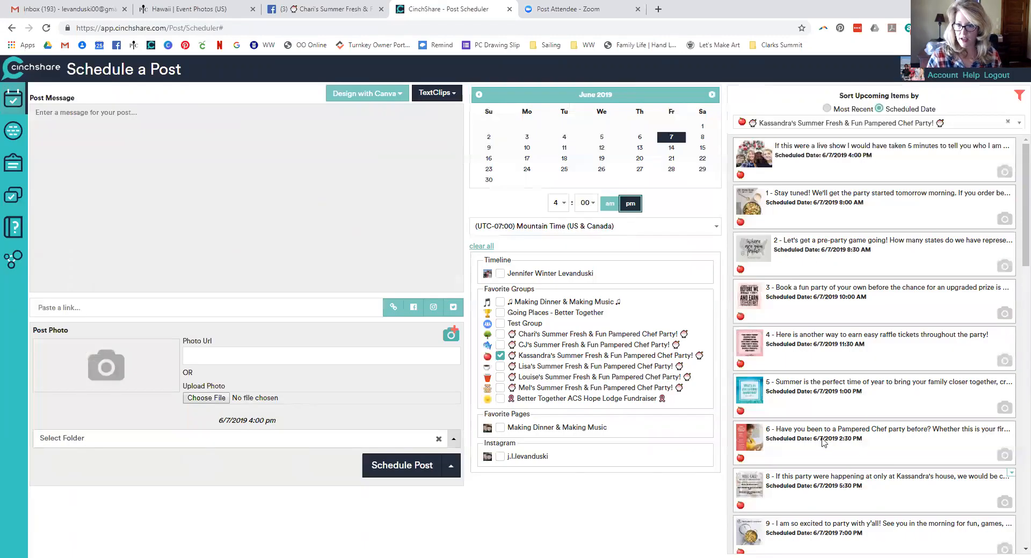
Prefix the live-show post with '7 - ', save it, and re-sort upcoming items by Scheduled Date
{"action": "left_click", "coordinate": [1012, 144]}
{"action": "left_click", "coordinate": [980, 168]}
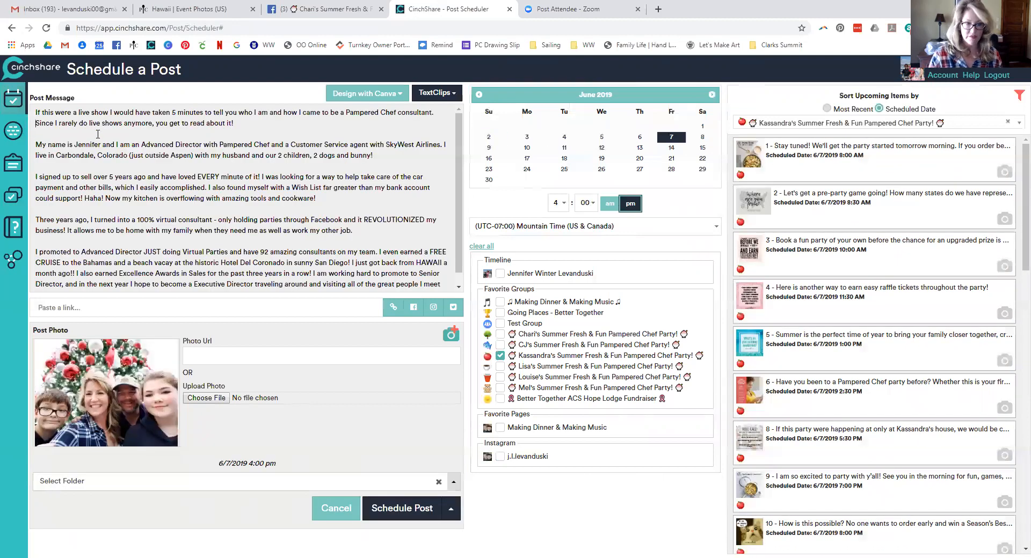
{"action": "type", "text": "7 -"}
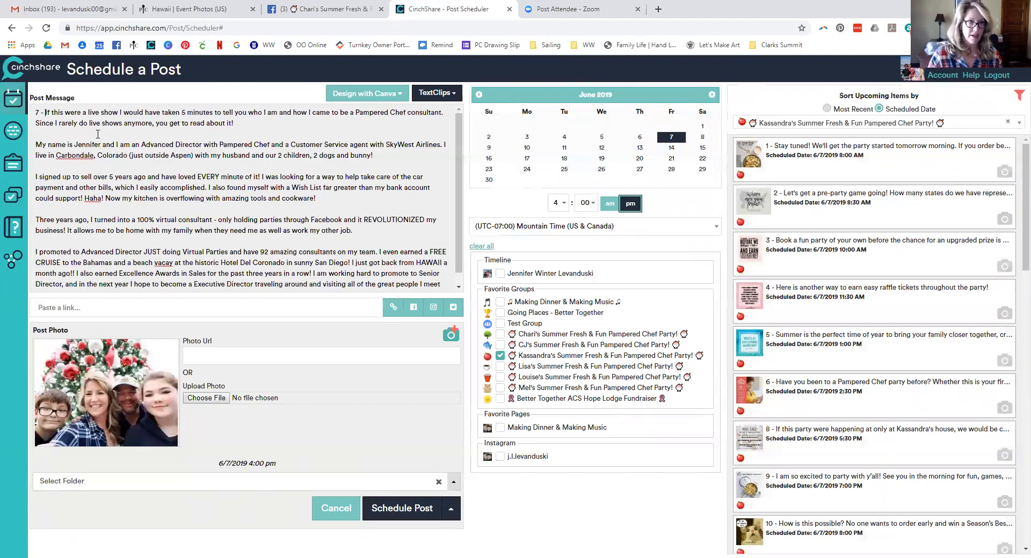
{"action": "left_click", "coordinate": [403, 508]}
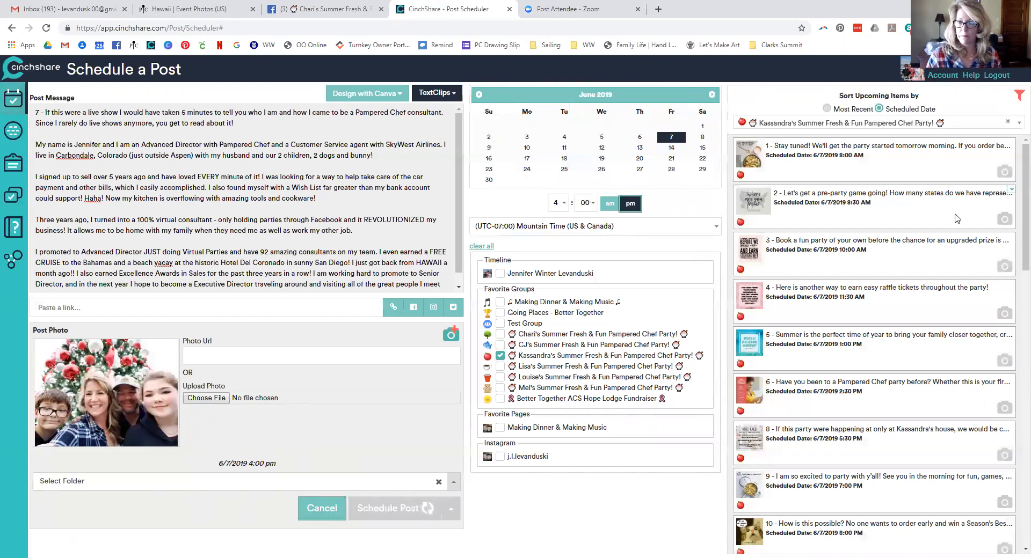
{"action": "left_click", "coordinate": [836, 110]}
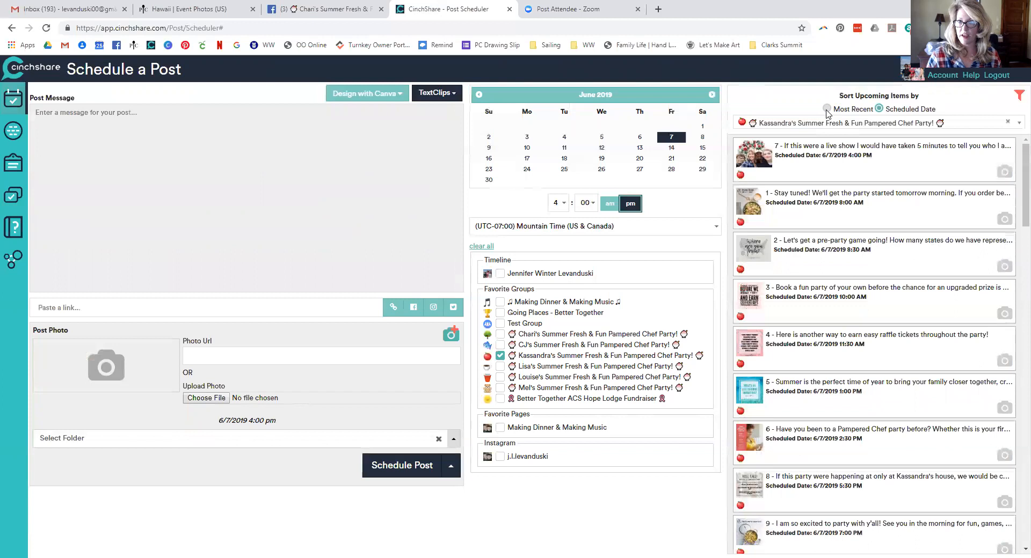
{"action": "left_click", "coordinate": [879, 109]}
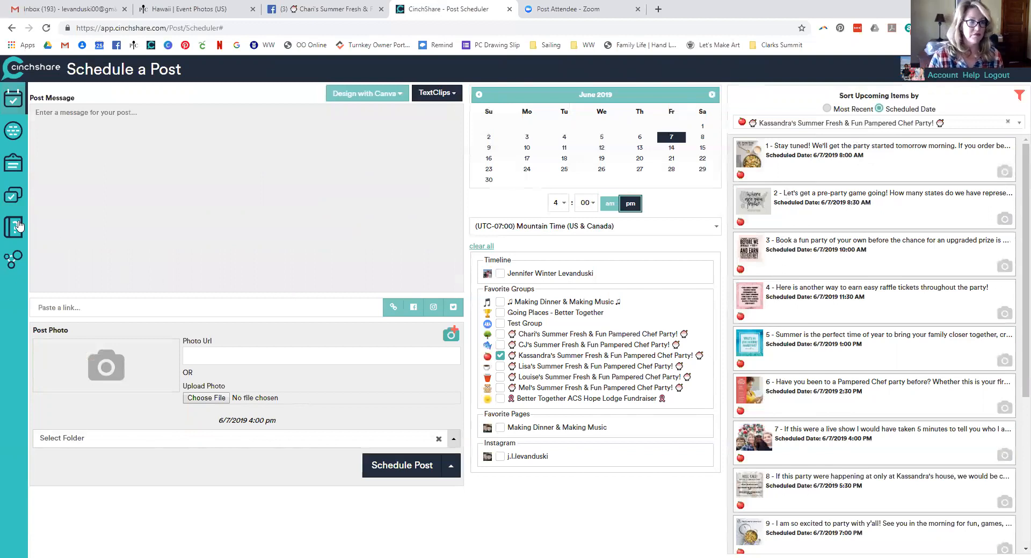
Show the source host's pending Facebook group party posts, select all 76, and start a batch post
{"action": "left_click", "coordinate": [14, 198]}
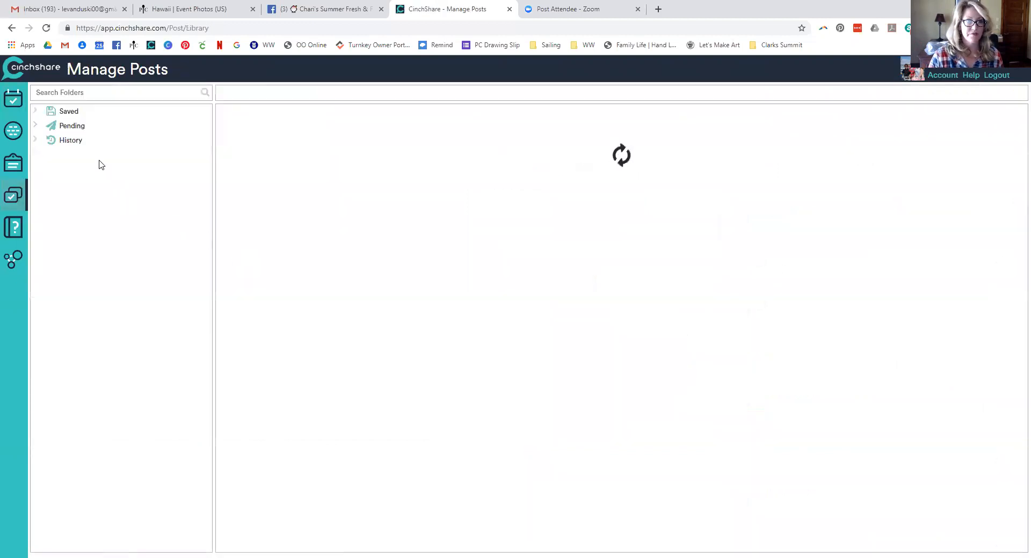
{"action": "left_click", "coordinate": [81, 141]}
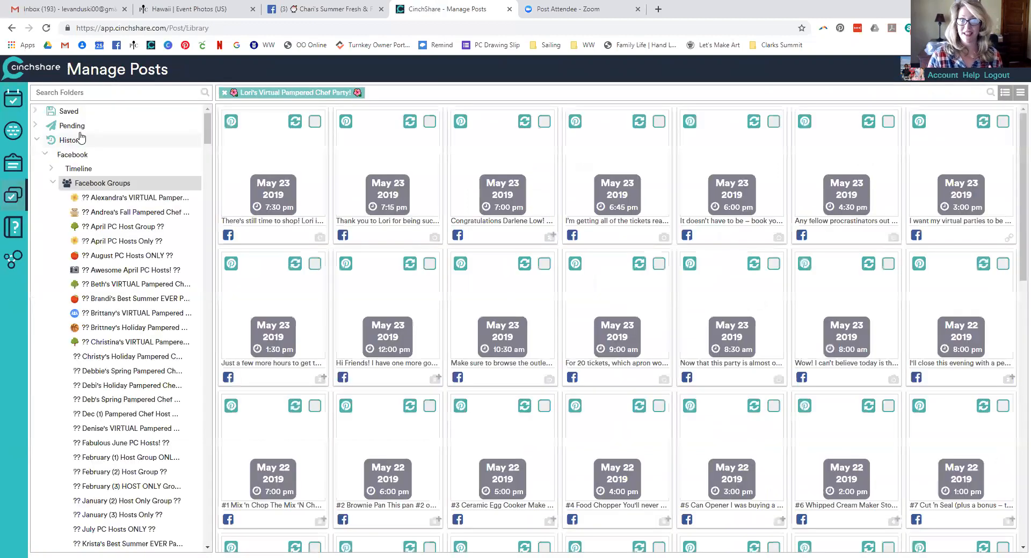
{"action": "left_click", "coordinate": [36, 140]}
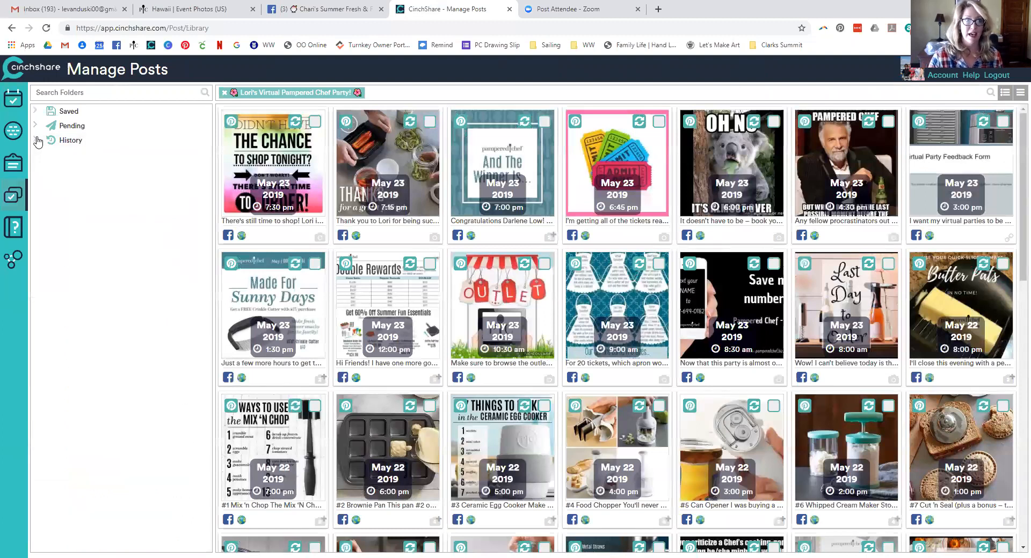
{"action": "left_click", "coordinate": [63, 127]}
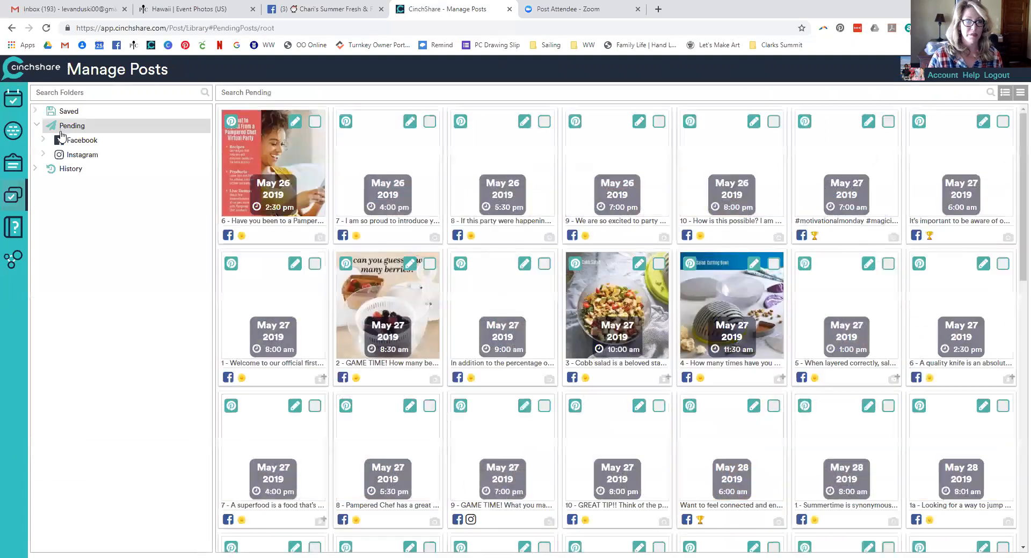
{"action": "left_click", "coordinate": [67, 140]}
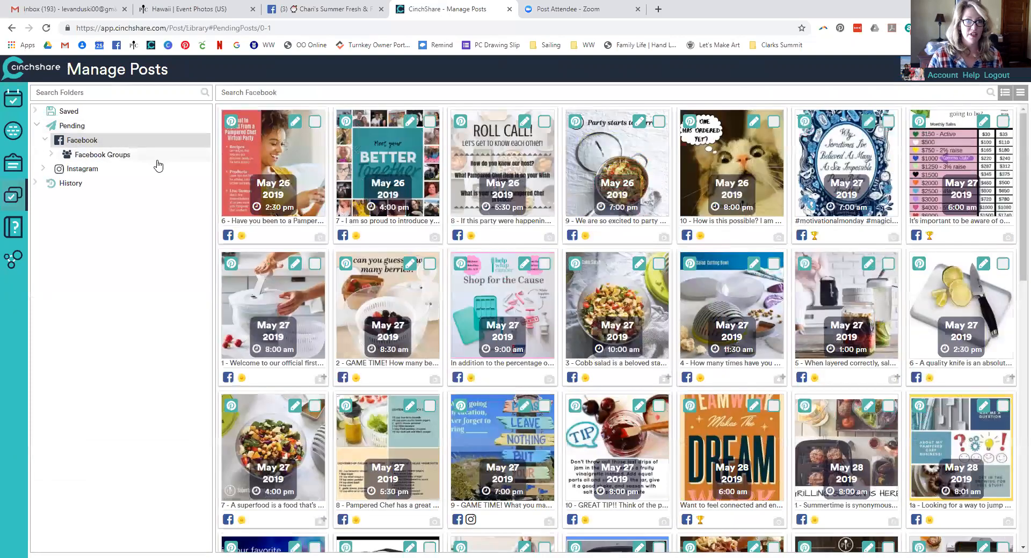
{"action": "left_click", "coordinate": [102, 155]}
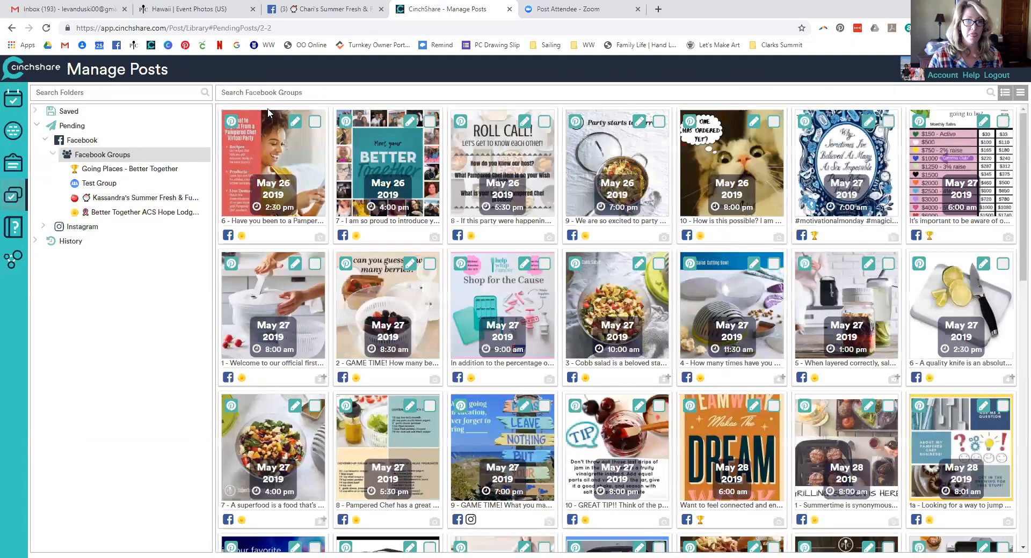
{"action": "left_click", "coordinate": [137, 197]}
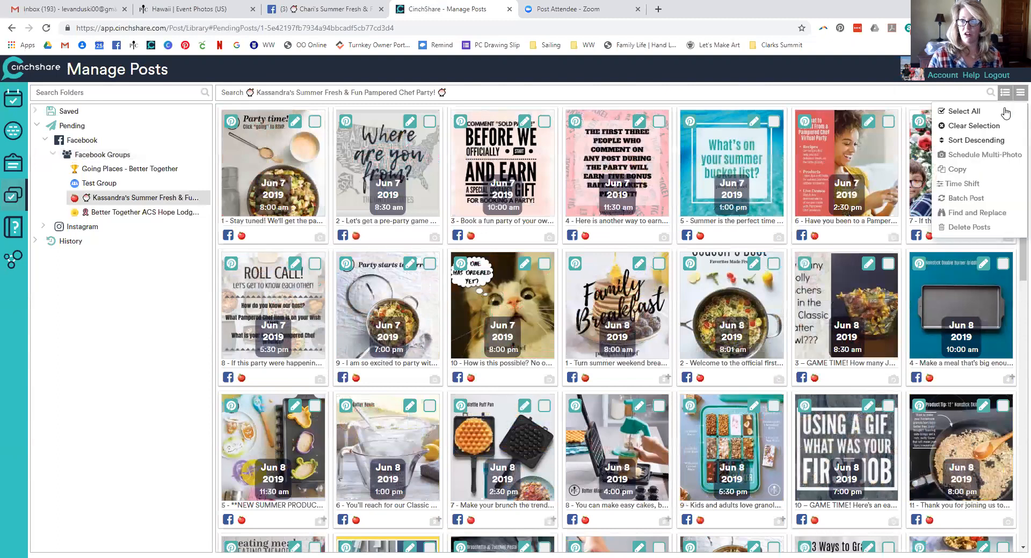
{"action": "left_click", "coordinate": [1003, 116]}
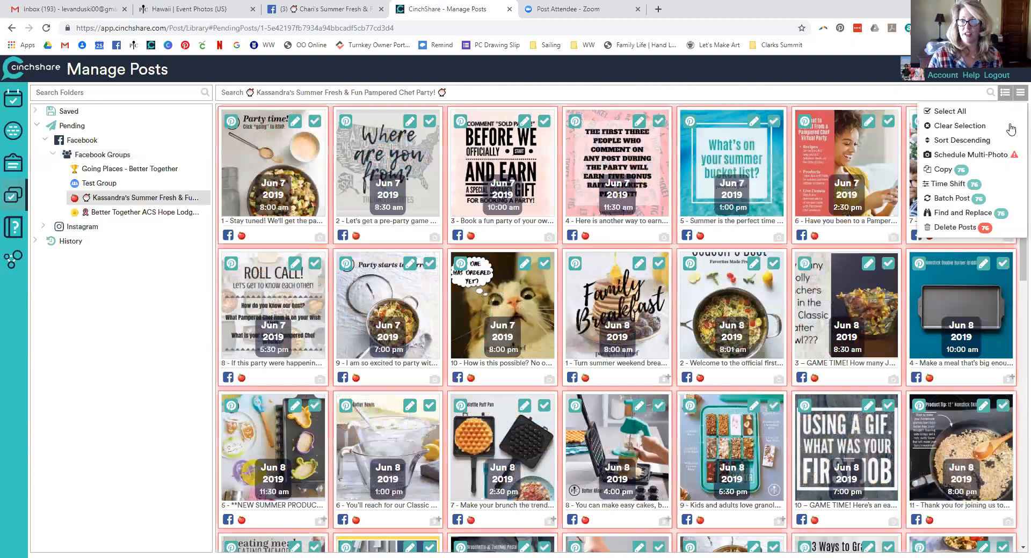
{"action": "left_click", "coordinate": [970, 201]}
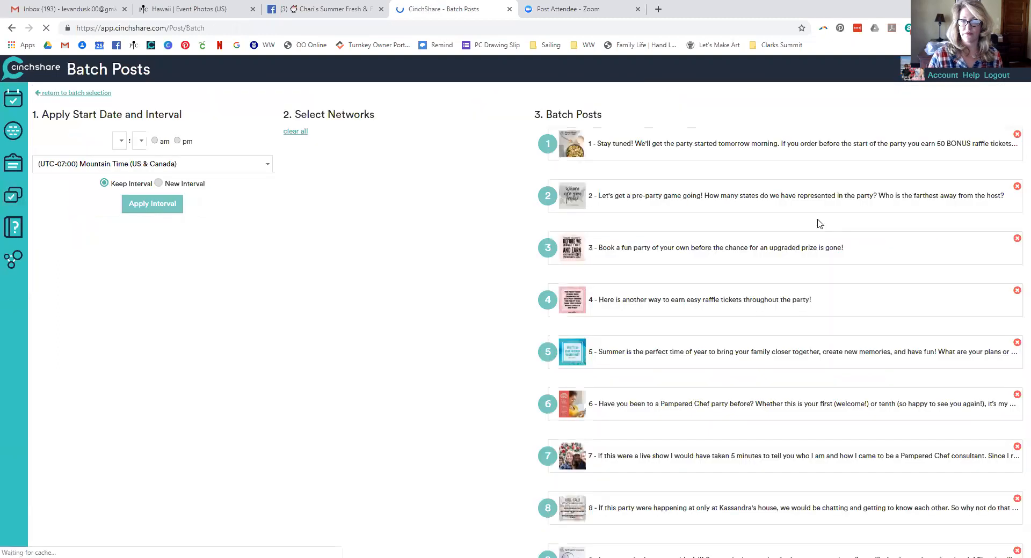
Set the batch start to June 7, 2019 at 8:00 am
{"action": "left_click", "coordinate": [262, 136]}
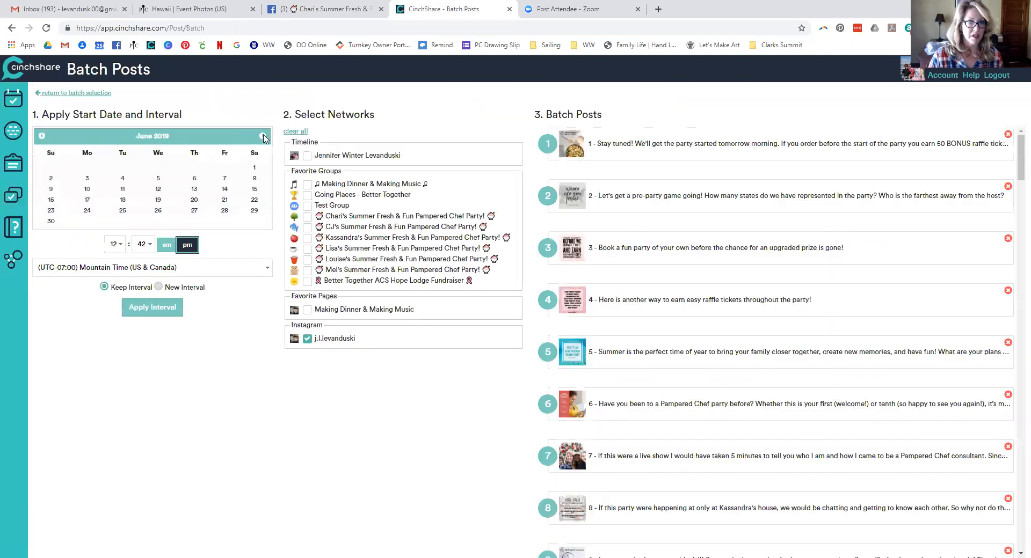
{"action": "left_click", "coordinate": [229, 182]}
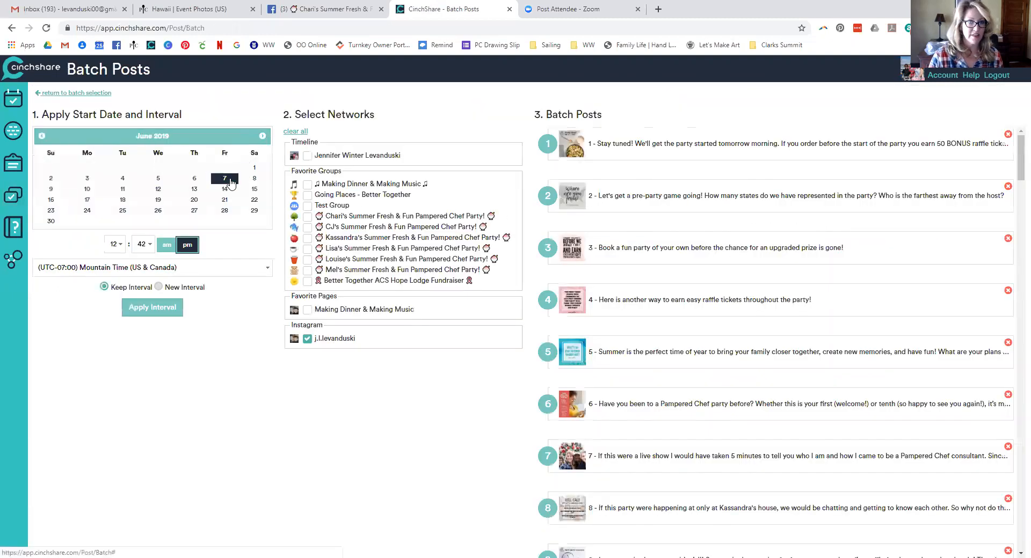
{"action": "left_click", "coordinate": [118, 246]}
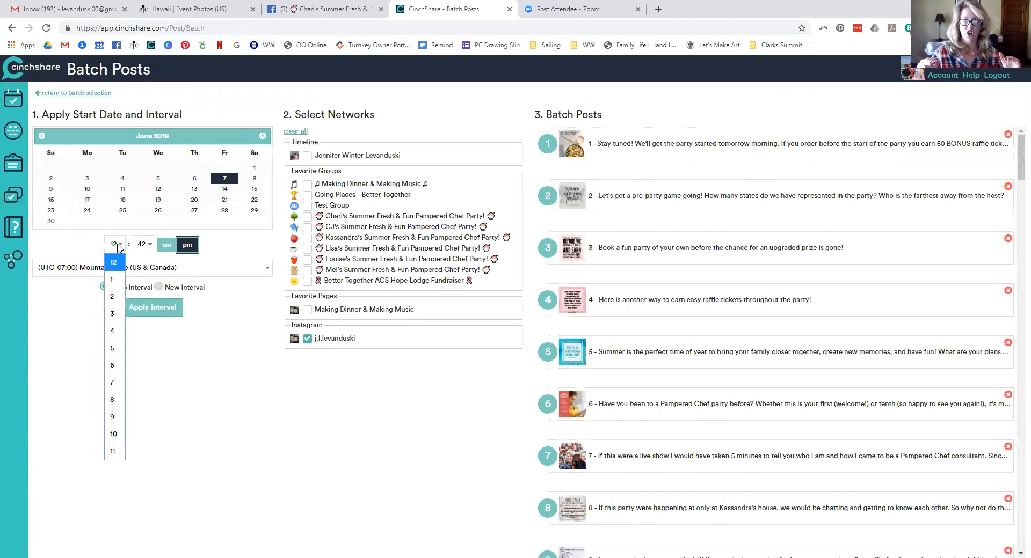
{"action": "left_click", "coordinate": [114, 400]}
{"action": "left_click", "coordinate": [142, 244]}
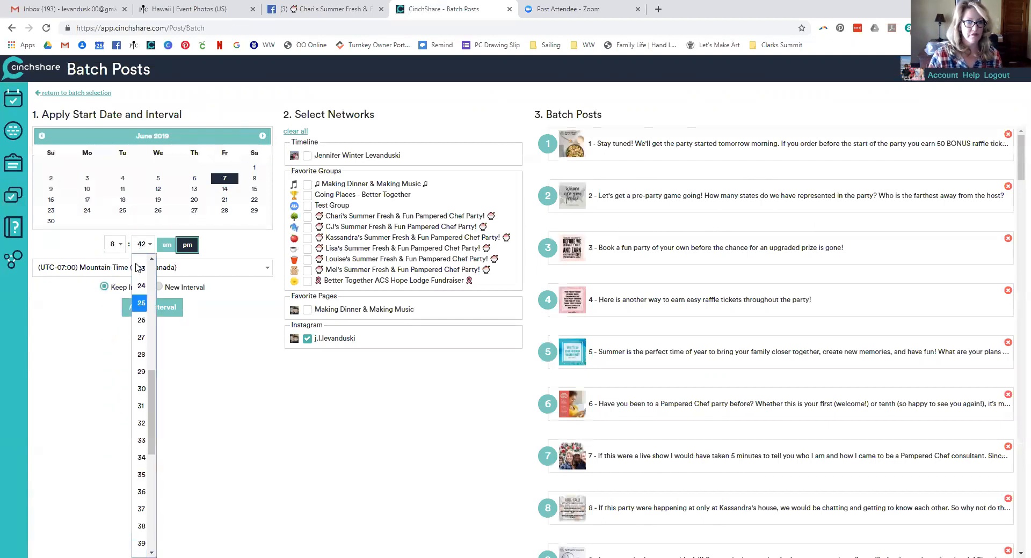
{"action": "left_click", "coordinate": [142, 263]}
{"action": "left_click", "coordinate": [167, 245]}
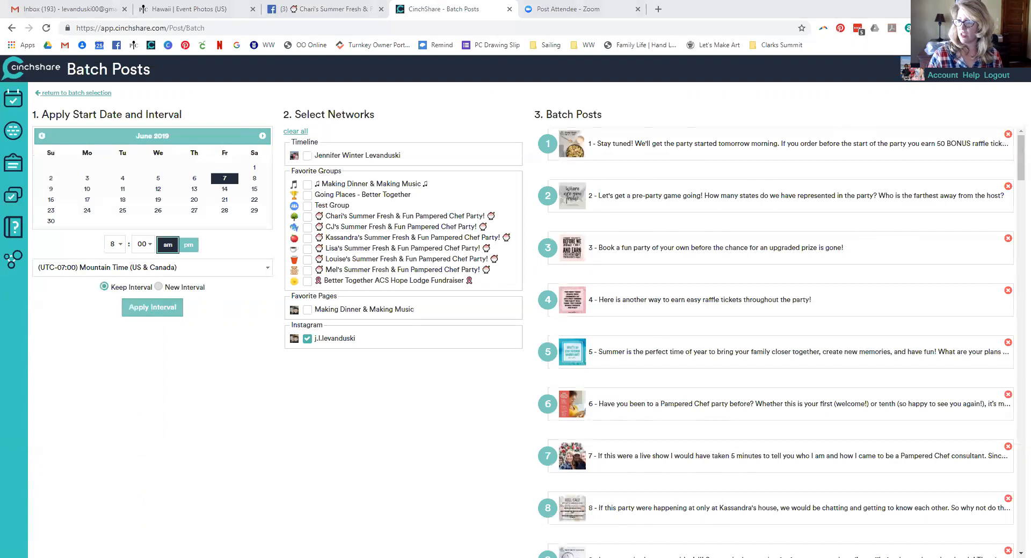
Target the new host's summer party group and apply the start time to the batch
{"action": "left_click", "coordinate": [307, 227]}
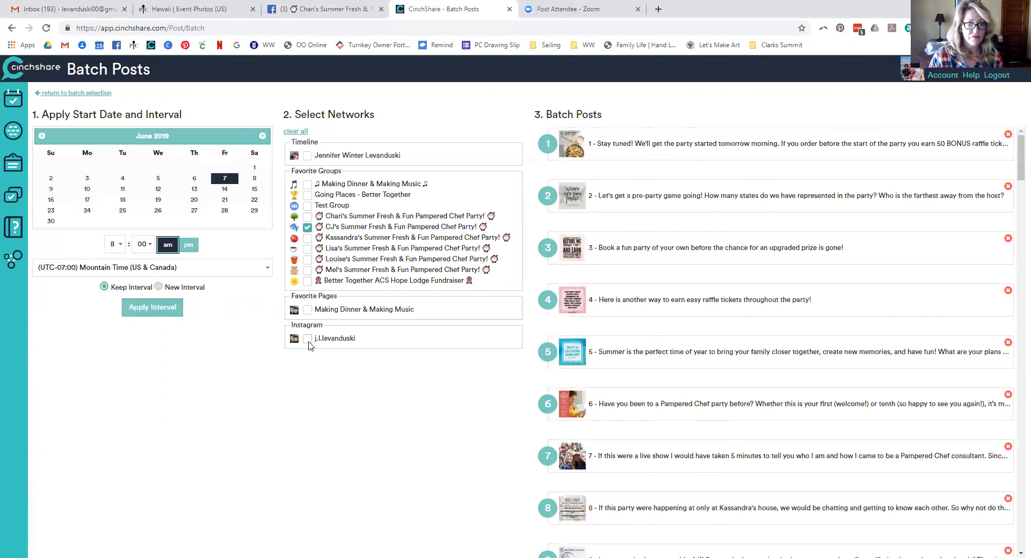
{"action": "left_click", "coordinate": [153, 307]}
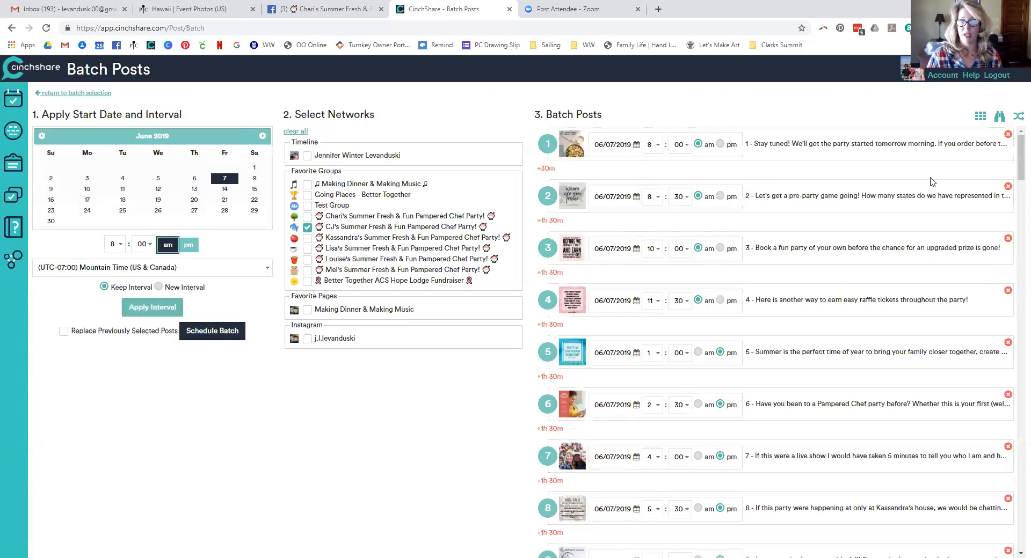
{"action": "left_click", "coordinate": [999, 117]}
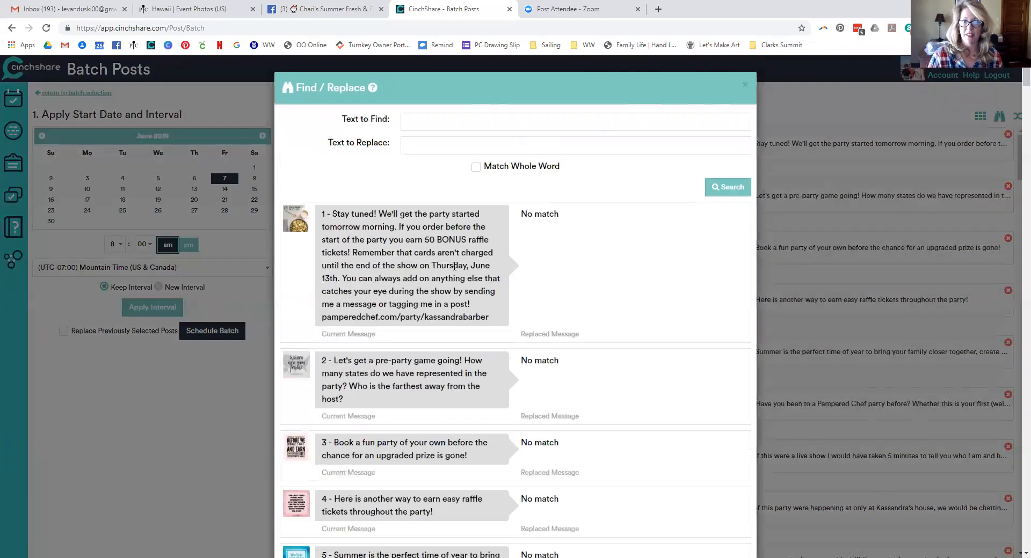
Enter the old pamperedchef.com party link as text to find and the new host's link as replacement
{"action": "left_click_drag", "start_coordinate": [444, 263], "coordinate": [335, 279]}
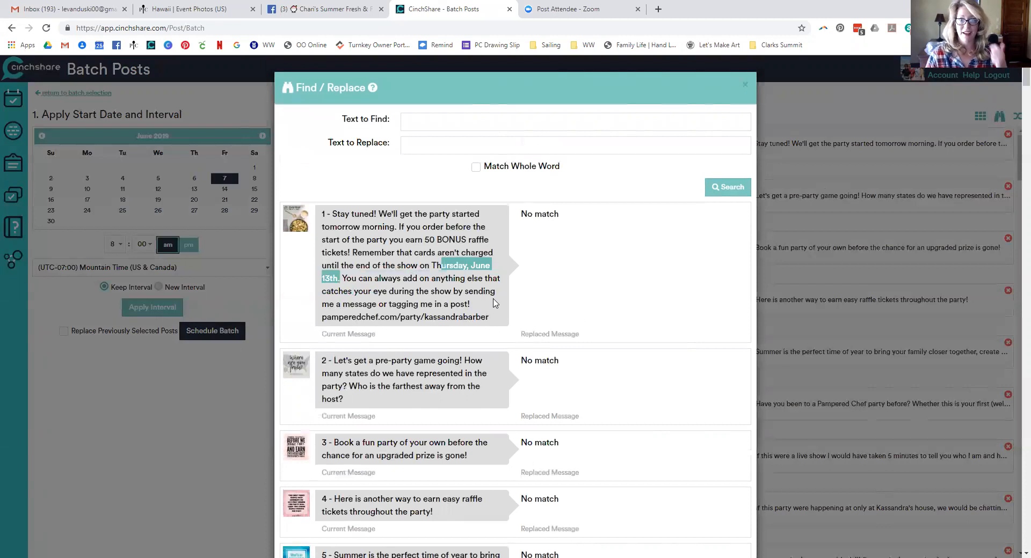
{"action": "left_click", "coordinate": [494, 319]}
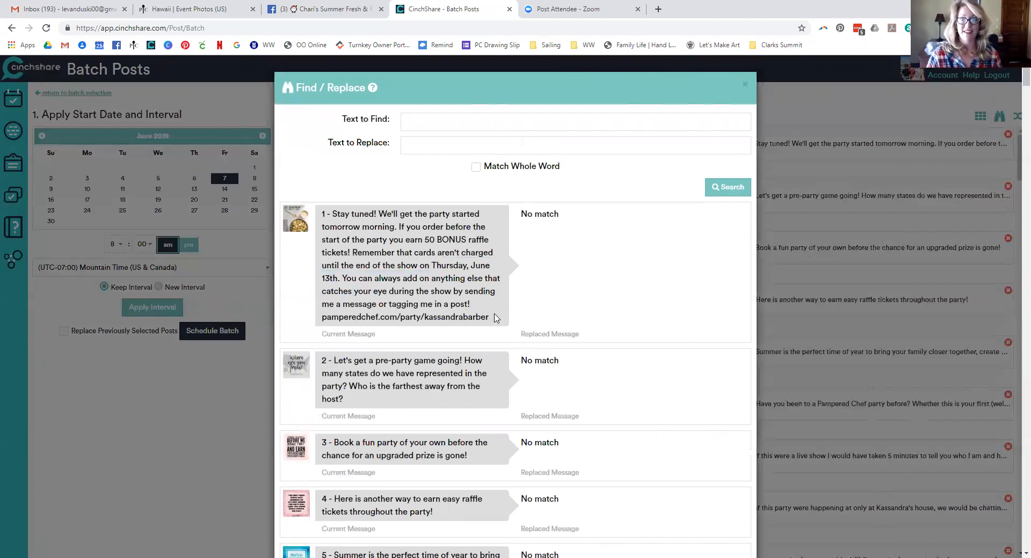
{"action": "left_click_drag", "start_coordinate": [495, 318], "coordinate": [321, 322]}
{"action": "key", "text": "ctrl+c"}
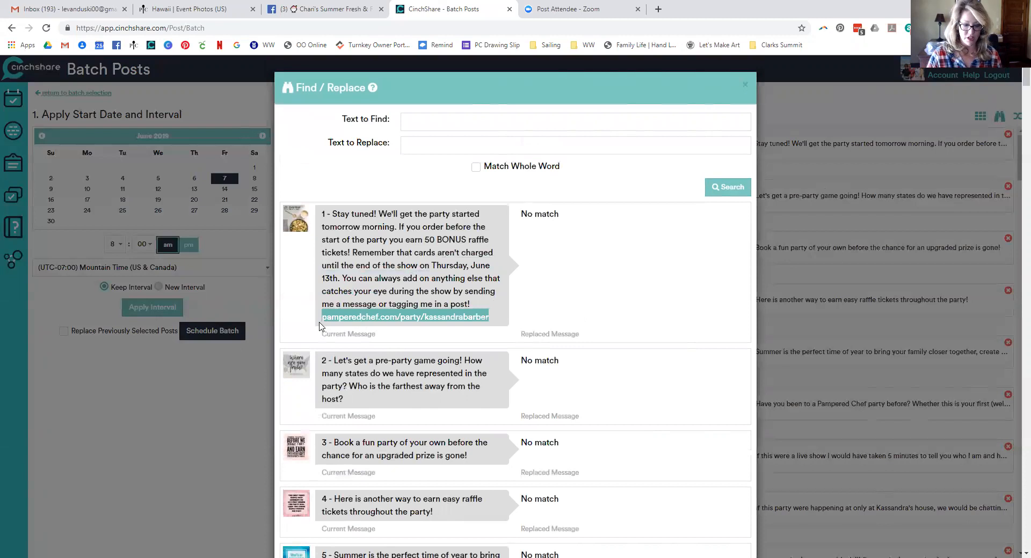
{"action": "left_click", "coordinate": [415, 124]}
{"action": "key", "text": "ctrl+v"}
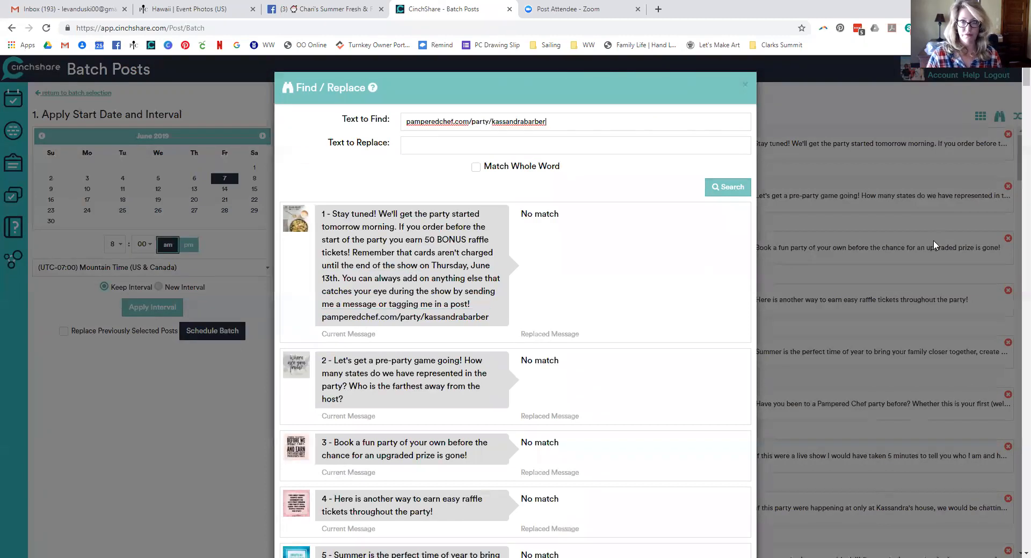
{"action": "left_click", "coordinate": [609, 146]}
Search the batch for the old link, review the matches, and update the posts
{"action": "left_click", "coordinate": [724, 194]}
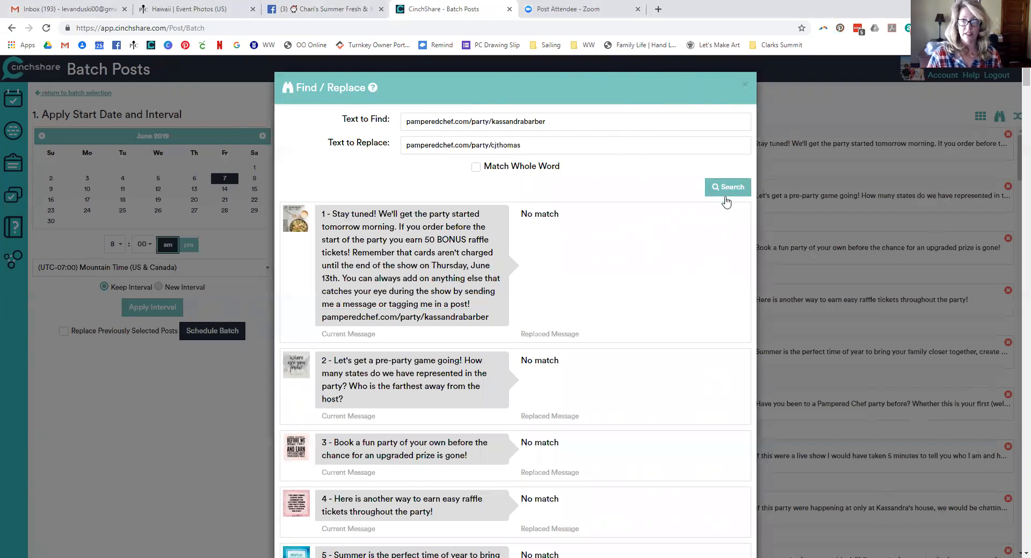
{"action": "scroll", "coordinate": [696, 275], "scroll_direction": "down", "scroll_amount": 5}
{"action": "scroll", "coordinate": [696, 275], "scroll_direction": "down", "scroll_amount": 15}
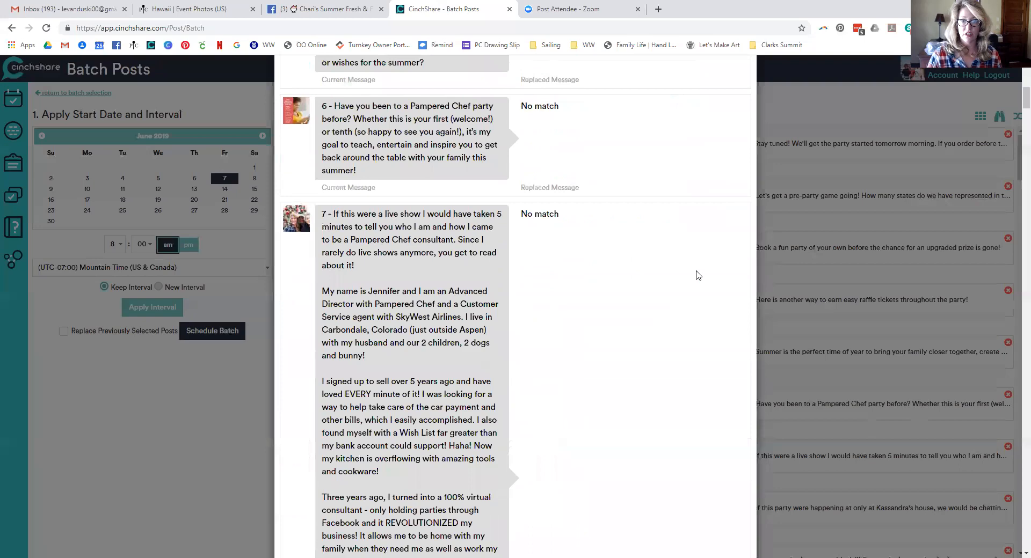
{"action": "scroll", "coordinate": [698, 275], "scroll_direction": "down", "scroll_amount": 20}
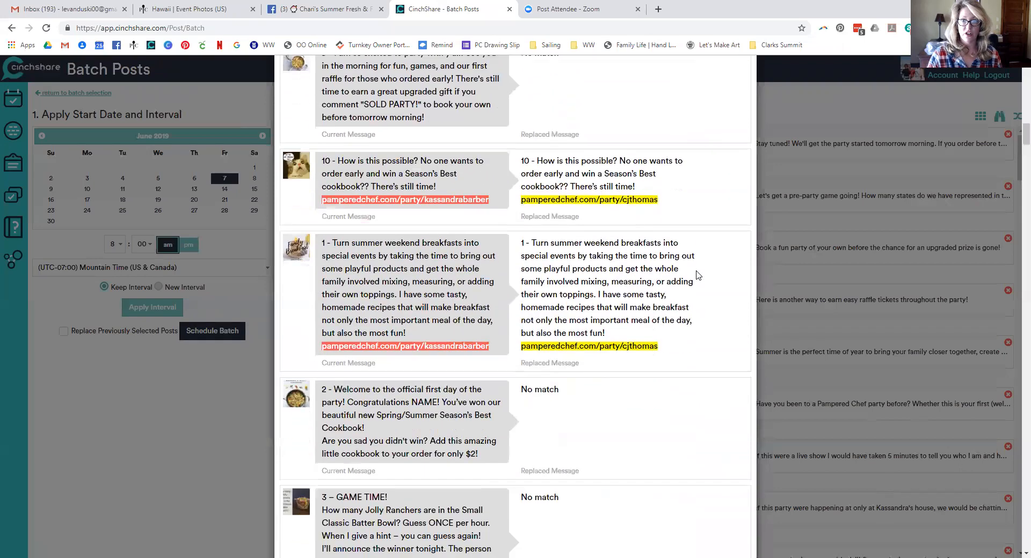
{"action": "scroll", "coordinate": [698, 275], "scroll_direction": "down", "scroll_amount": 20}
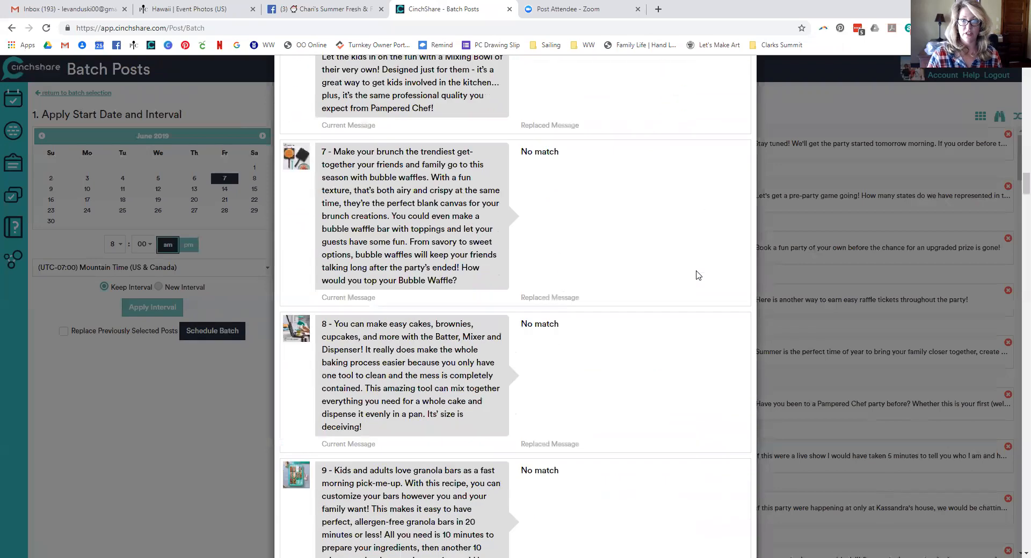
{"action": "scroll", "coordinate": [698, 274], "scroll_direction": "down", "scroll_amount": 20}
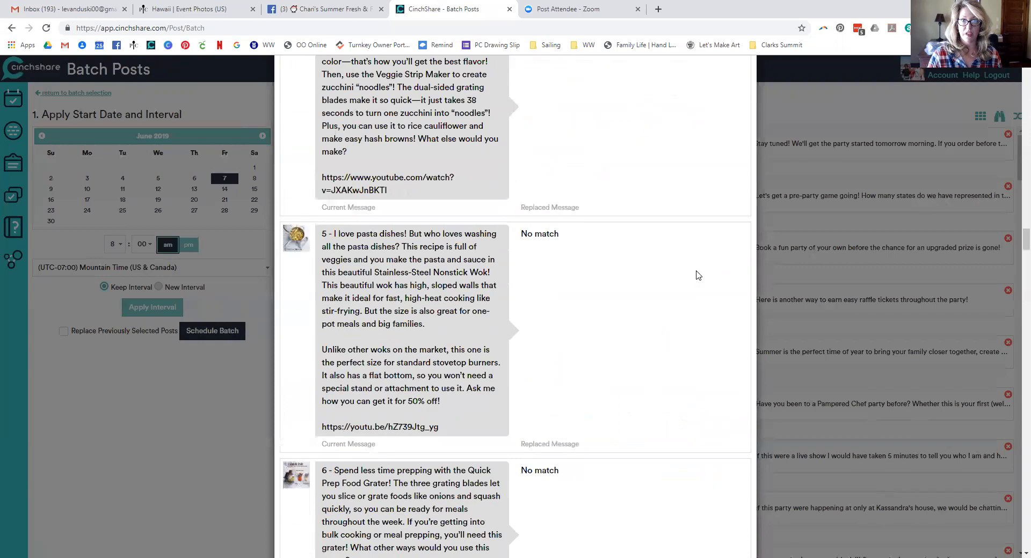
{"action": "scroll", "coordinate": [698, 275], "scroll_direction": "down", "scroll_amount": 20}
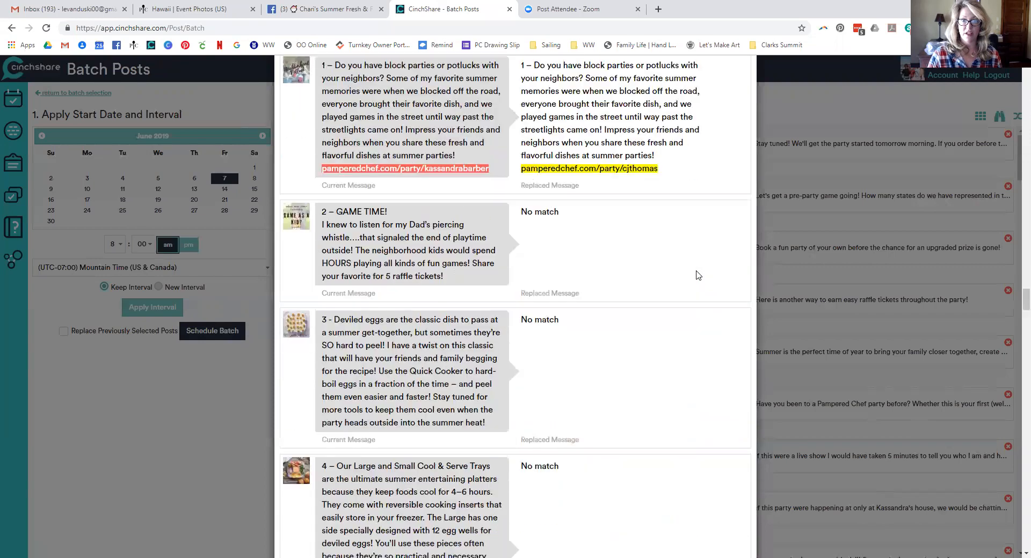
{"action": "scroll", "coordinate": [698, 275], "scroll_direction": "down", "scroll_amount": 20}
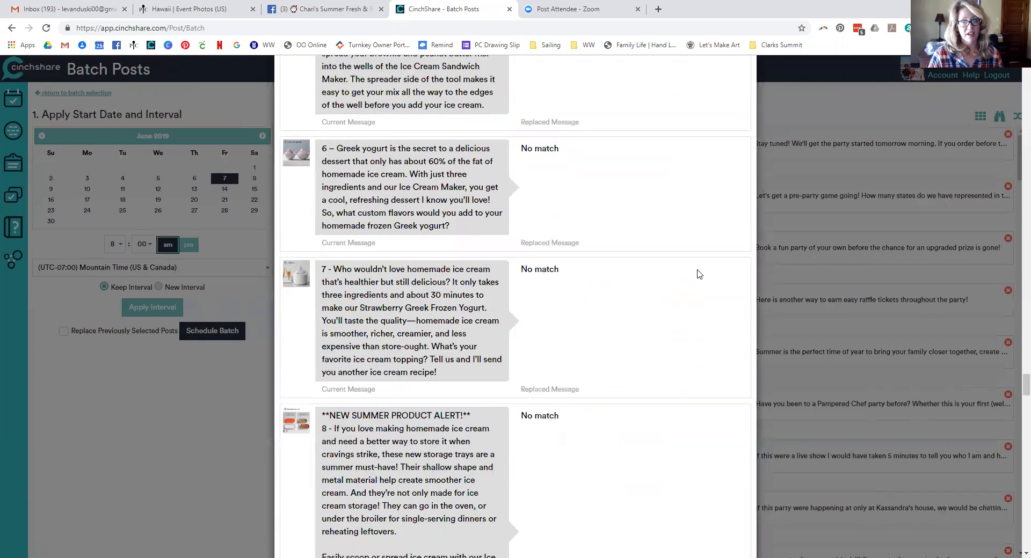
{"action": "scroll", "coordinate": [704, 266], "scroll_direction": "down", "scroll_amount": 20}
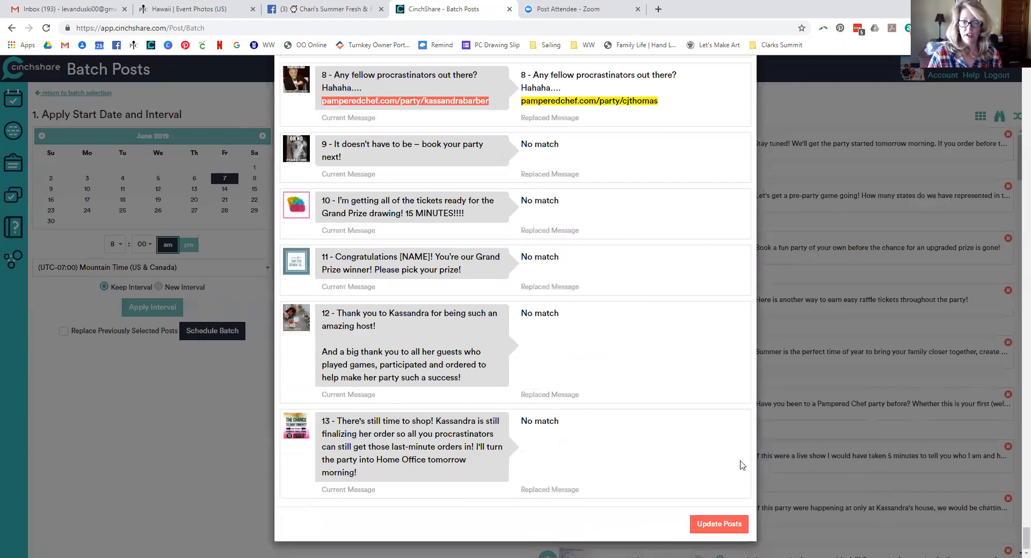
{"action": "left_click", "coordinate": [719, 526]}
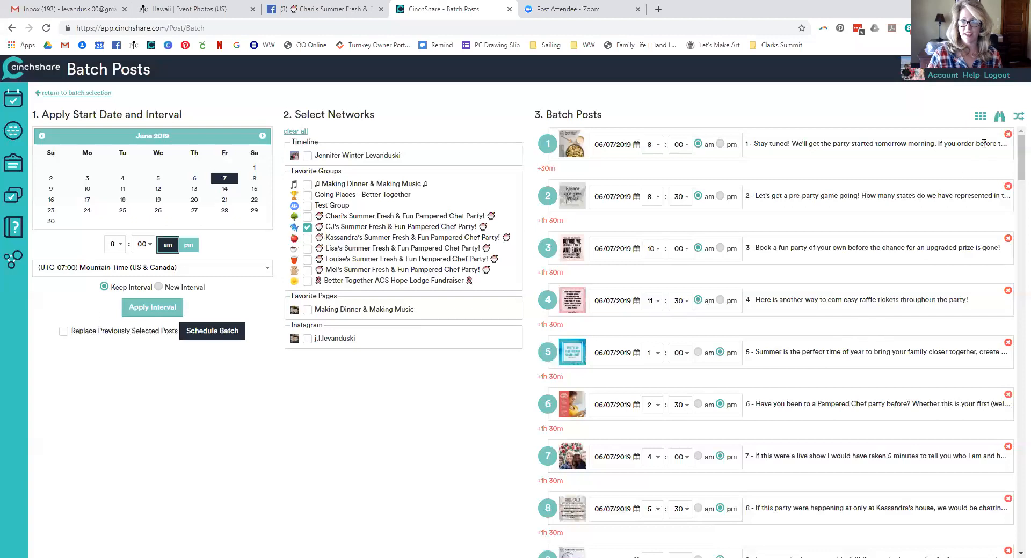
In Find/Replace, set the original host's name to find and the new host's name as replacement
{"action": "left_click", "coordinate": [1001, 118]}
{"action": "left_click", "coordinate": [616, 123]}
{"action": "type", "text": "Kassandra"}
{"action": "key", "text": "Tab"}
{"action": "type", "text": "CJ"}
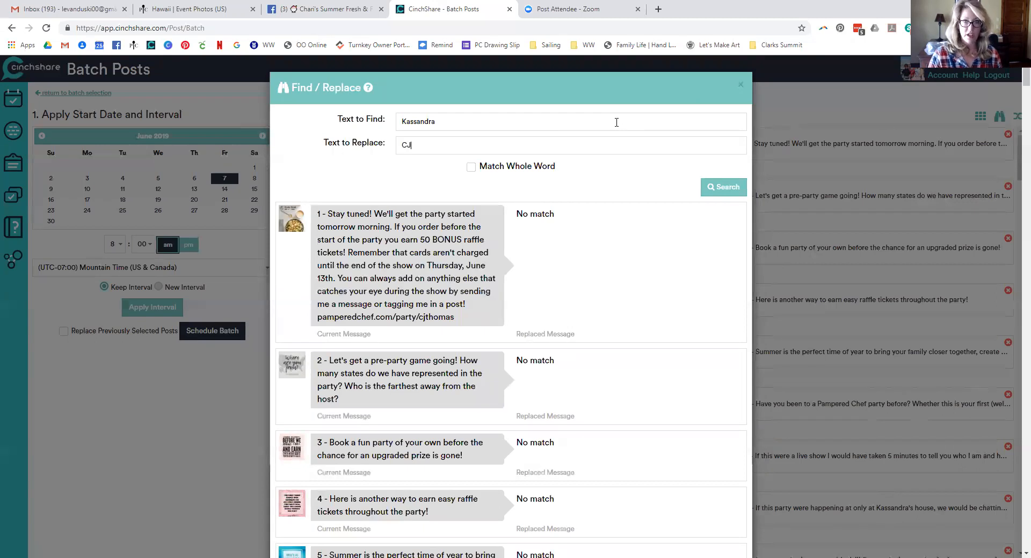
Review the replaced messages across the batch and update the posts
{"action": "scroll", "coordinate": [663, 267], "scroll_direction": "down", "scroll_amount": 15}
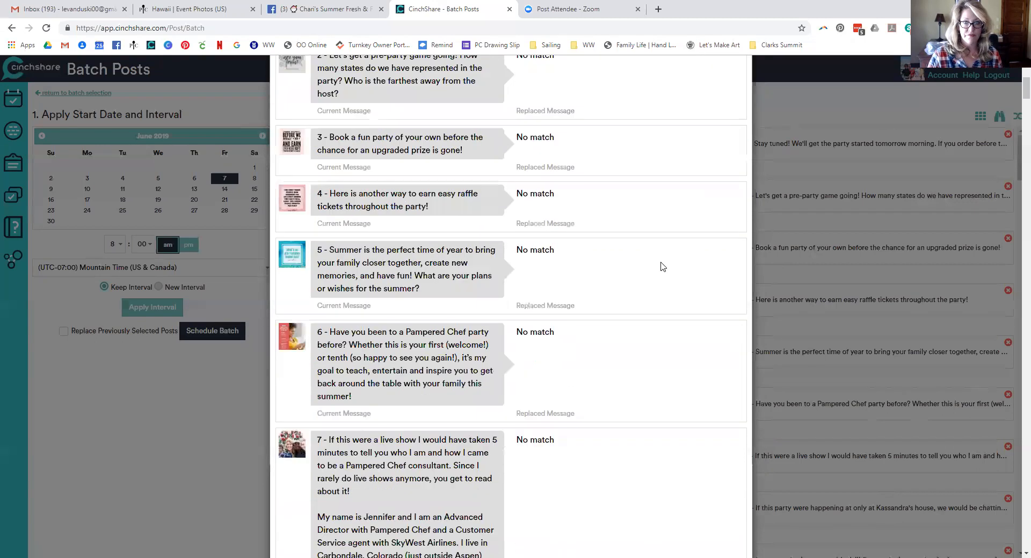
{"action": "scroll", "coordinate": [663, 266], "scroll_direction": "down", "scroll_amount": 3}
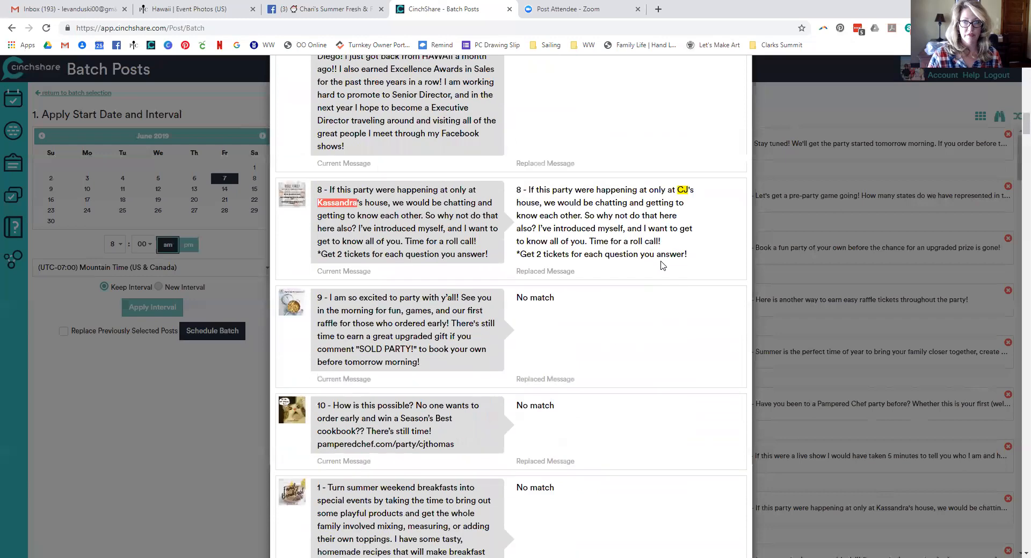
{"action": "scroll", "coordinate": [652, 277], "scroll_direction": "down", "scroll_amount": 20}
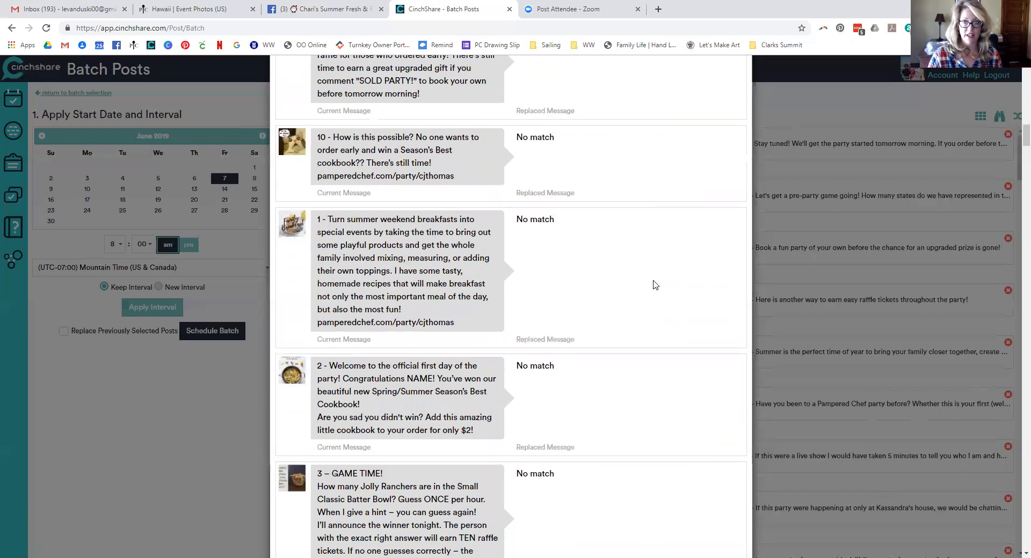
{"action": "scroll", "coordinate": [660, 270], "scroll_direction": "down", "scroll_amount": 20}
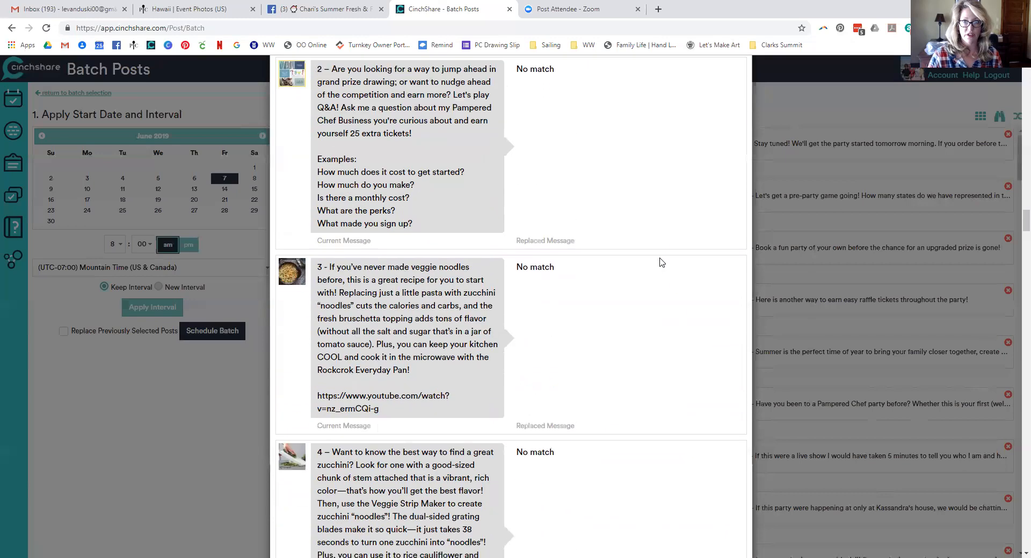
{"action": "scroll", "coordinate": [659, 251], "scroll_direction": "down", "scroll_amount": 20}
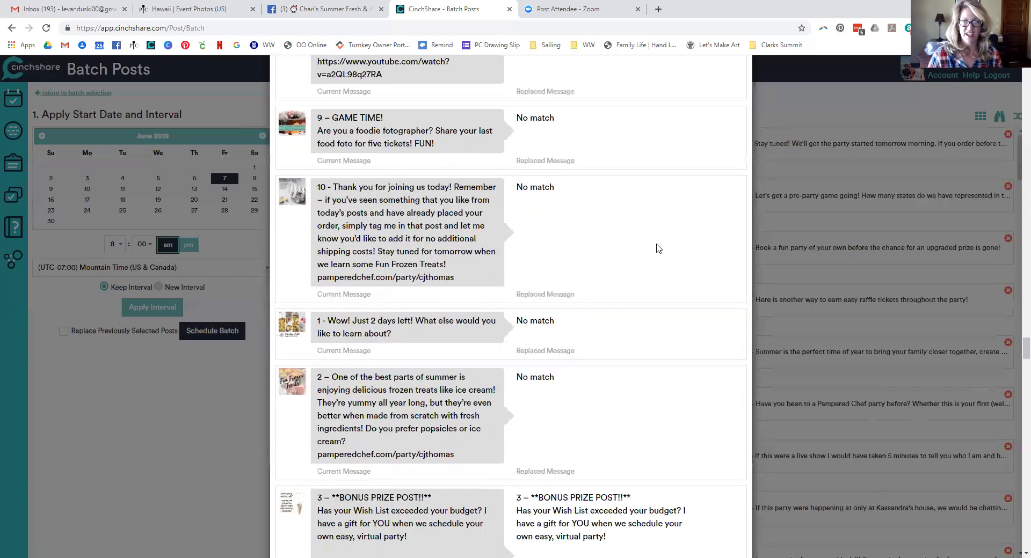
{"action": "scroll", "coordinate": [658, 255], "scroll_direction": "up", "scroll_amount": 10}
{"action": "scroll", "coordinate": [659, 255], "scroll_direction": "up", "scroll_amount": 1}
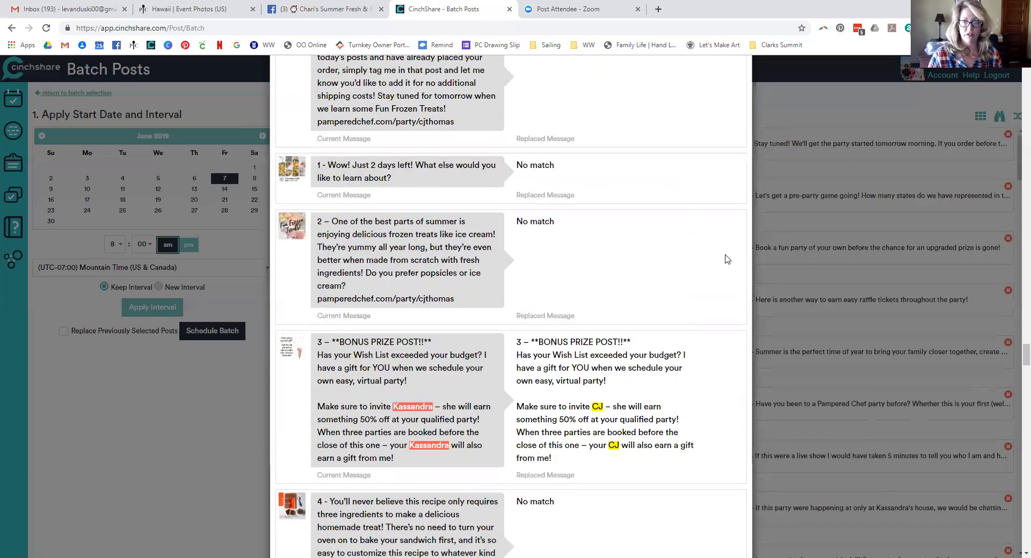
{"action": "scroll", "coordinate": [712, 259], "scroll_direction": "down", "scroll_amount": 2}
{"action": "scroll", "coordinate": [657, 414], "scroll_direction": "down", "scroll_amount": 20}
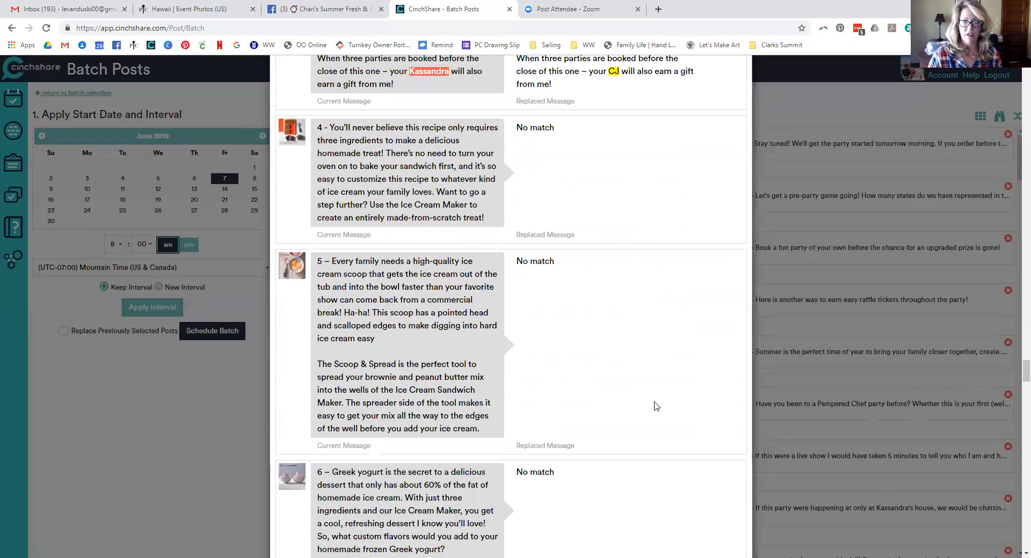
{"action": "scroll", "coordinate": [655, 392], "scroll_direction": "down", "scroll_amount": 20}
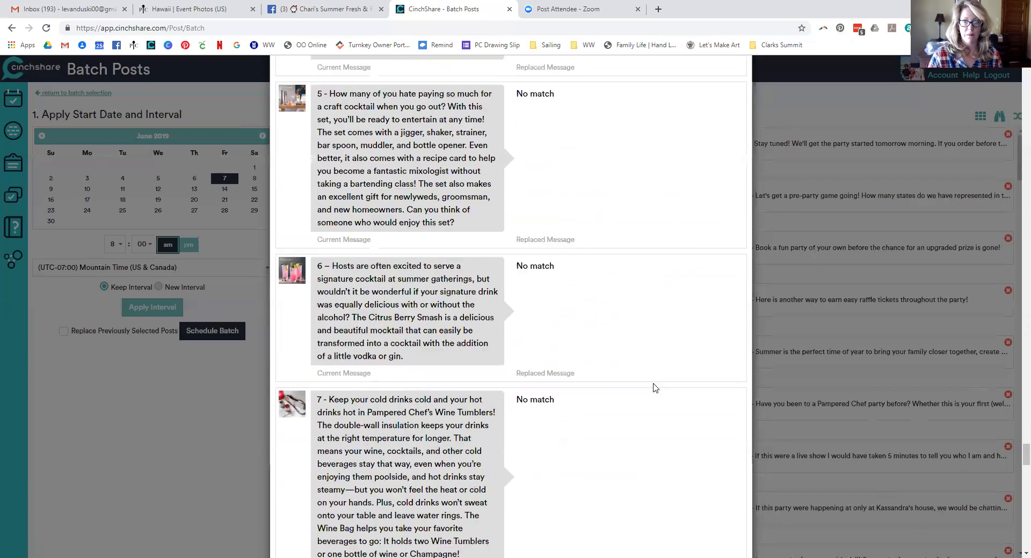
{"action": "scroll", "coordinate": [653, 374], "scroll_direction": "down", "scroll_amount": 3}
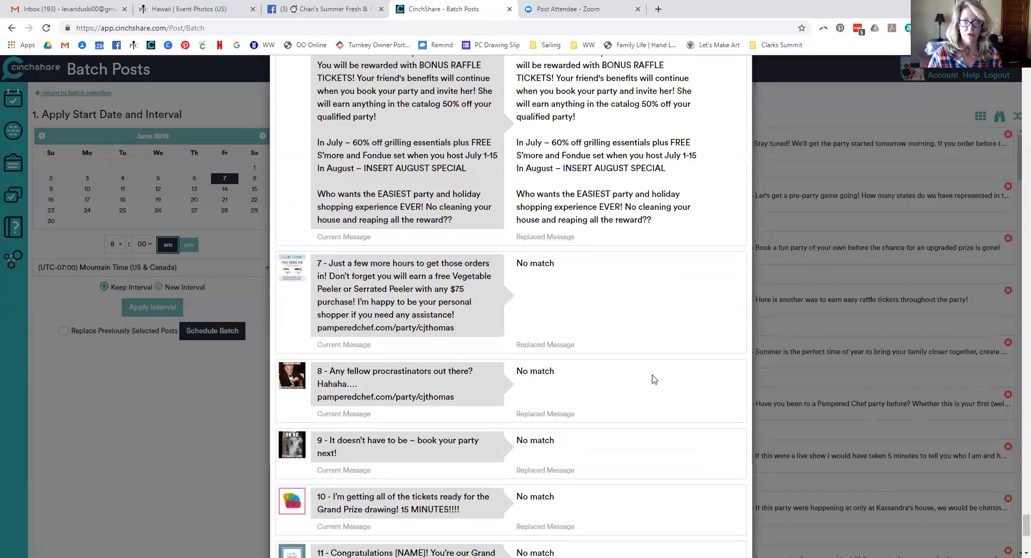
{"action": "scroll", "coordinate": [619, 334], "scroll_direction": "up", "scroll_amount": 1}
{"action": "scroll", "coordinate": [641, 360], "scroll_direction": "down", "scroll_amount": 7}
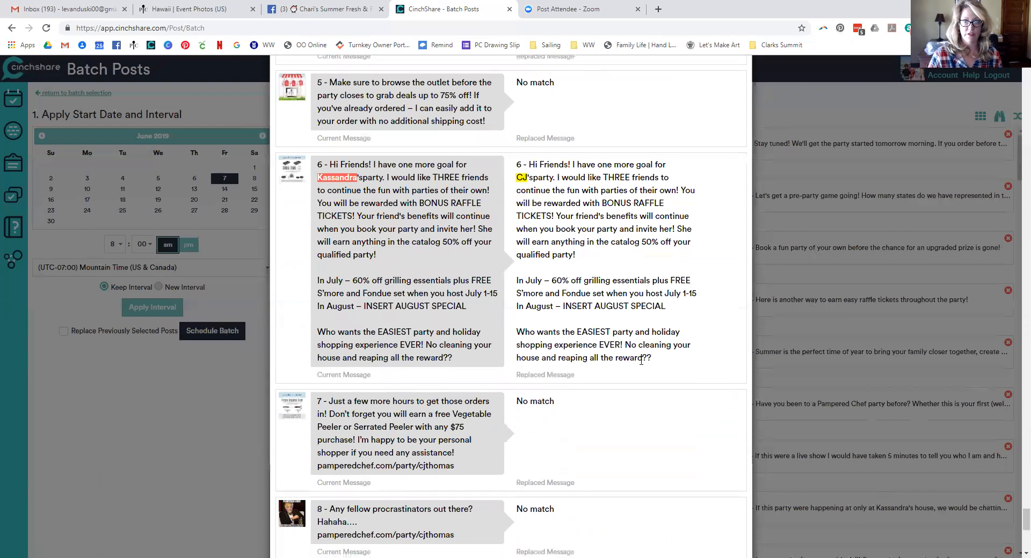
{"action": "scroll", "coordinate": [640, 363], "scroll_direction": "up", "scroll_amount": 5}
{"action": "scroll", "coordinate": [642, 366], "scroll_direction": "up", "scroll_amount": 1}
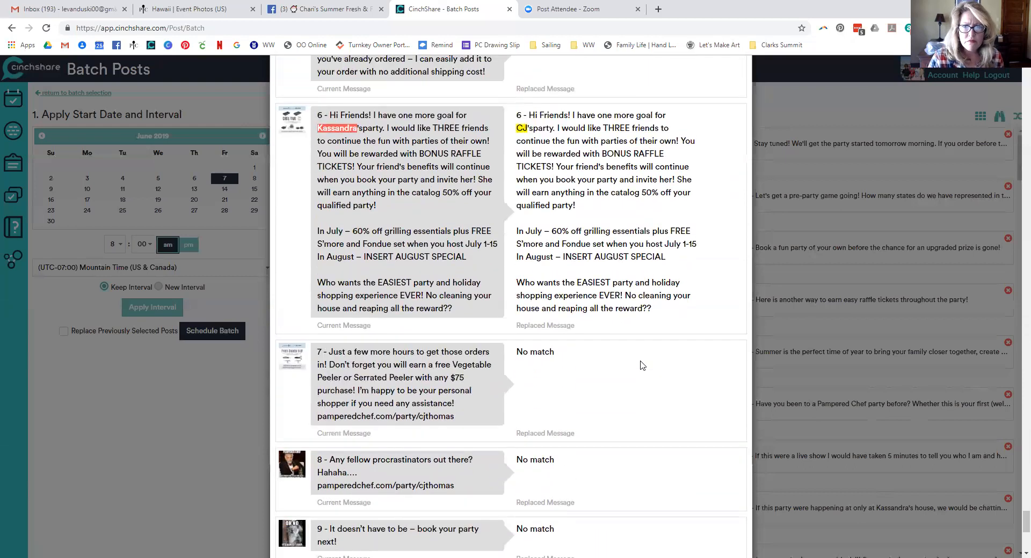
{"action": "scroll", "coordinate": [670, 370], "scroll_direction": "down", "scroll_amount": 5}
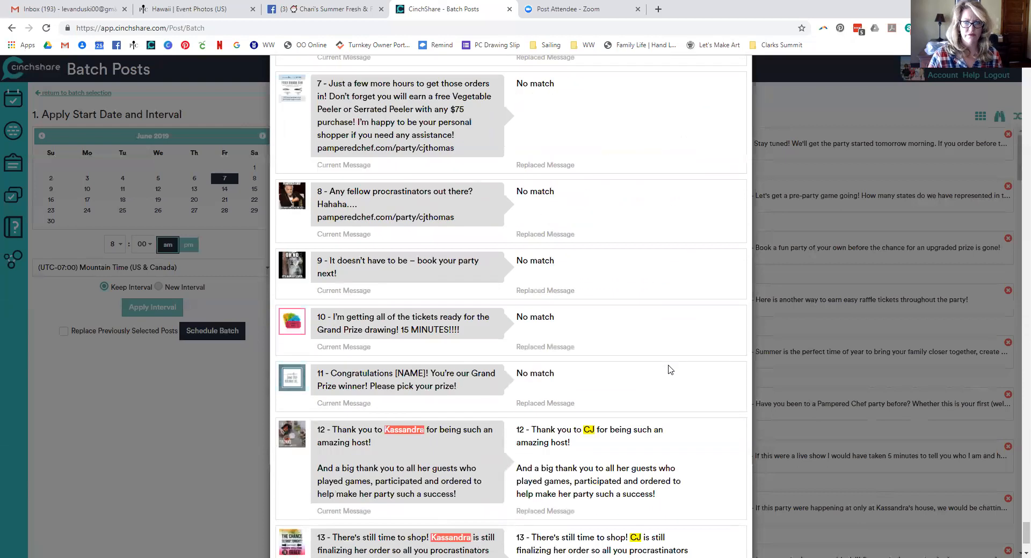
{"action": "scroll", "coordinate": [670, 369], "scroll_direction": "down", "scroll_amount": 2}
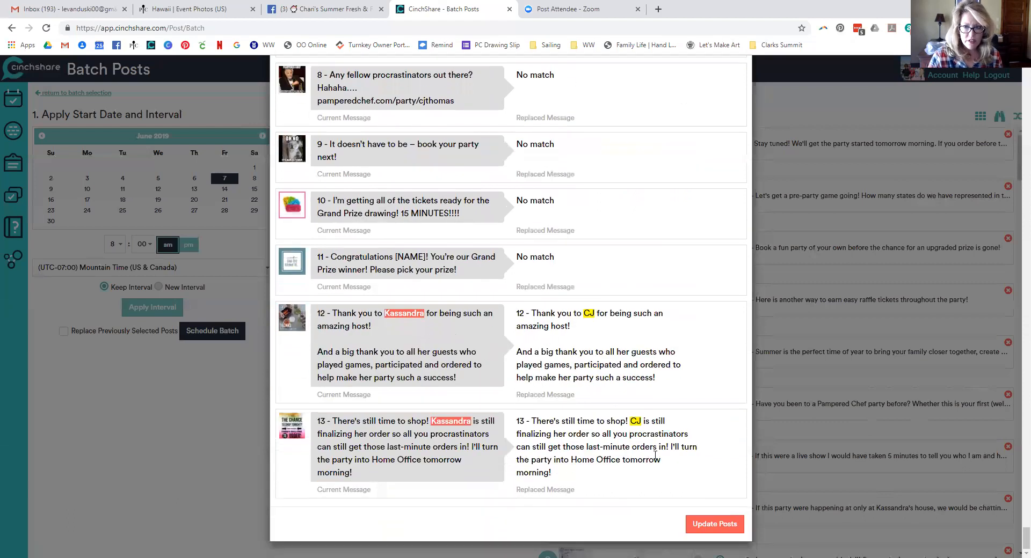
{"action": "left_click", "coordinate": [703, 524]}
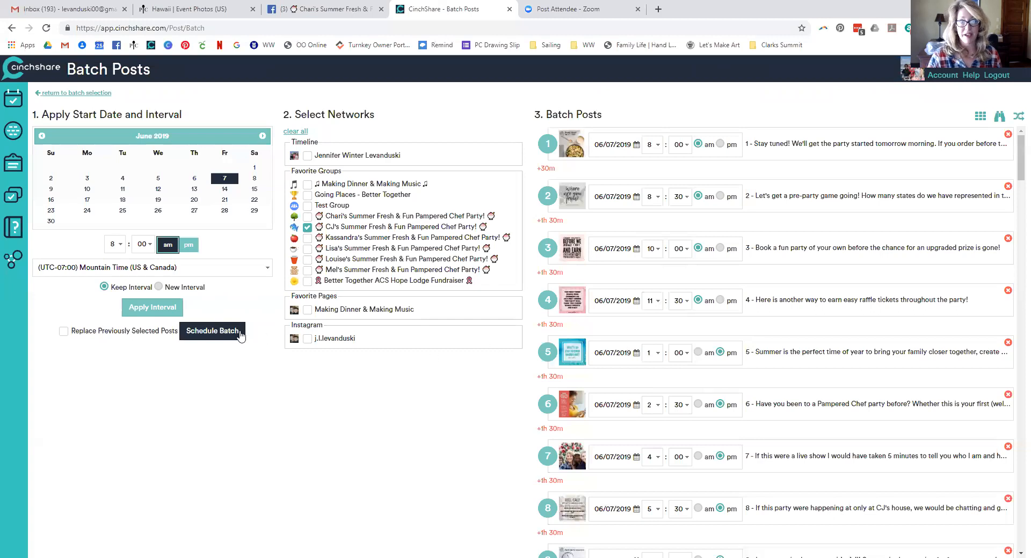
Schedule the edited batch, then select all 76 pending posts and start a new batch
{"action": "left_click", "coordinate": [217, 332]}
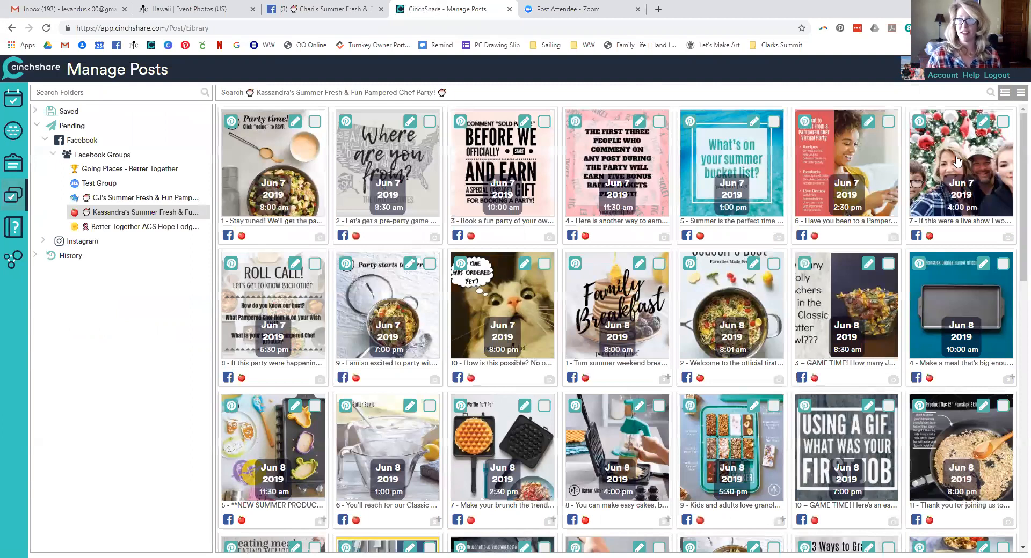
{"action": "left_click", "coordinate": [1019, 97]}
{"action": "left_click", "coordinate": [998, 112]}
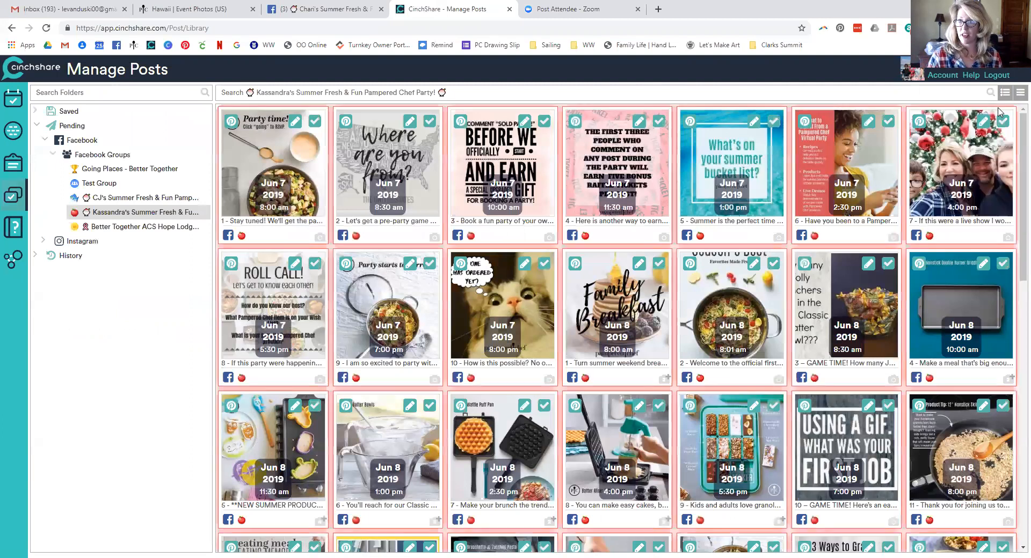
{"action": "left_click", "coordinate": [1018, 98]}
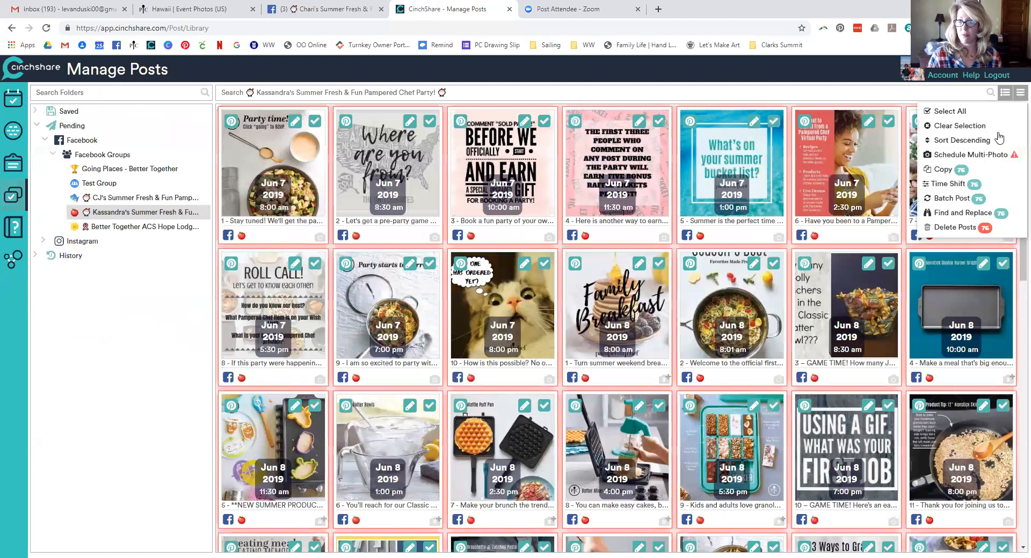
{"action": "left_click", "coordinate": [960, 206]}
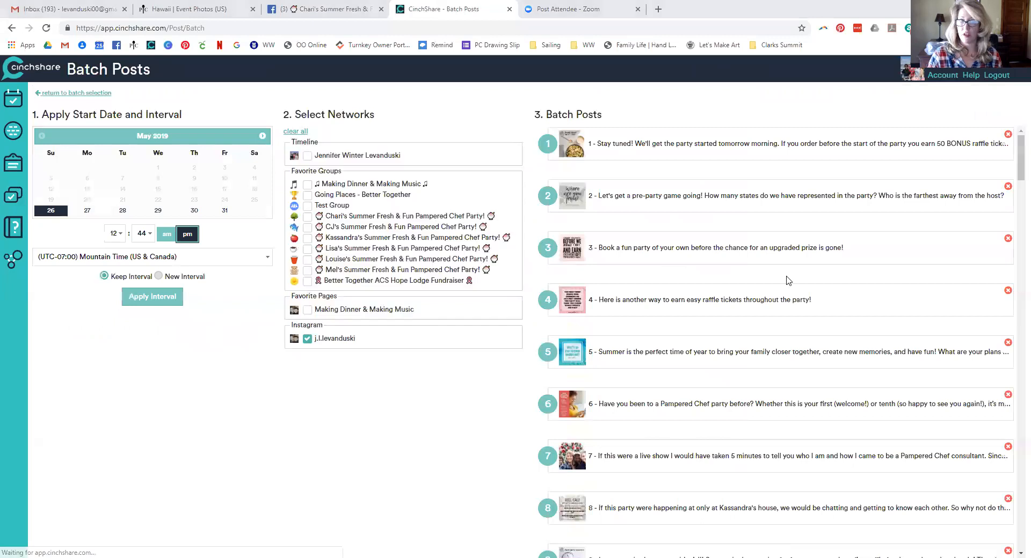
Set the new batch to start June 7, 2019 at 8:00 am
{"action": "left_click", "coordinate": [261, 136]}
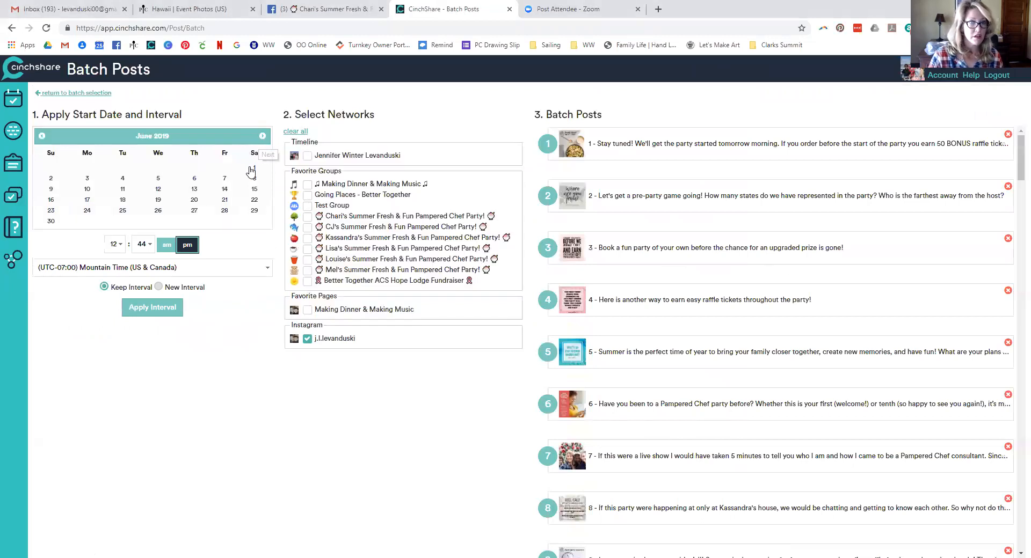
{"action": "left_click", "coordinate": [224, 178]}
{"action": "left_click", "coordinate": [118, 244]}
{"action": "left_click", "coordinate": [115, 402]}
{"action": "left_click", "coordinate": [140, 244]}
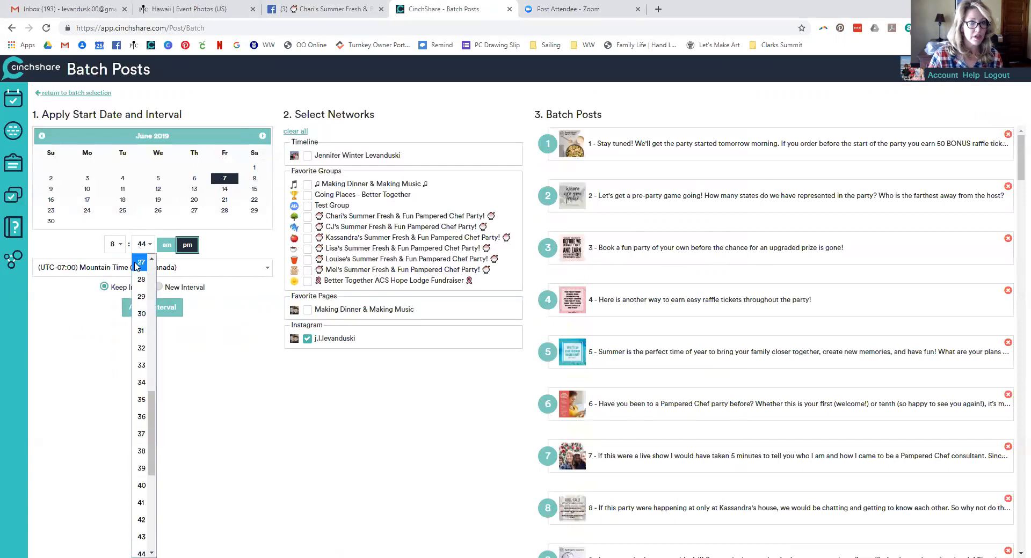
{"action": "left_click", "coordinate": [156, 252]}
{"action": "left_click", "coordinate": [166, 246]}
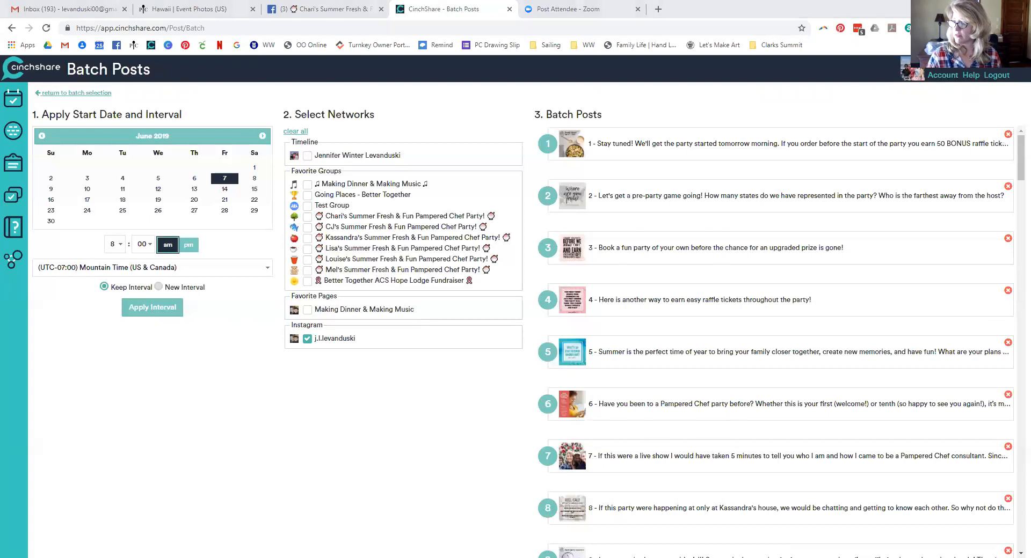
Choose Eastern Time (US & Canada) and apply the interval to all posts
{"action": "left_click", "coordinate": [190, 267]}
{"action": "scroll", "coordinate": [204, 395], "scroll_direction": "down", "scroll_amount": 4}
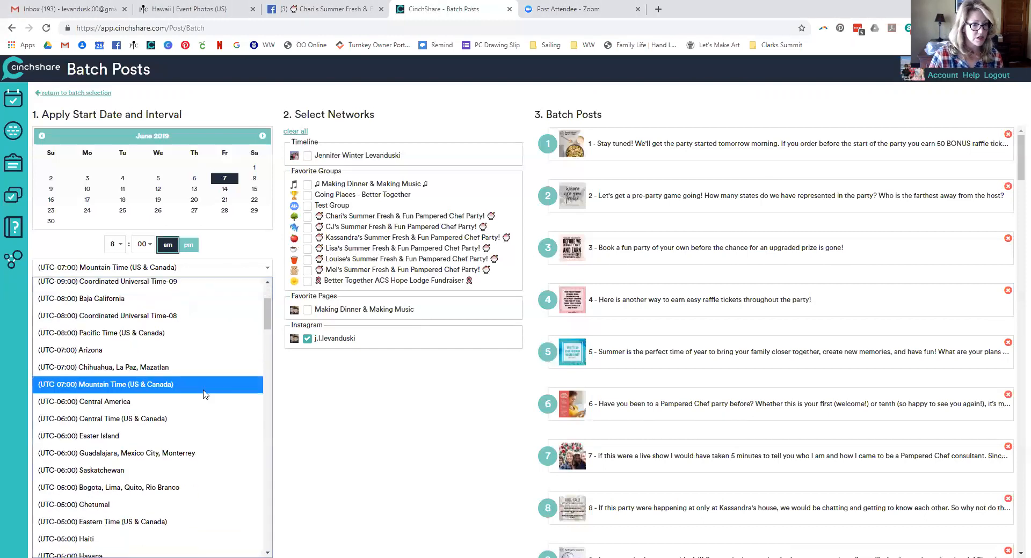
{"action": "left_click", "coordinate": [203, 415]}
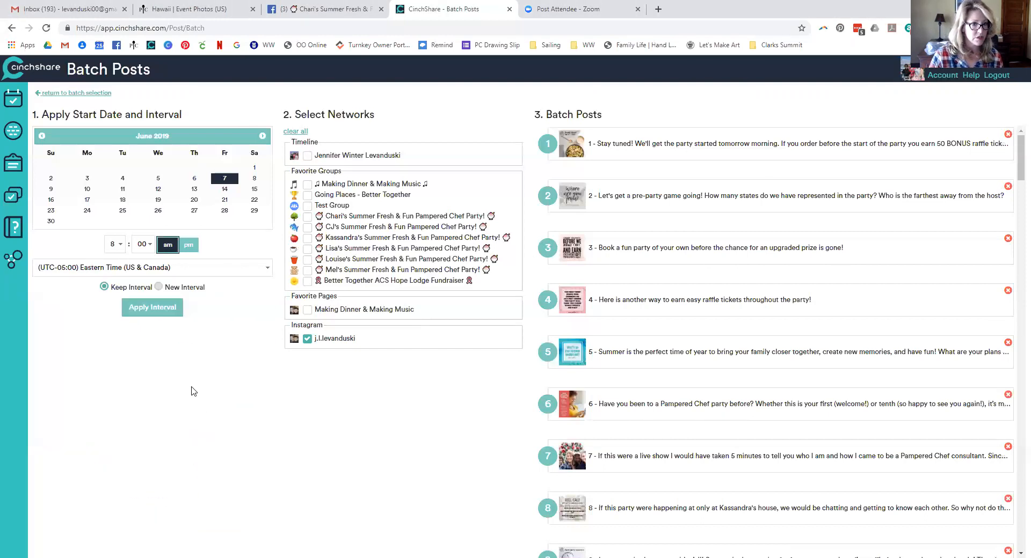
{"action": "left_click", "coordinate": [147, 308]}
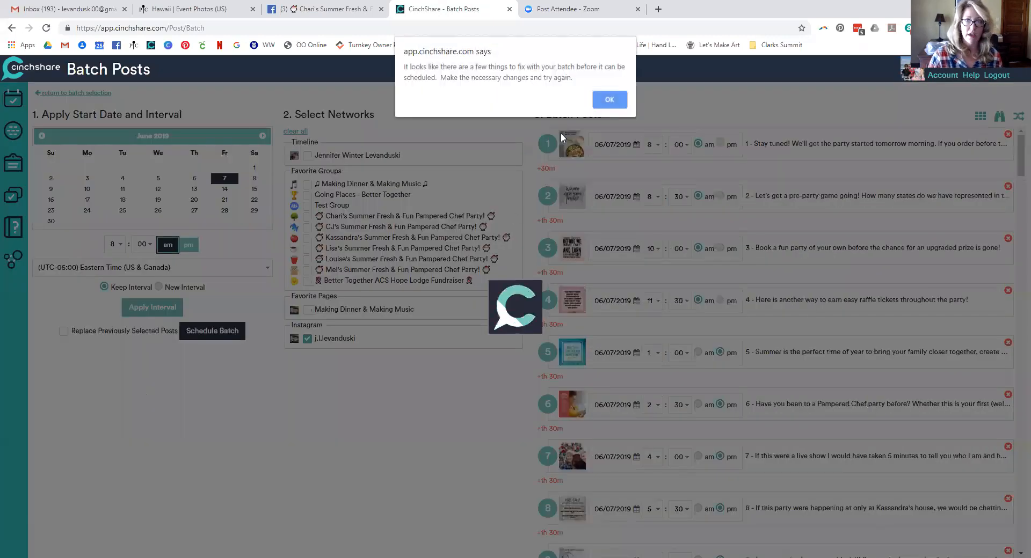
Dismiss the warning, uncheck Instagram, and check the new host's summer party group instead
{"action": "left_click", "coordinate": [609, 100]}
{"action": "left_click", "coordinate": [307, 339]}
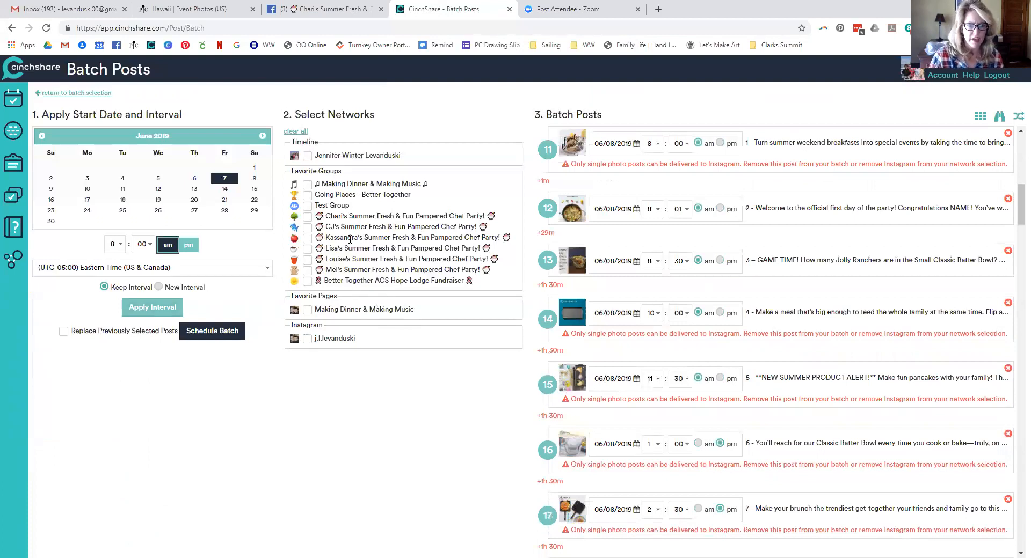
{"action": "left_click", "coordinate": [307, 217]}
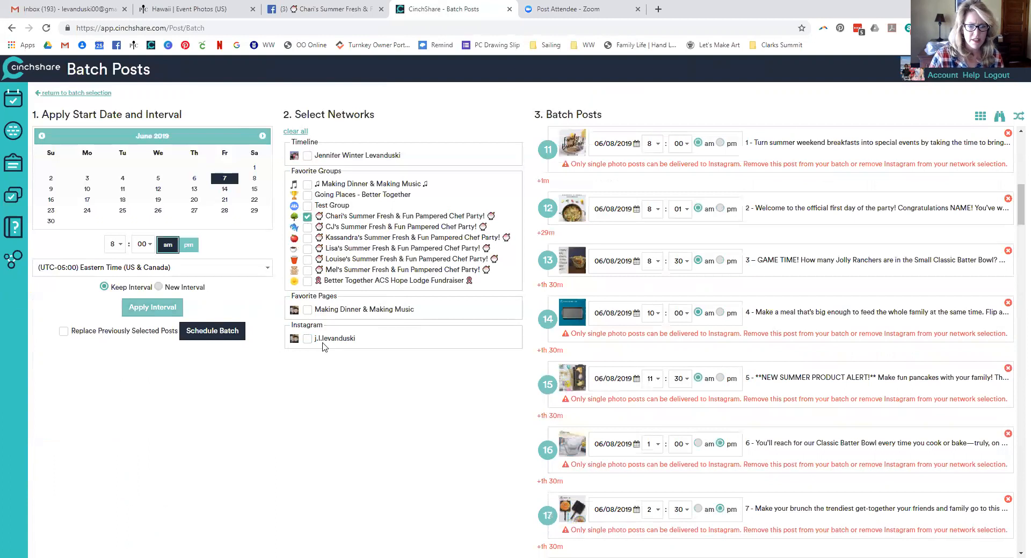
{"action": "left_click", "coordinate": [184, 334]}
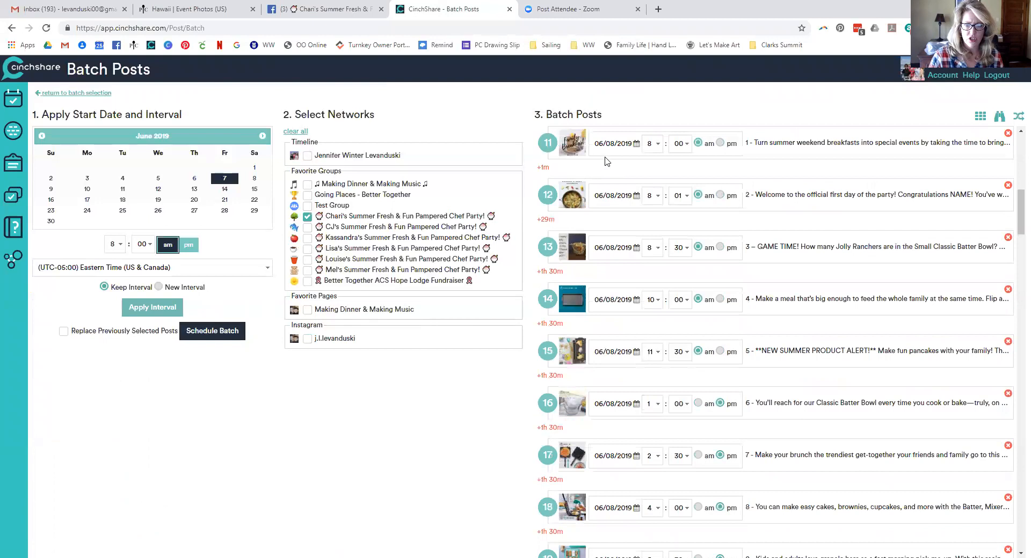
{"action": "scroll", "coordinate": [724, 277], "scroll_direction": "up", "scroll_amount": 10}
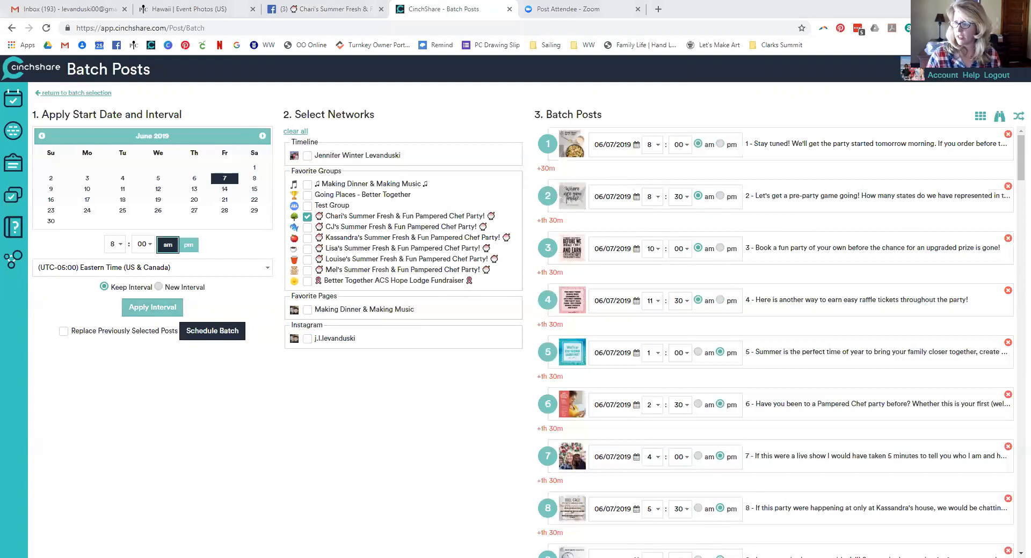
{"action": "left_click", "coordinate": [1000, 117]}
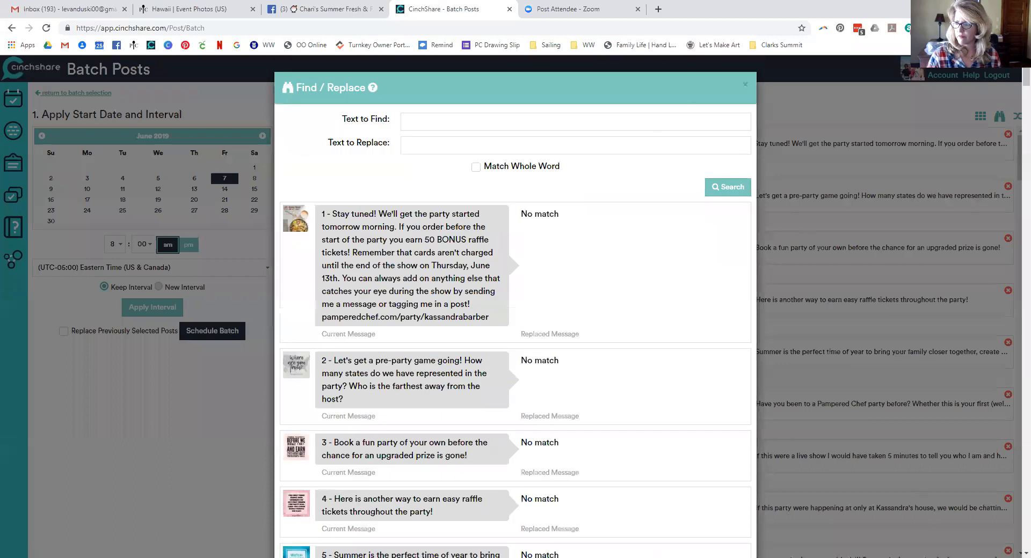
Replace the old party link with the new host's link across all batch posts and save
{"action": "left_click", "coordinate": [457, 149]}
{"action": "left_click_drag", "start_coordinate": [491, 320], "coordinate": [324, 317]}
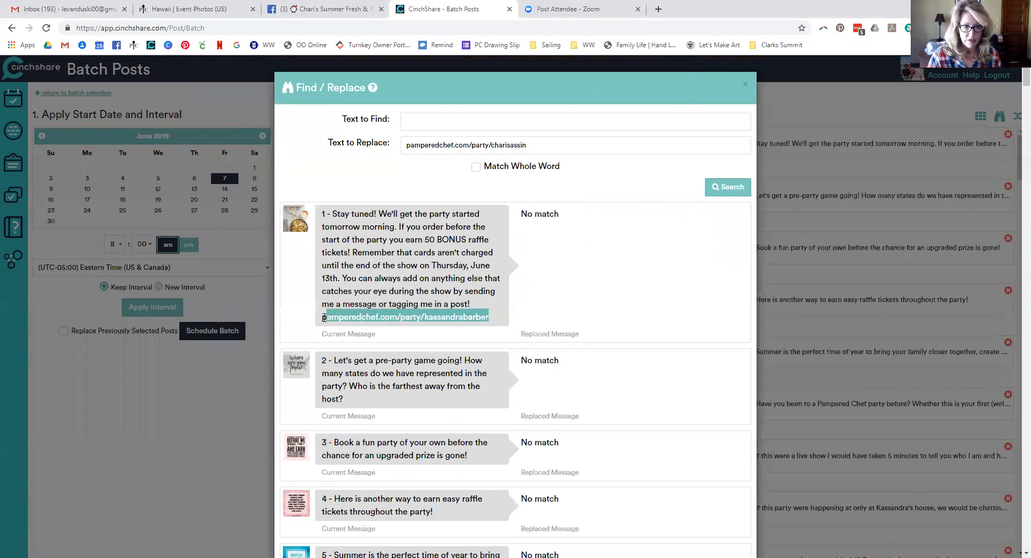
{"action": "left_click", "coordinate": [420, 122]}
{"action": "left_click", "coordinate": [722, 188]}
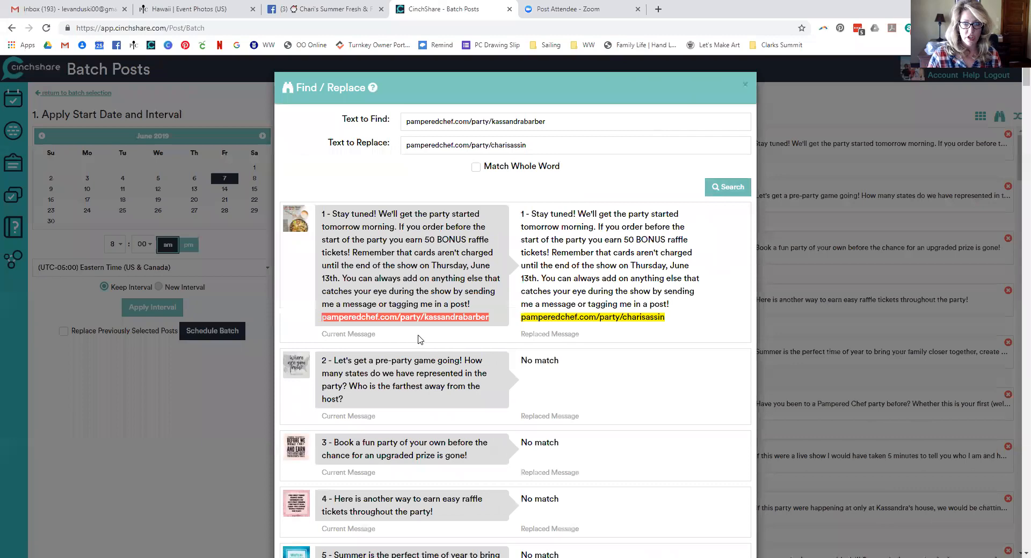
{"action": "scroll", "coordinate": [664, 337], "scroll_direction": "down", "scroll_amount": 20}
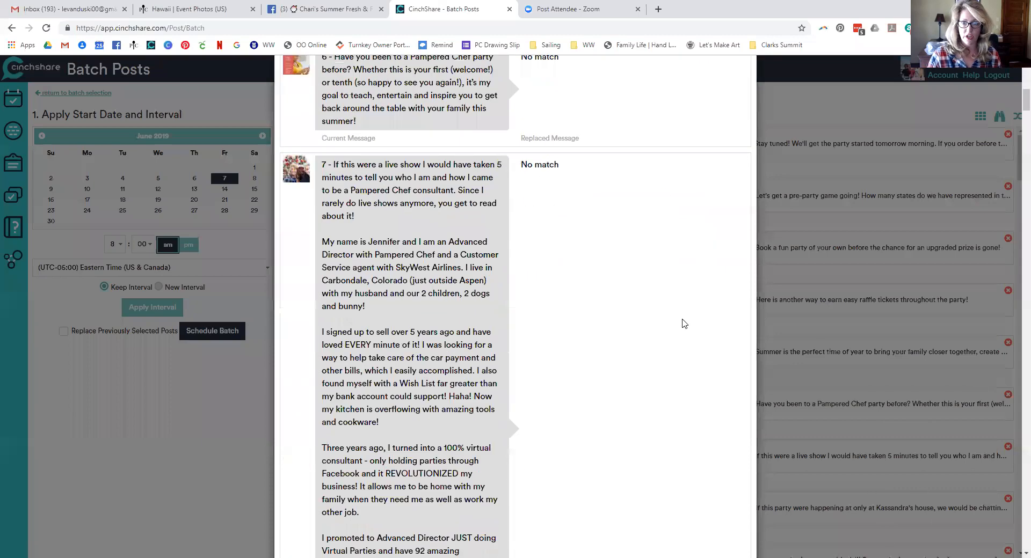
{"action": "scroll", "coordinate": [652, 330], "scroll_direction": "down", "scroll_amount": 15}
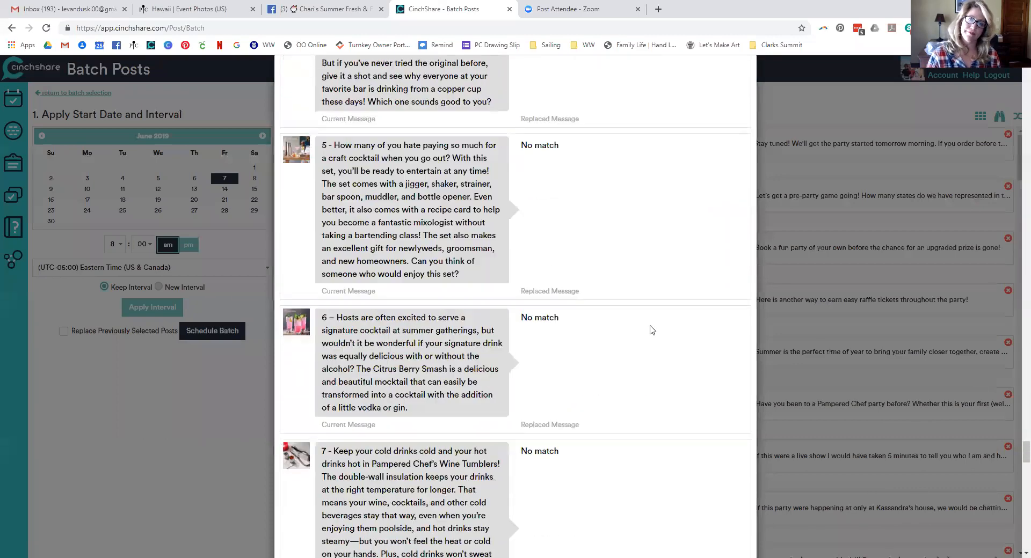
{"action": "left_click", "coordinate": [712, 529]}
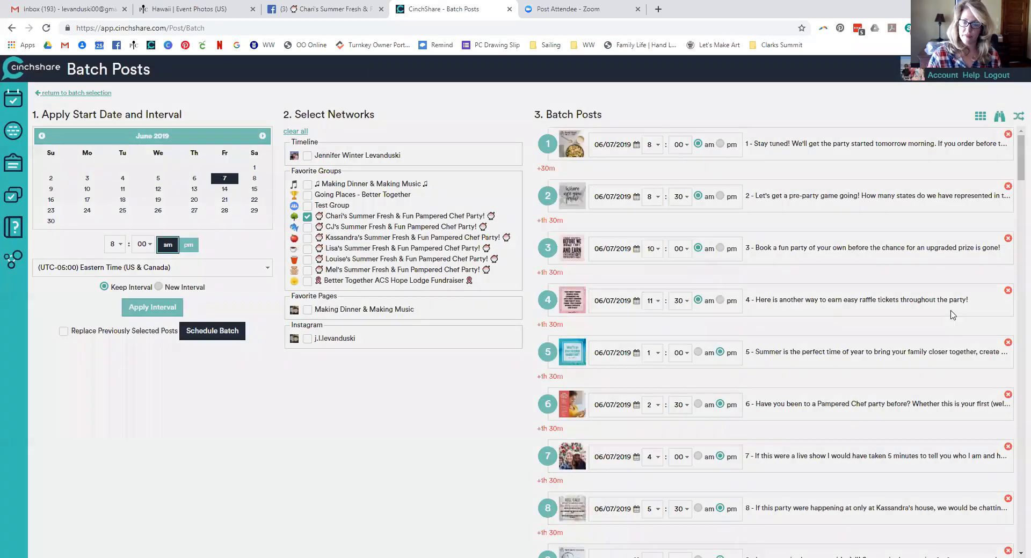
{"action": "left_click", "coordinate": [999, 116]}
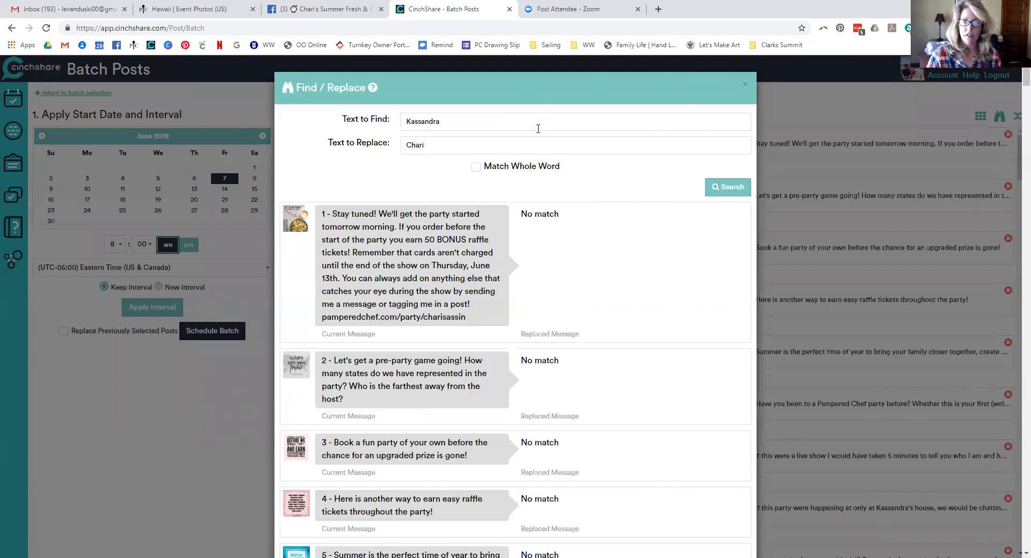
Apply the host-name replacement to all posts, then schedule the batch to the new group
{"action": "left_click", "coordinate": [726, 189]}
{"action": "scroll", "coordinate": [604, 285], "scroll_direction": "down", "scroll_amount": 20}
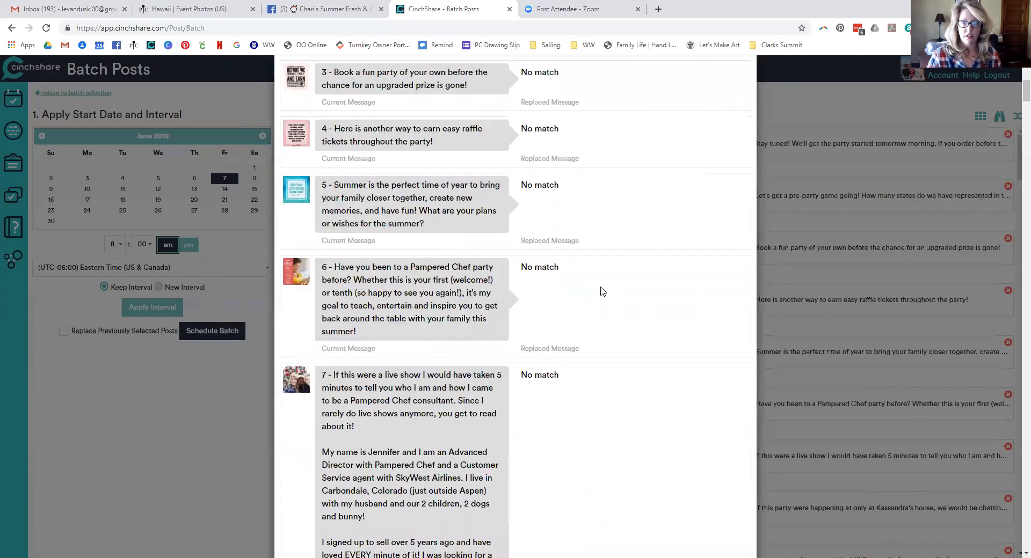
{"action": "scroll", "coordinate": [607, 276], "scroll_direction": "down", "scroll_amount": 20}
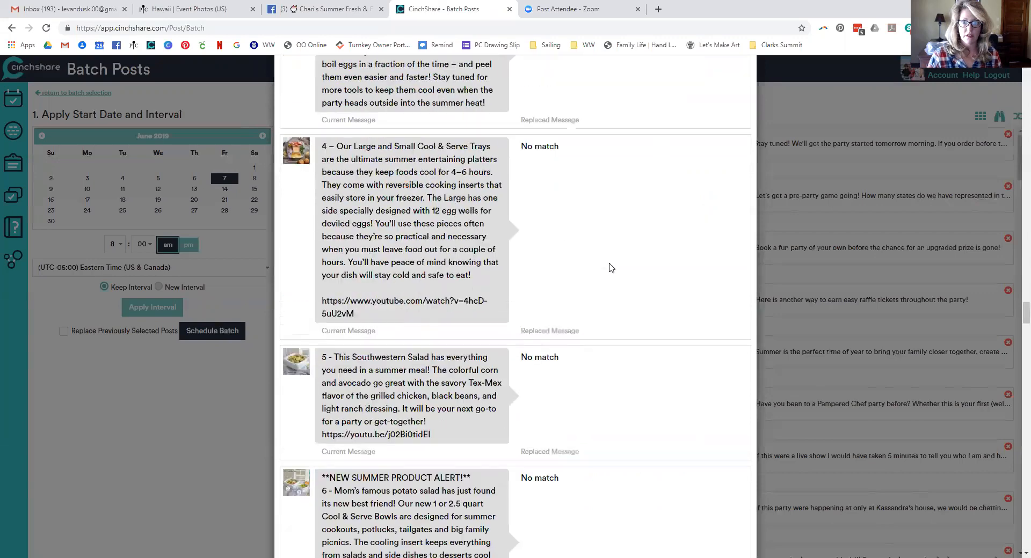
{"action": "left_click", "coordinate": [708, 525]}
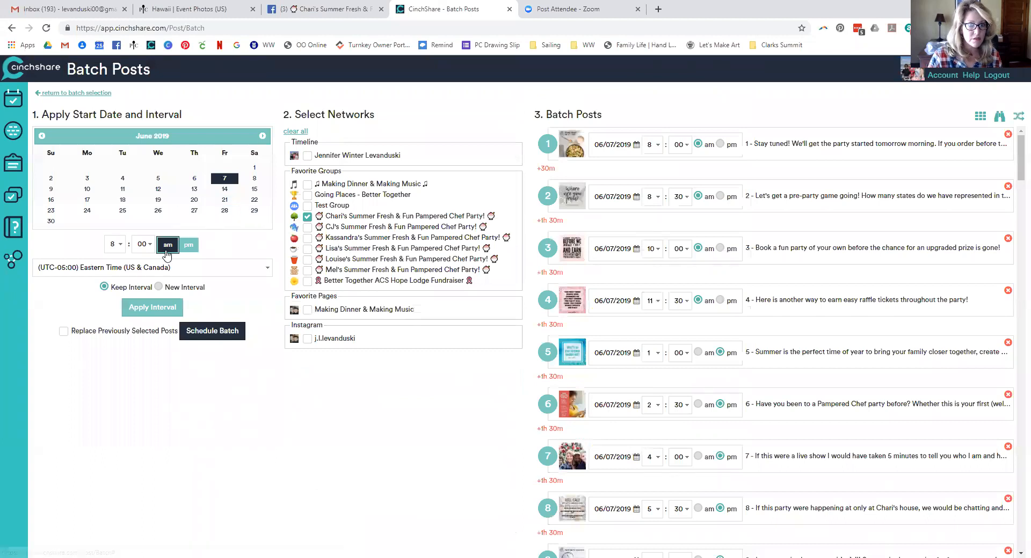
{"action": "left_click", "coordinate": [237, 333]}
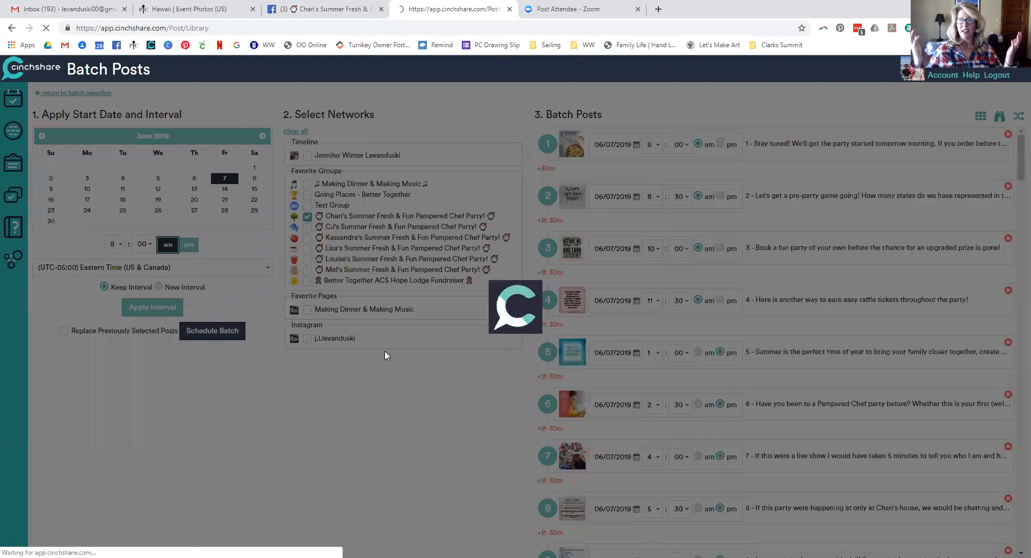